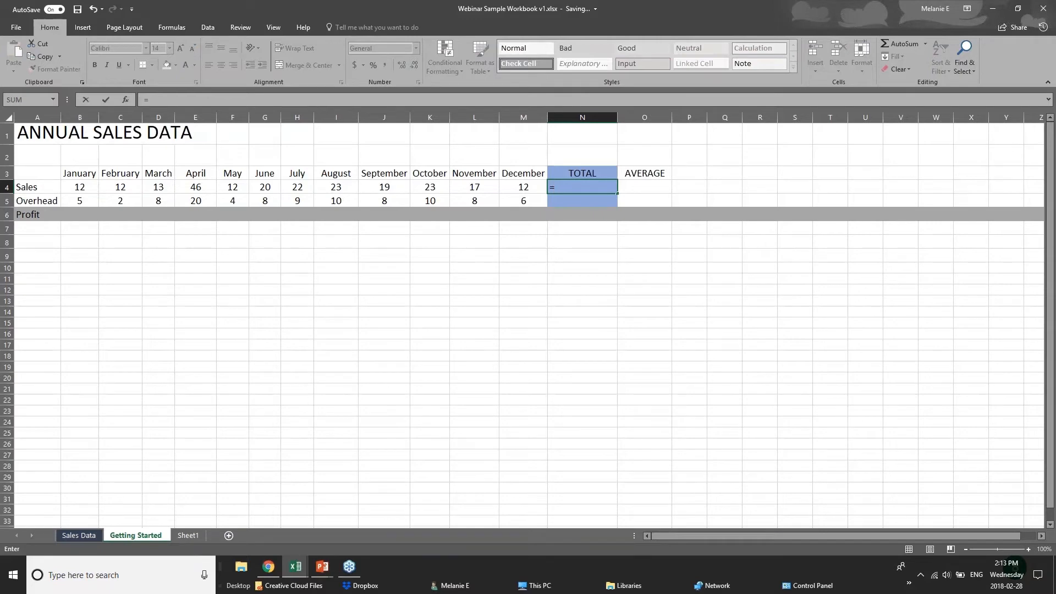
Abandon the partial SUM entry in N4 and type =12+12 instead
text(sum)
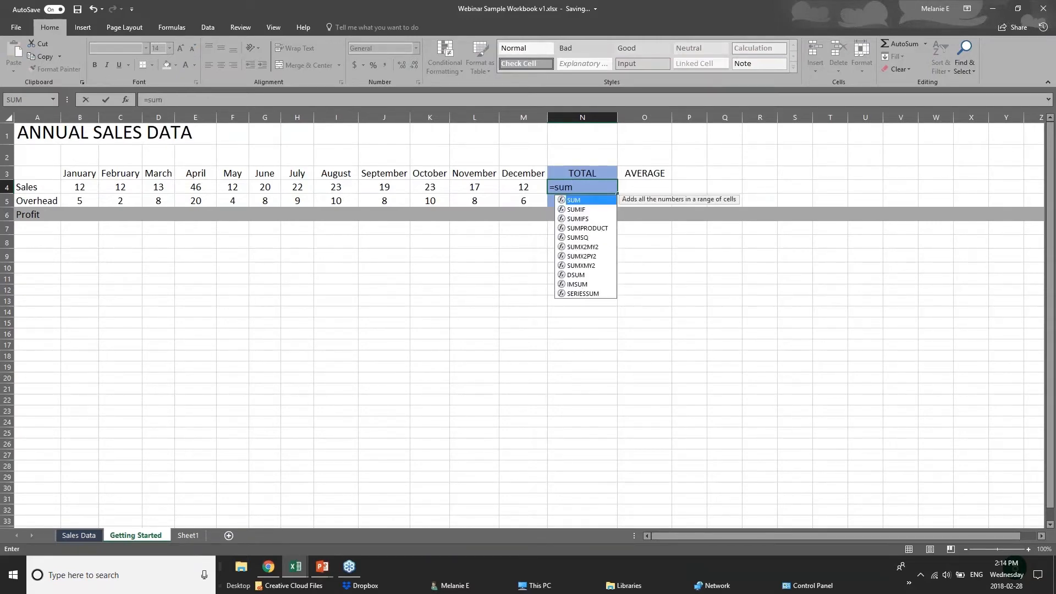
key(BackSpace)
key(BackSpace)
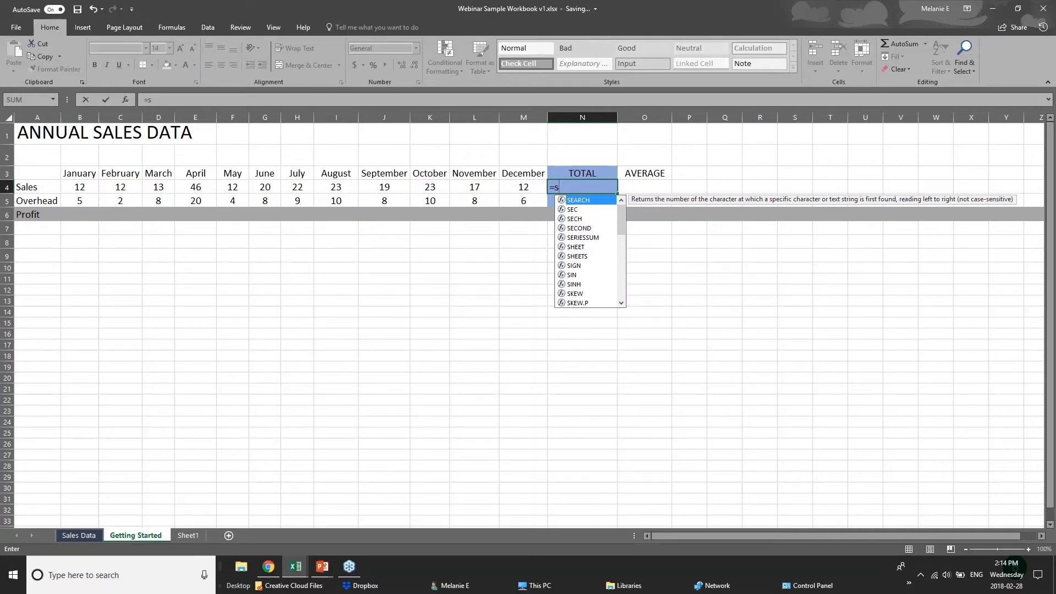
key(BackSpace)
text(sum)
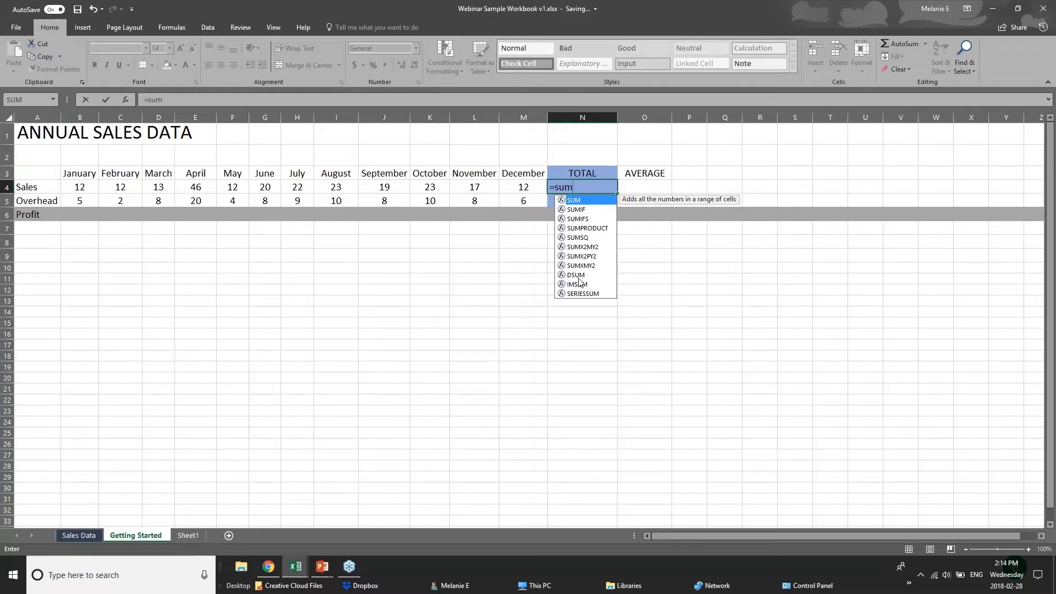
text(()
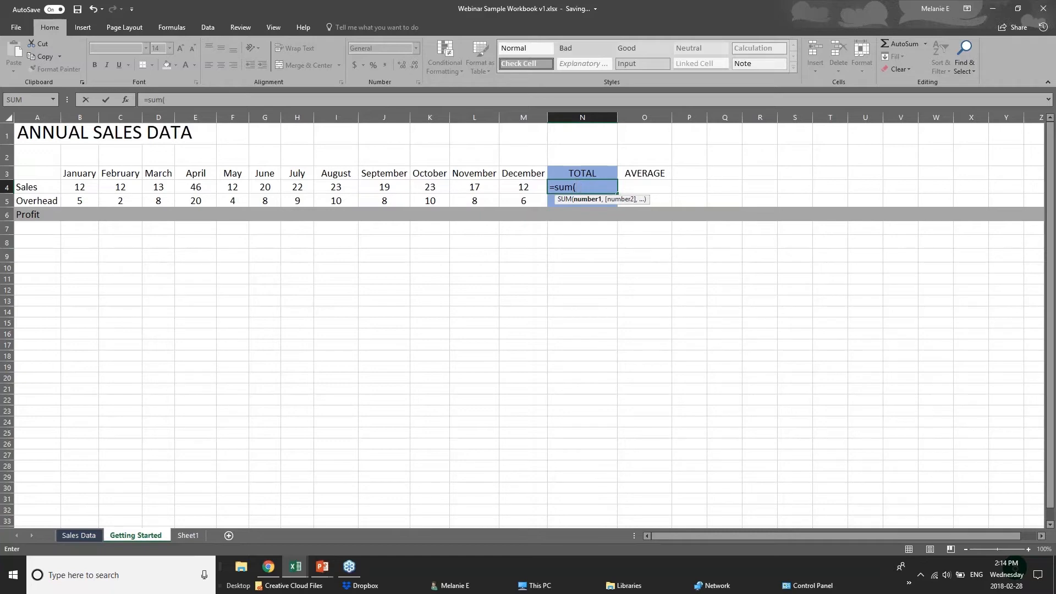
click(587, 182)
key(BackSpace)
key(BackSpace)
key(BackSpace)
key(BackSpace)
key(BackSpace)
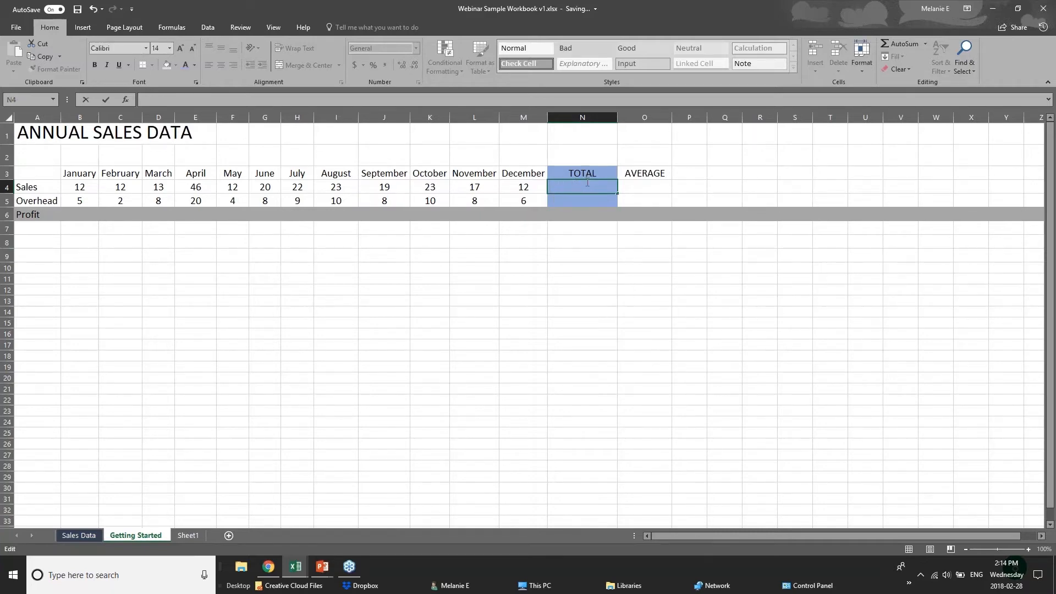
text(=)
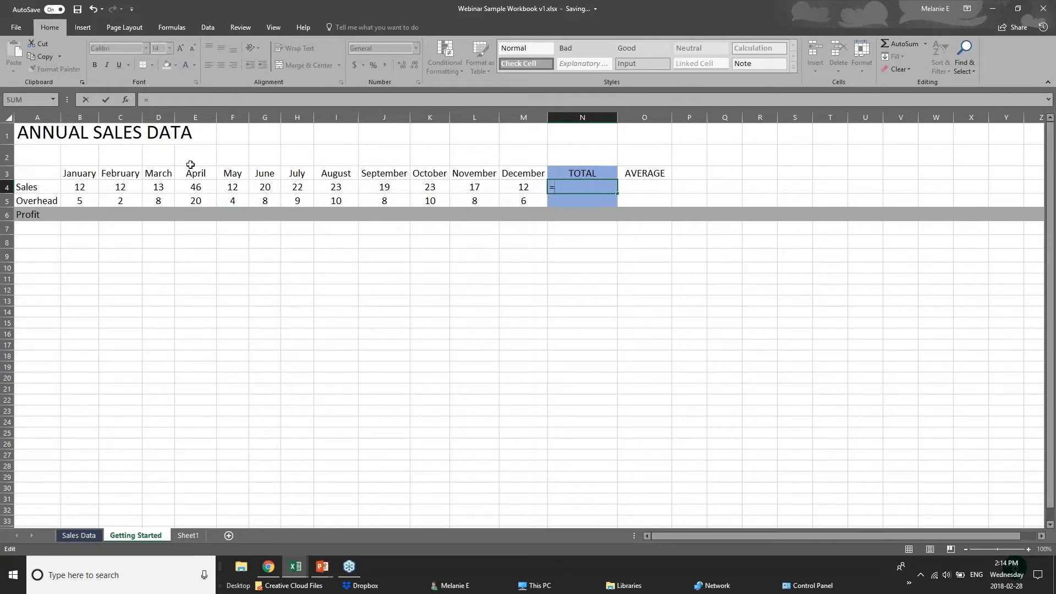
text(12=12)
key(BackSpace)
key(BackSpace)
key(BackSpace)
text(+12)
Commit the entry, check the row 4 monthly values, then reselect N4 showing =12+12
click(82, 188)
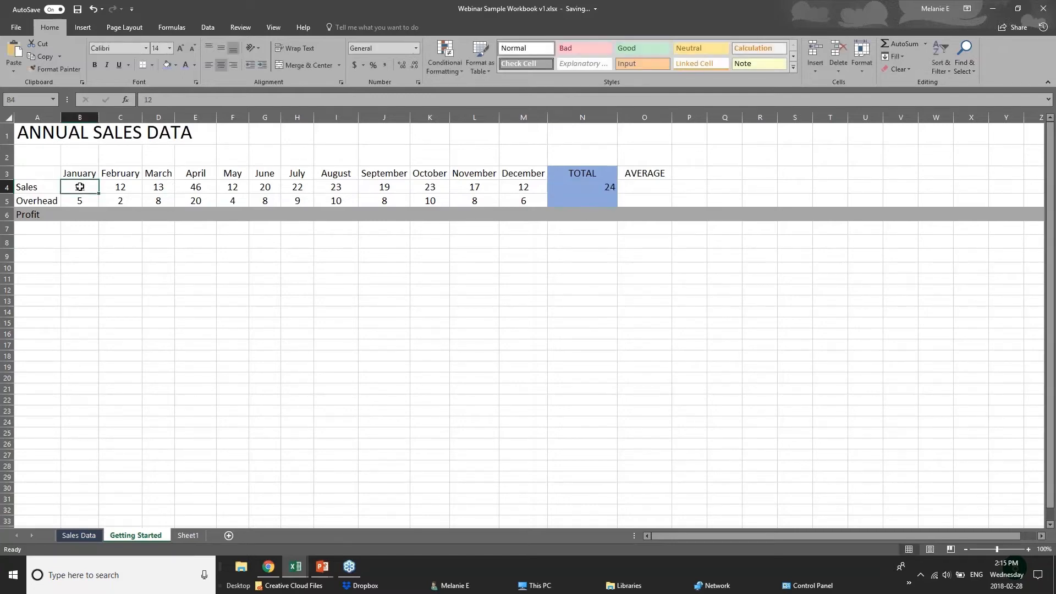
click(123, 188)
click(166, 188)
click(186, 189)
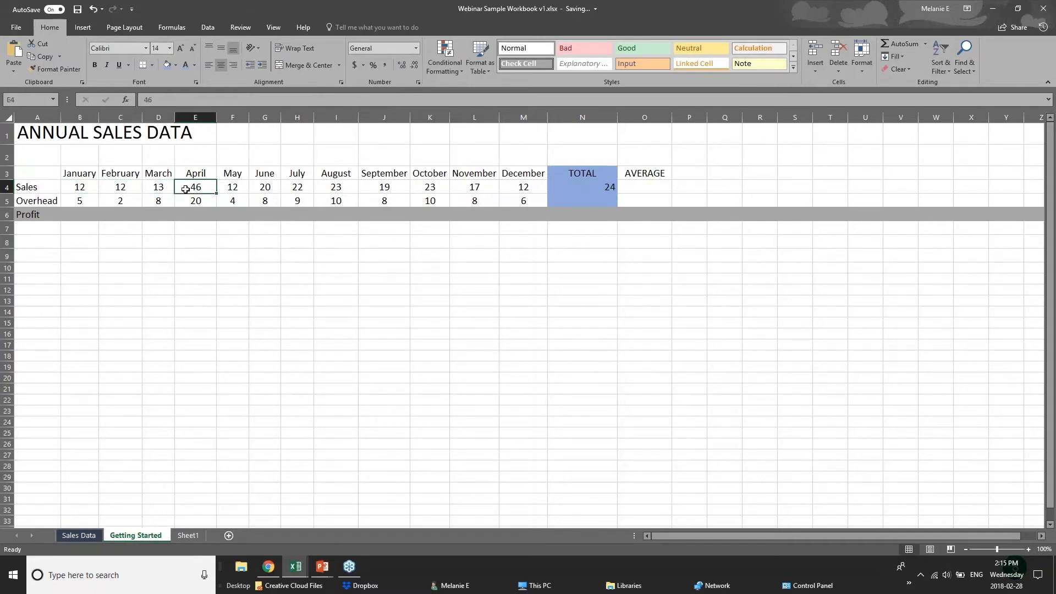
click(594, 188)
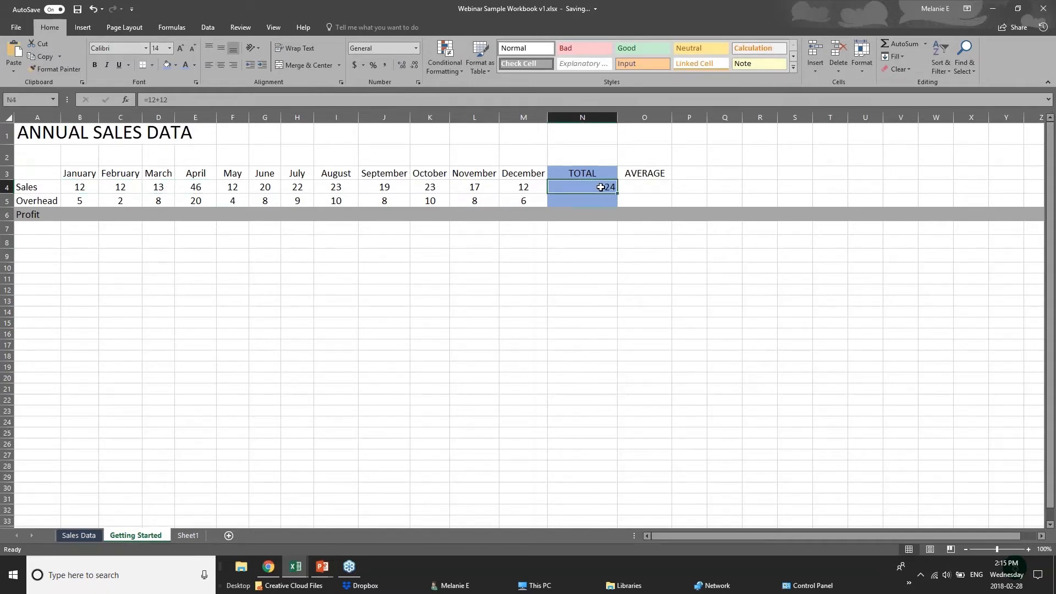
double_click(600, 188)
click(581, 255)
click(577, 188)
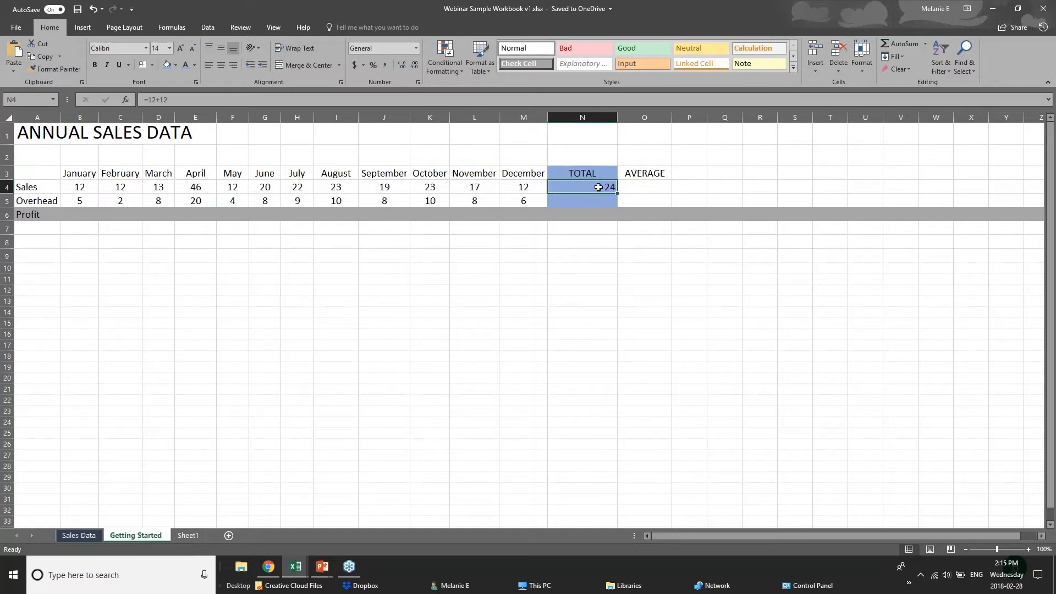
Replace N4's hard-coded total with =SUM(B4:M4), giving a full-year Sales total of 231
key(Delete)
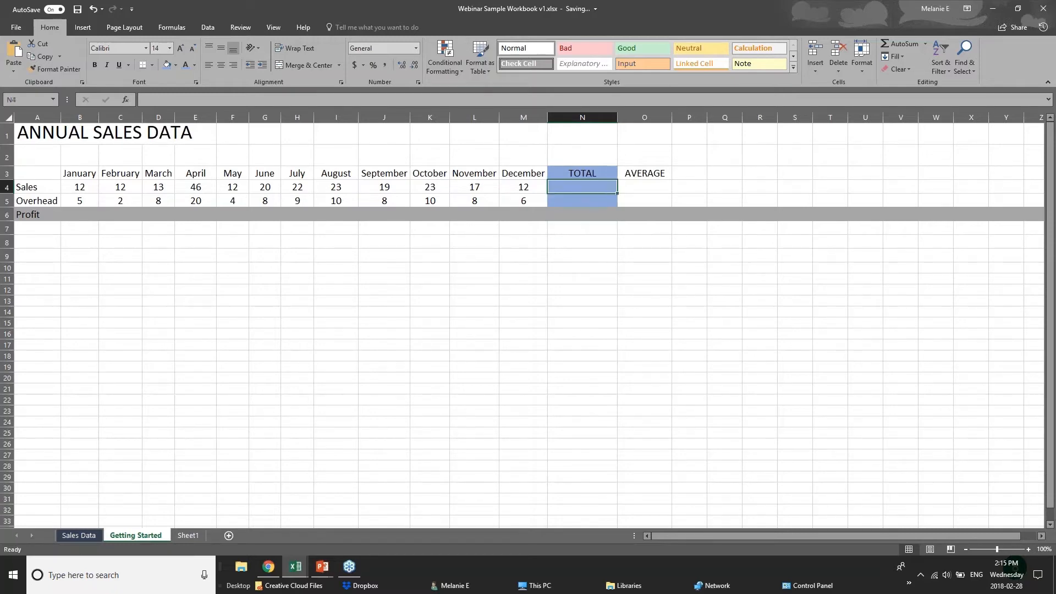
text(=s)
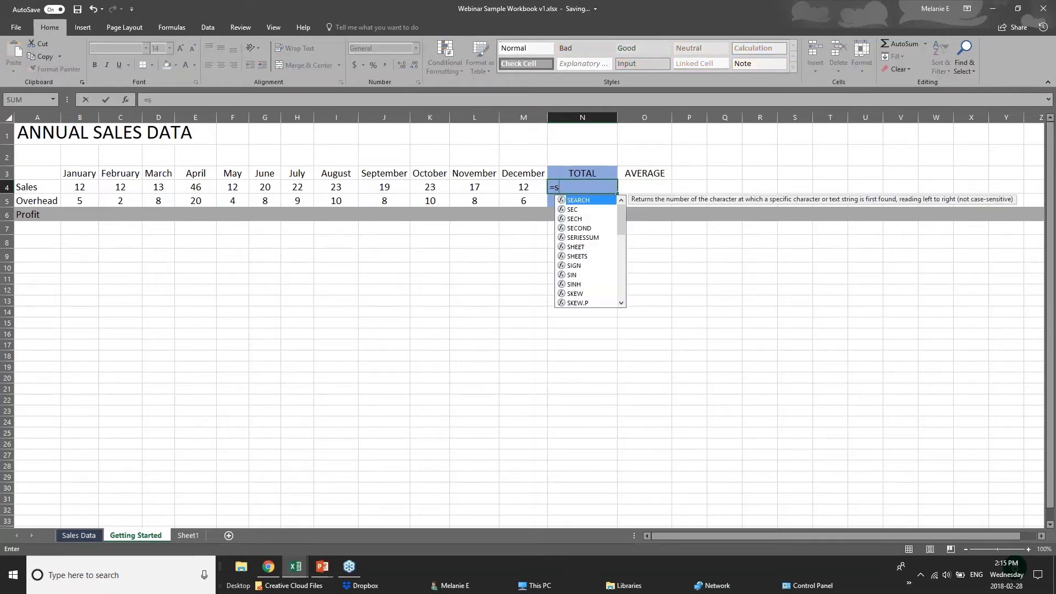
text(um()
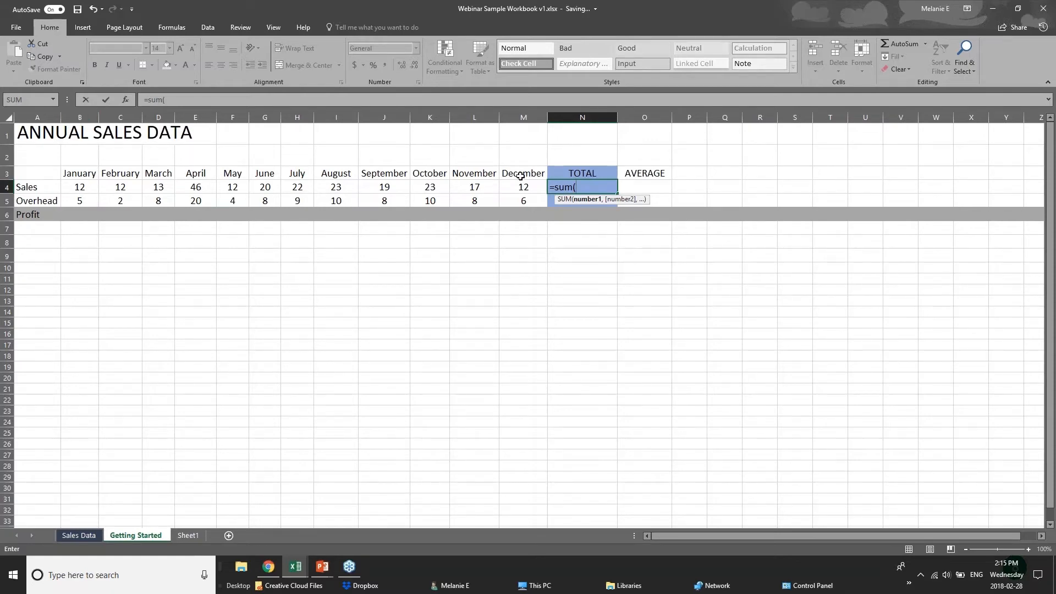
text(b4=)
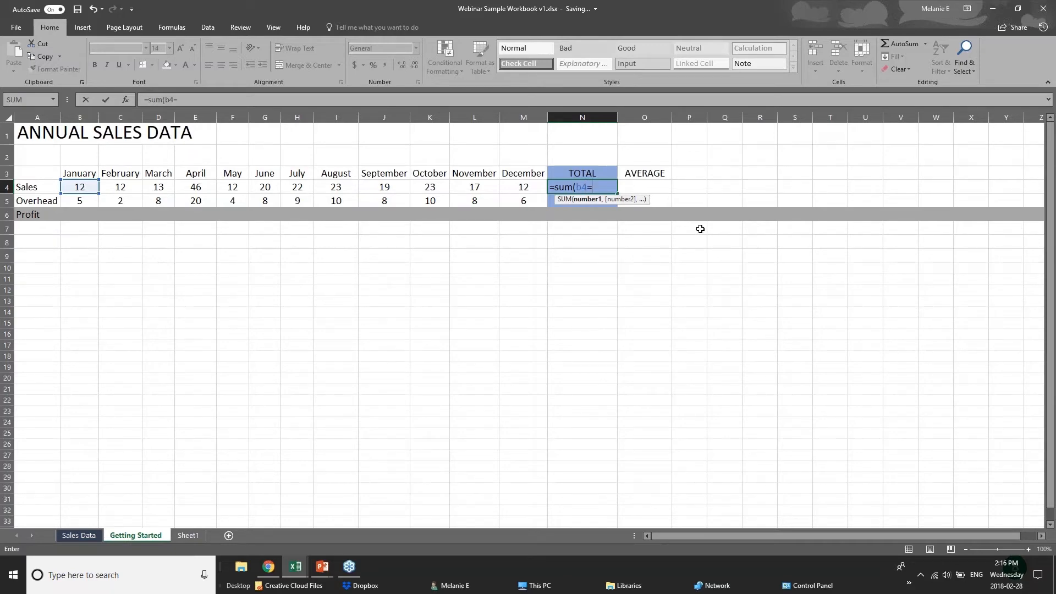
key(BackSpace)
text(+c)
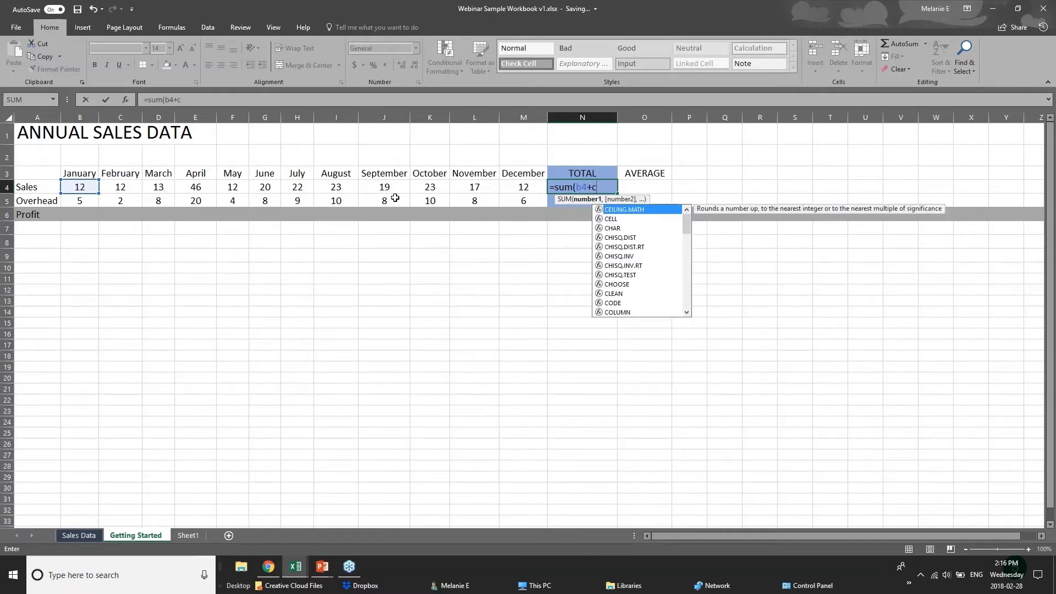
text(4+)
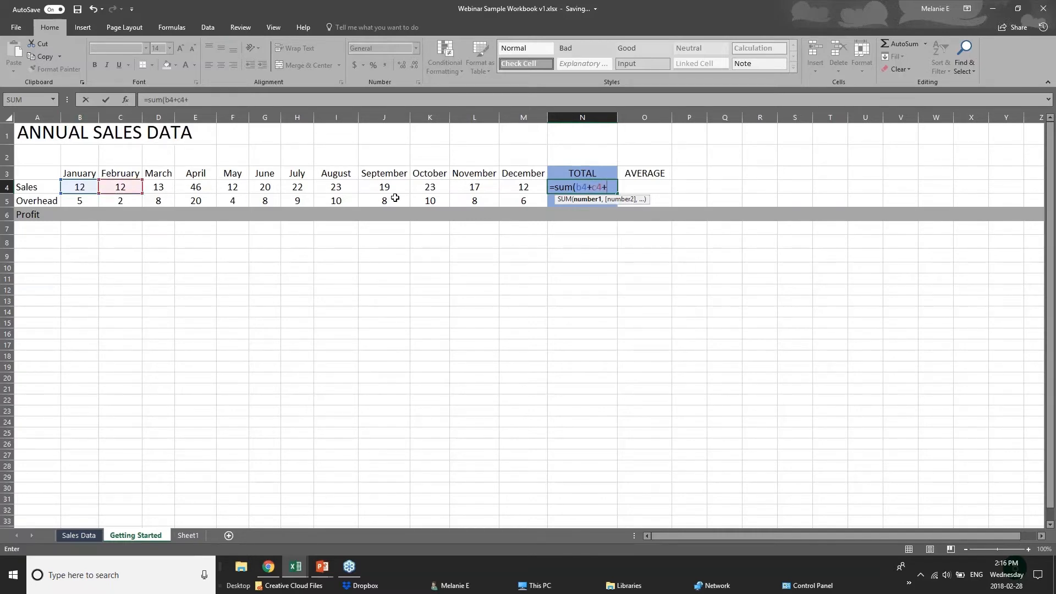
text(d)
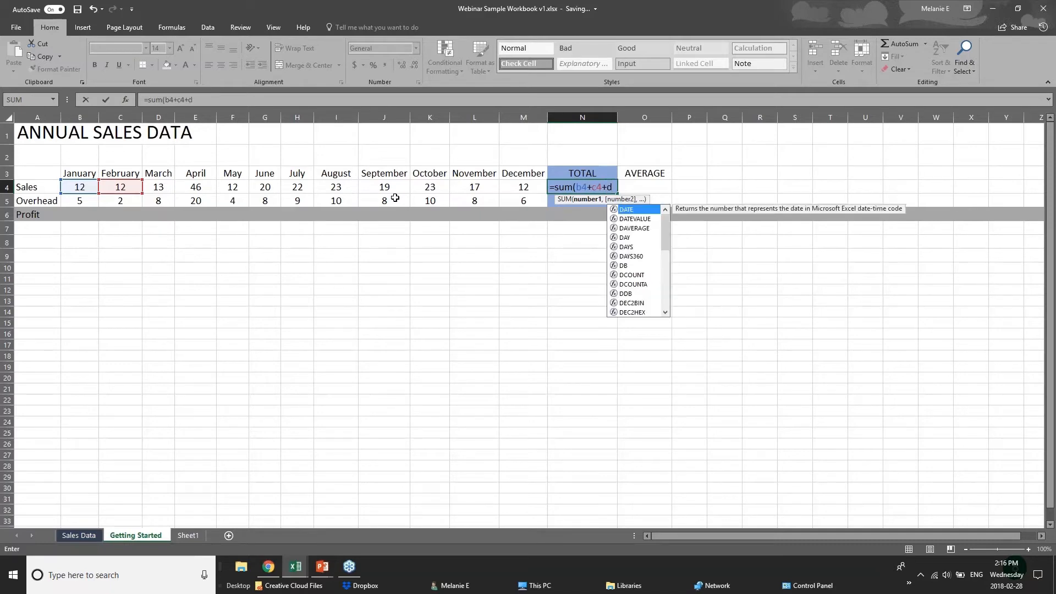
text(4)
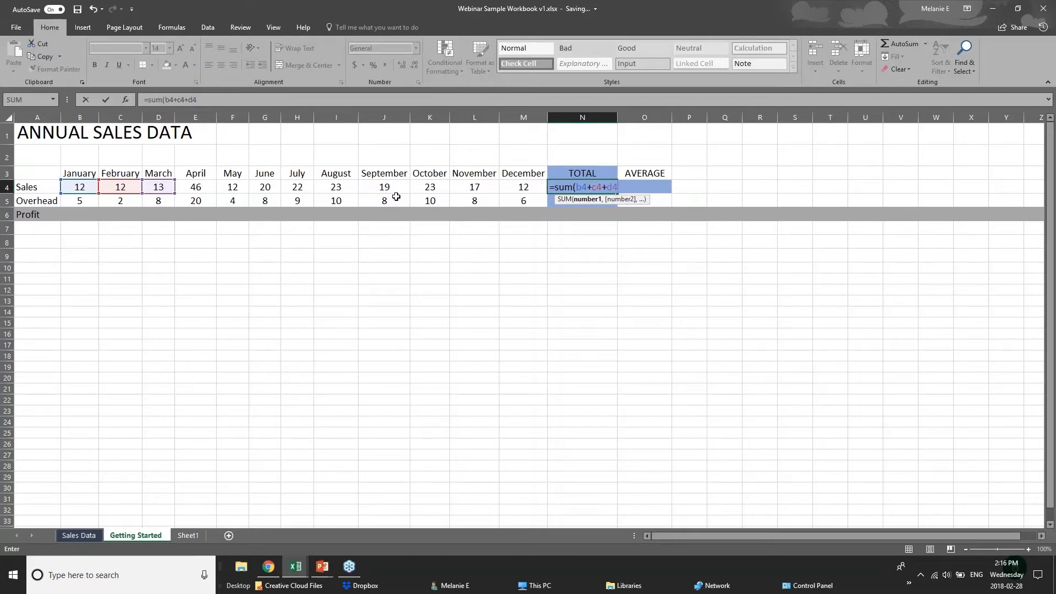
key(BackSpace)
key(BackSpace)
key(BackSpace)
key(BackSpace)
key(BackSpace)
key(BackSpace)
key(BackSpace)
key(BackSpace)
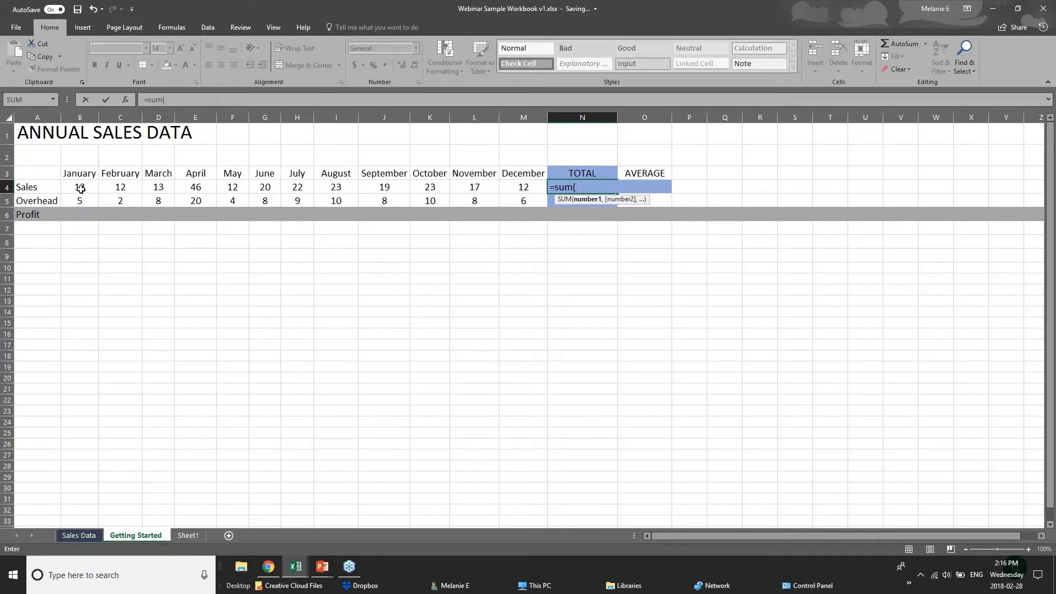
drag(81, 189, 511, 189)
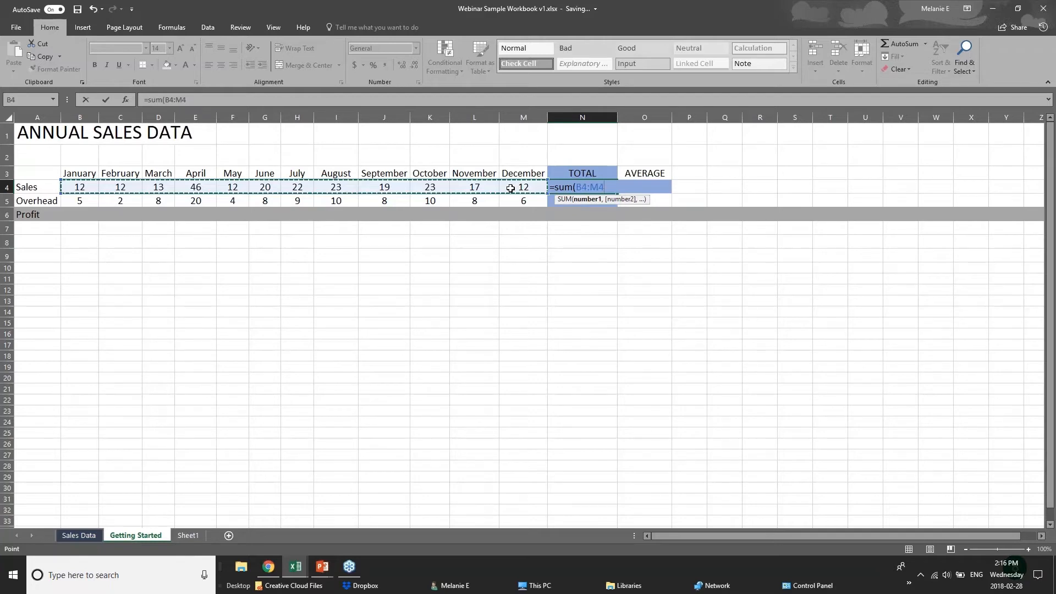
key(Return)
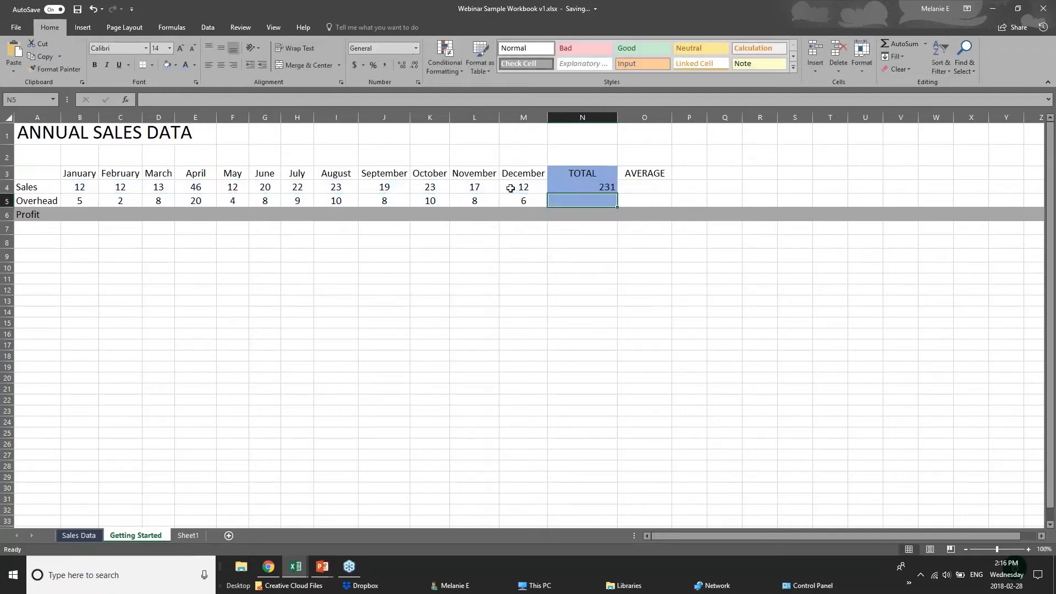
click(581, 189)
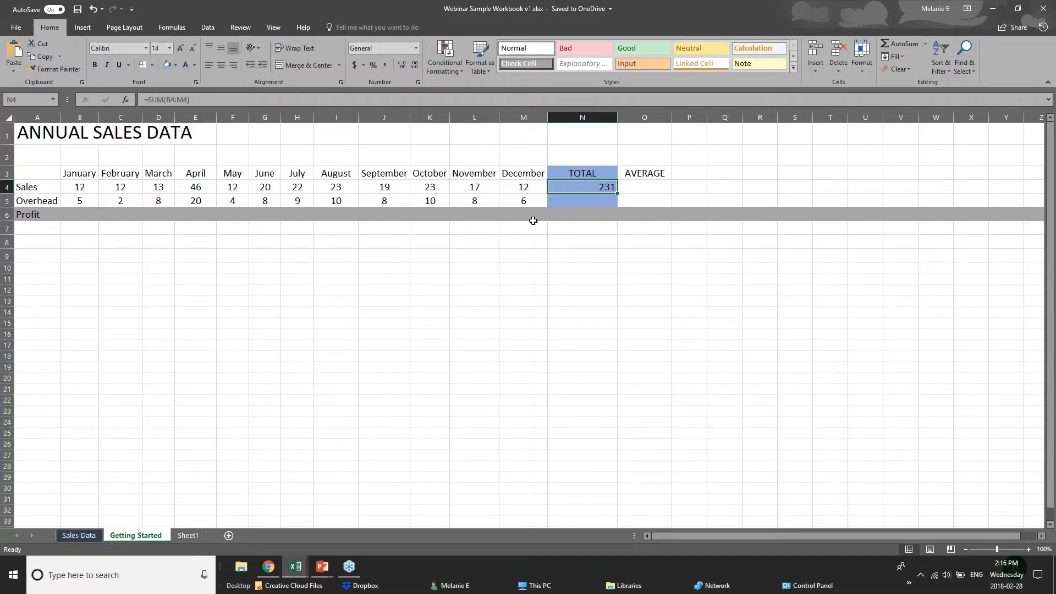
key(Delete)
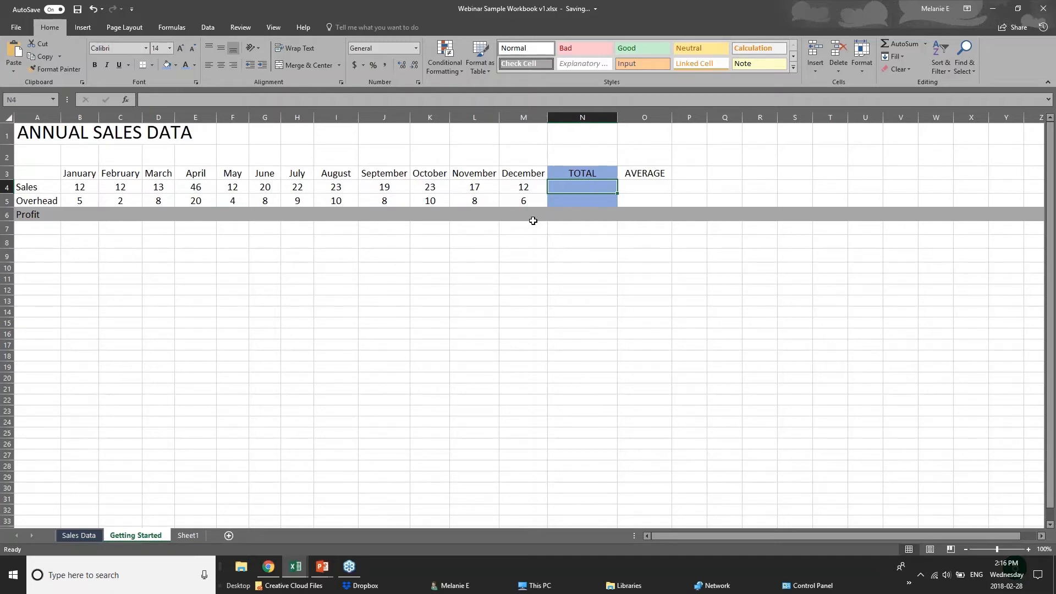
click(1043, 8)
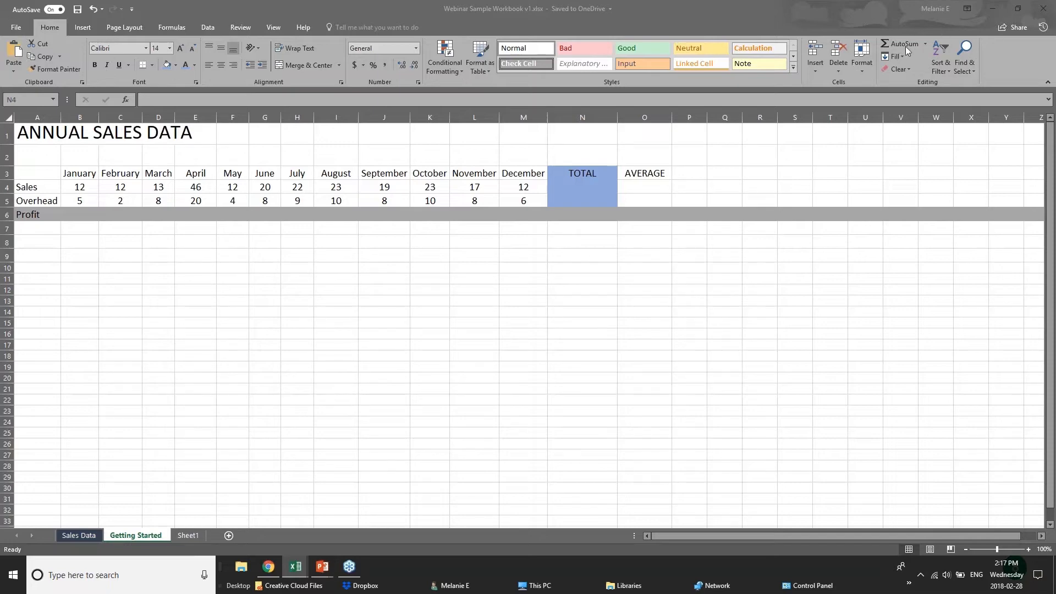
click(606, 191)
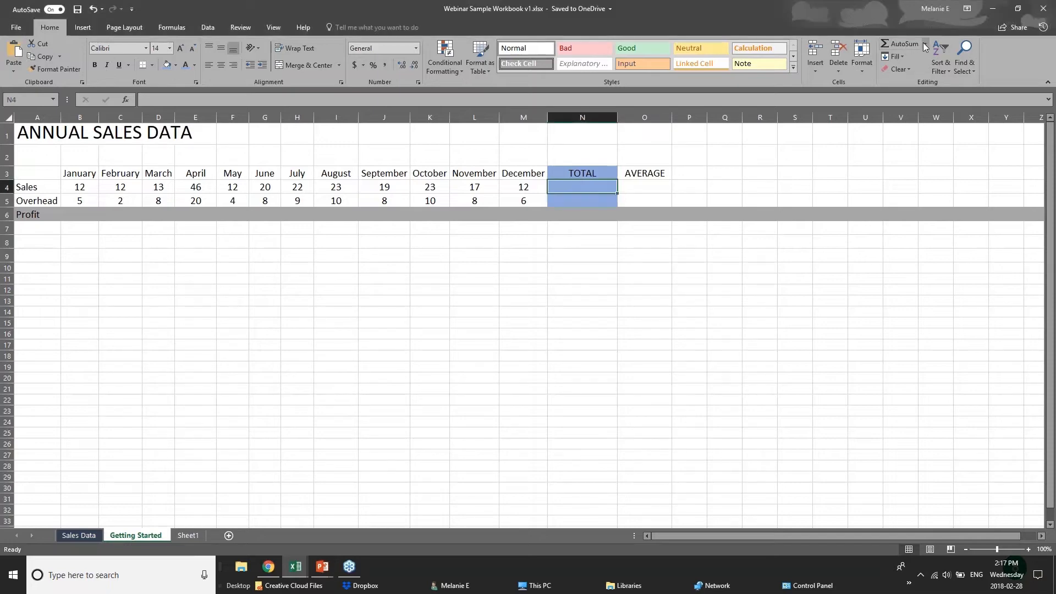
click(894, 44)
click(893, 44)
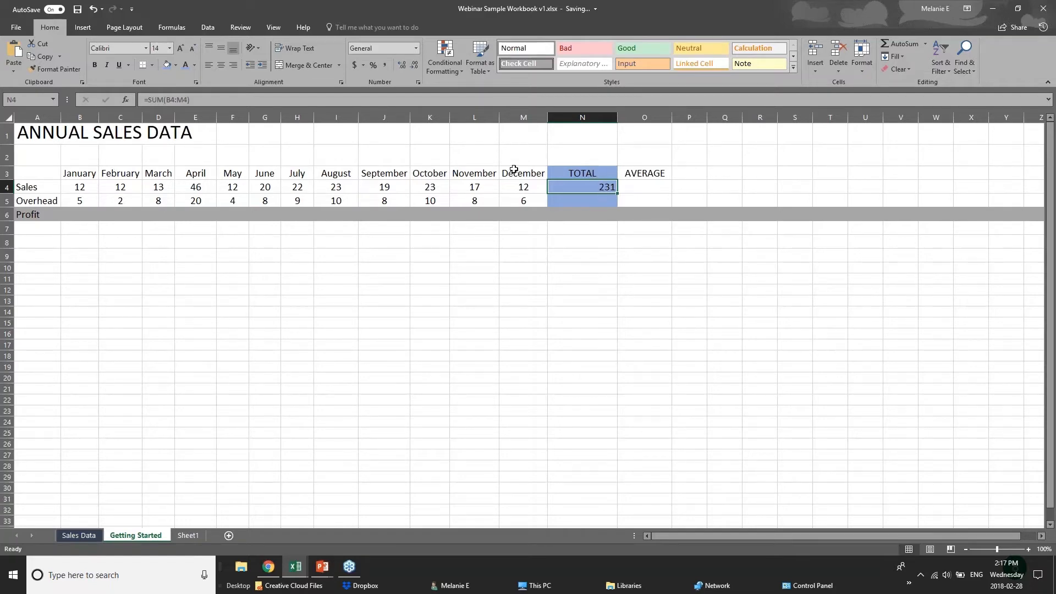
click(74, 188)
drag(74, 188, 554, 190)
click(554, 188)
click(610, 202)
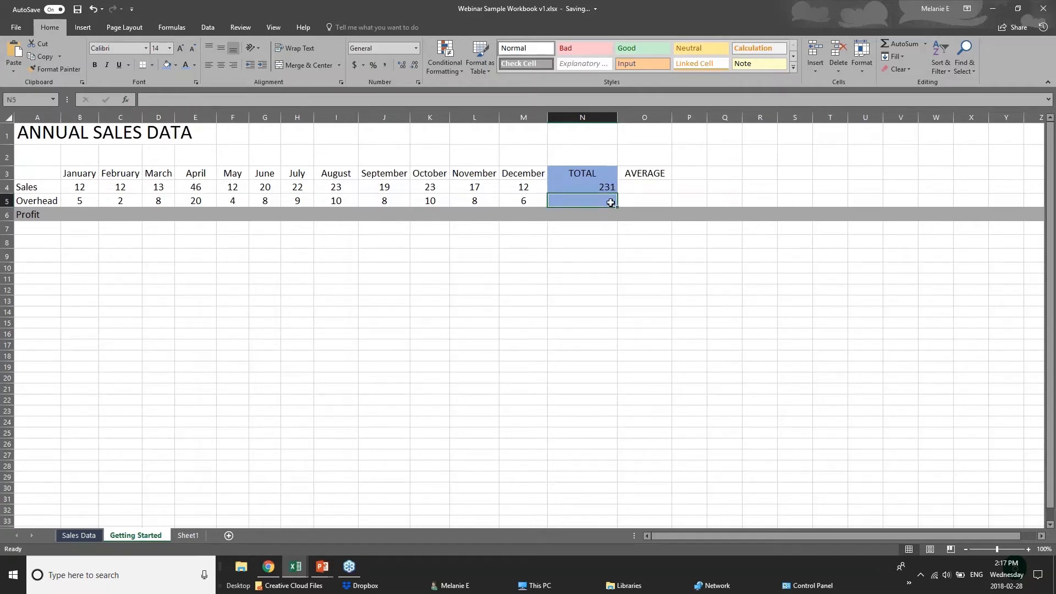
Insert =AVERAGE(B5:M5) in N5 to average the Overhead months
click(905, 44)
key(ctrl+z)
click(926, 45)
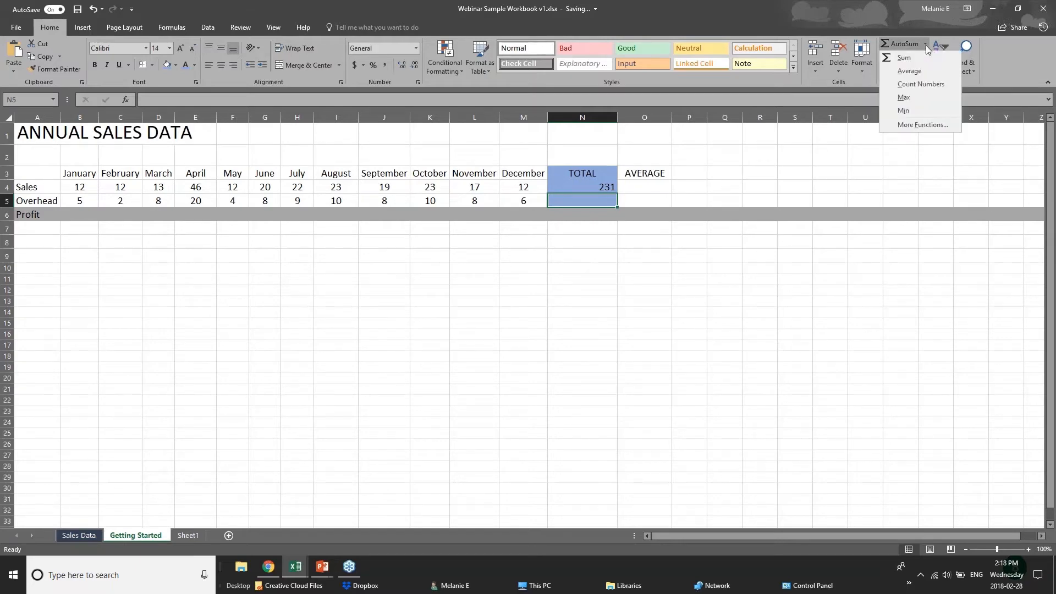
click(903, 71)
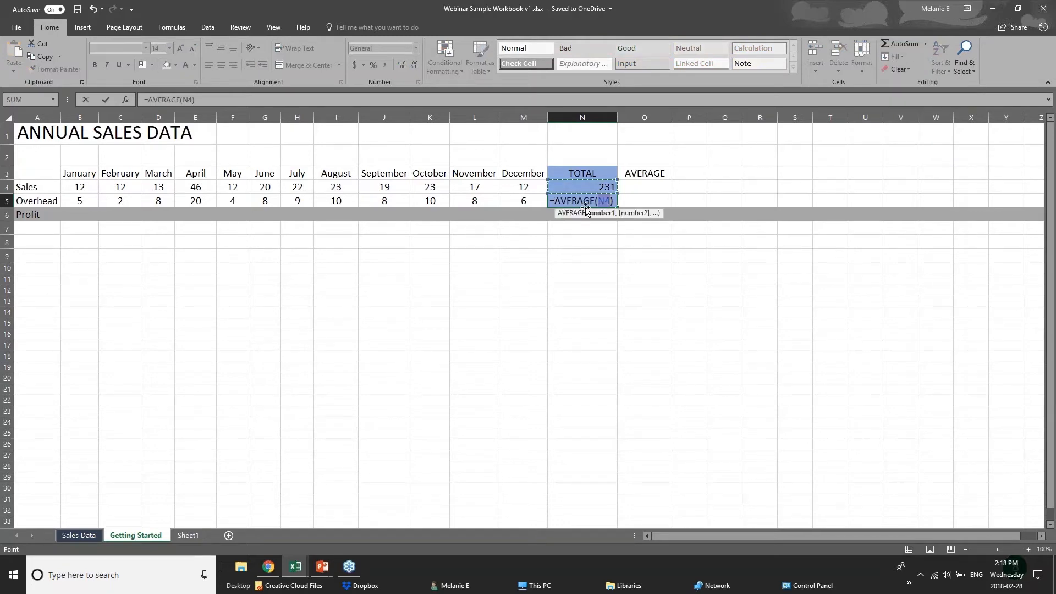
click(600, 201)
click(93, 201)
drag(92, 201, 528, 200)
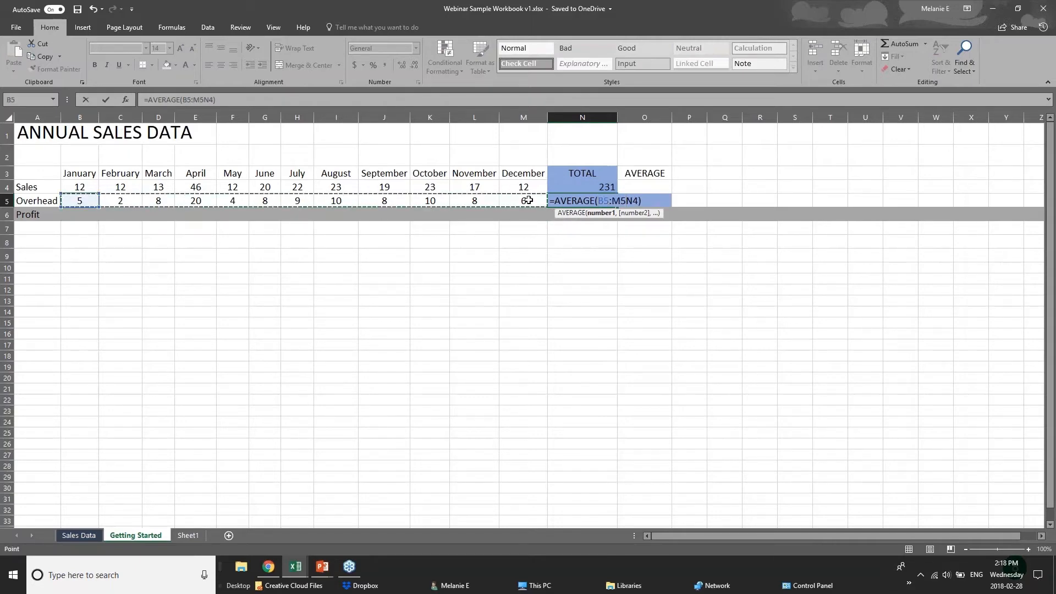
click(597, 214)
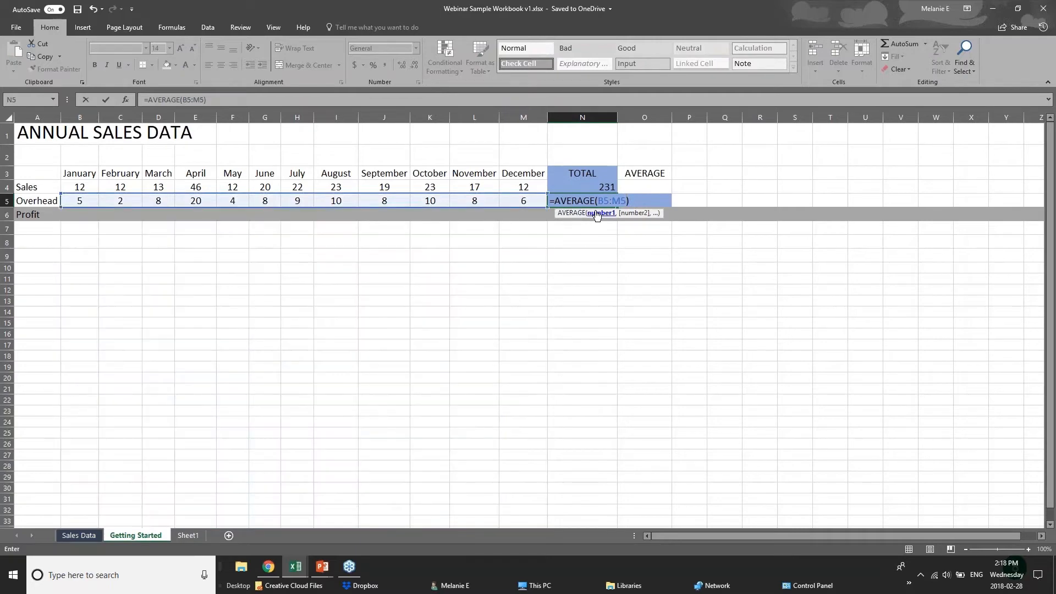
key(Return)
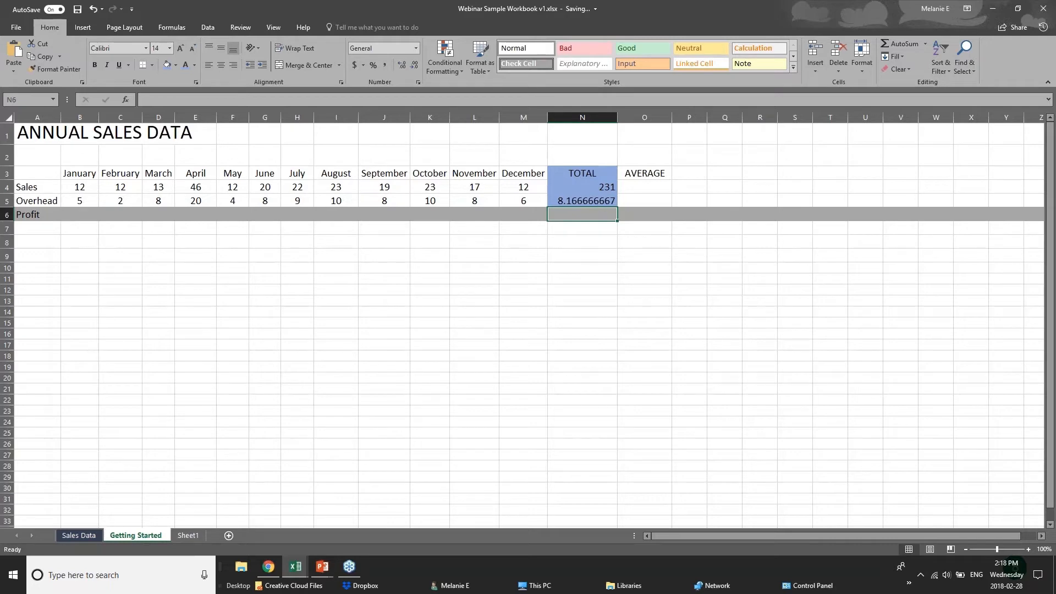
Review N5's 8.166666667 average and display the Formulas function library
click(599, 199)
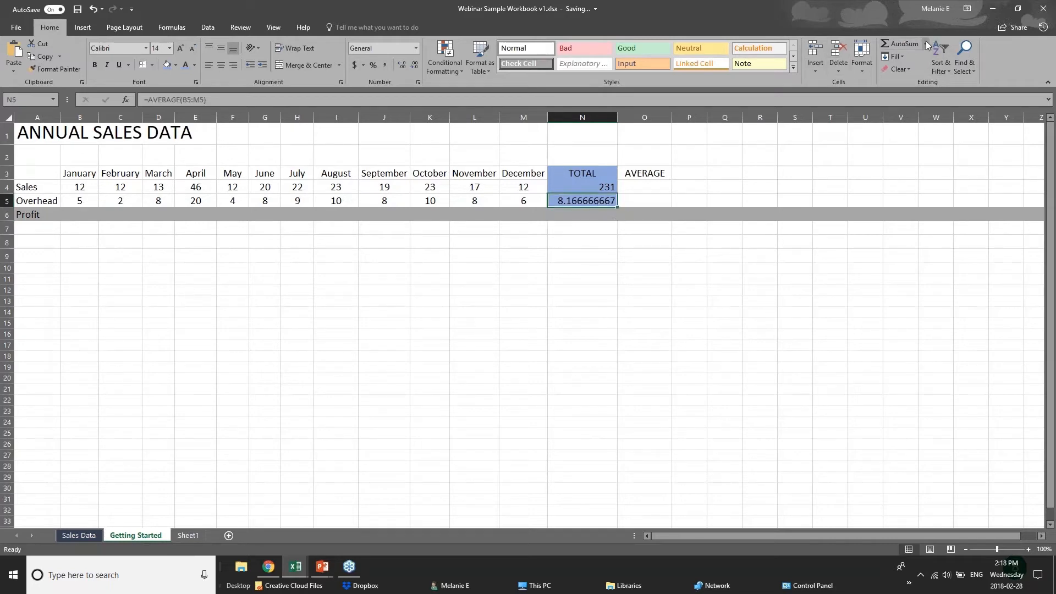
drag(82, 200, 512, 200)
click(565, 202)
click(74, 191)
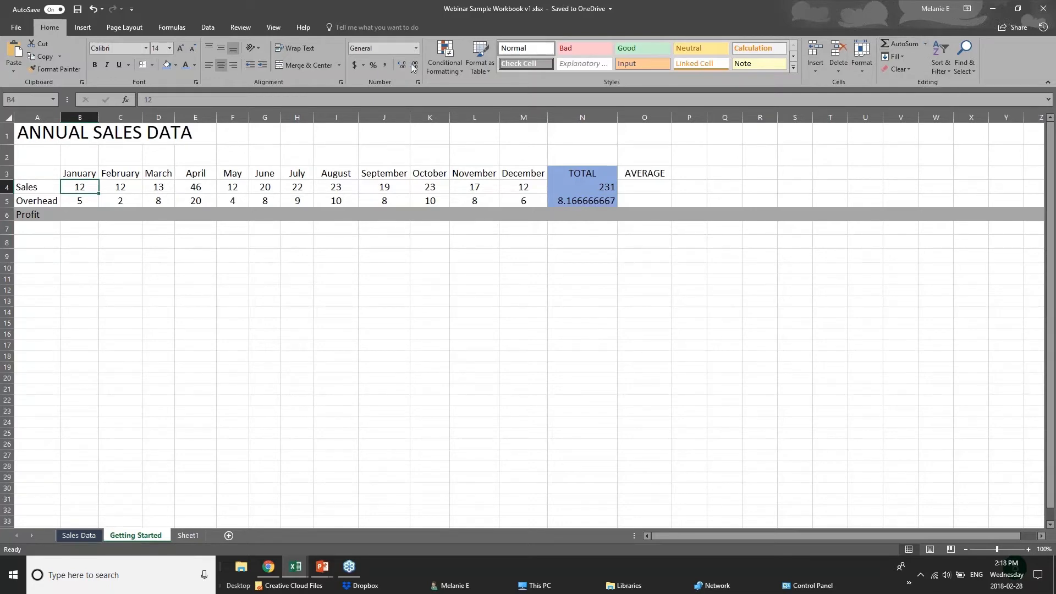
click(172, 27)
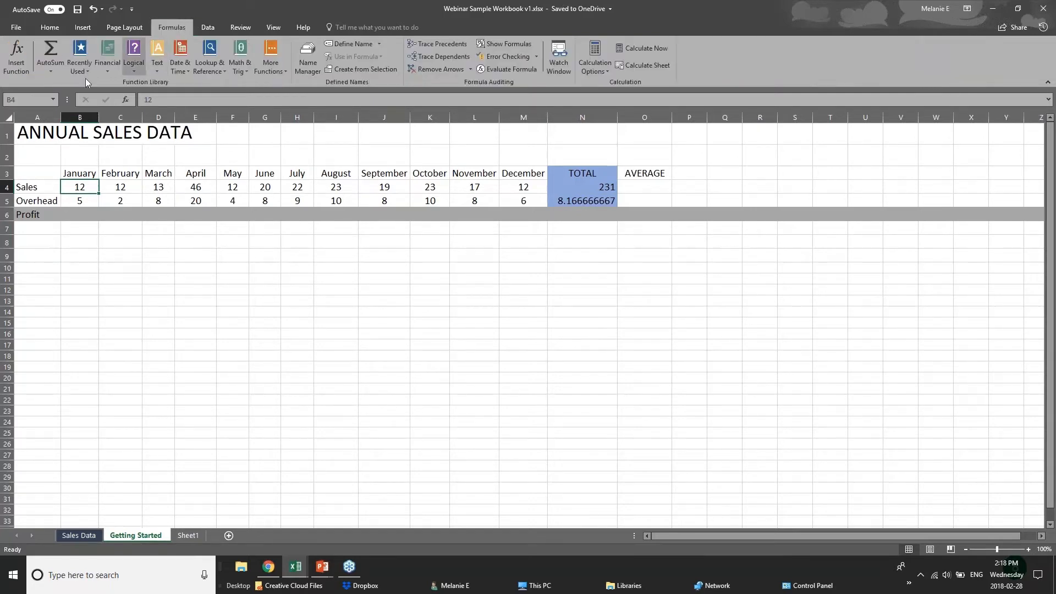
click(58, 73)
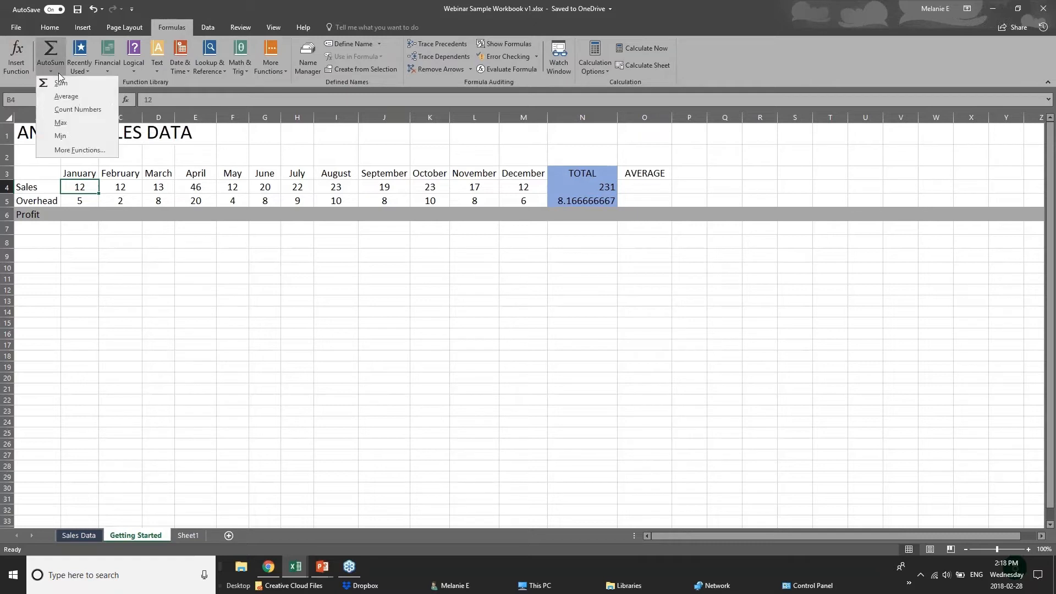
click(54, 49)
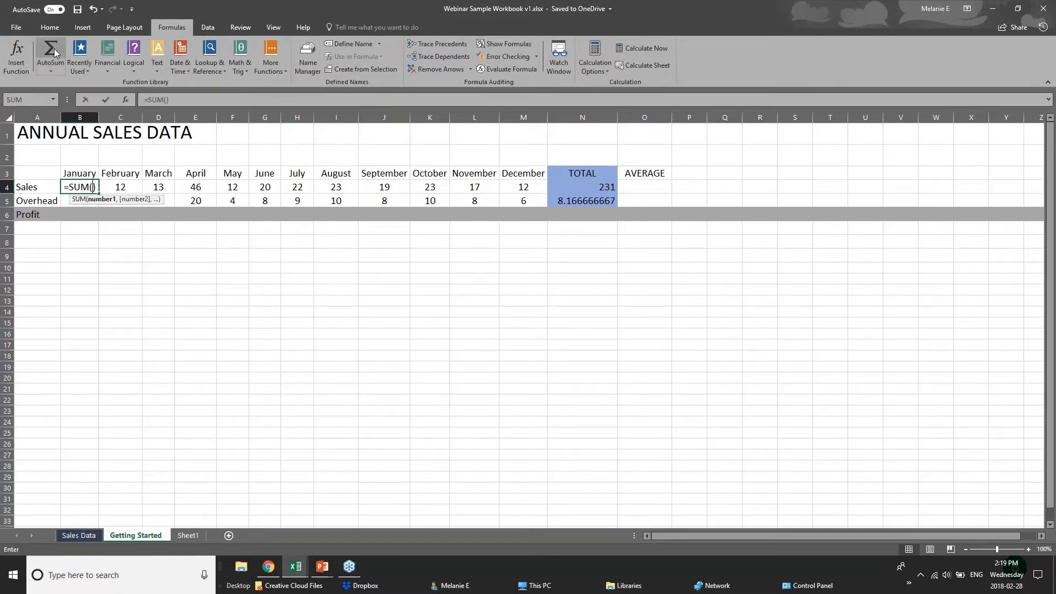
key(ctrl+z)
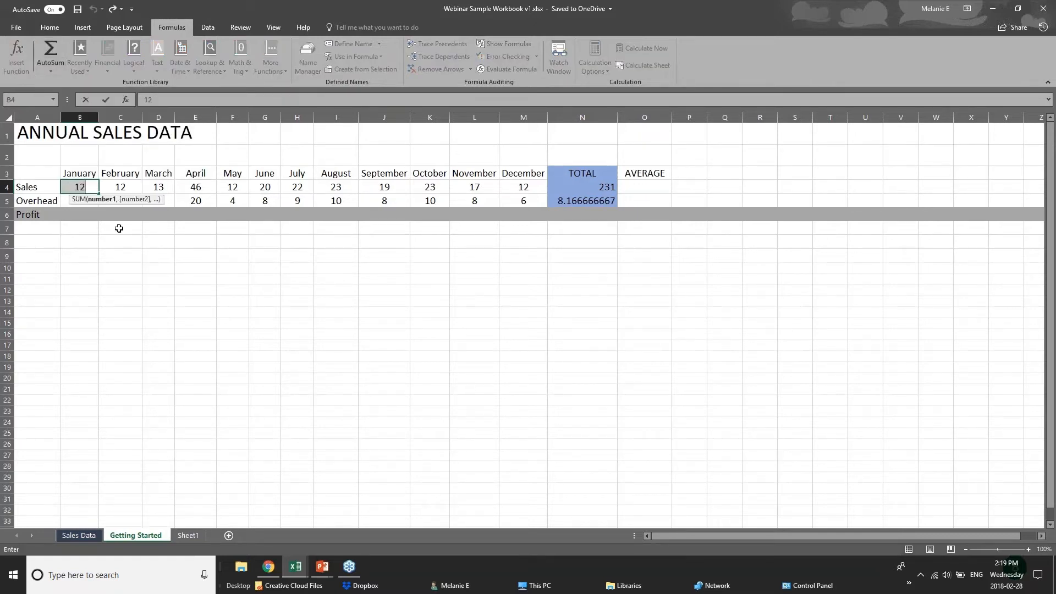
click(180, 290)
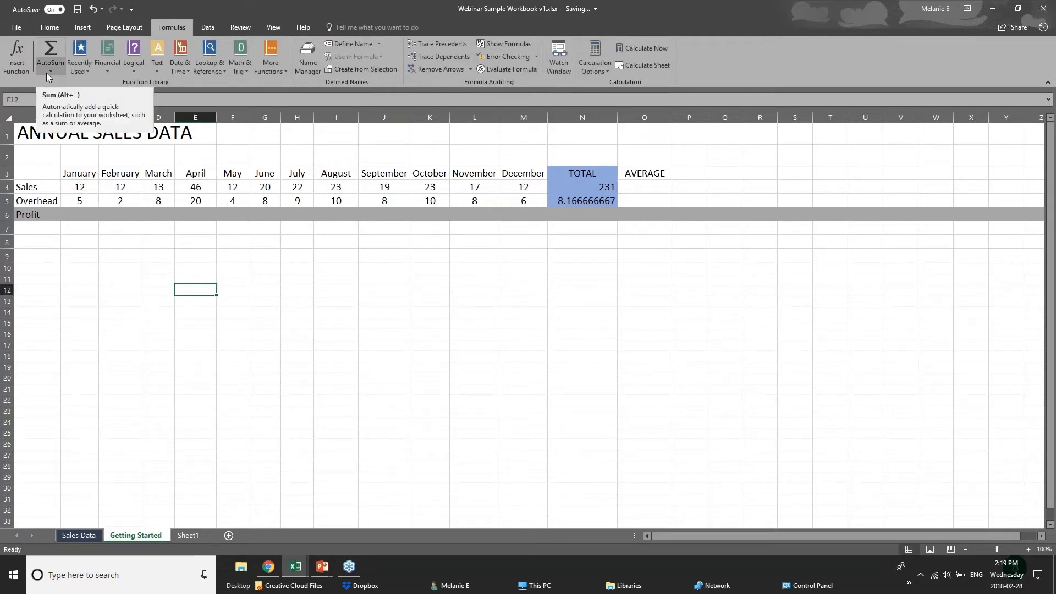
click(89, 229)
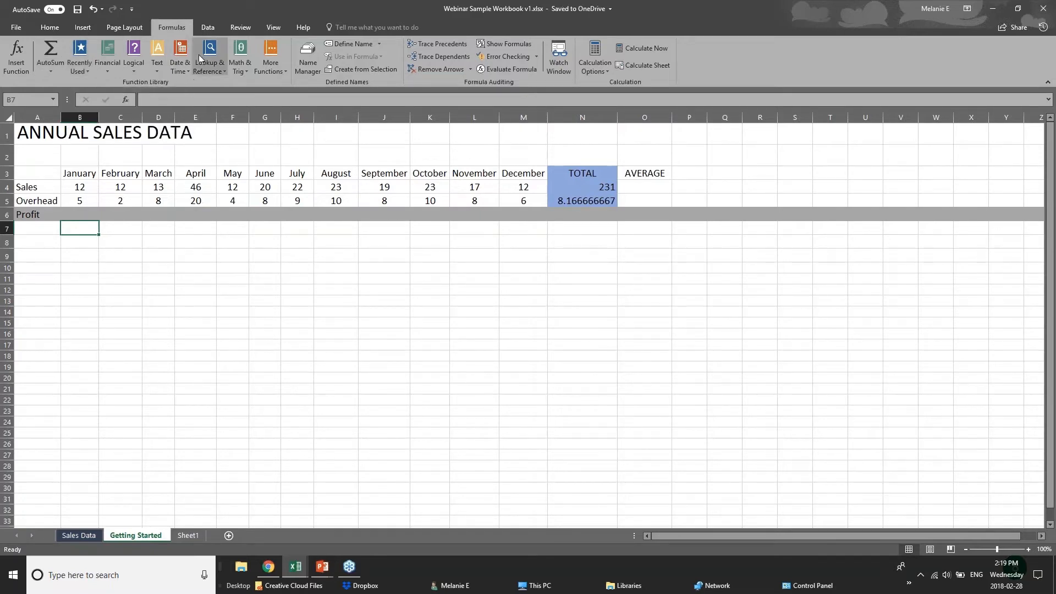
click(77, 71)
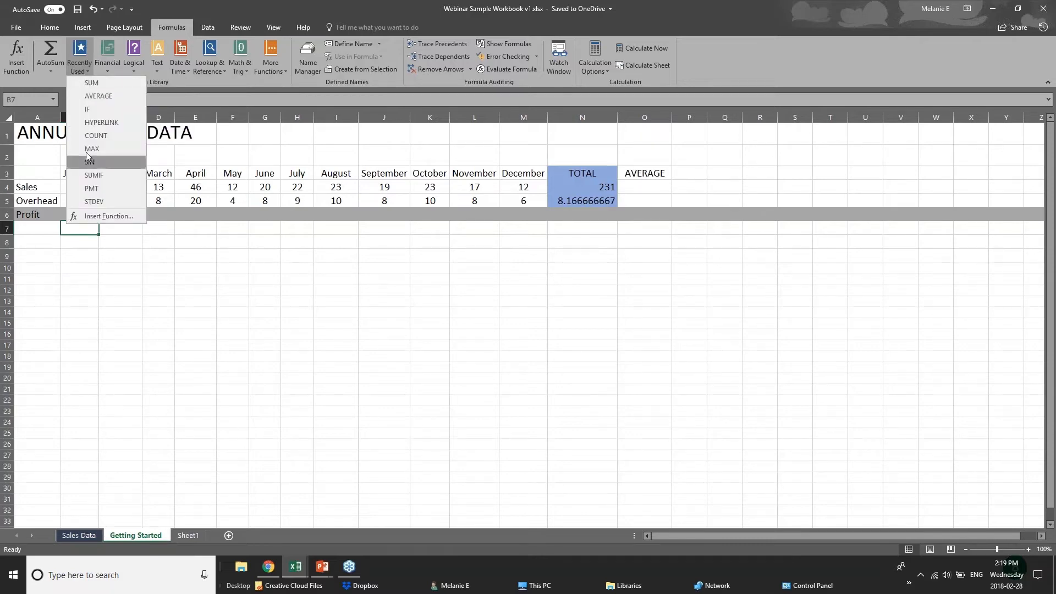
click(158, 72)
click(133, 69)
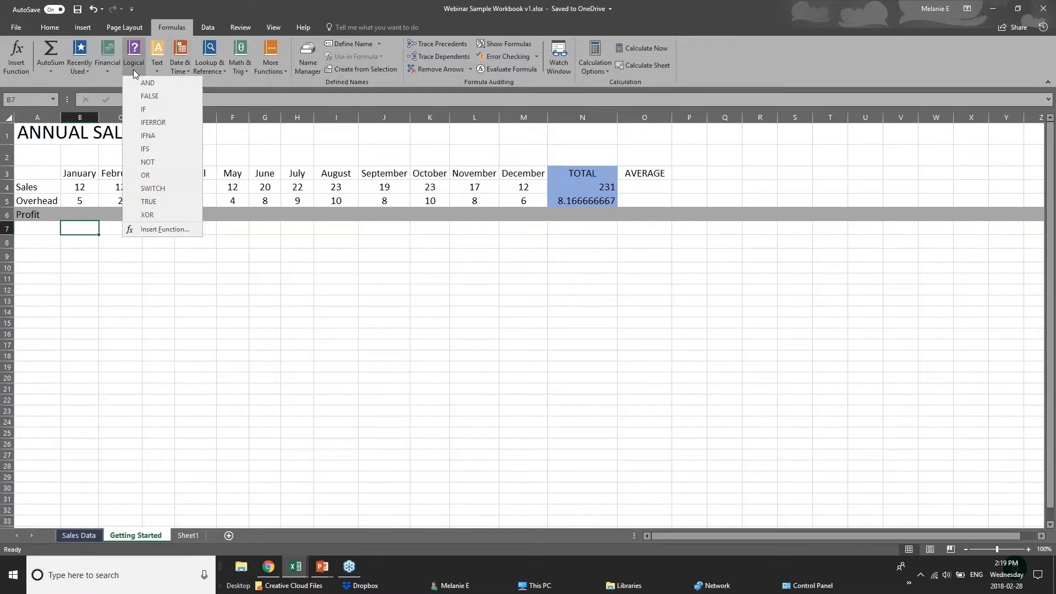
click(207, 82)
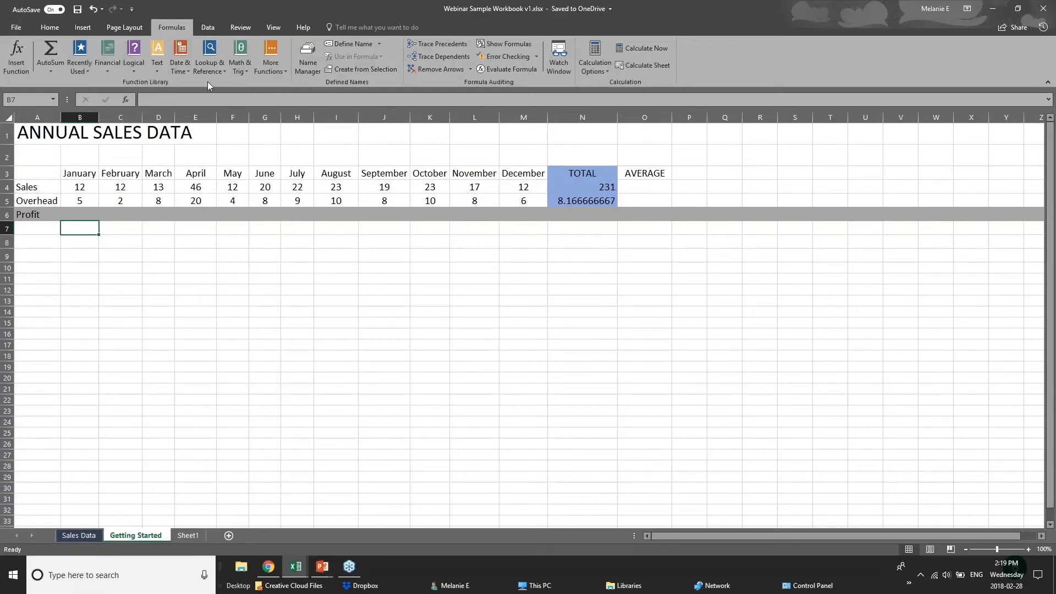
click(158, 73)
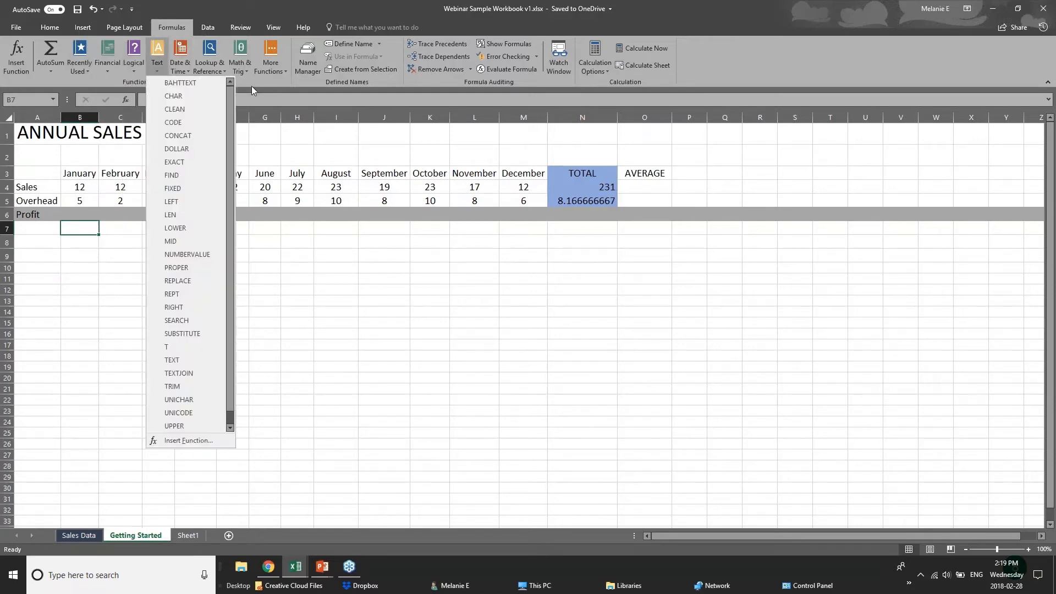
click(242, 71)
click(242, 72)
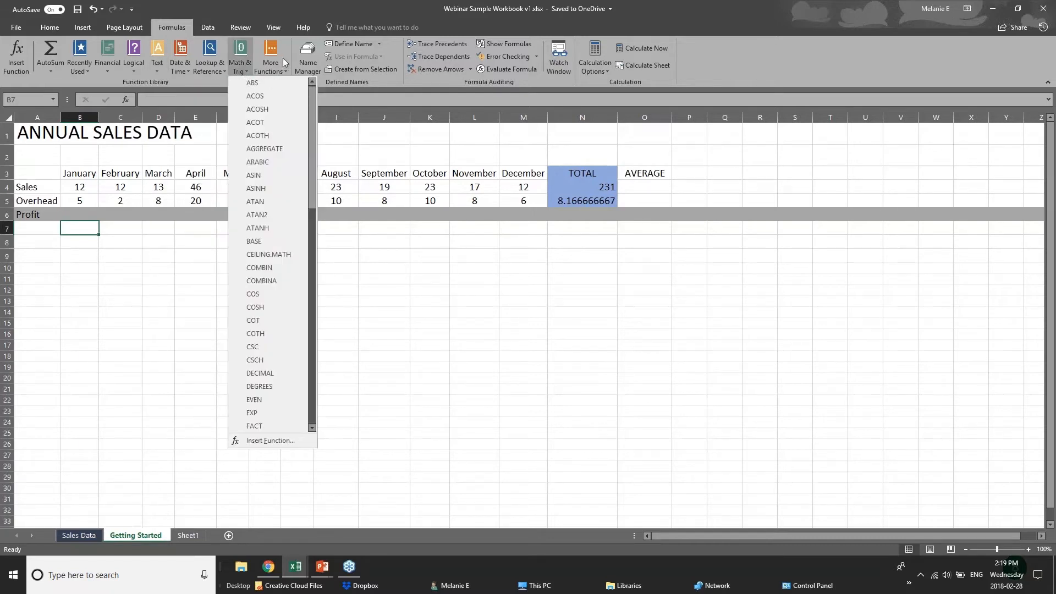
click(206, 71)
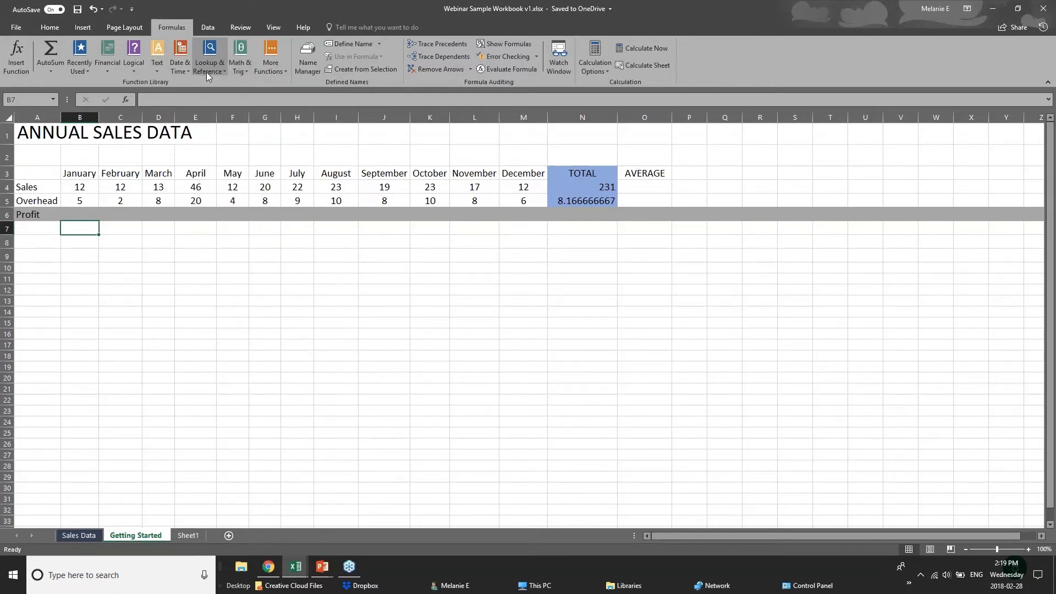
click(178, 72)
click(178, 72)
click(254, 81)
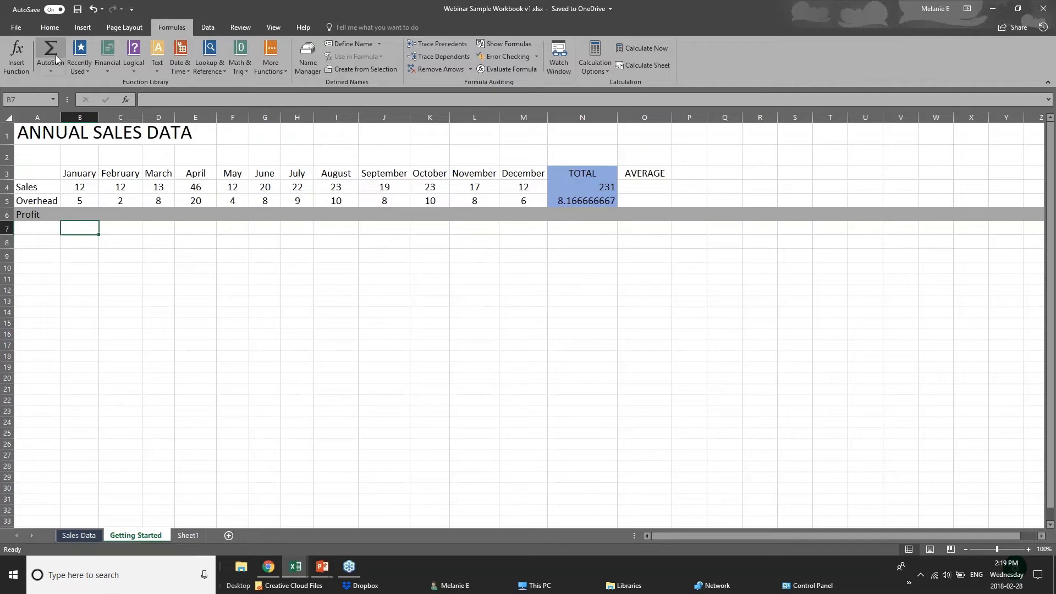
click(57, 70)
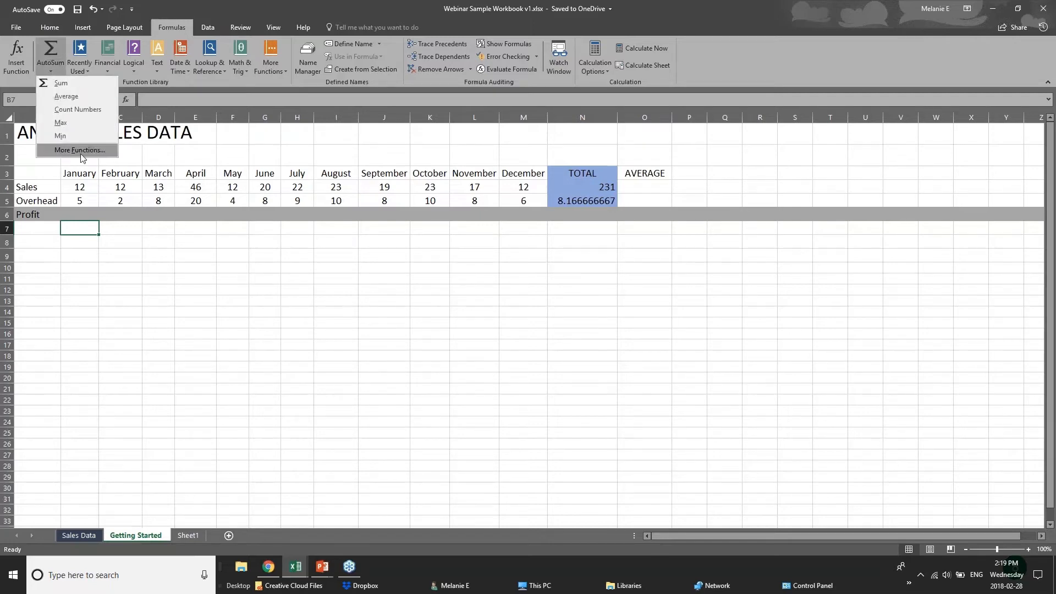
click(88, 219)
click(87, 215)
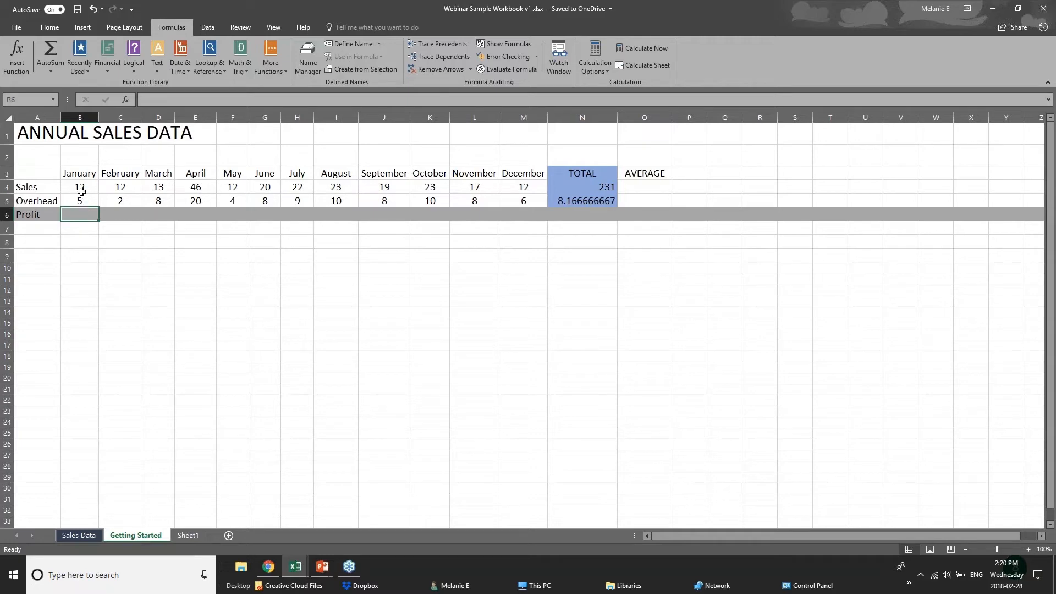
Enter =B4-B5 in B6 so January's Profit shows 7
click(81, 191)
click(80, 201)
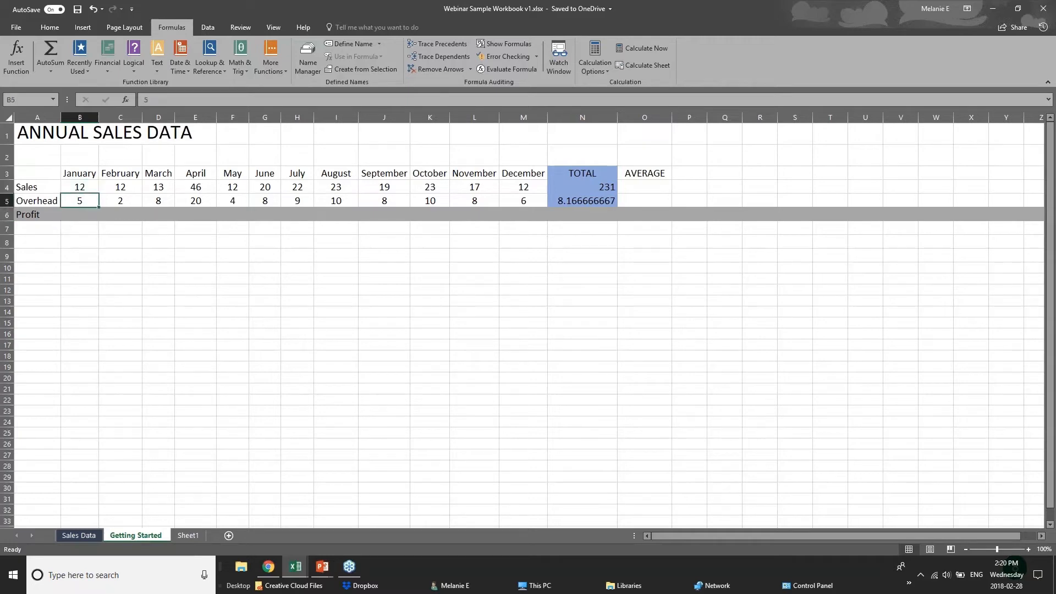
click(81, 214)
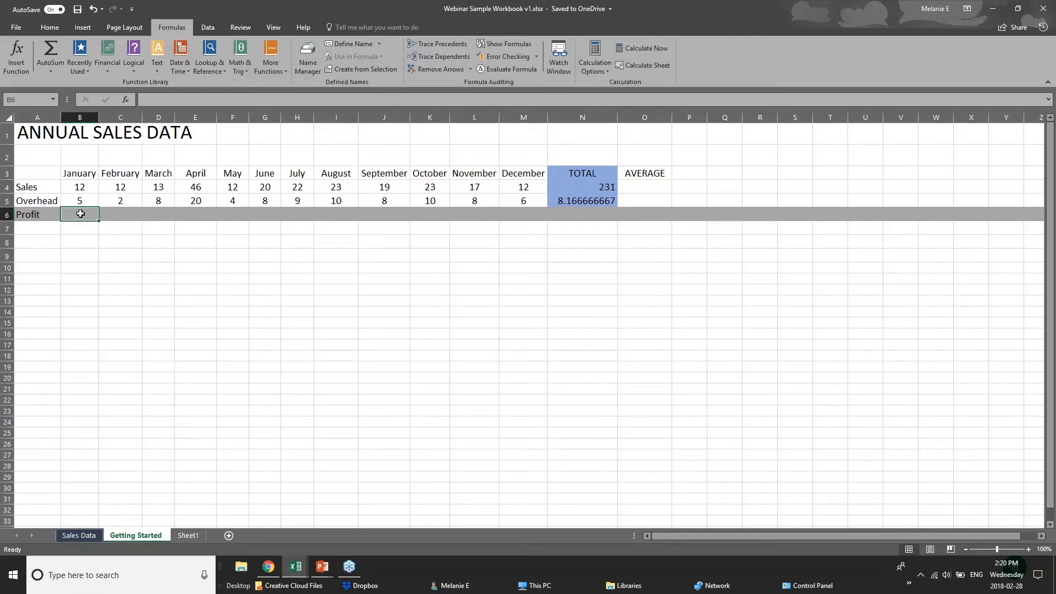
text(=)
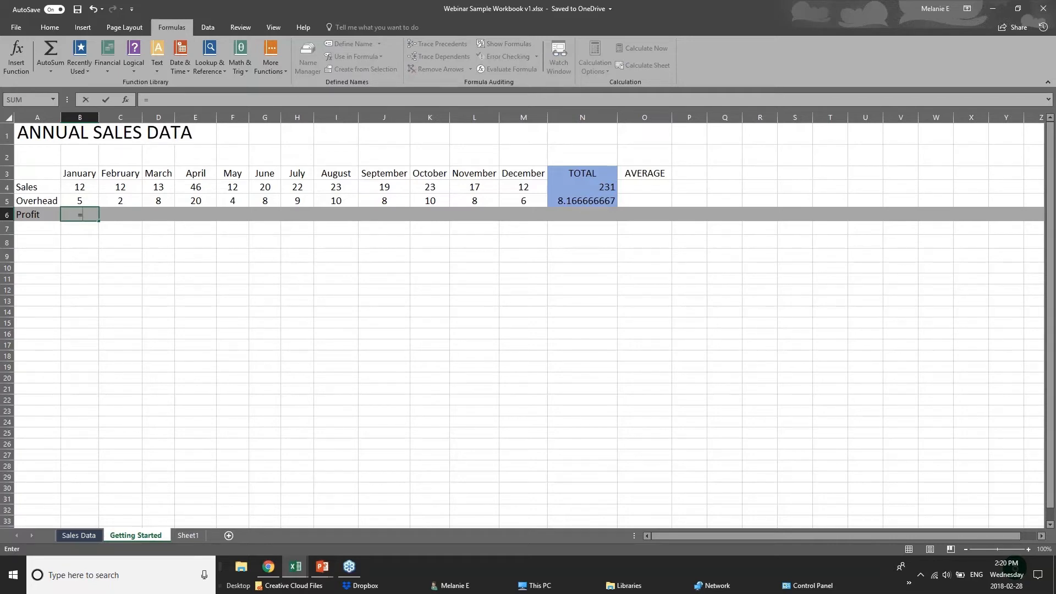
text(sub)
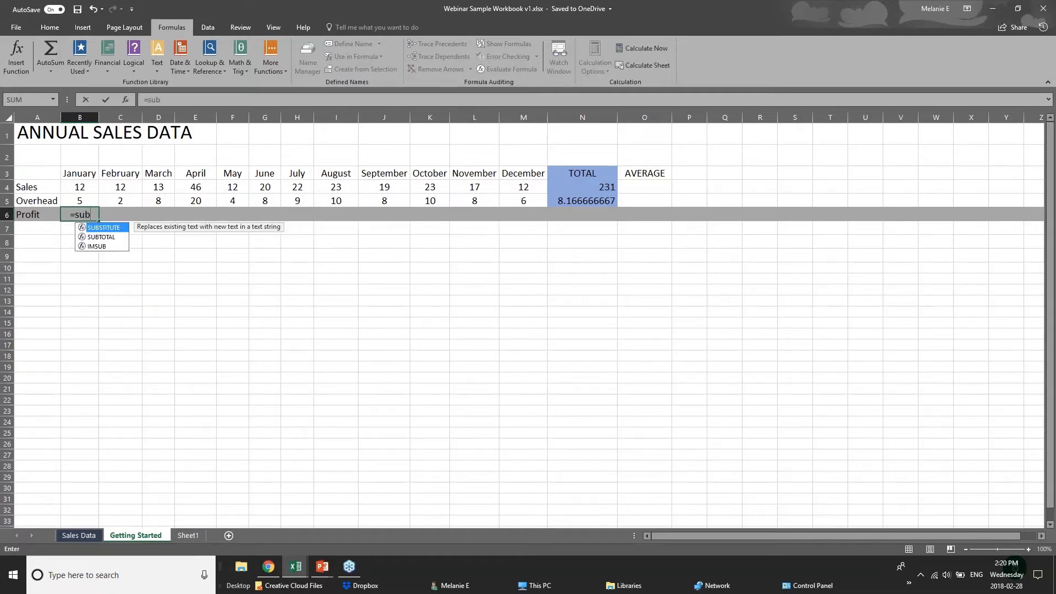
key(BackSpace)
key(BackSpace)
text(ub)
key(BackSpace)
key(BackSpace)
key(BackSpace)
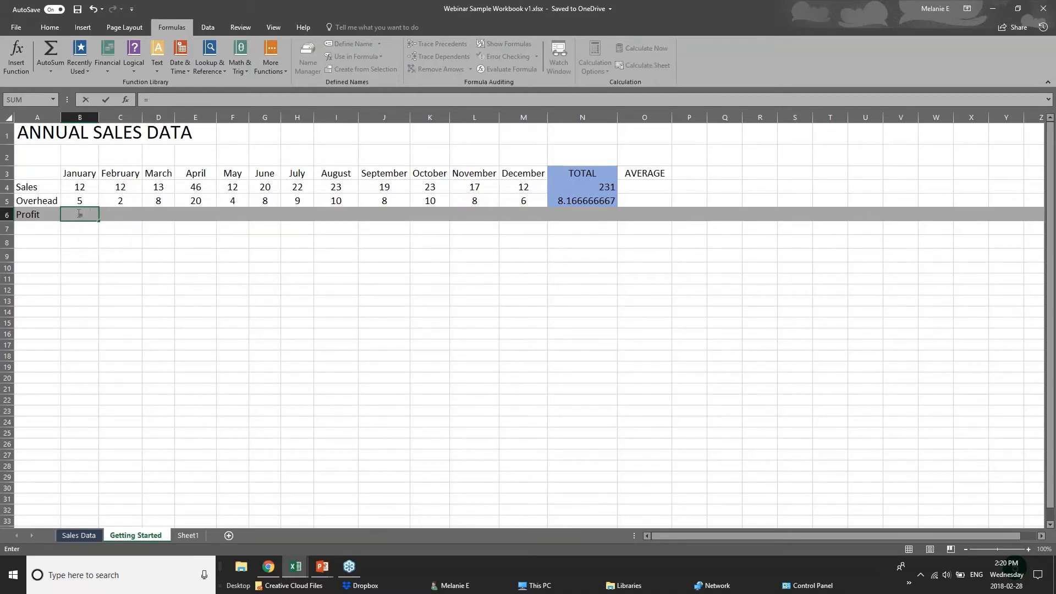
click(87, 186)
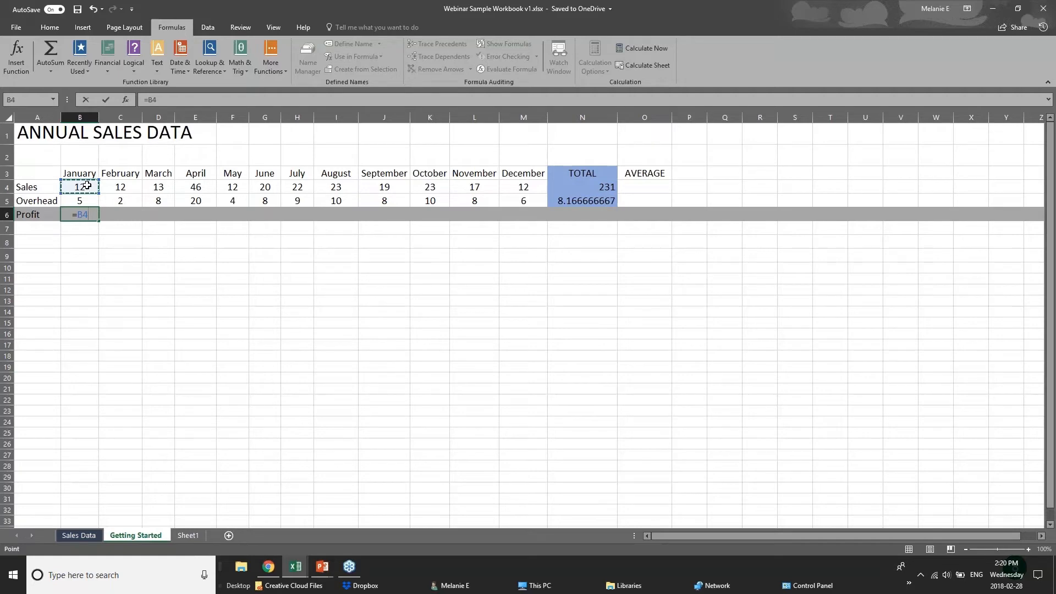
text(-)
click(90, 200)
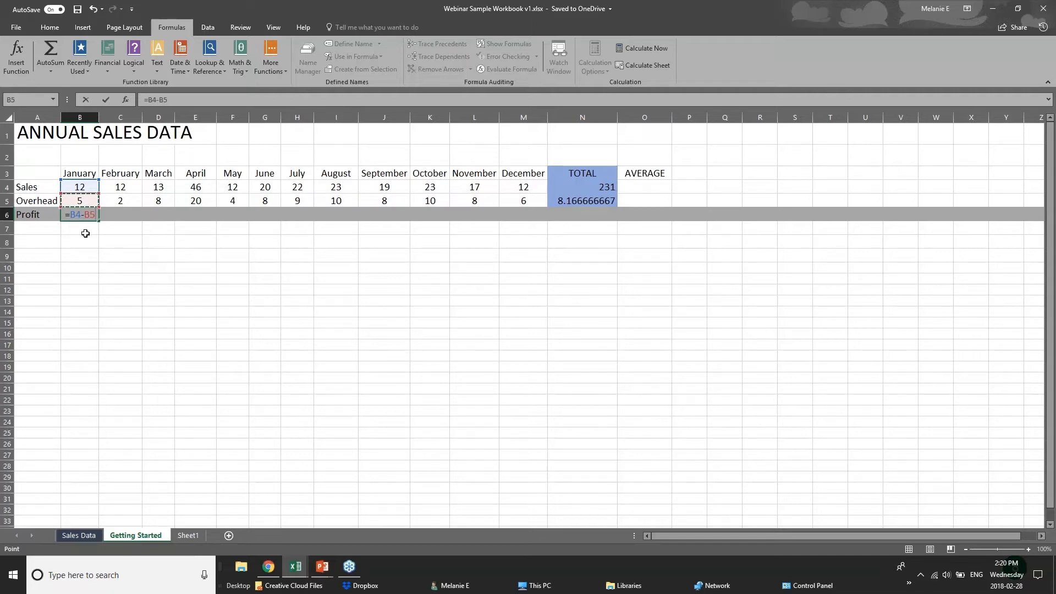
key(Return)
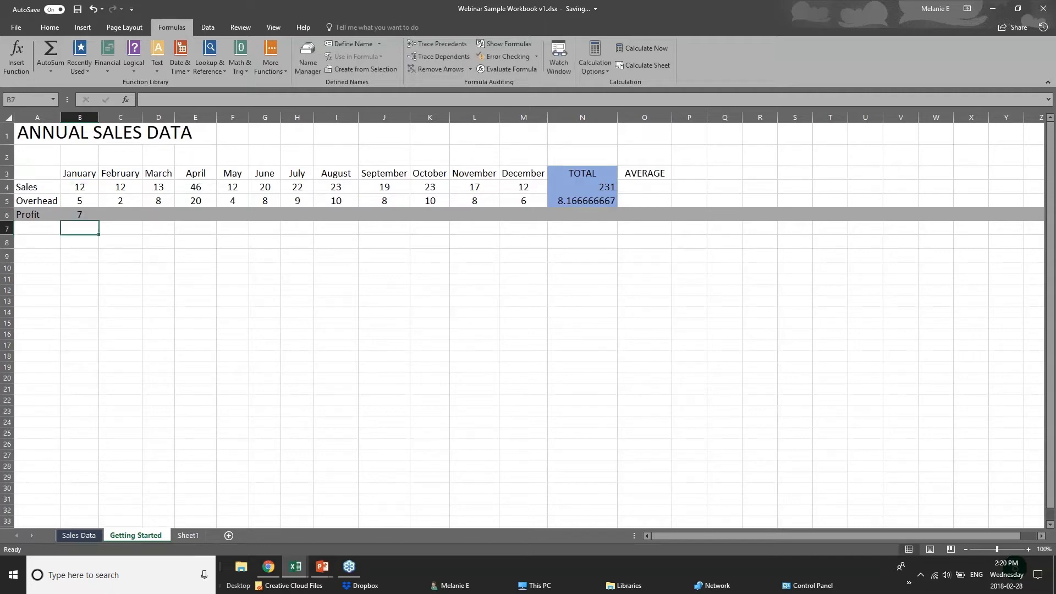
click(79, 214)
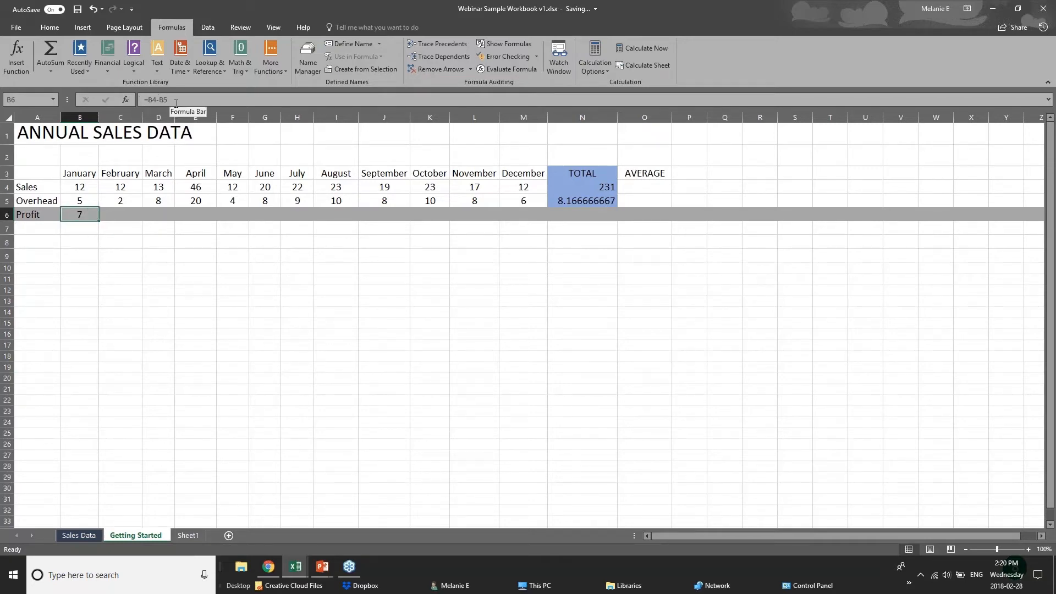
Copy B6's profit formula and paste it as a formula into C6
click(131, 209)
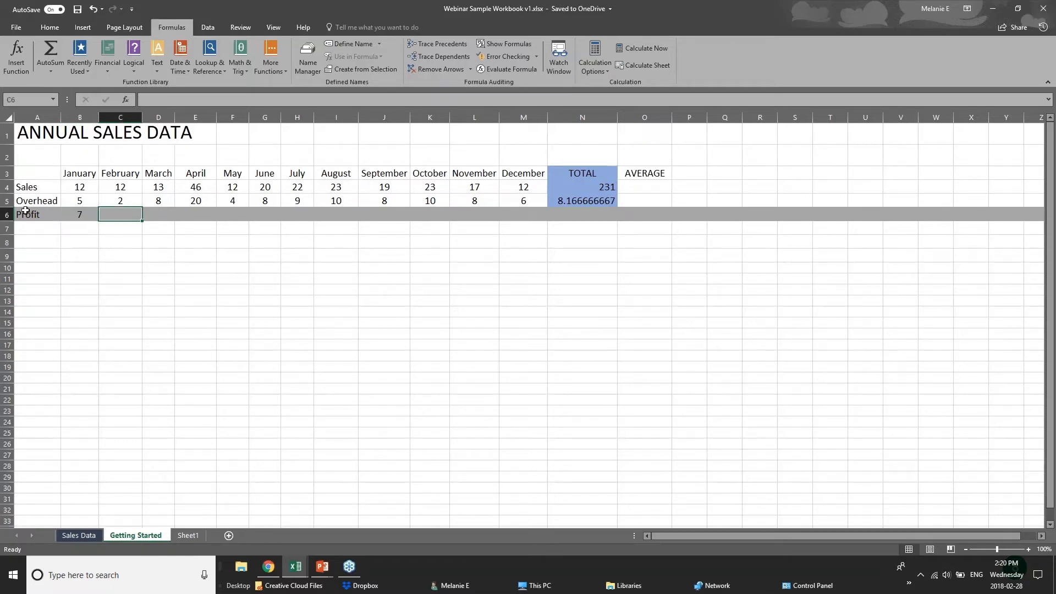
click(70, 215)
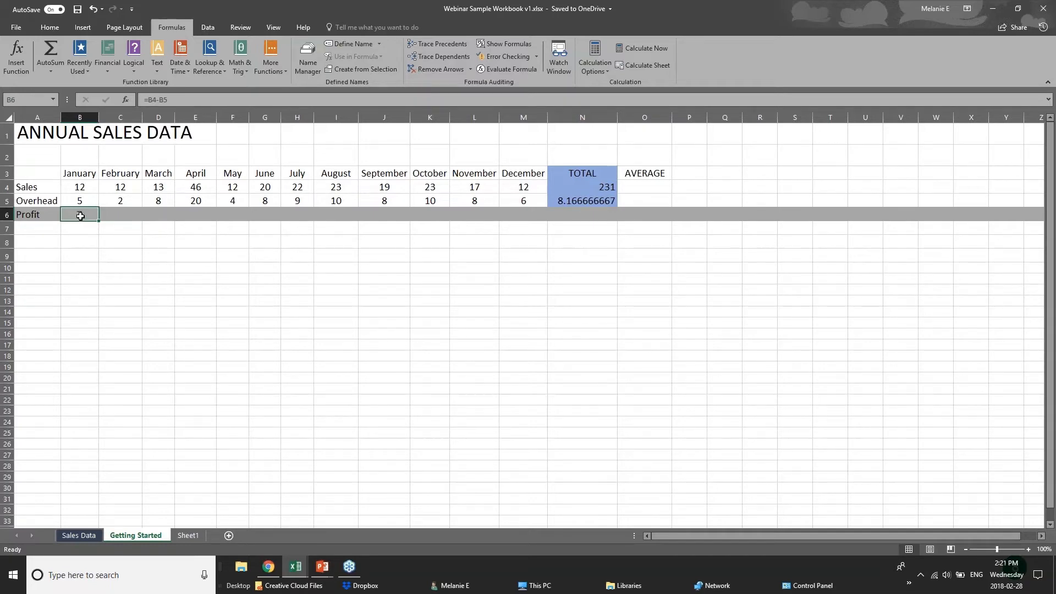
right_click(81, 216)
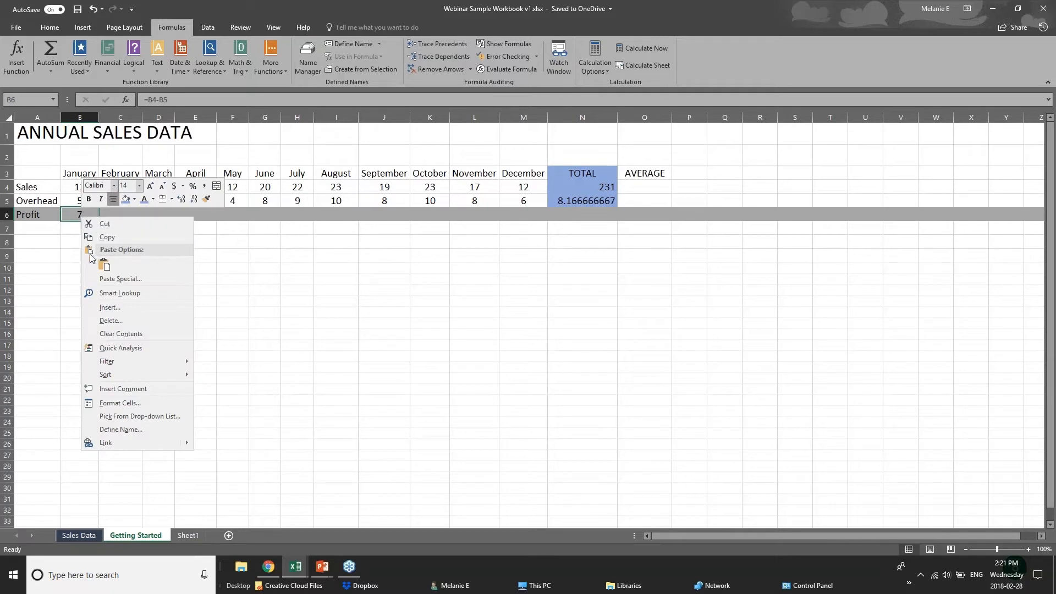
click(107, 237)
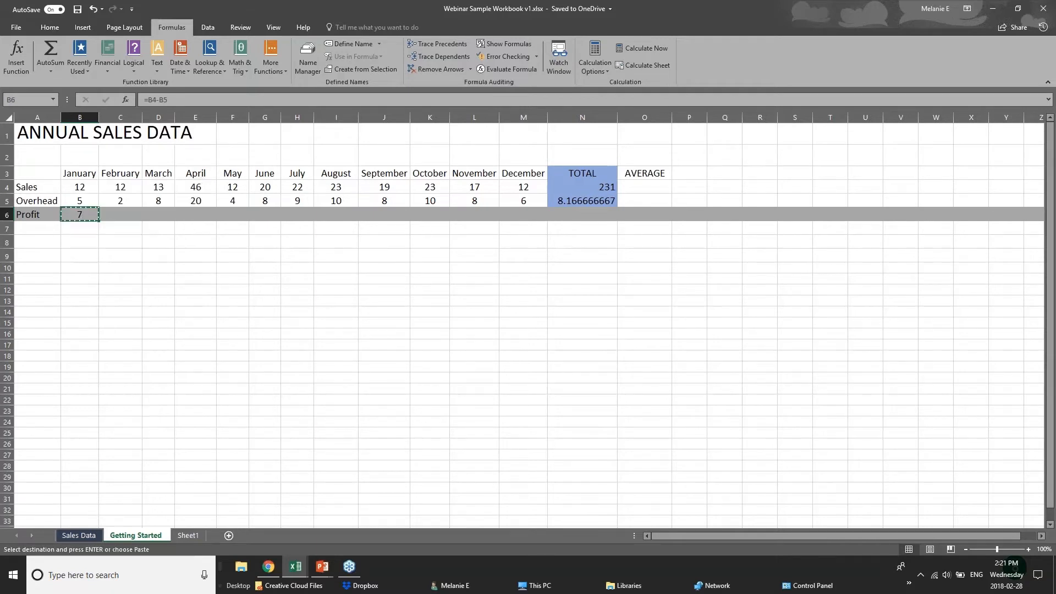
right_click(118, 216)
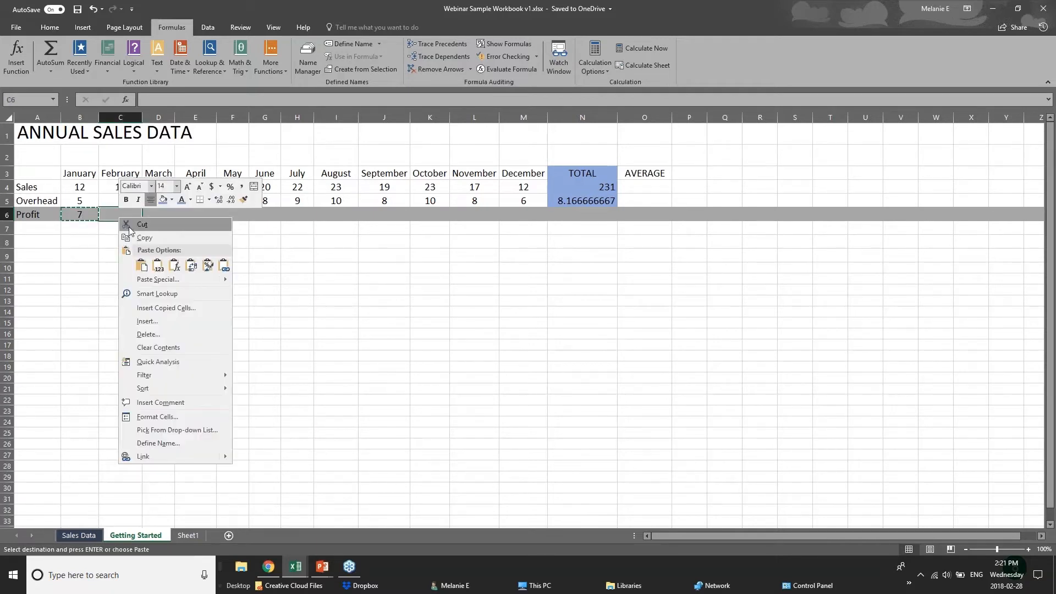
click(141, 266)
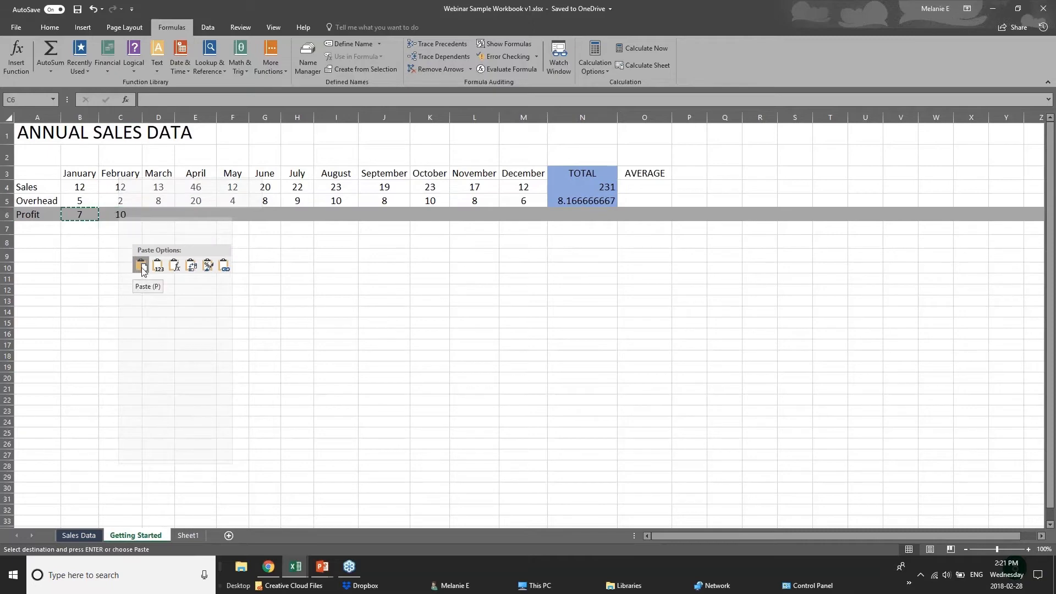
click(175, 268)
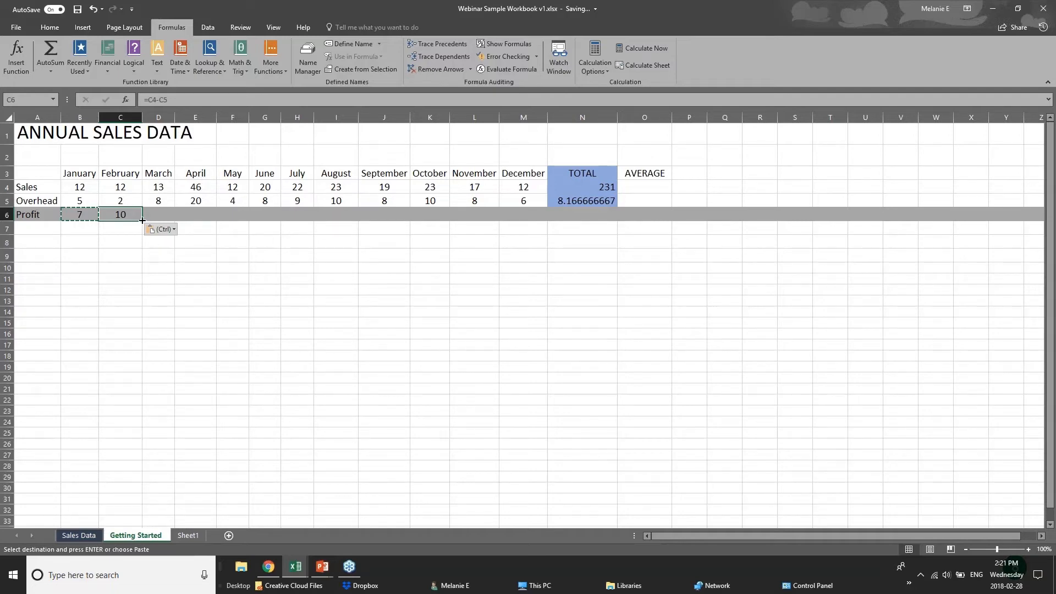
Fill the profit formula across row 6 through December in M6
drag(142, 220, 531, 221)
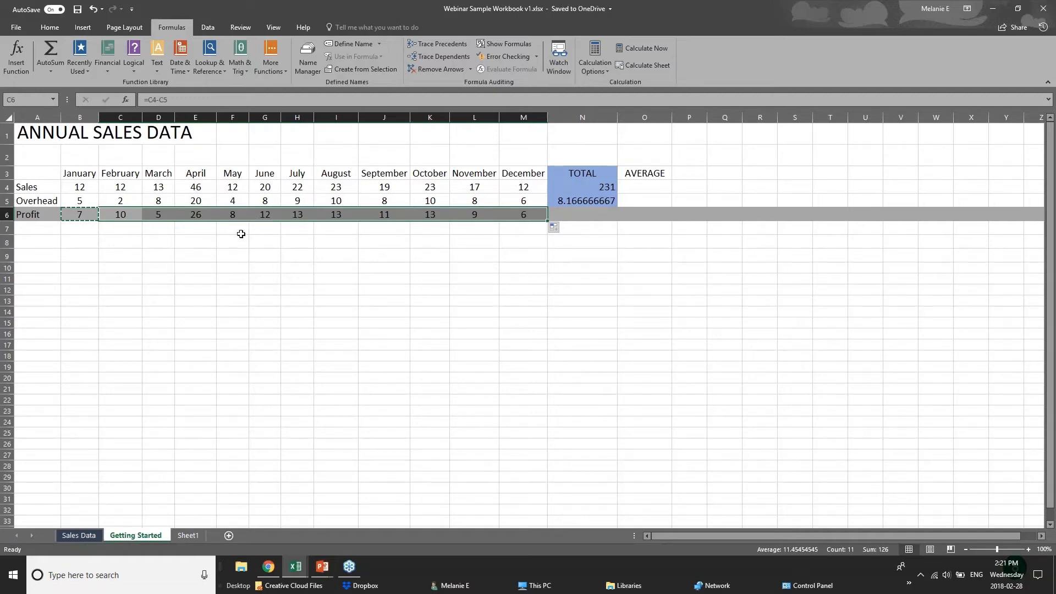
click(66, 184)
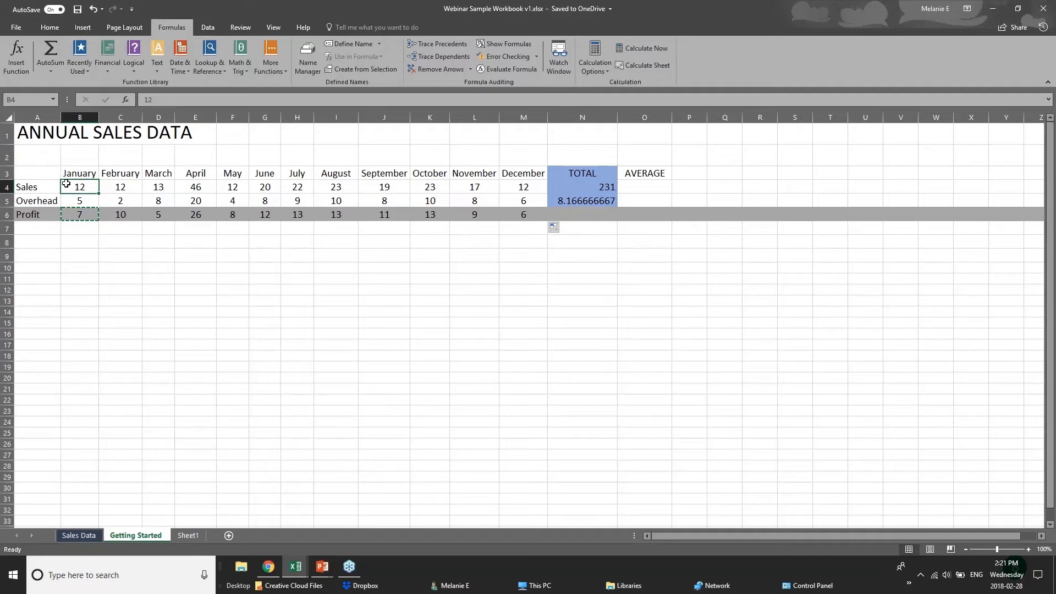
click(91, 225)
click(603, 215)
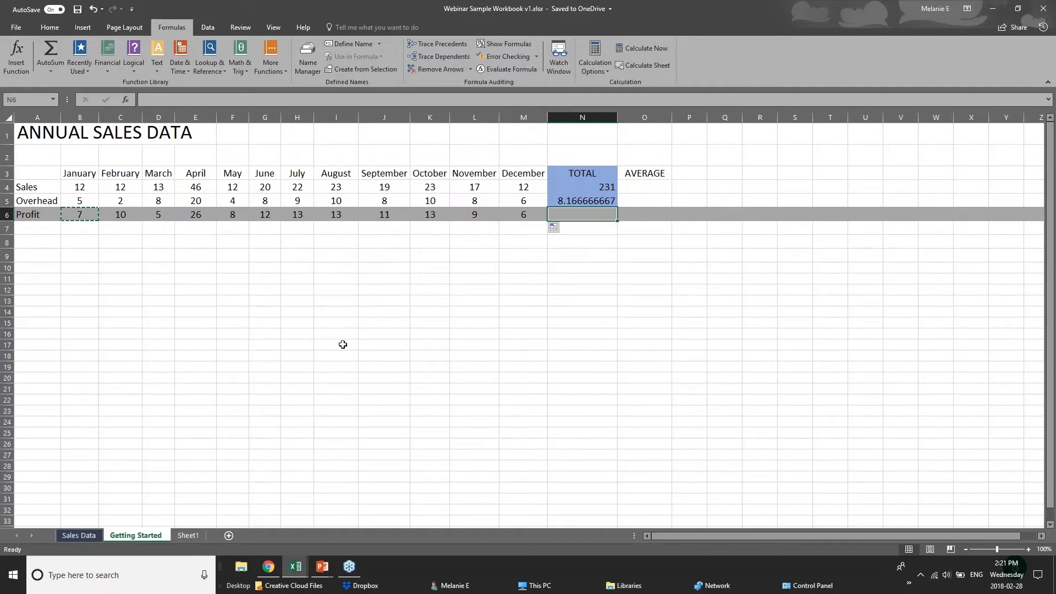
Advance the PowerPoint show to the Formatting Worksheets slide, then return to the Webinar workbook
click(323, 566)
click(387, 517)
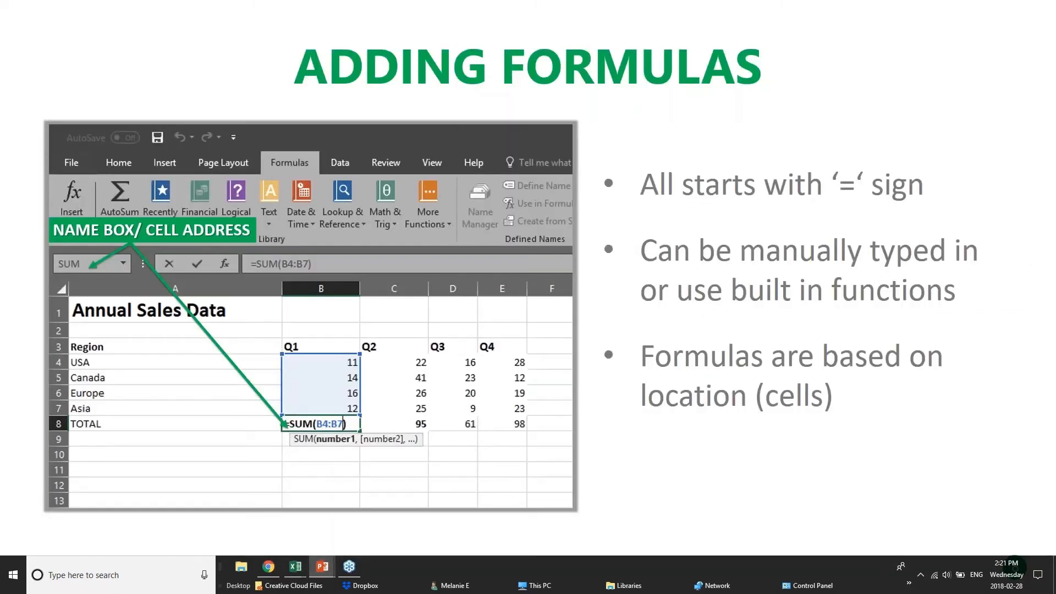
key(Right)
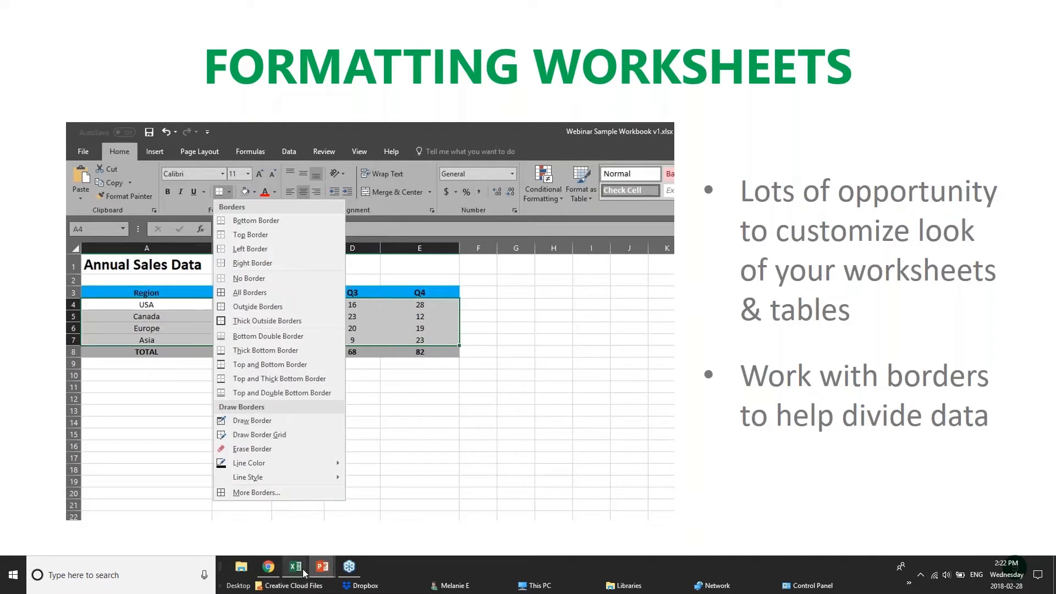
mouse_move(297, 569)
click(408, 507)
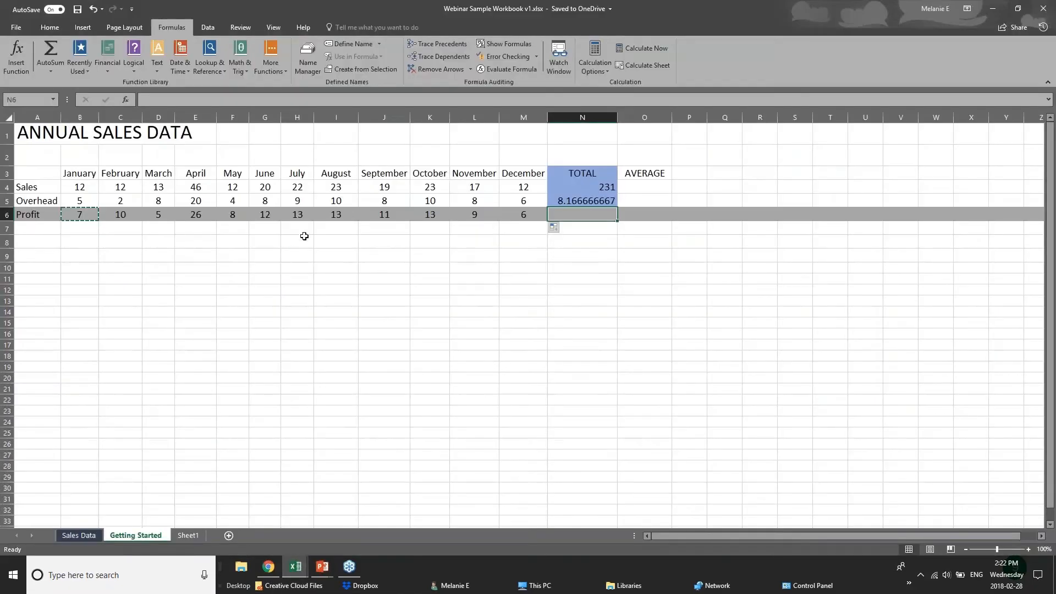
Switch to the Sales Data sheet, then bring the pivotTables workbook to the front
click(303, 255)
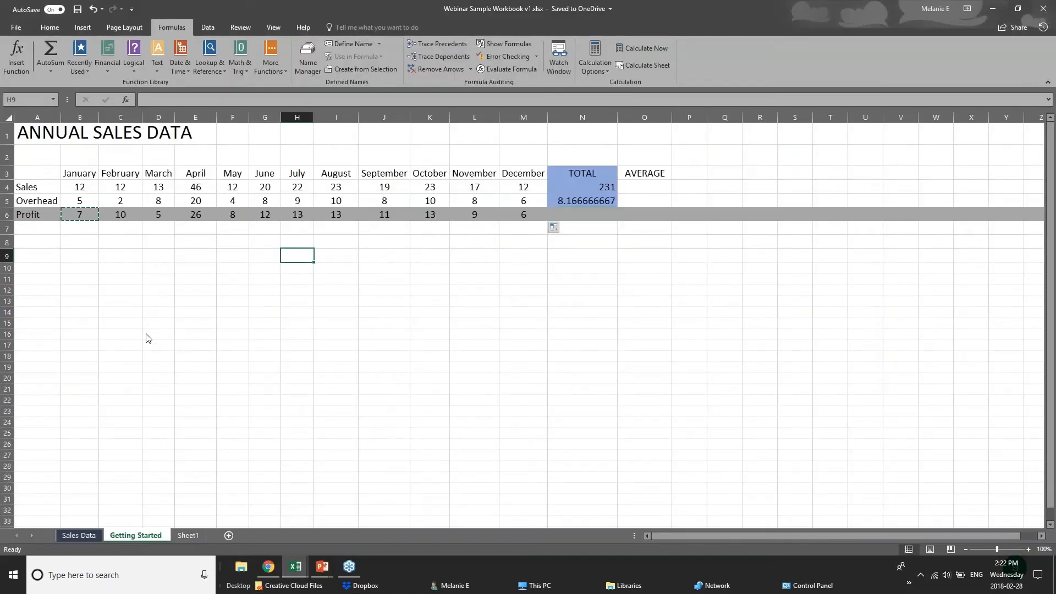
click(78, 535)
click(296, 567)
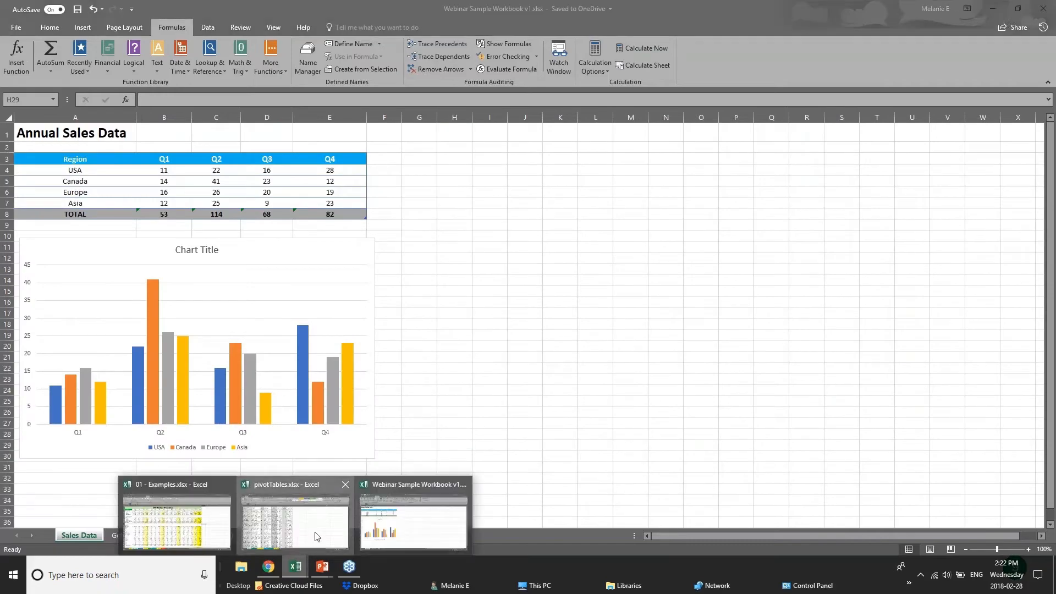
click(317, 536)
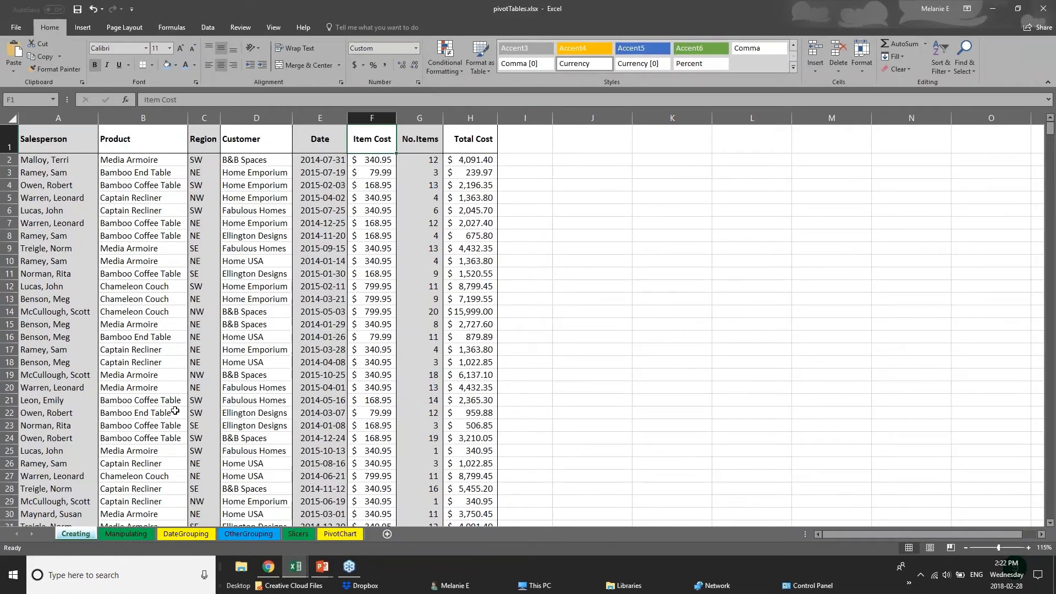
scroll(175, 411, down, 1)
scroll(175, 410, down, 20)
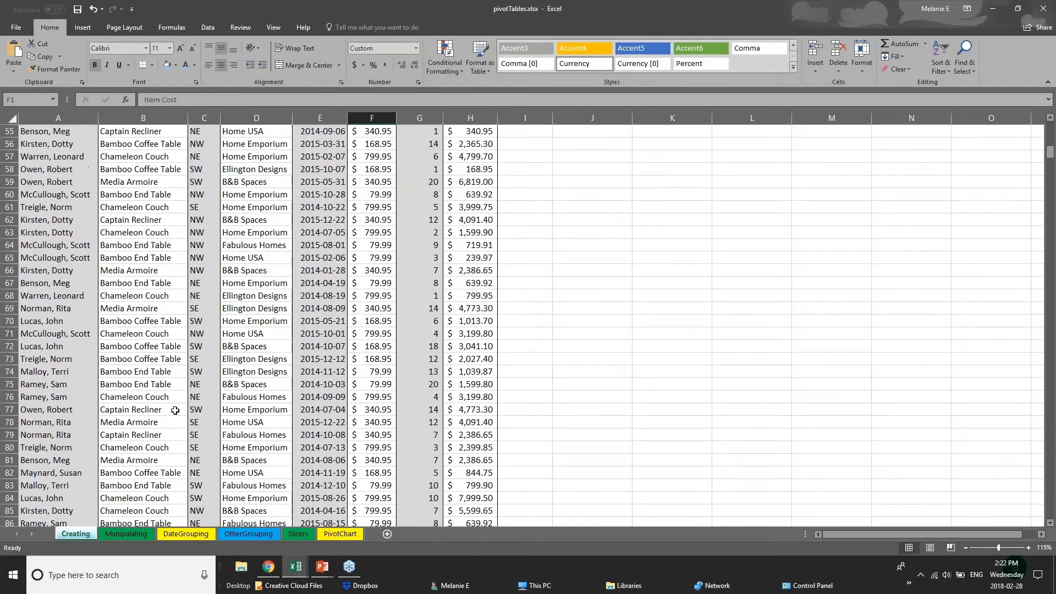
scroll(207, 363, up, 20)
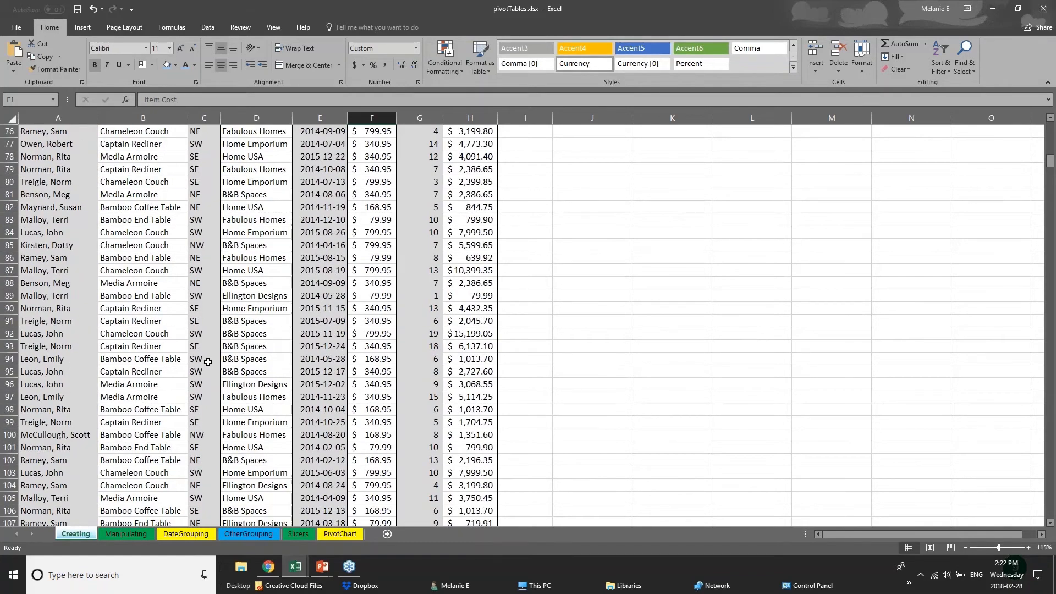
Select each column of the sales records, from Salesperson A through Total Cost H
click(63, 175)
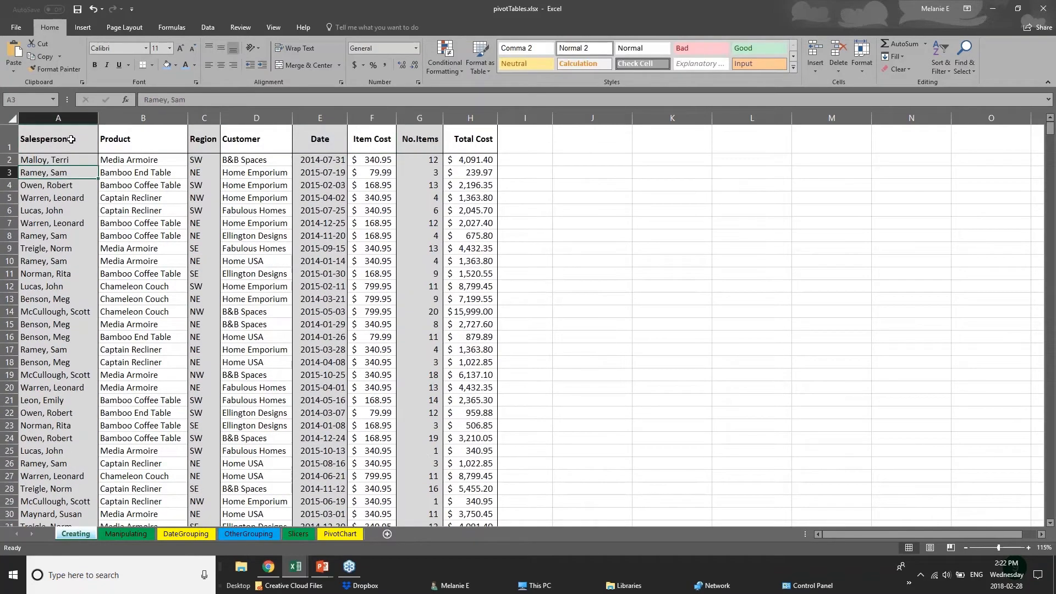
click(64, 146)
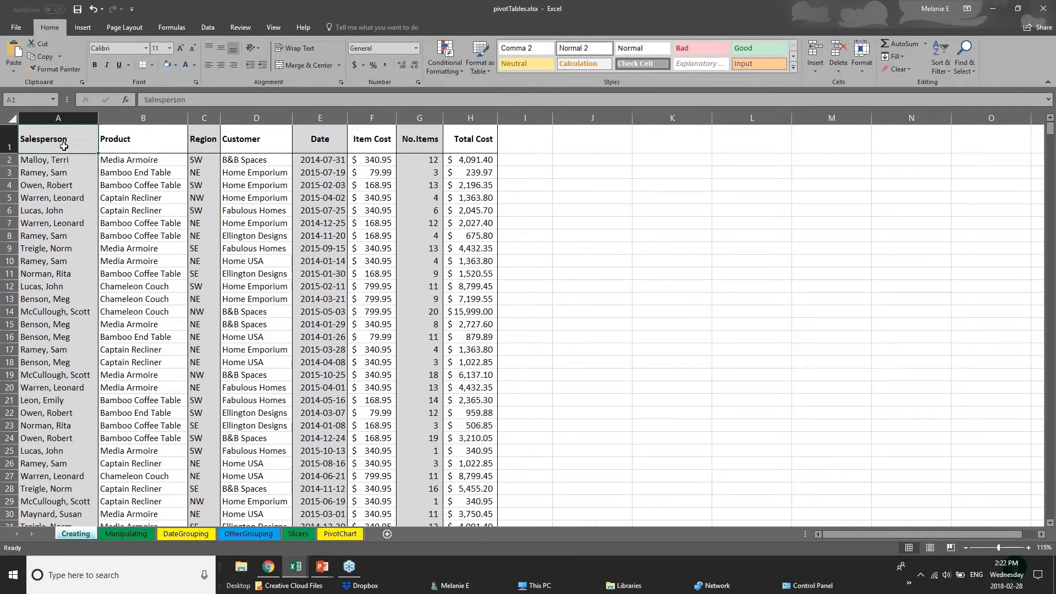
click(143, 118)
click(205, 118)
click(256, 118)
click(320, 117)
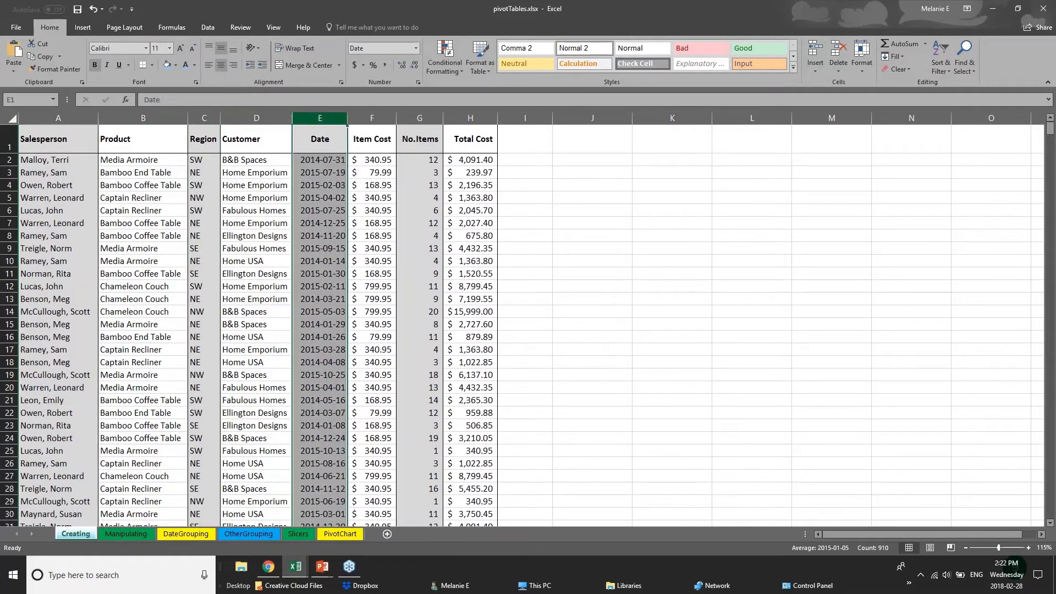
click(372, 118)
click(420, 118)
click(463, 117)
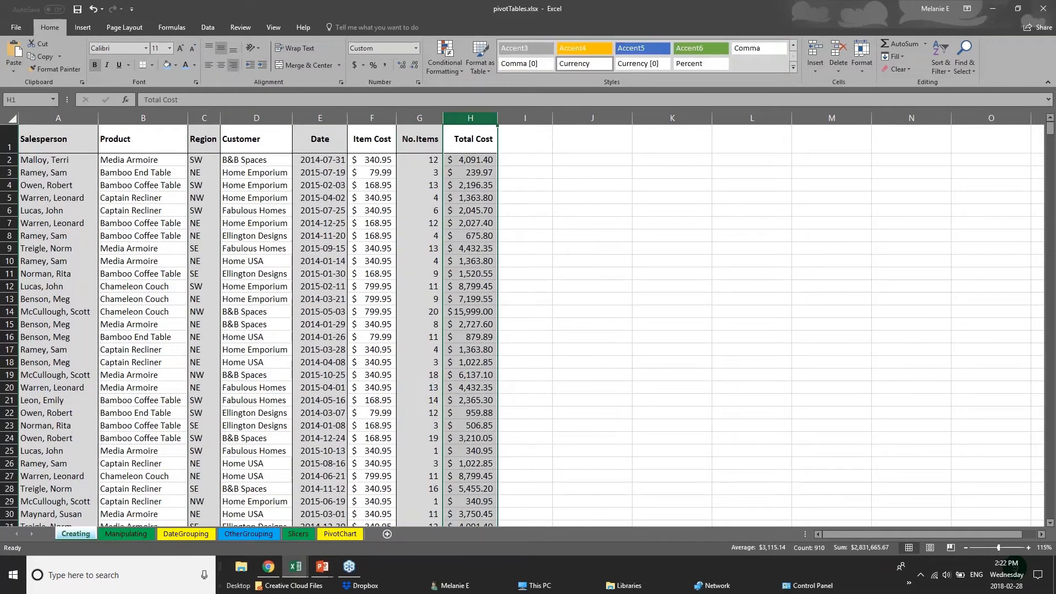
click(59, 117)
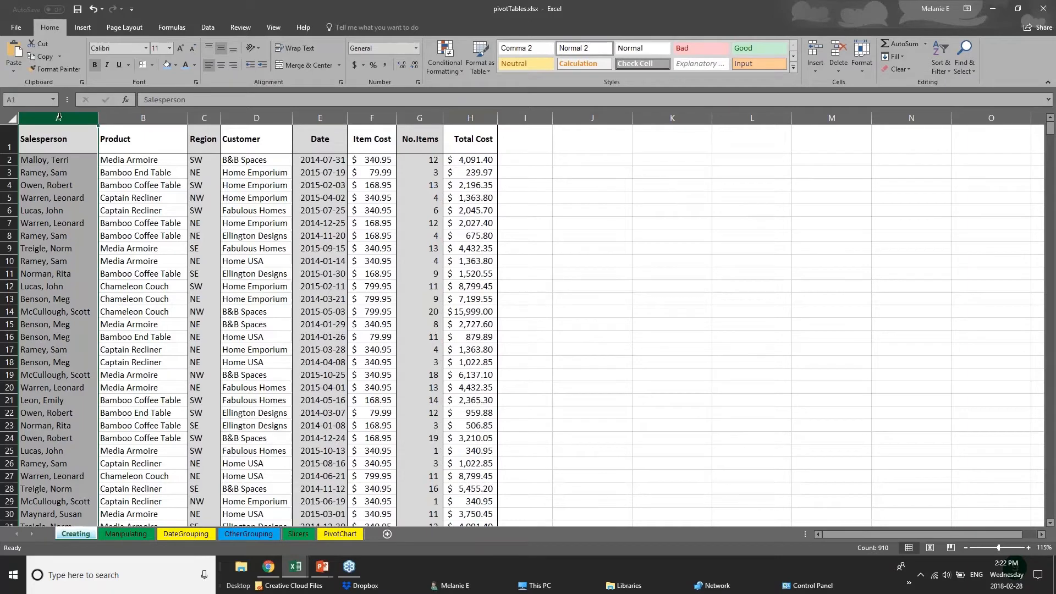
Fill the entire Salesperson column A with light blue
right_click(59, 116)
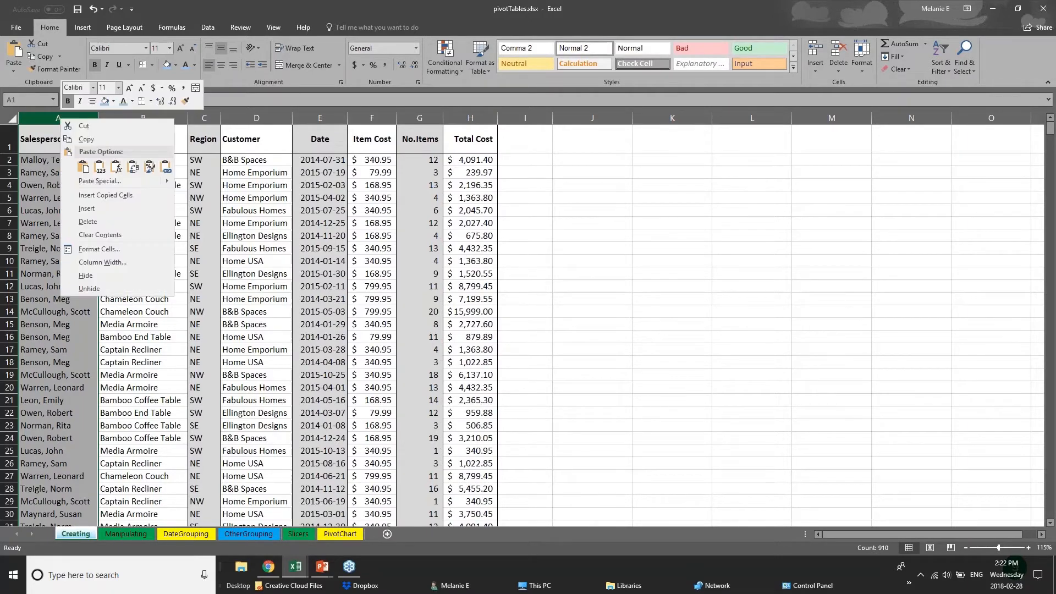
click(114, 102)
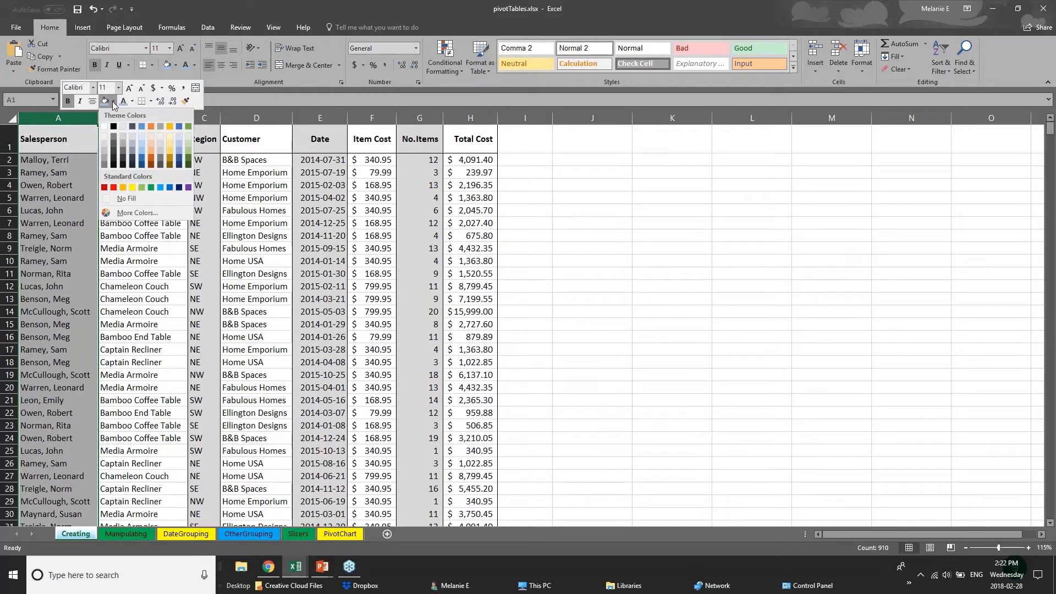
click(142, 150)
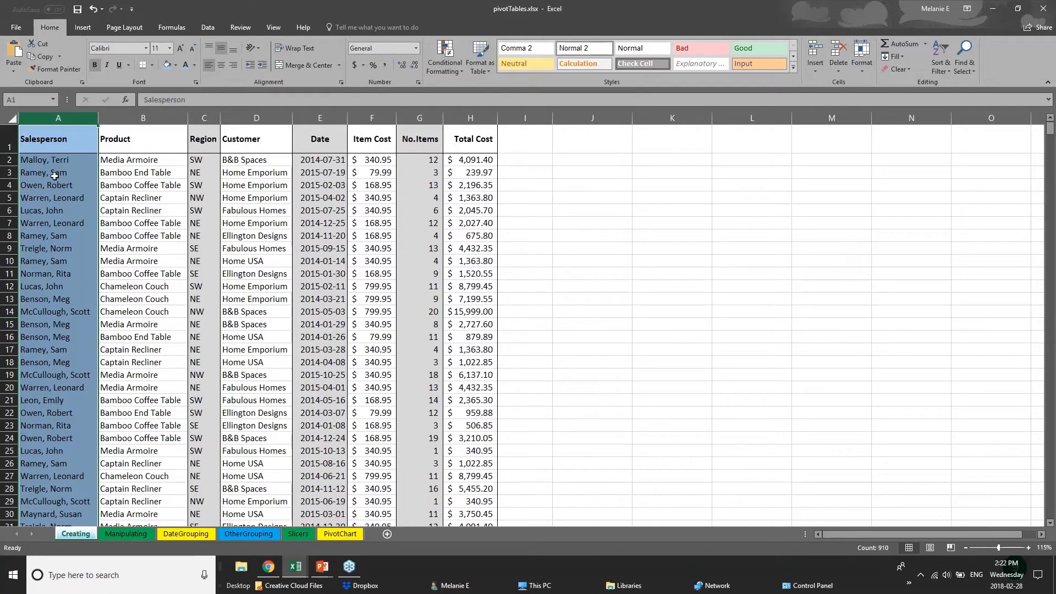
click(38, 144)
drag(114, 143, 485, 142)
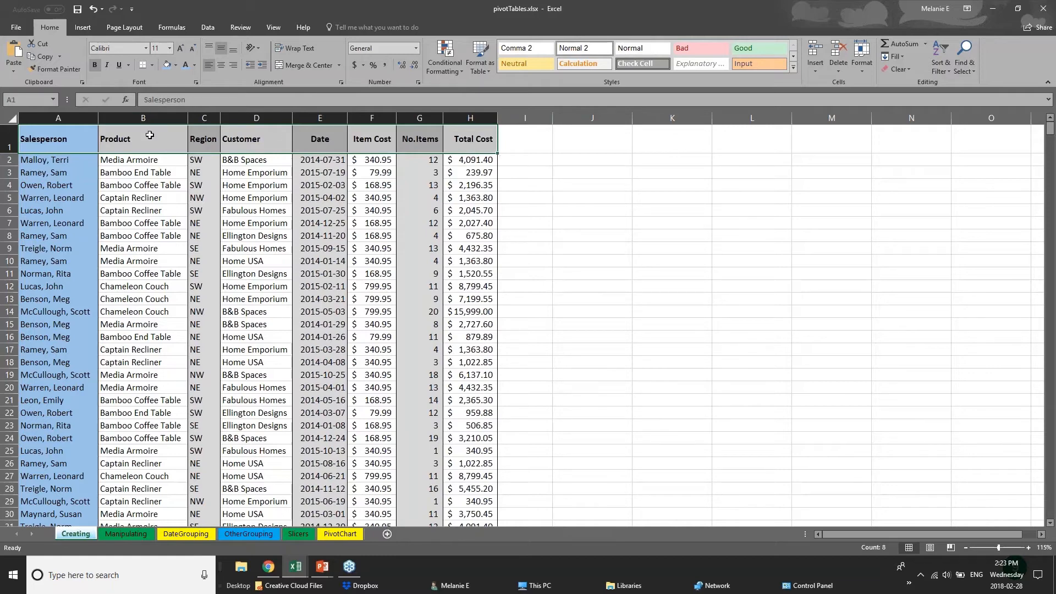
Apply a Thick Bottom Border to header row 1
click(11, 142)
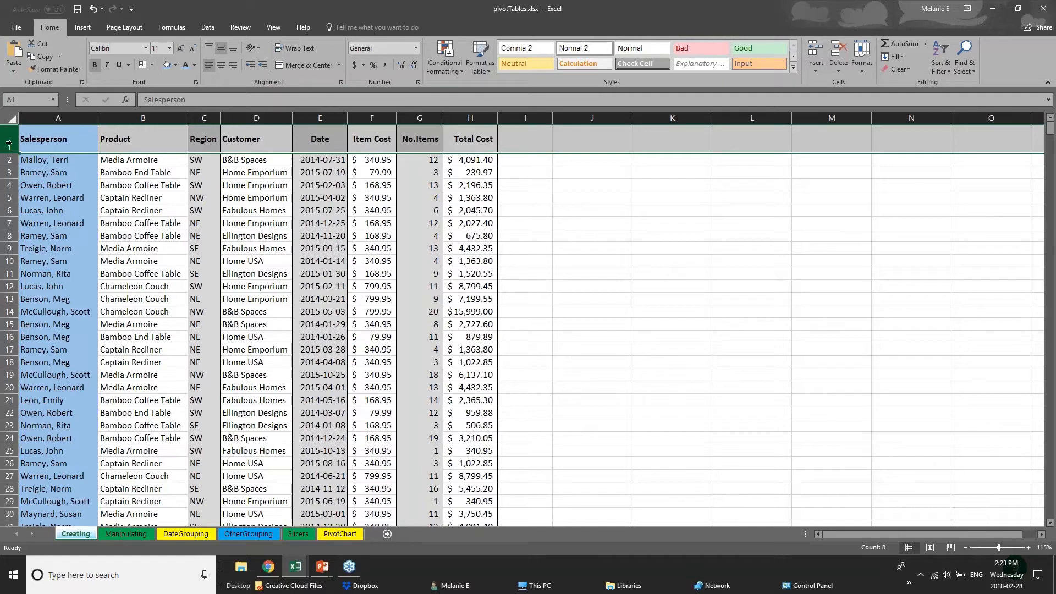
click(152, 65)
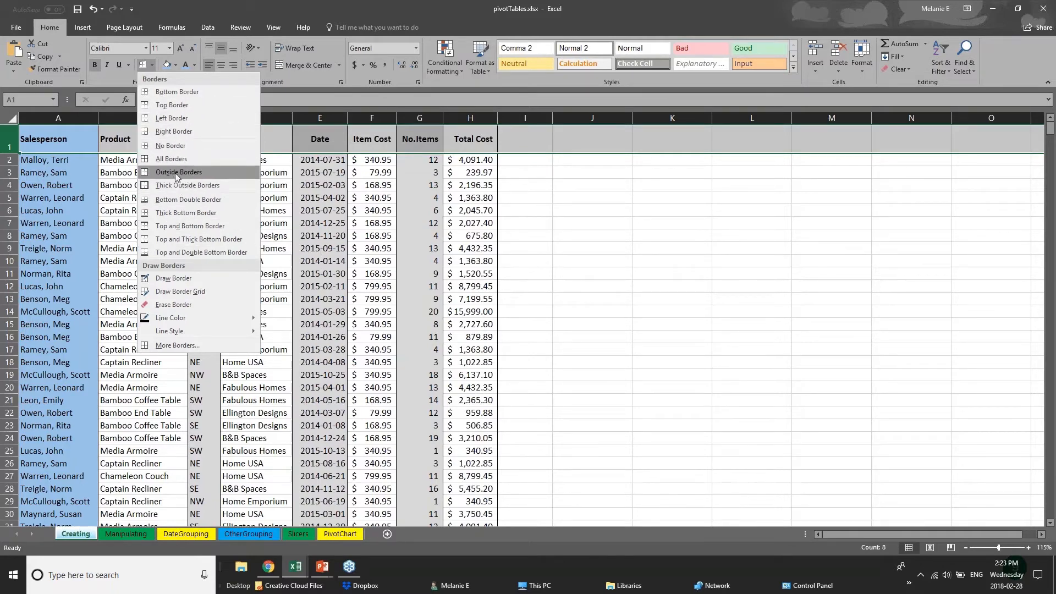
click(9, 141)
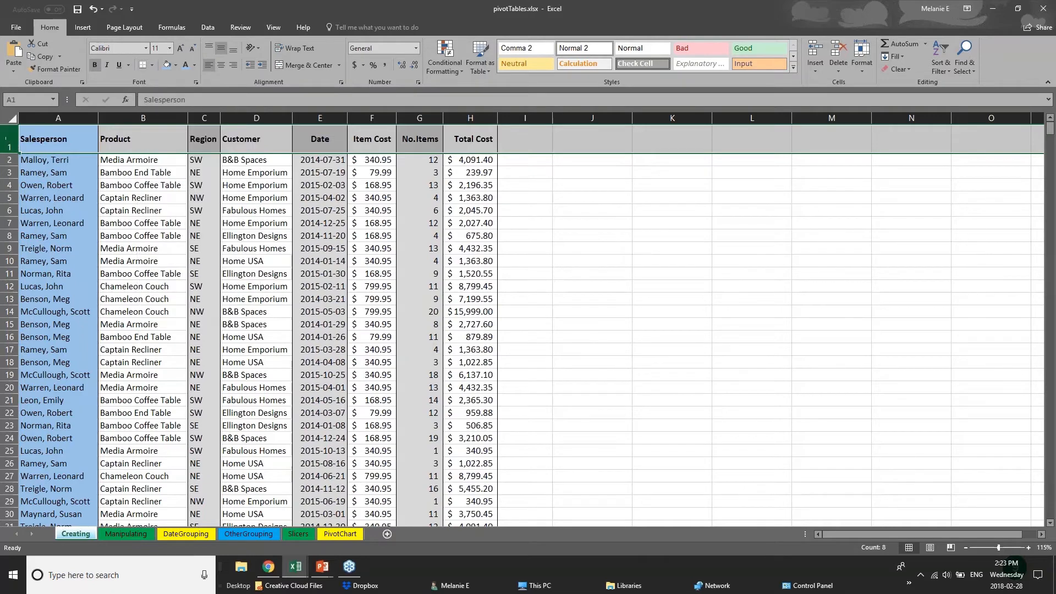
click(152, 65)
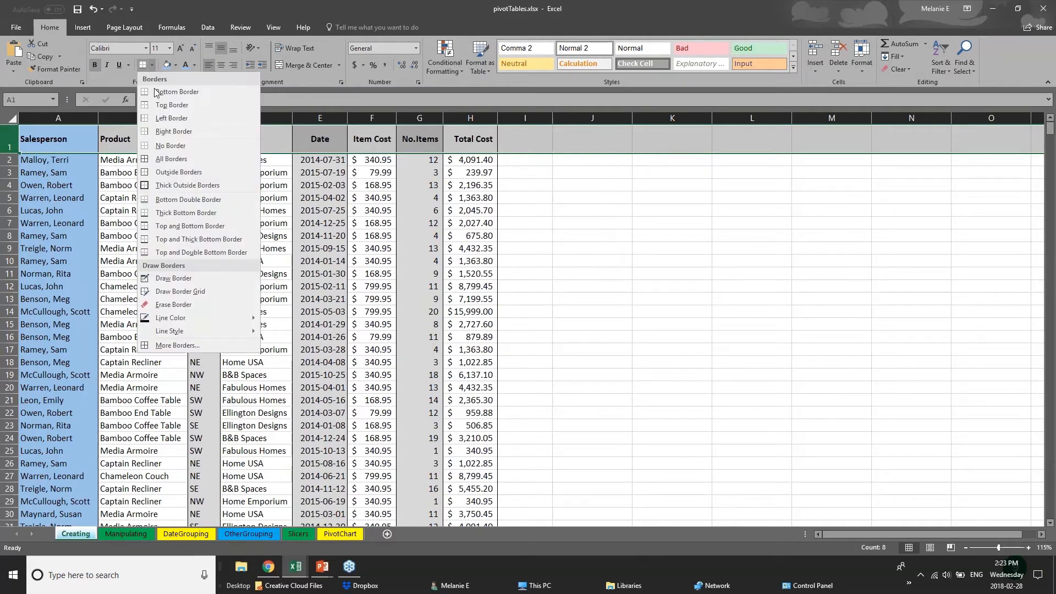
click(154, 215)
drag(64, 143, 480, 138)
Browse the DateGrouping, Slicers and PivotChart sheets, then bring the 01 - Examples workbook forward
click(247, 334)
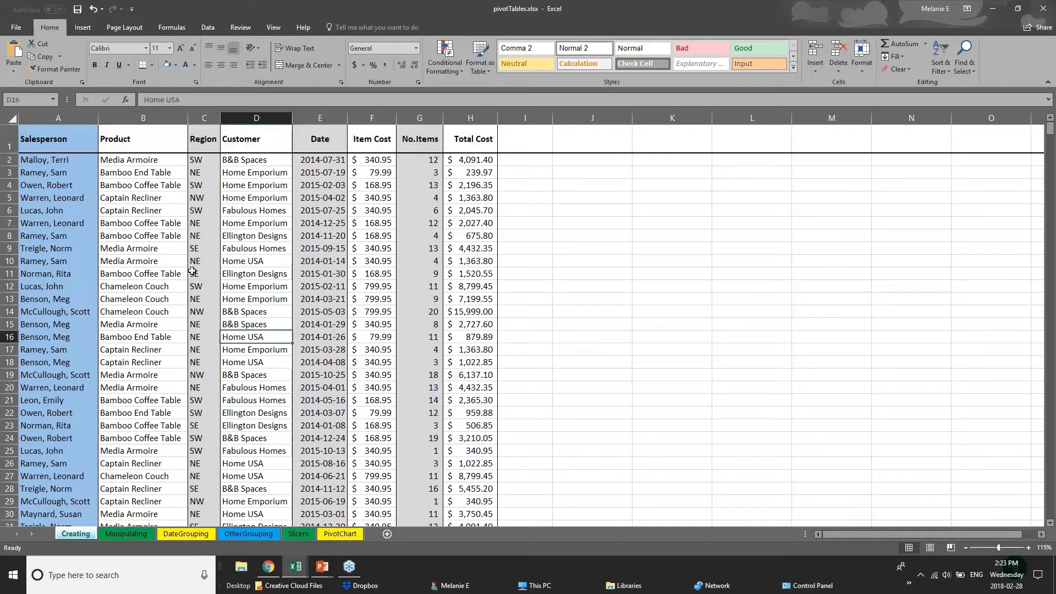
scroll(75, 443, down, 1)
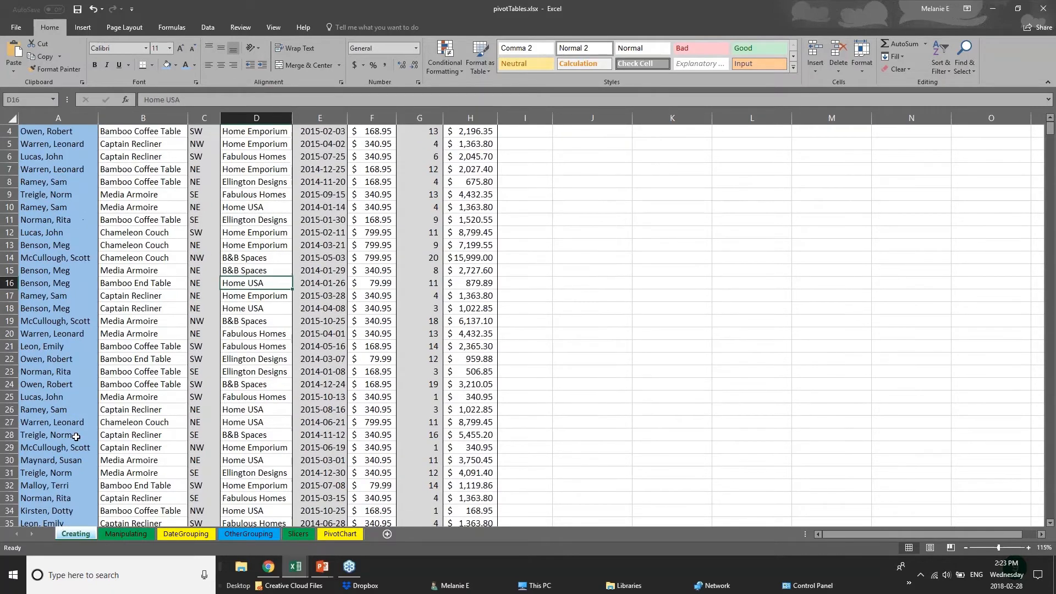
scroll(76, 437, down, 8)
click(186, 534)
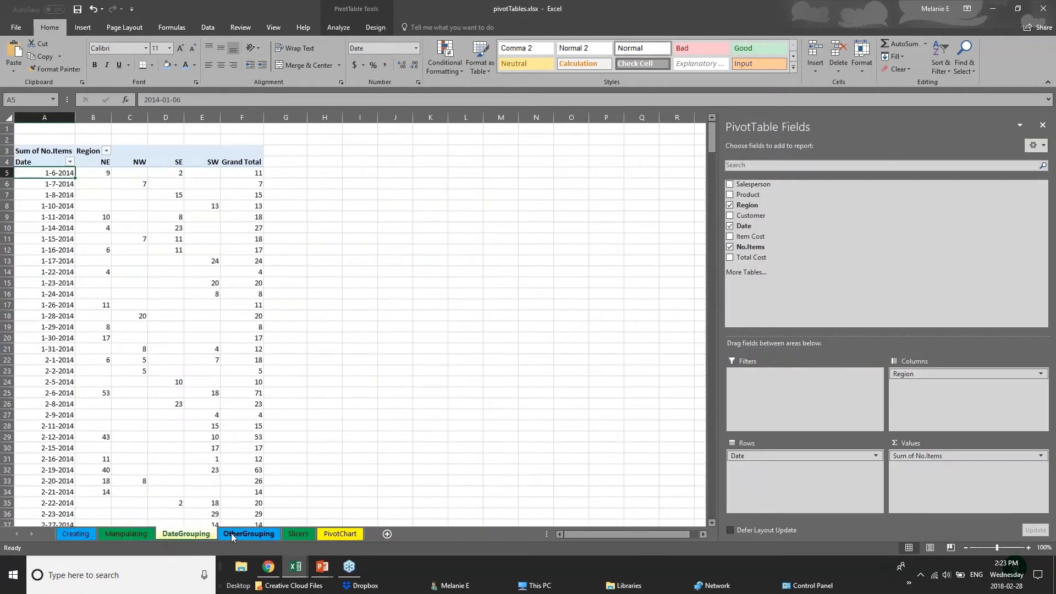
click(298, 534)
click(330, 534)
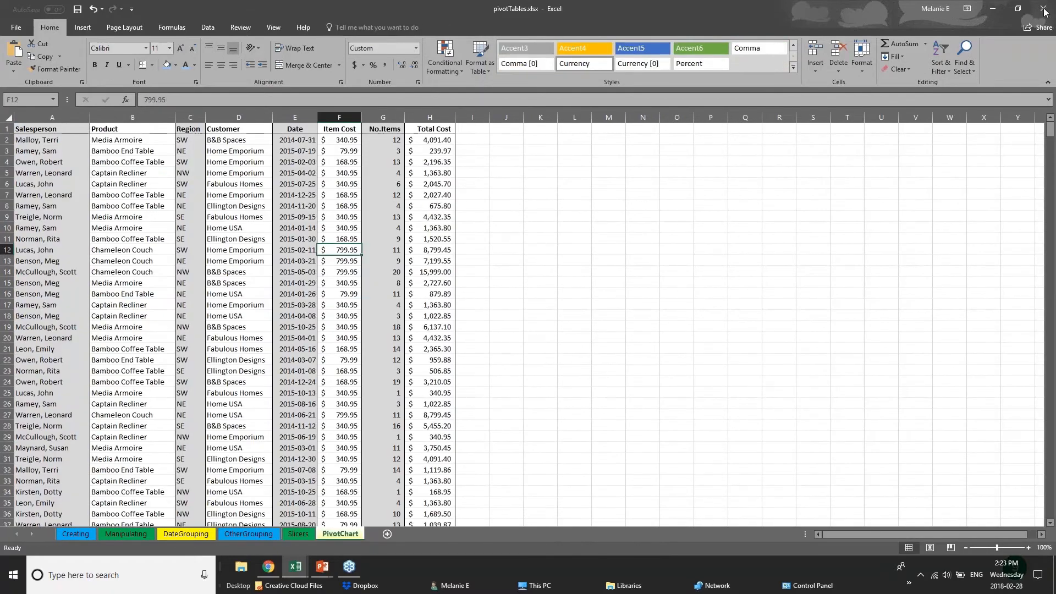
click(300, 569)
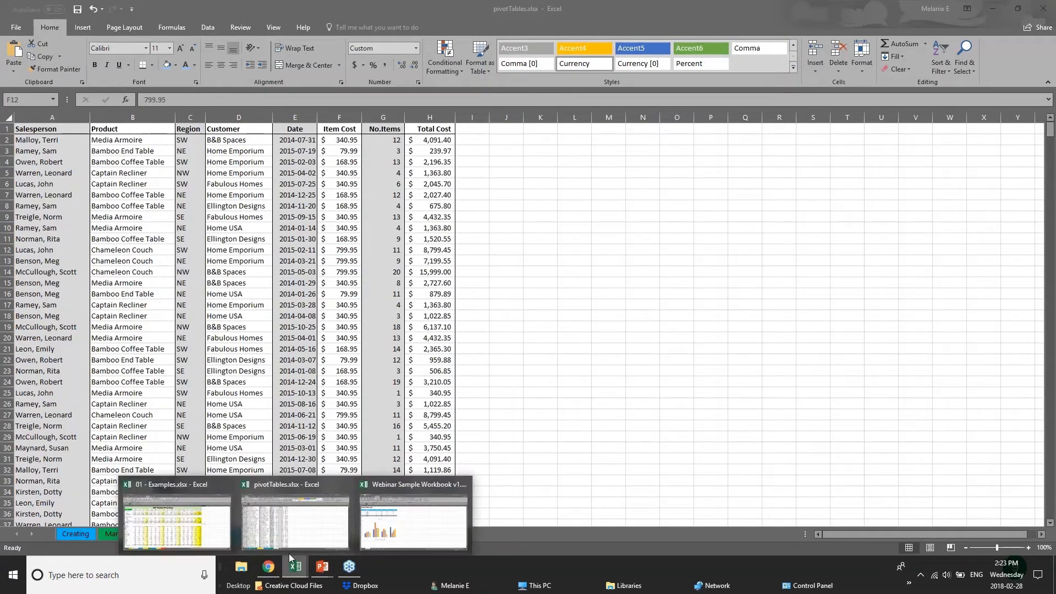
click(176, 525)
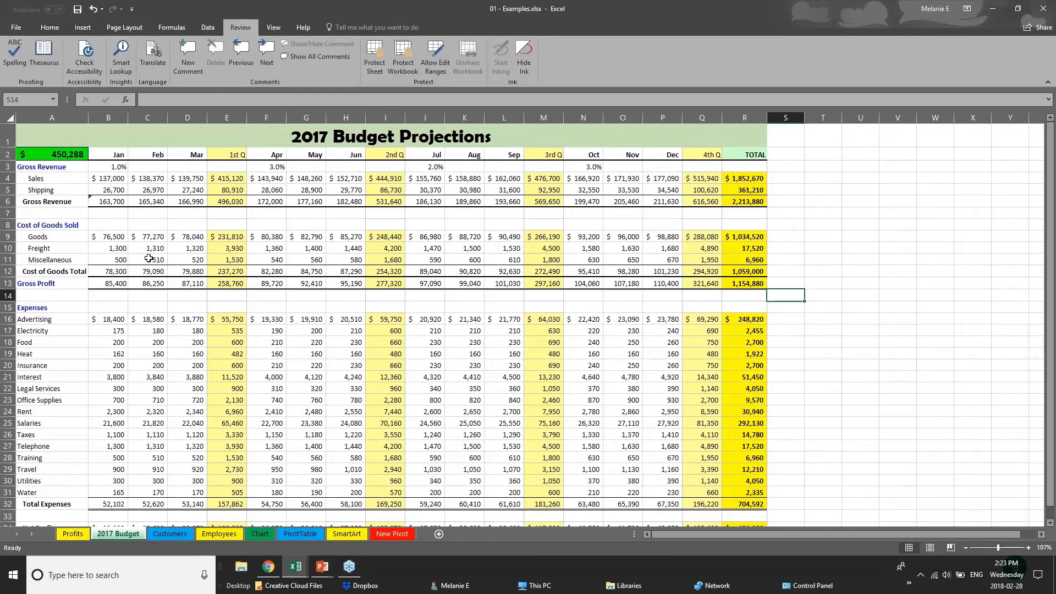
click(230, 153)
click(227, 111)
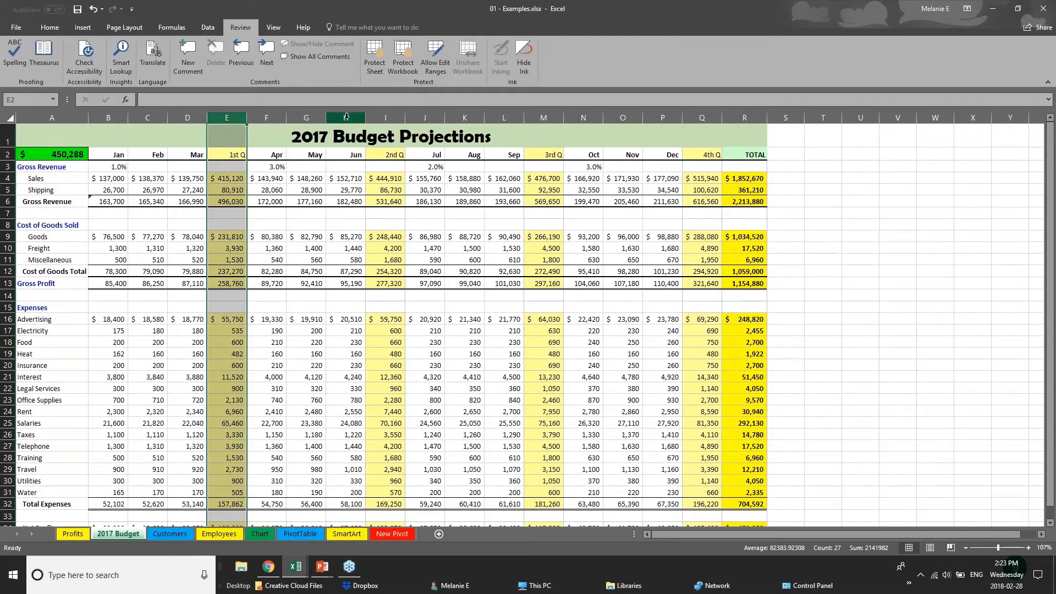
click(391, 117)
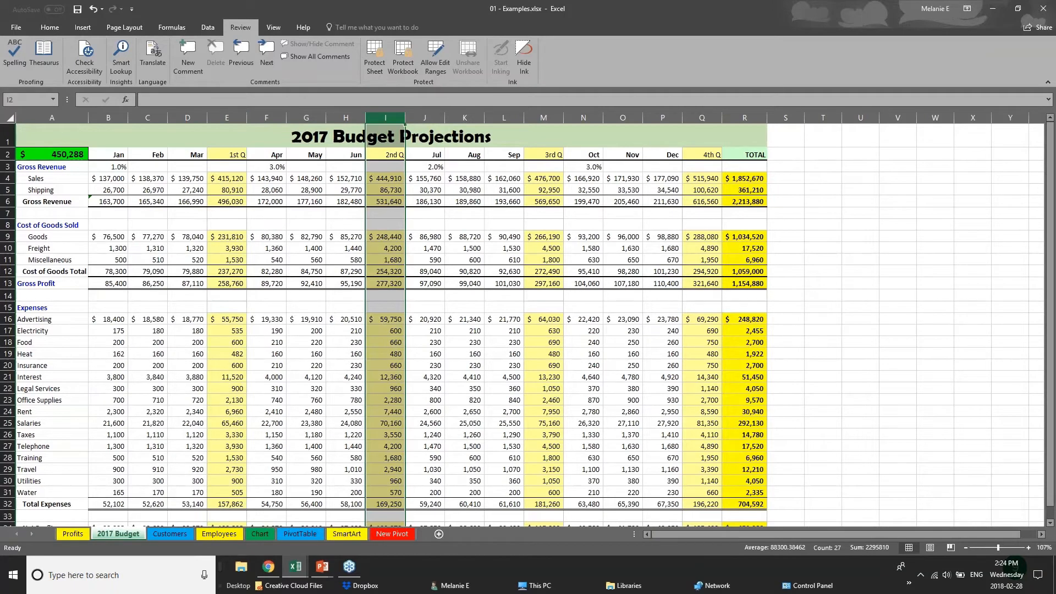
click(703, 118)
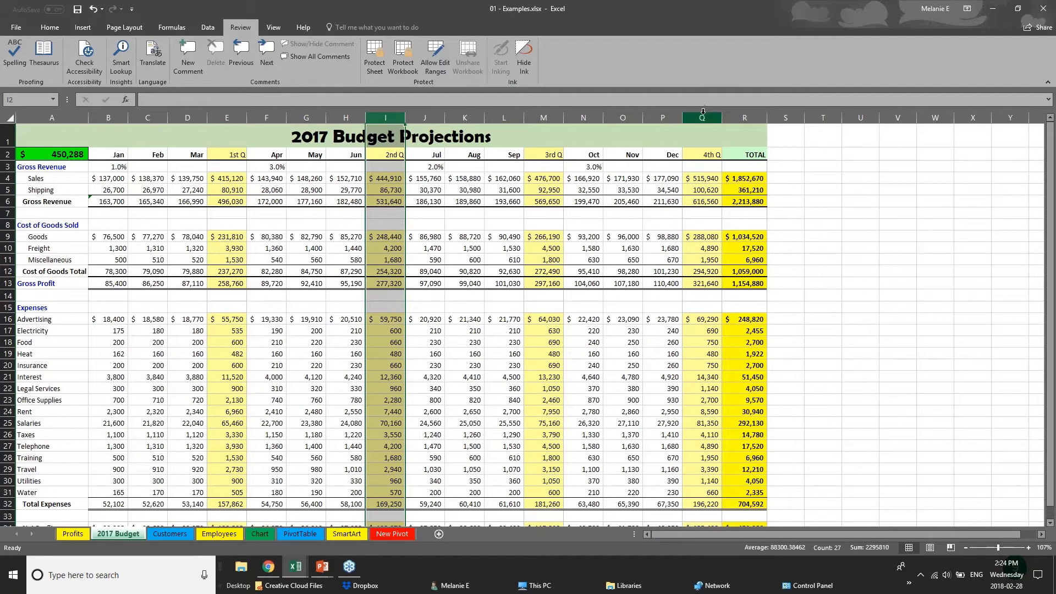
click(543, 118)
drag(109, 203, 746, 201)
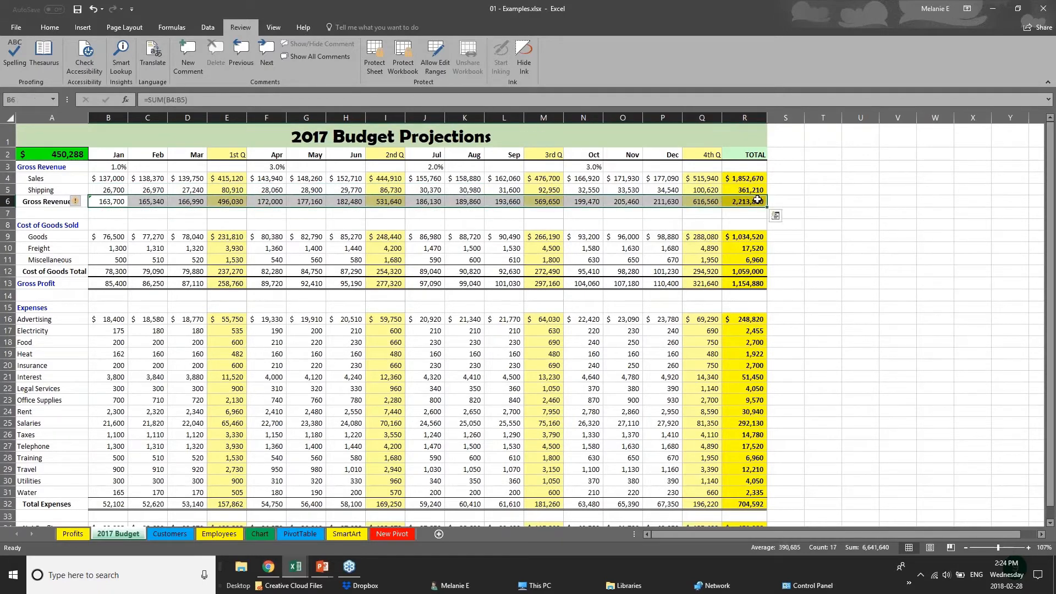
drag(123, 157, 744, 150)
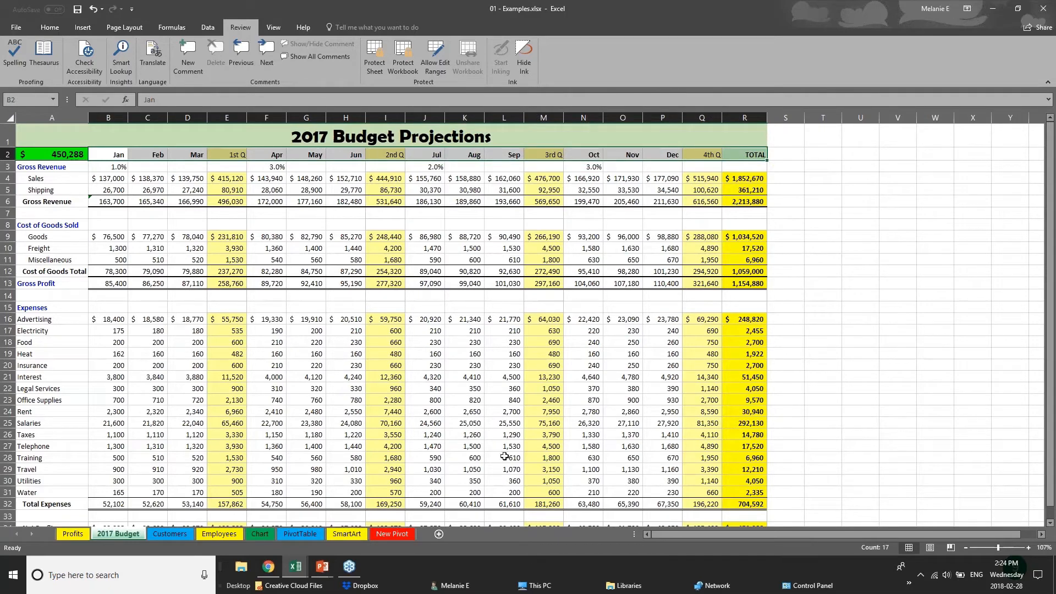
scroll(503, 457, down, 1)
scroll(501, 460, up, 1)
Remove all cell borders from the entire worksheet with No Border
click(12, 118)
click(37, 29)
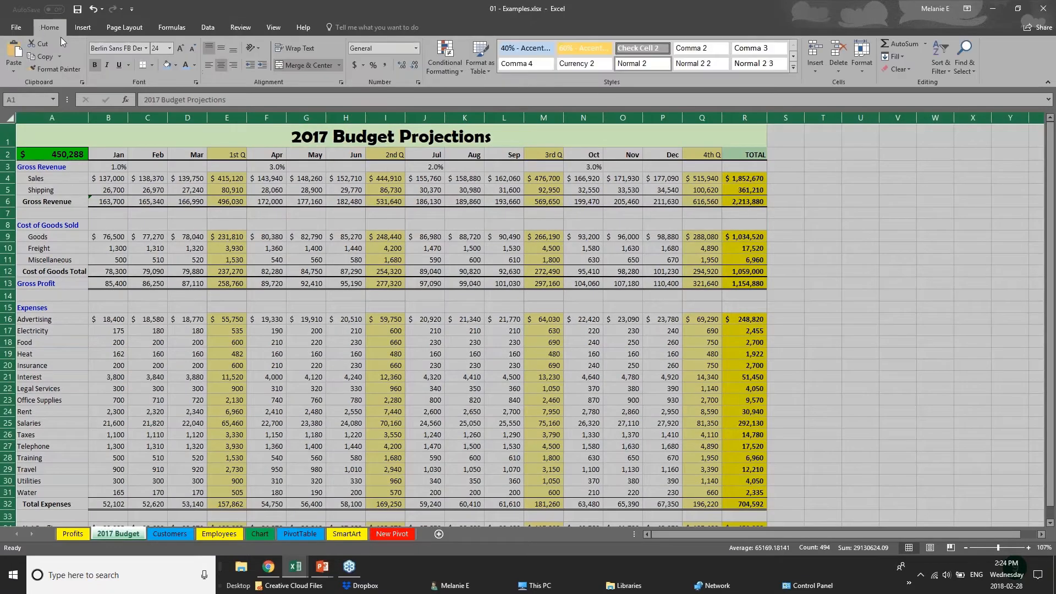
click(152, 66)
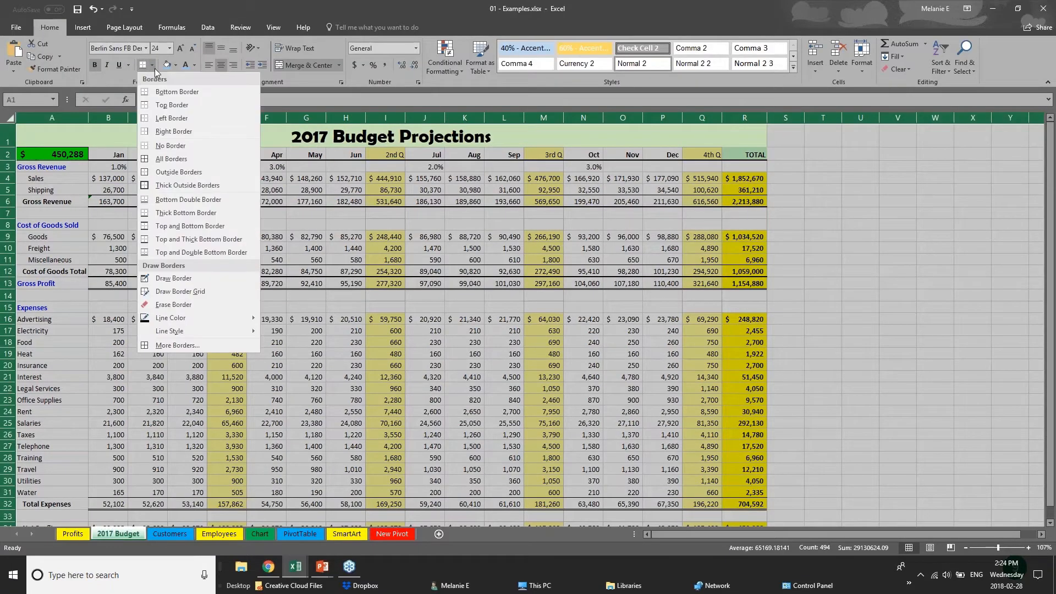
click(182, 146)
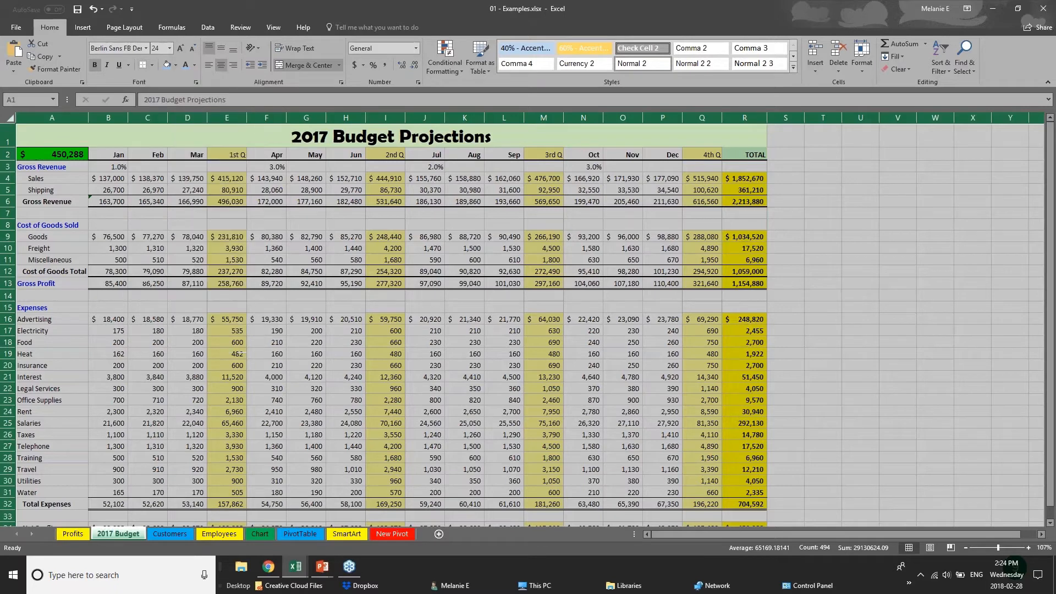
click(407, 300)
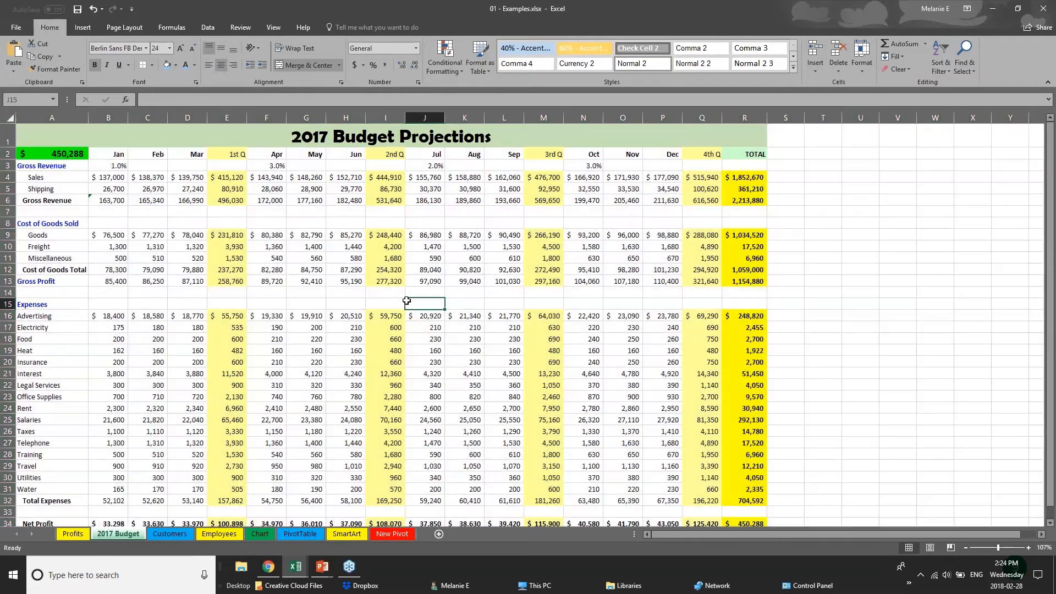
Give the month header row B2:R2 top and bottom borders and a light-blue fill
click(120, 158)
drag(160, 159, 748, 156)
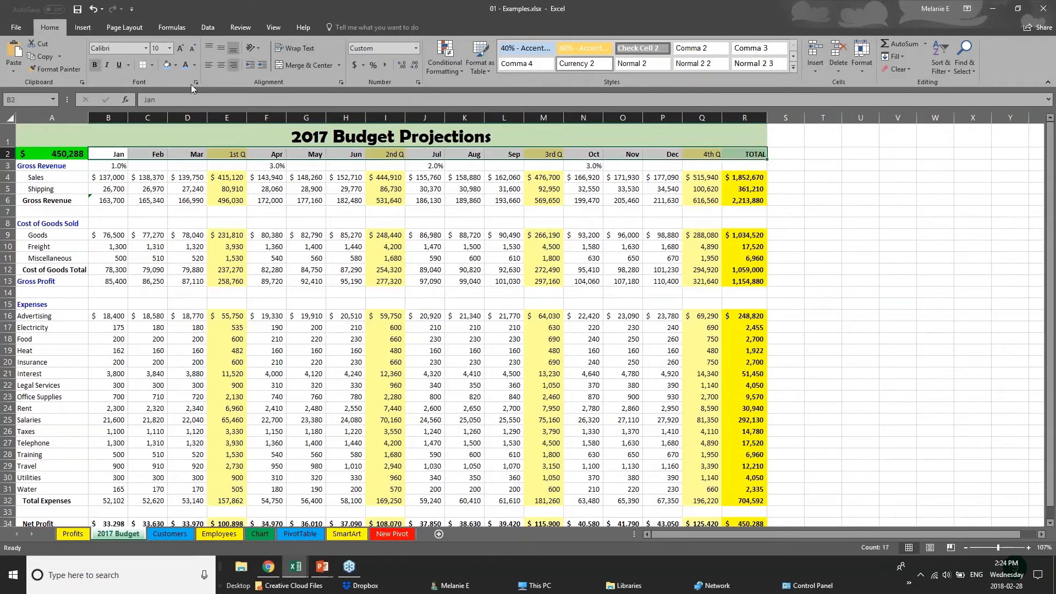
click(153, 65)
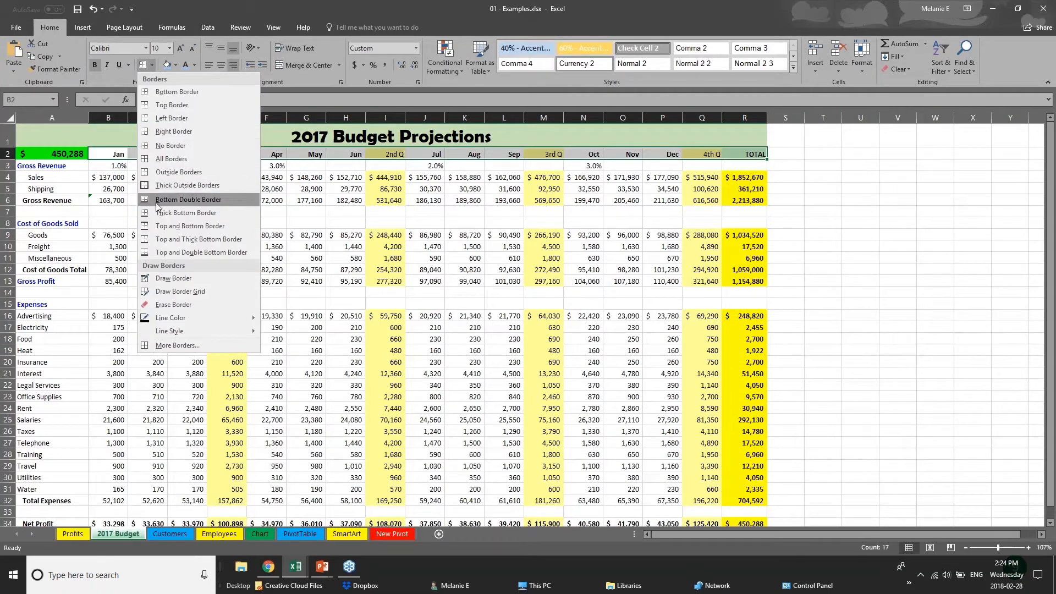
click(164, 226)
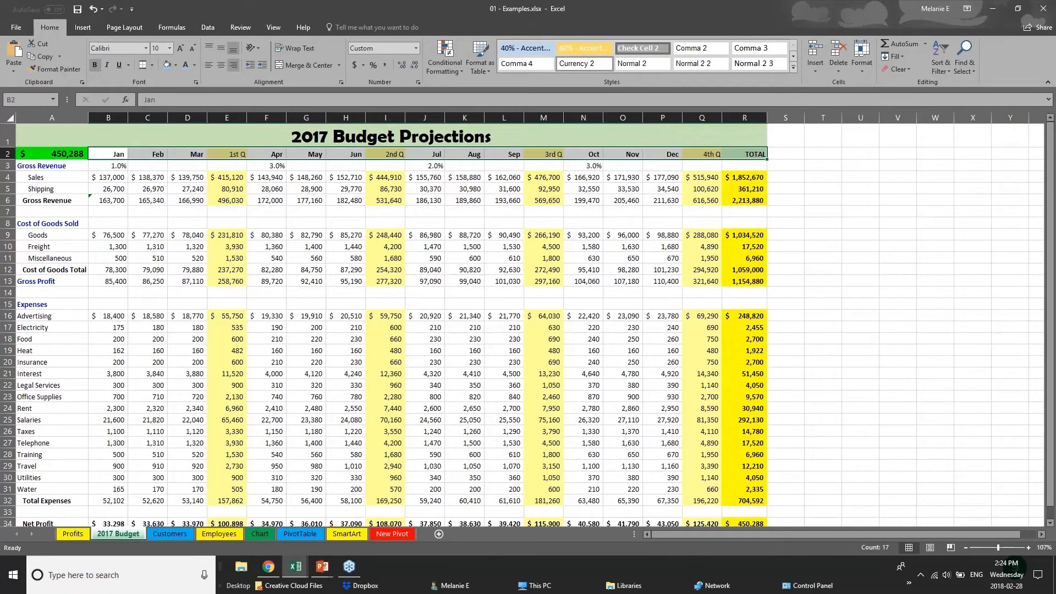
click(169, 70)
click(158, 258)
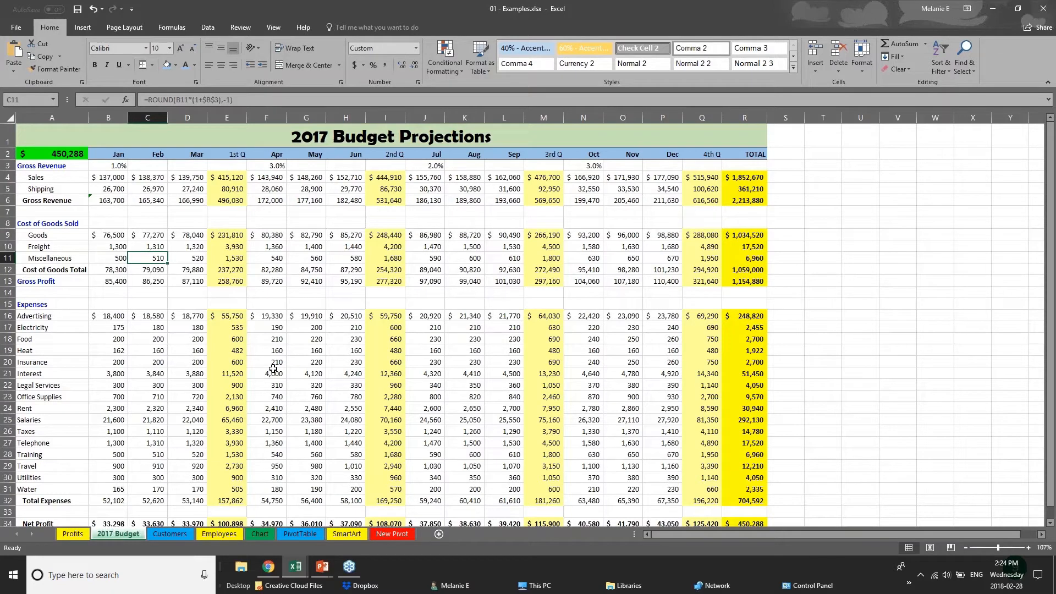
Check the Feb Gross Revenue total formula and the January Sales value in B4
click(159, 201)
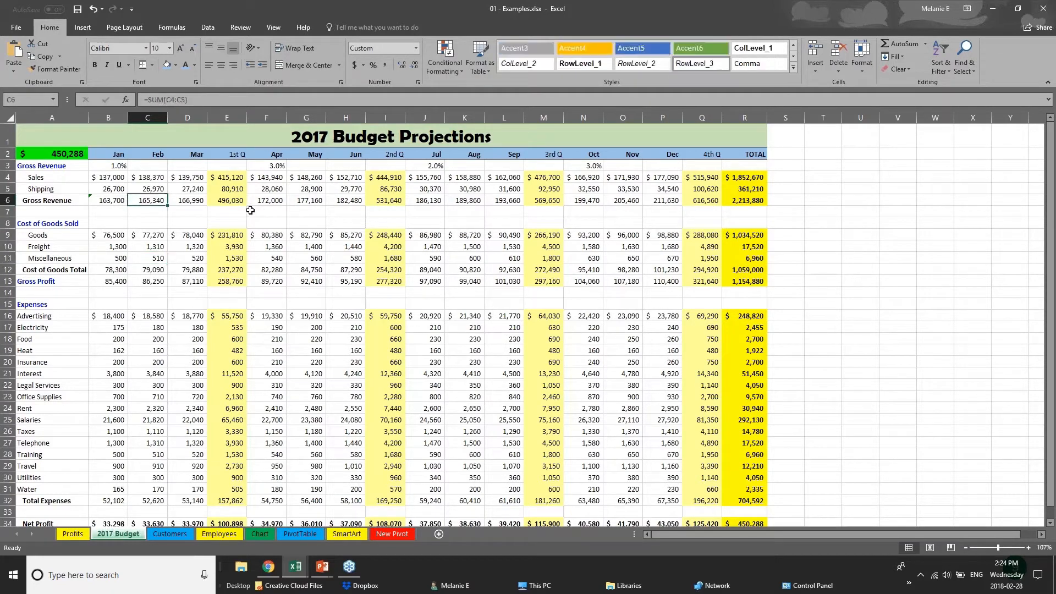
click(275, 140)
click(99, 177)
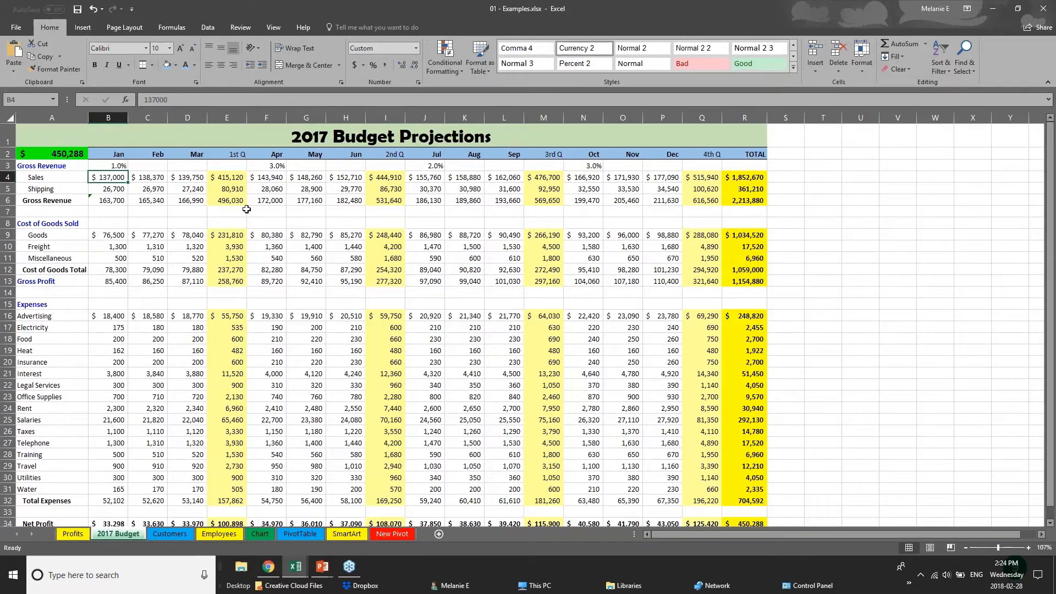
Change the 2017 Budget Projections title text in A1 from Berlin Sans FB Demi to Arial
click(8, 136)
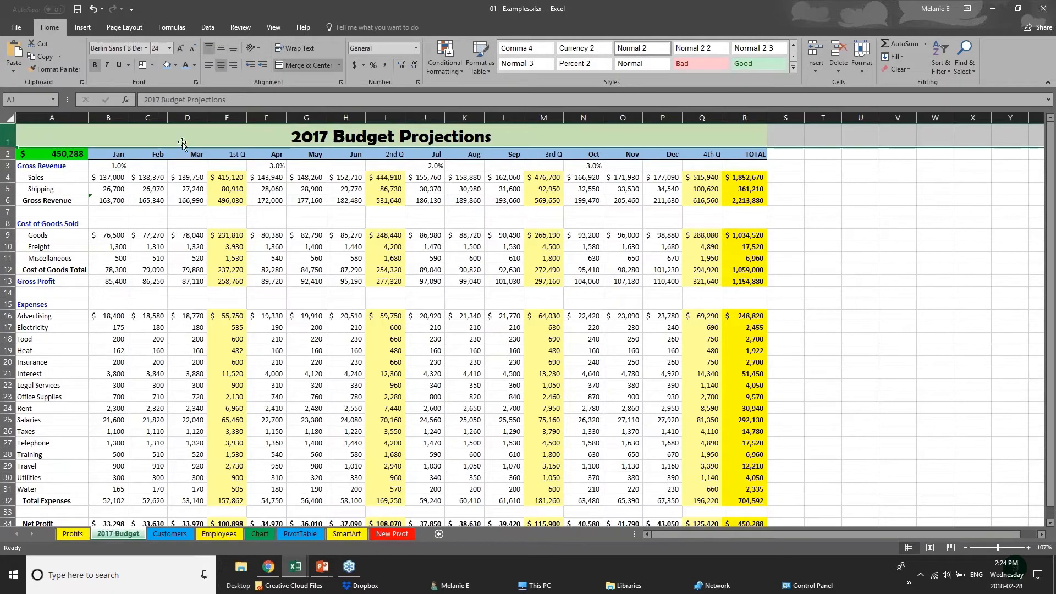
double_click(296, 138)
drag(295, 138, 493, 140)
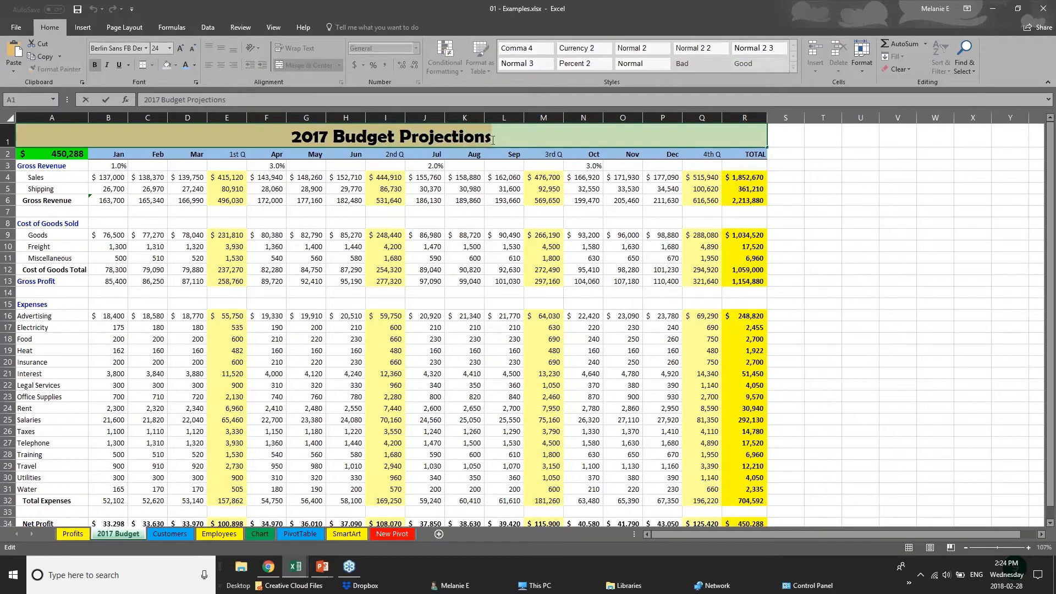
click(146, 49)
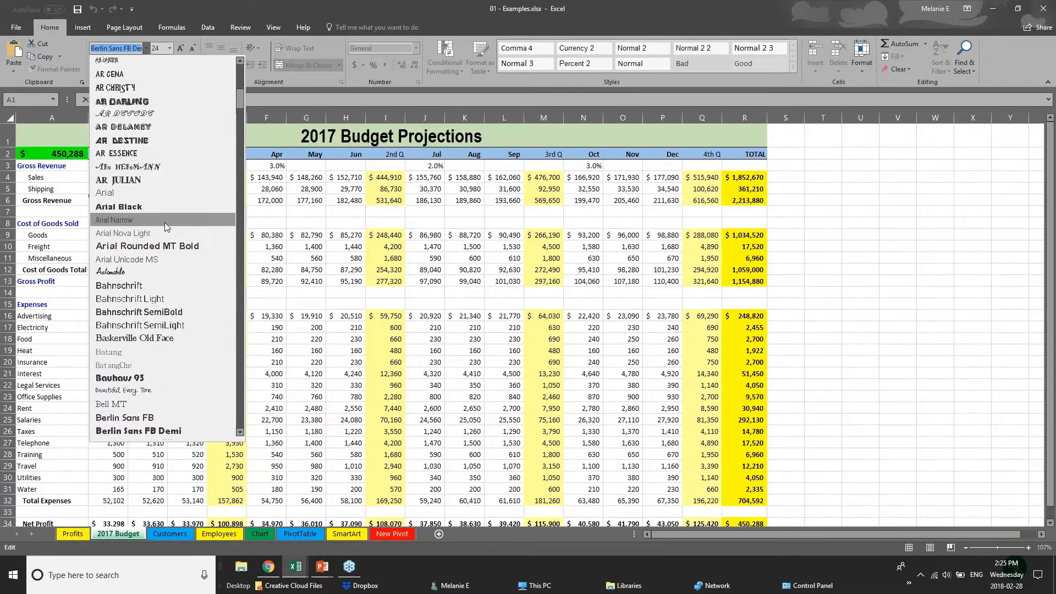
click(165, 193)
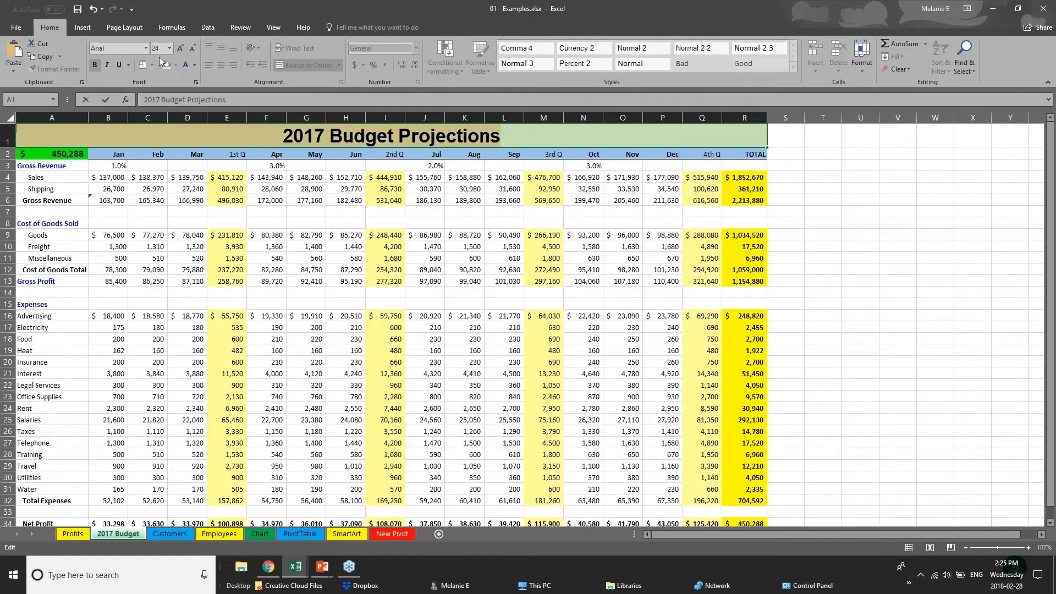
right_click(374, 137)
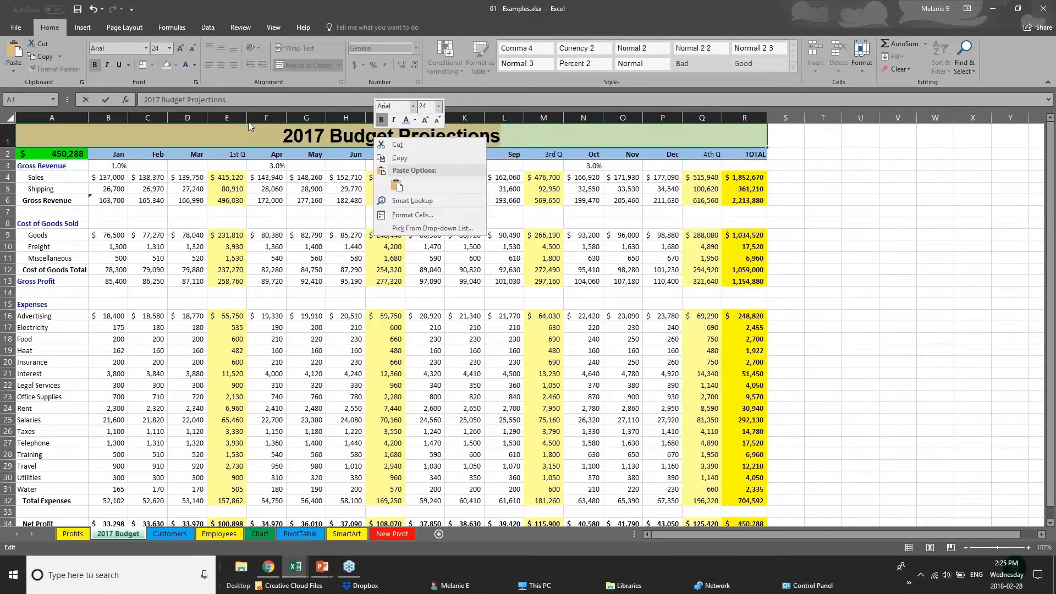
Check the Apr header in F2 and the Training formula in F28
click(258, 157)
click(259, 159)
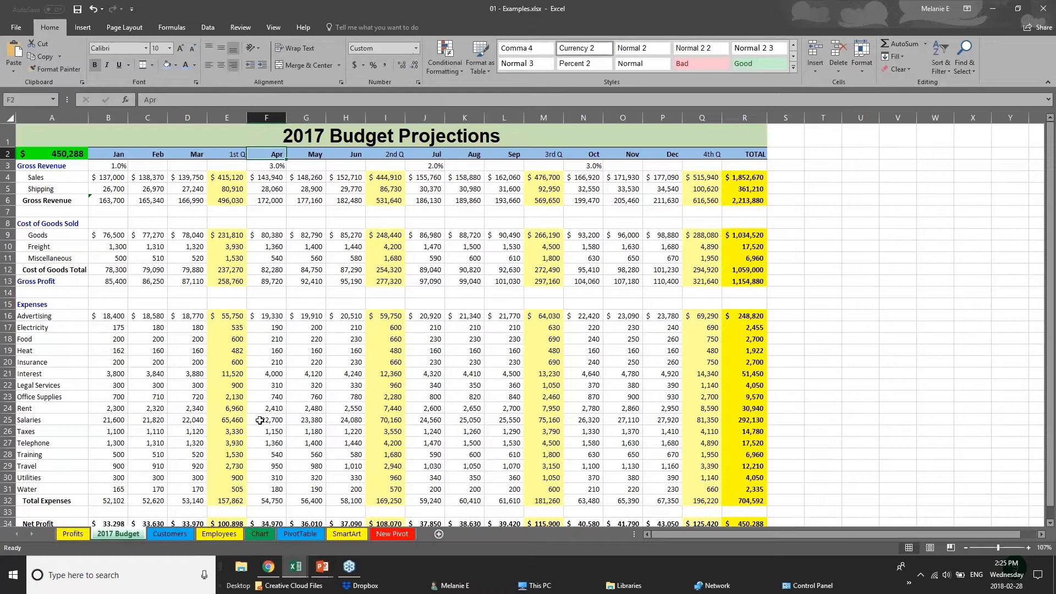
click(279, 451)
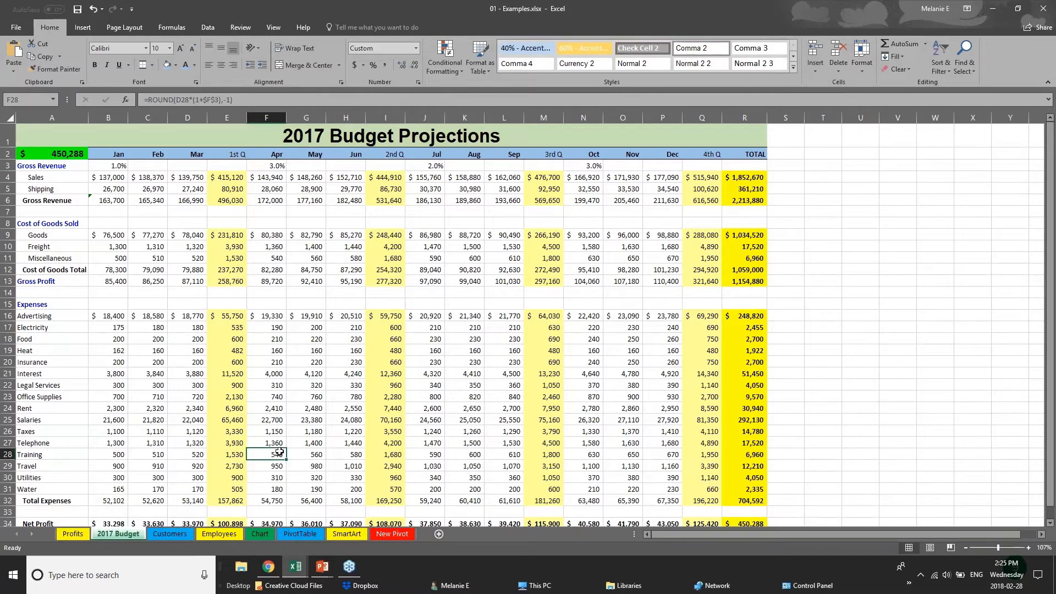
Give the Net Profit row A34:R34 a dark grey fill and white font colour
scroll(278, 453, down, 3)
drag(745, 407, 17, 404)
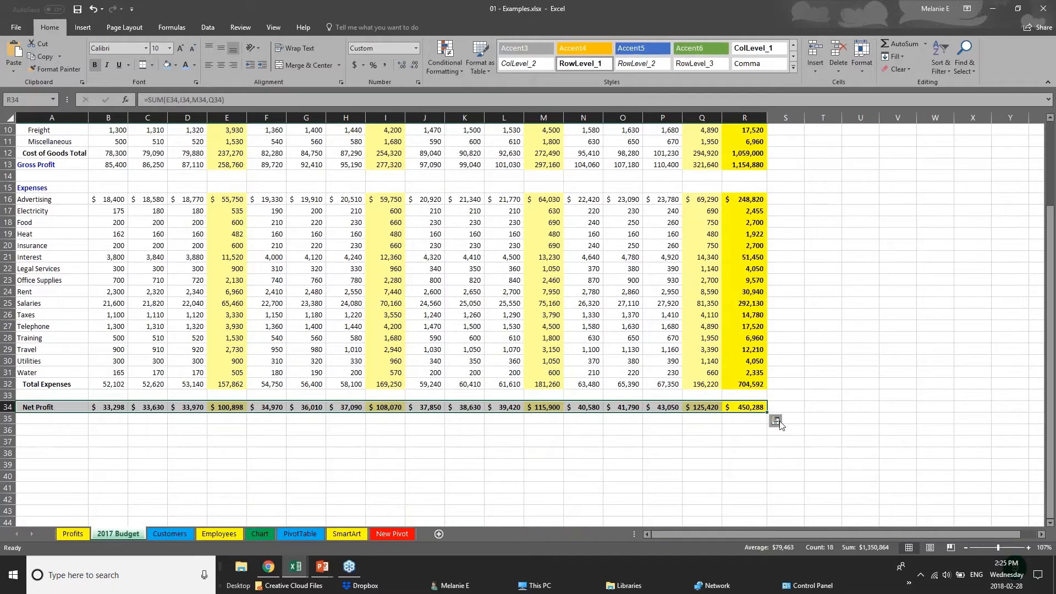
click(175, 65)
click(178, 121)
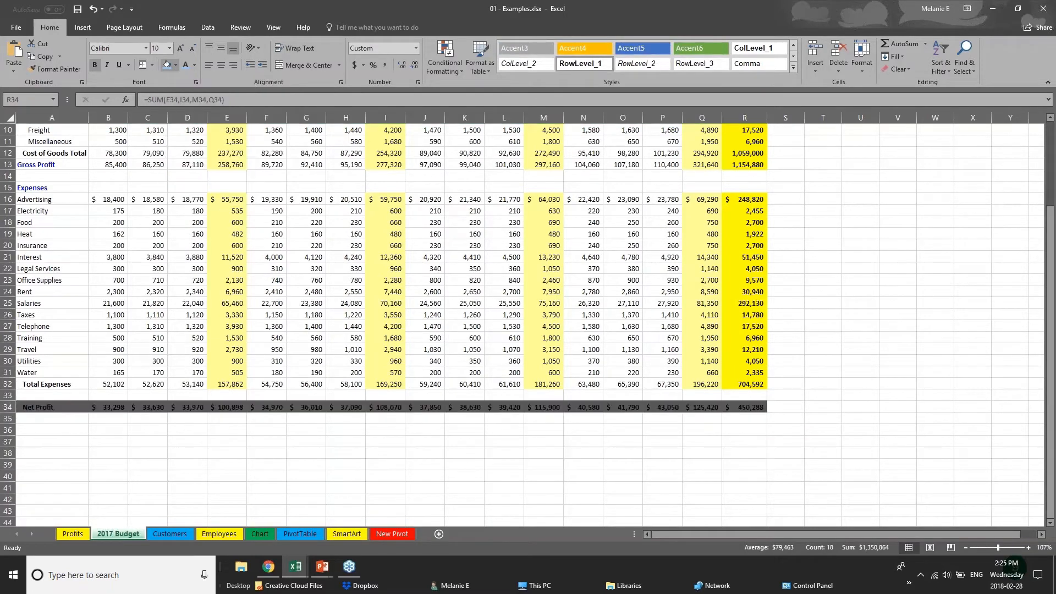
click(194, 65)
click(189, 101)
click(415, 432)
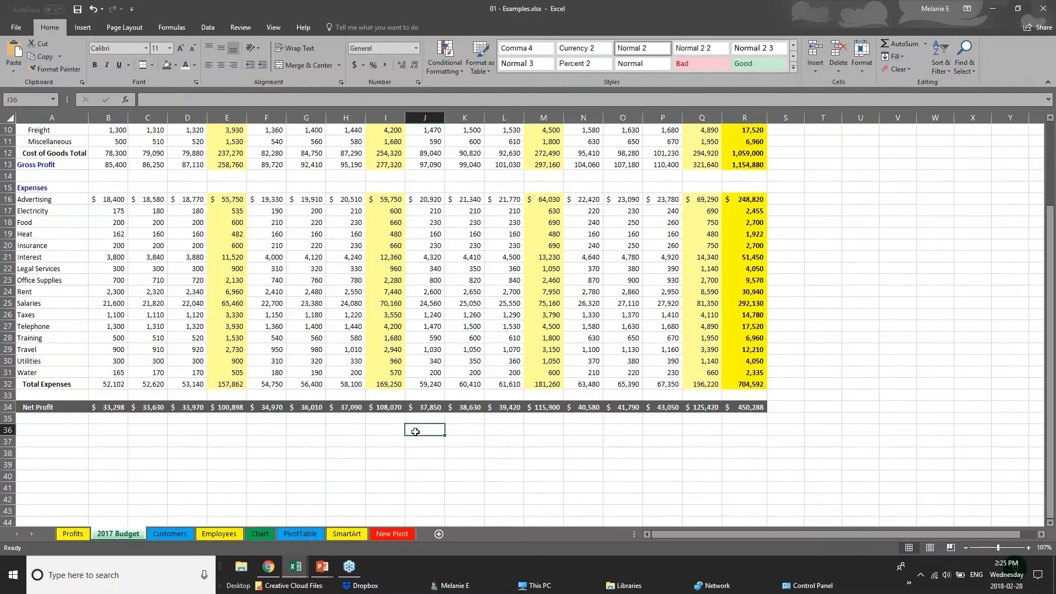
scroll(415, 431, up, 1)
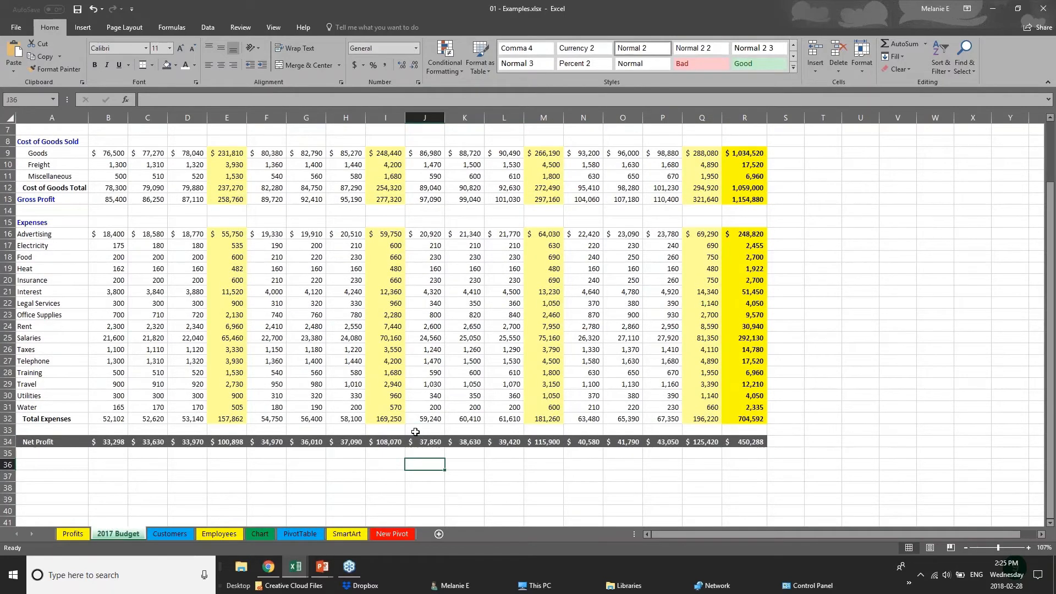
scroll(415, 432, up, 2)
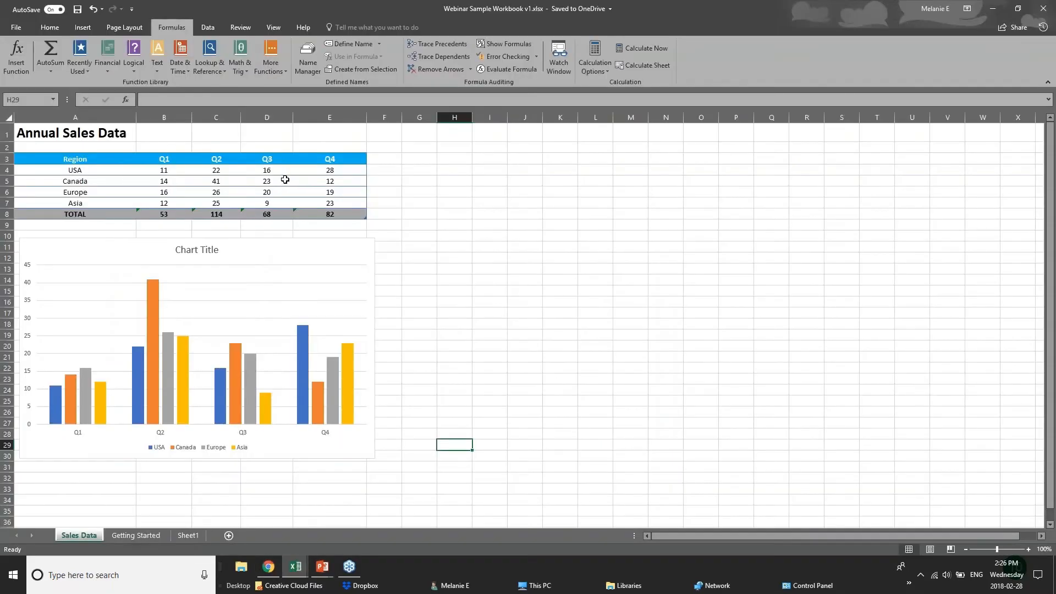
Return to the Excel Webinar Sample Workbook showing the Sales Data sheet
click(295, 567)
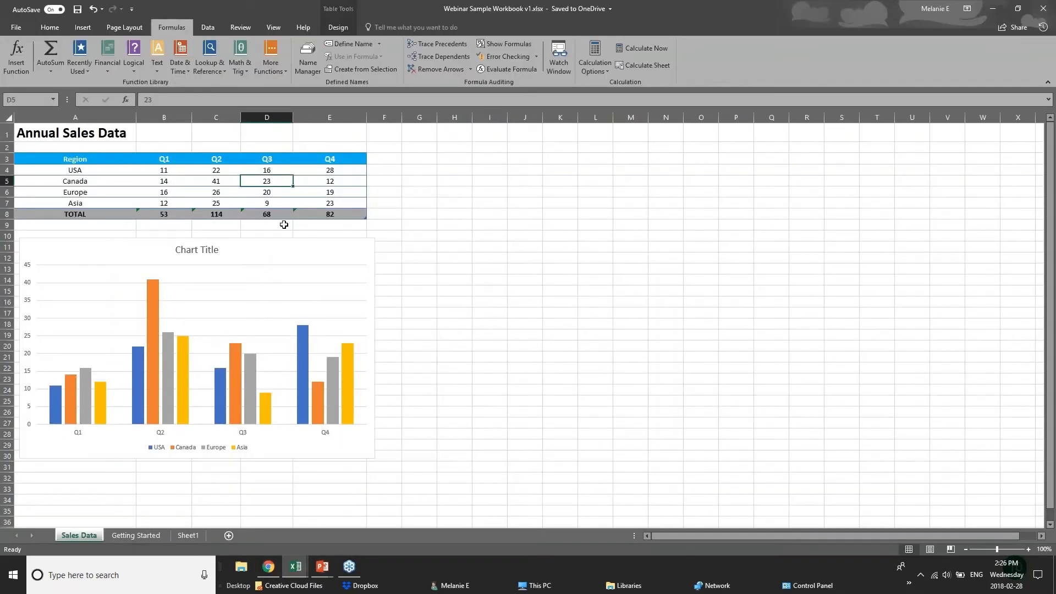
click(186, 172)
click(226, 173)
click(277, 172)
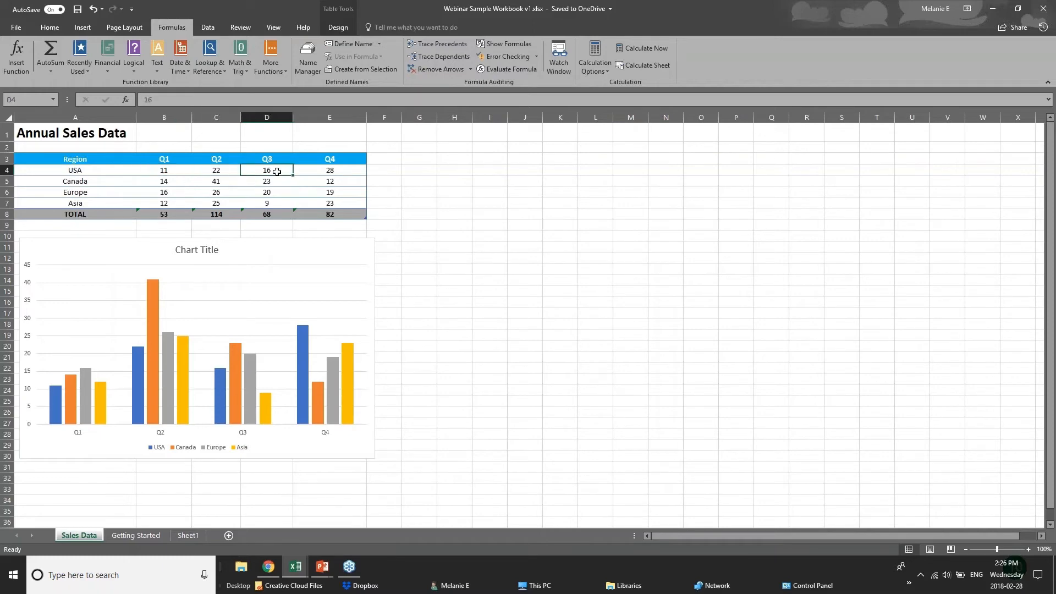
click(328, 168)
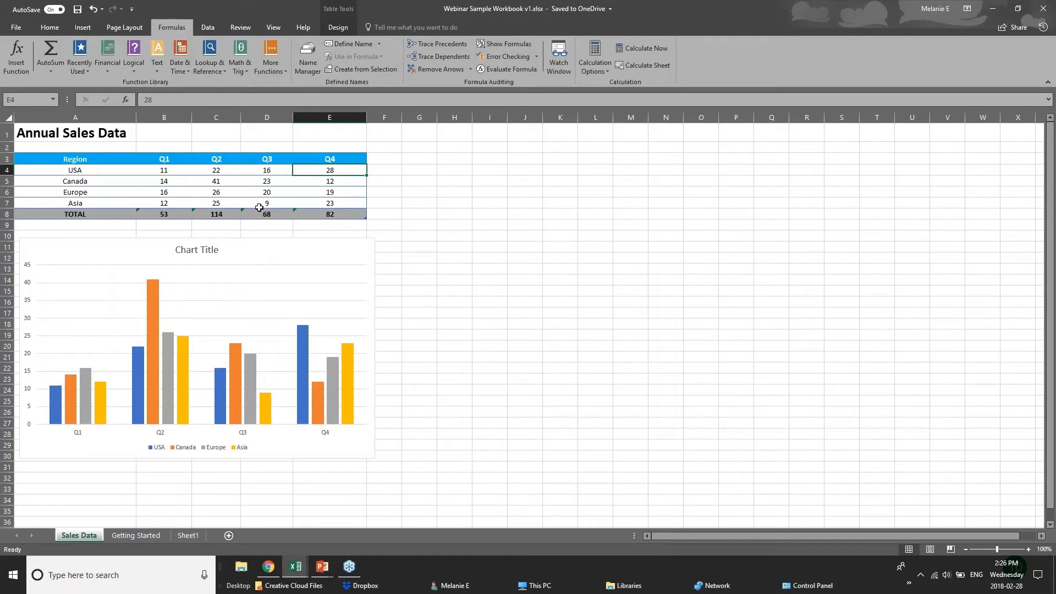
click(345, 214)
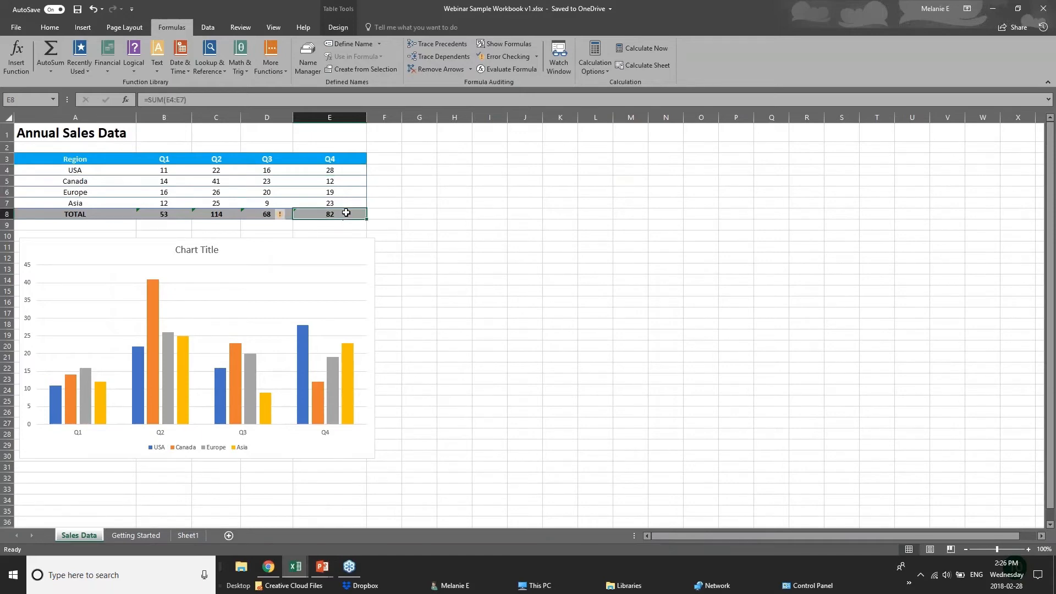
click(165, 214)
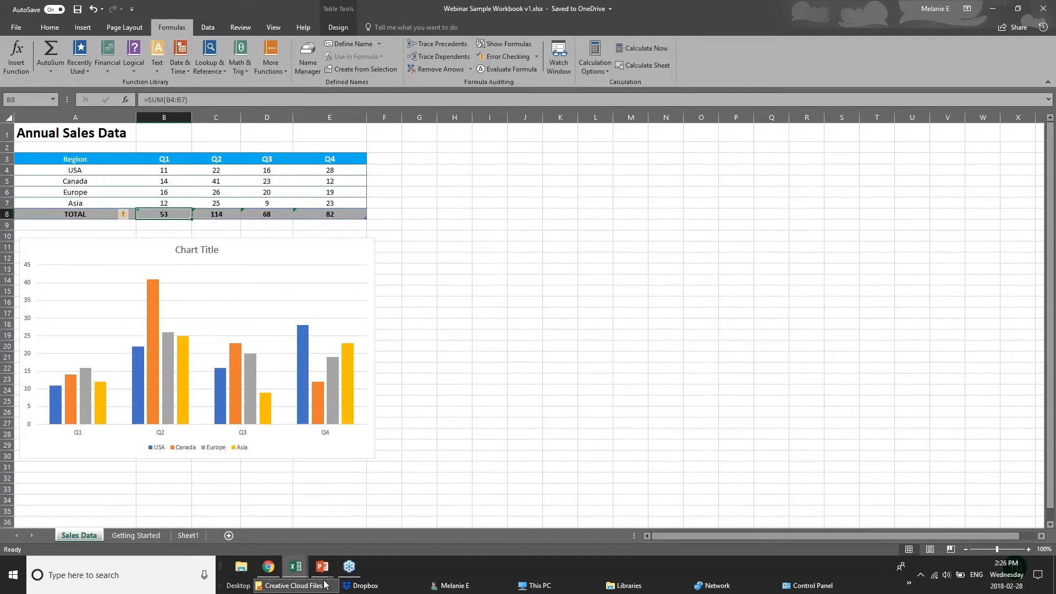
click(296, 566)
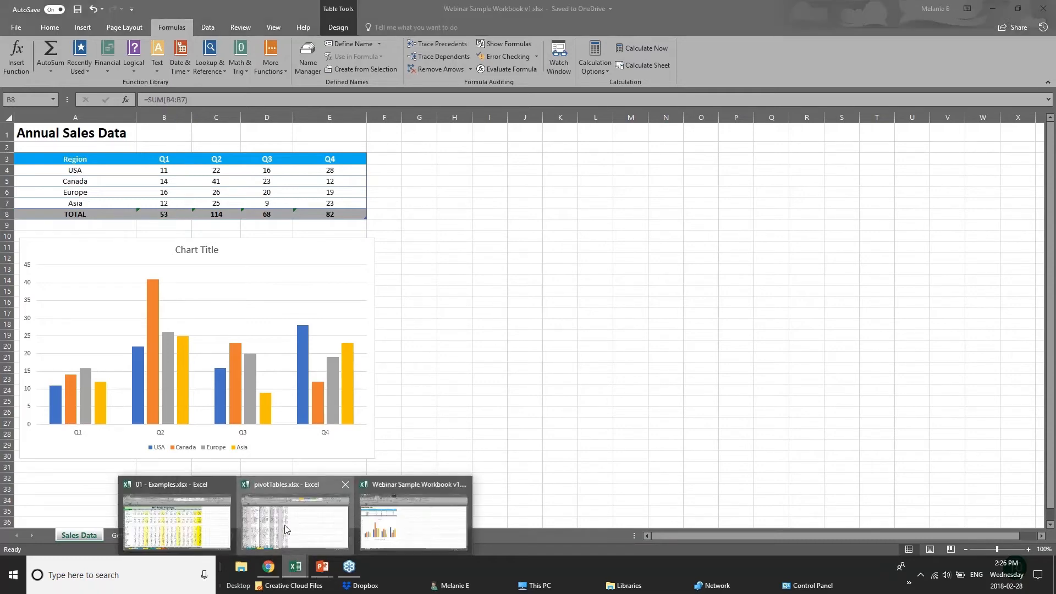
Open the Chart sheet of 01 - Examples.xlsx and delete the dark Furniture Sales chart
click(285, 530)
click(231, 530)
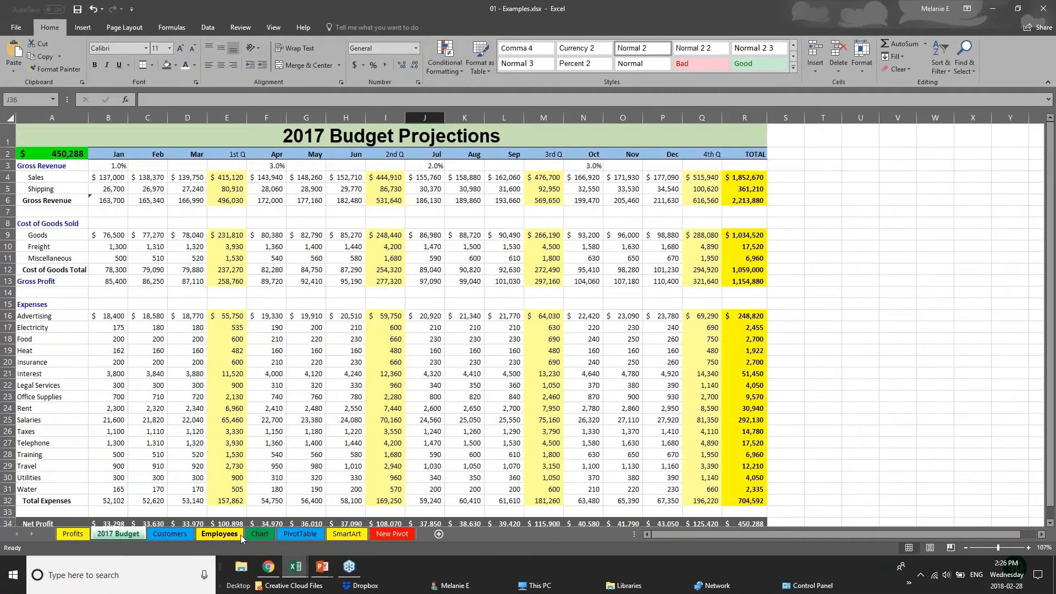
click(259, 533)
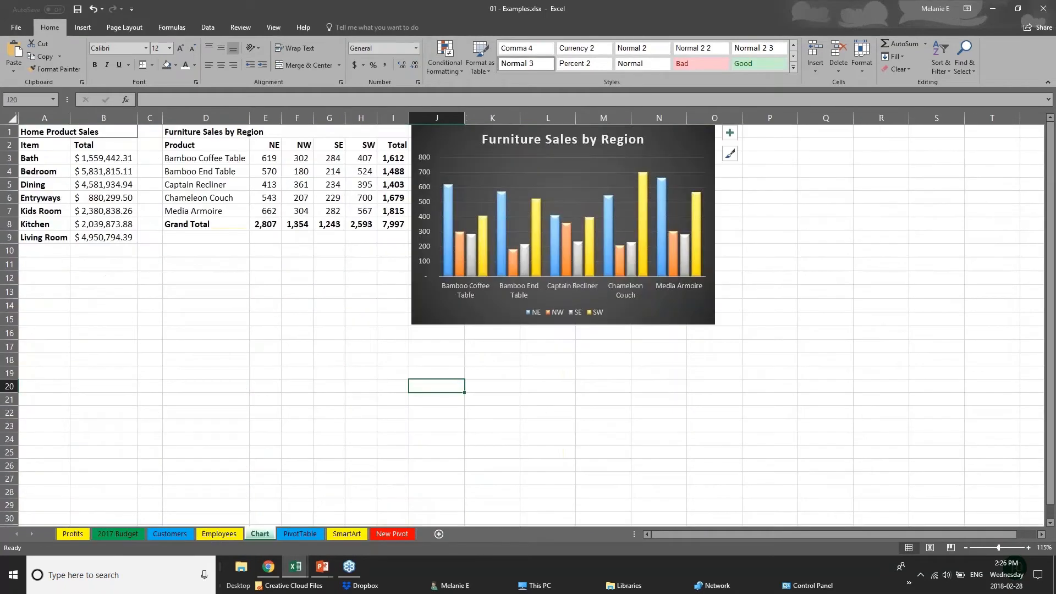
drag(647, 321, 856, 377)
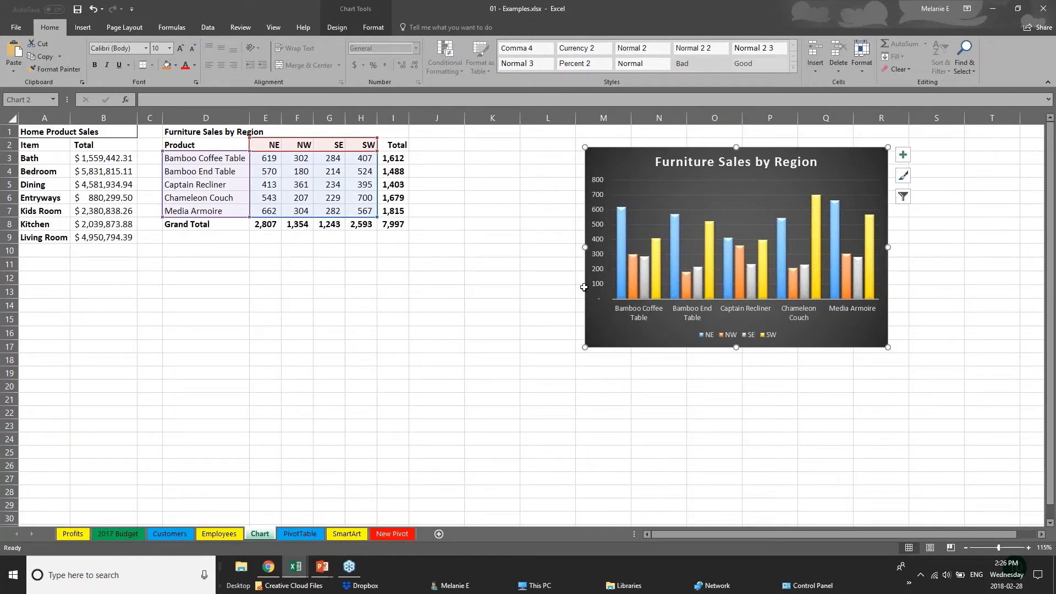
drag(682, 346, 791, 340)
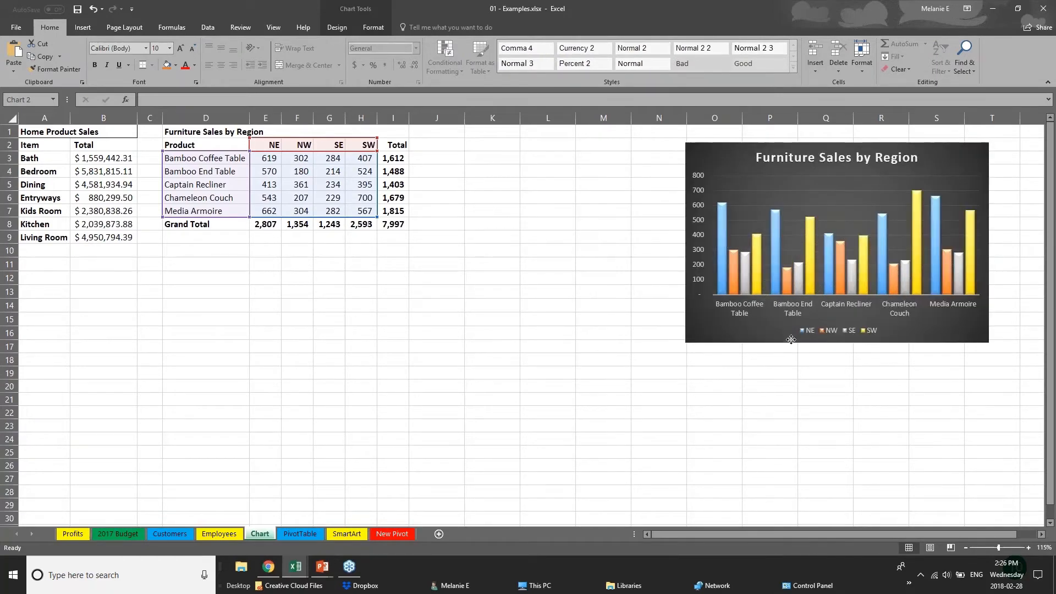
key(Delete)
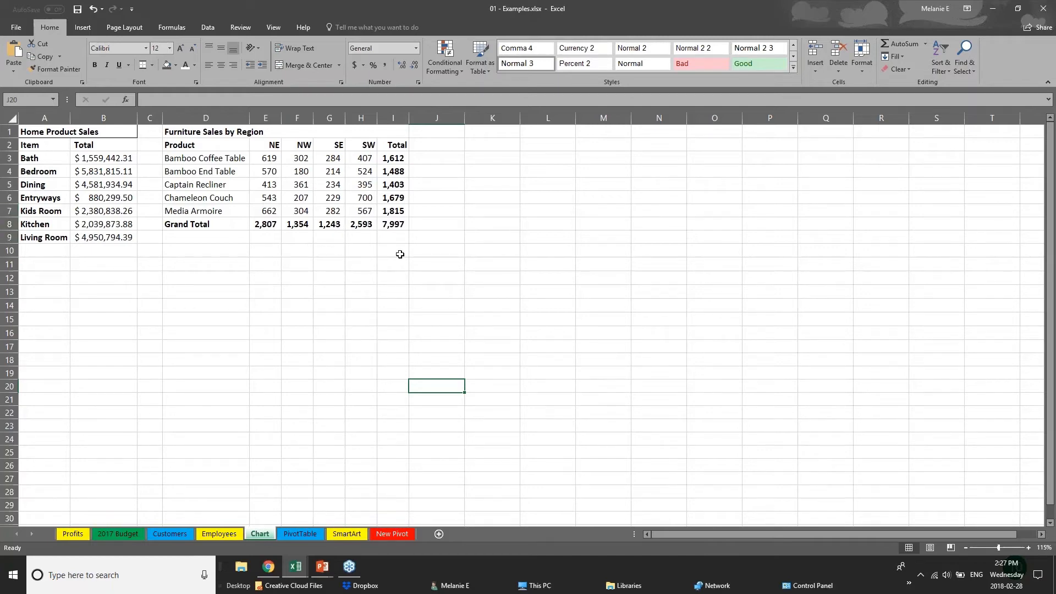
Review the Furniture Sales data by selecting the Total values I3:I7 and the Grand Total row
click(194, 145)
click(284, 295)
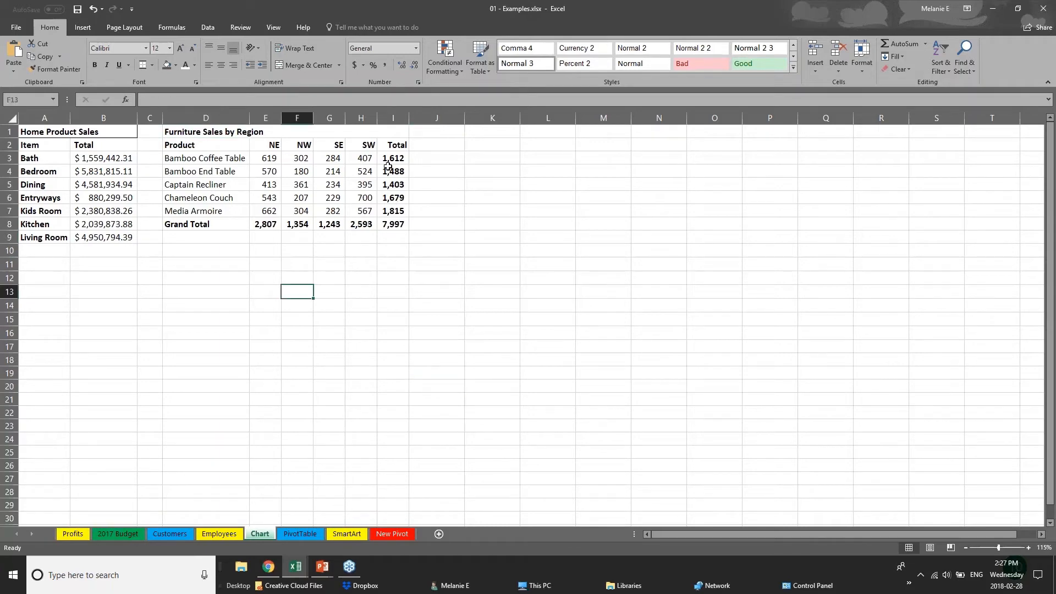
drag(388, 165, 400, 220)
drag(211, 222, 400, 225)
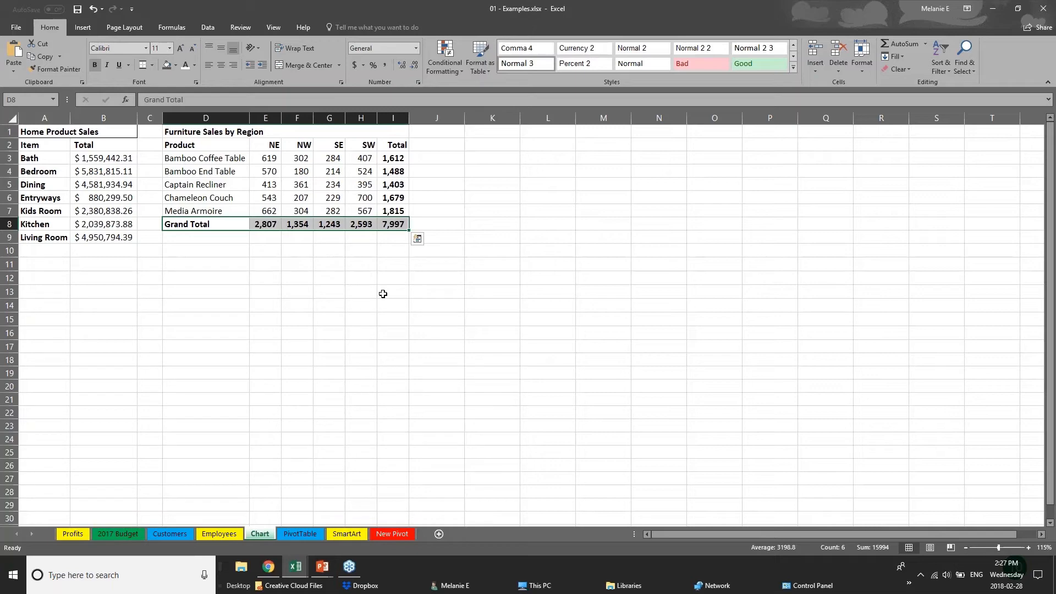
Select D2:H7, the product names and NE–SW figures without the totals
click(266, 278)
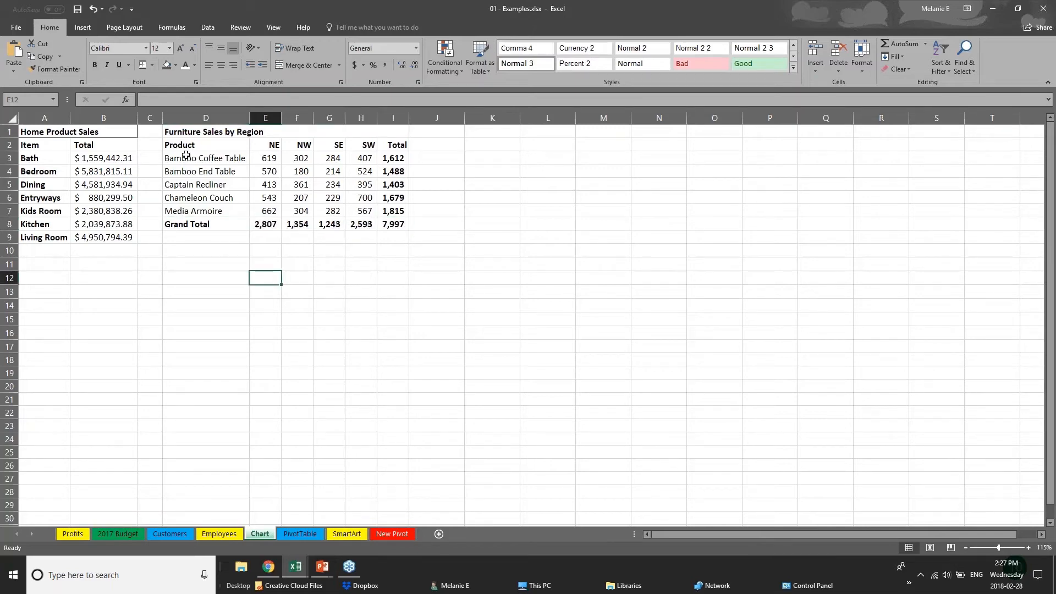
drag(186, 145, 373, 210)
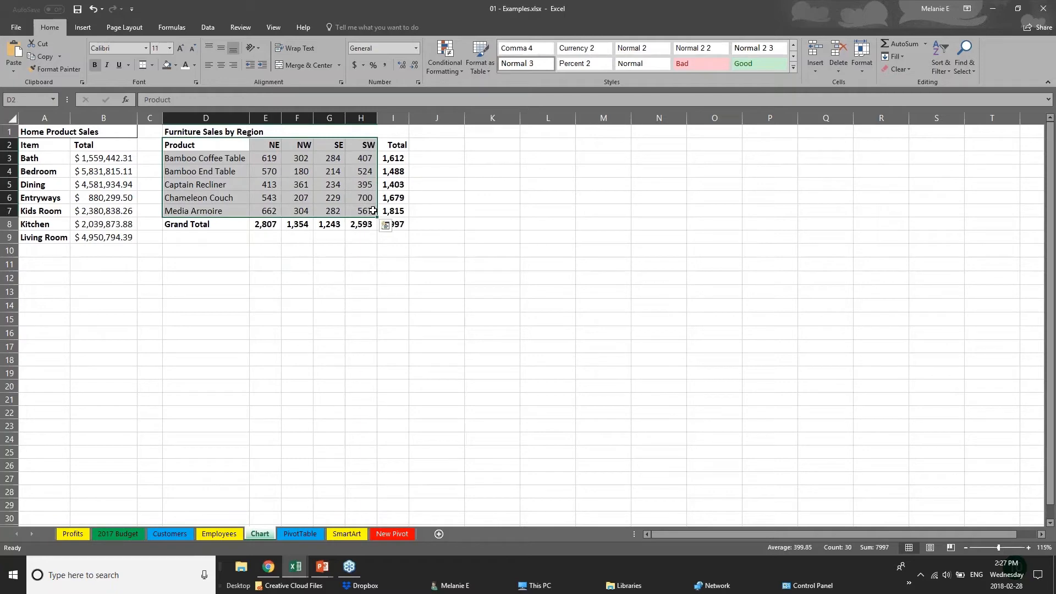
click(83, 27)
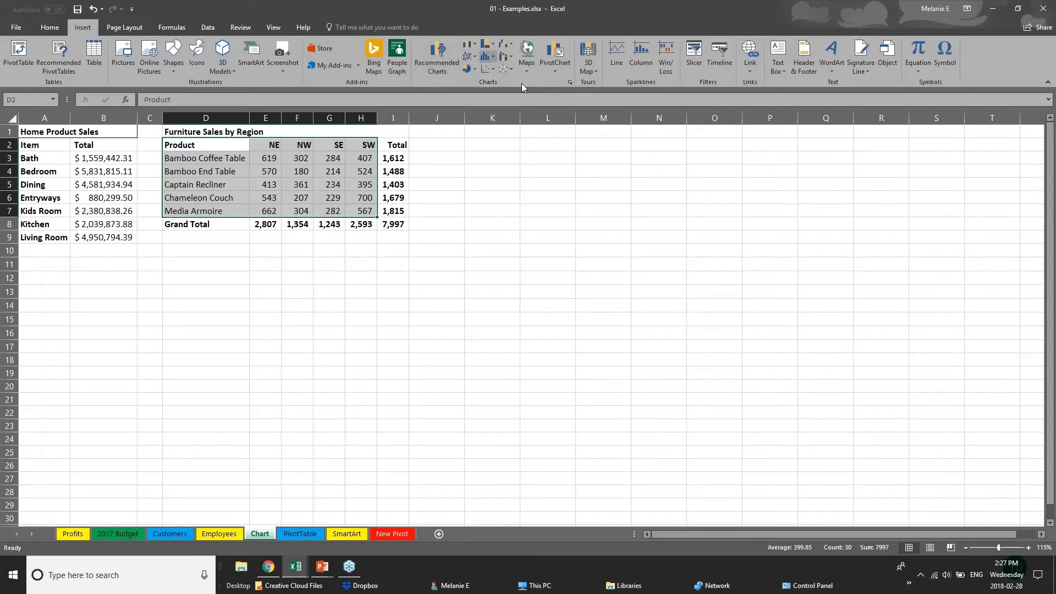
Browse the hierarchy and column chart menus, then open Recommended Charts for the furniture data
click(493, 45)
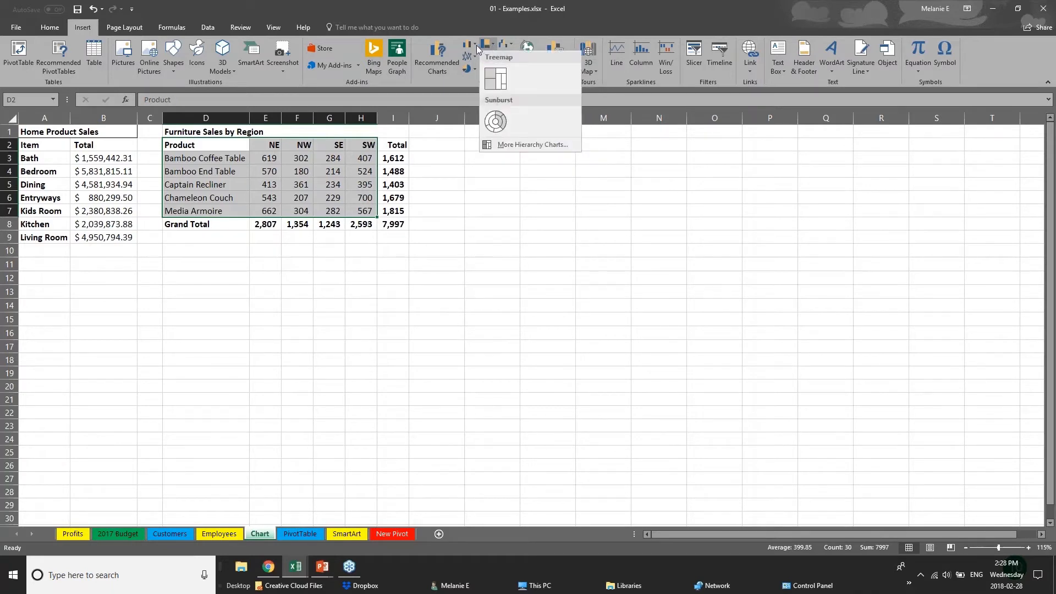
click(476, 45)
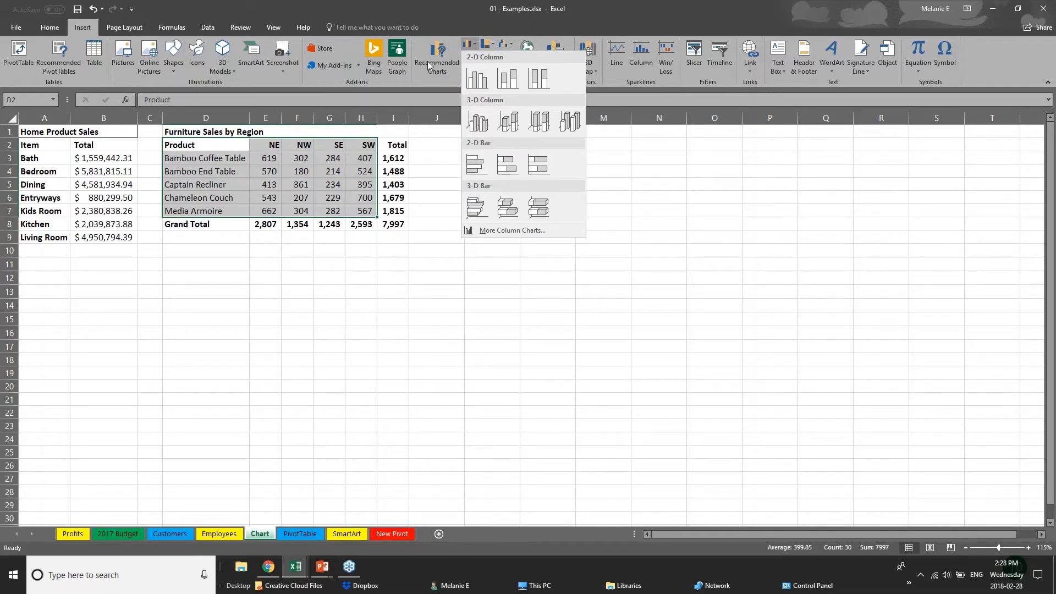
click(421, 61)
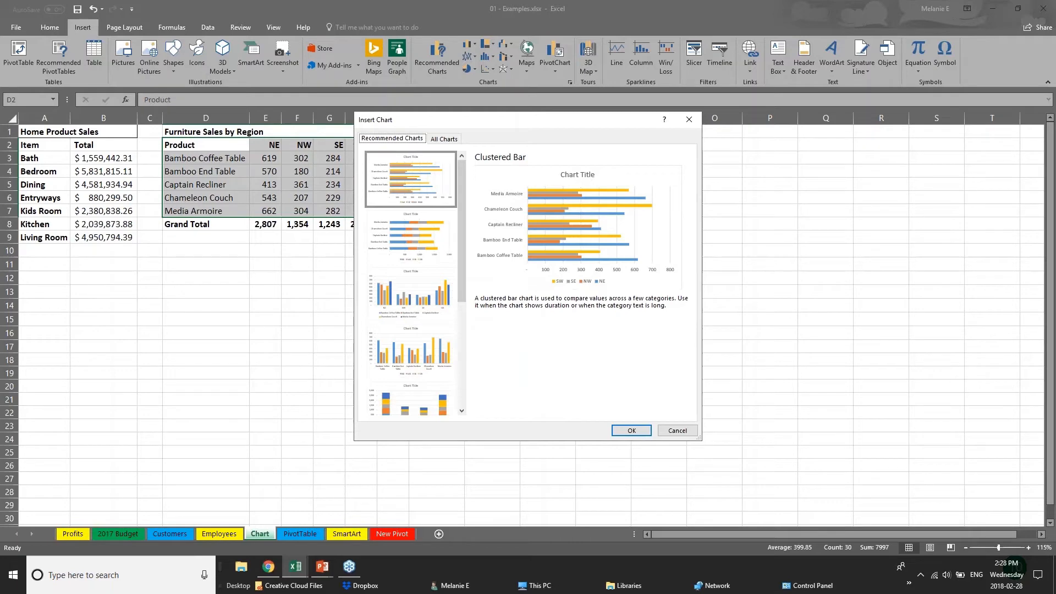
Compare the recommended chart previews and insert a Clustered Bar chart of the furniture data
click(413, 254)
click(425, 318)
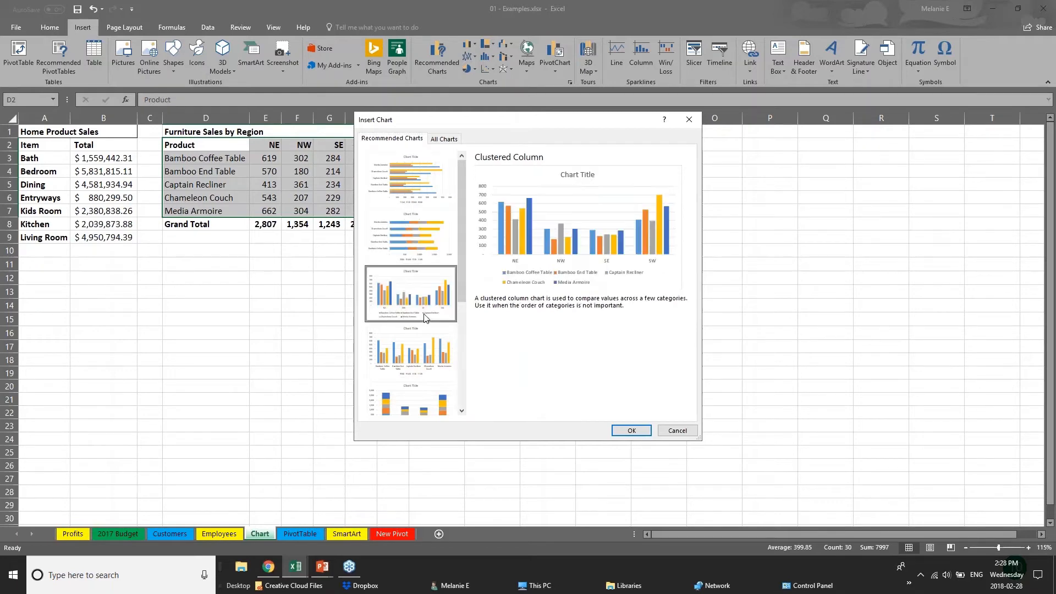
click(432, 349)
click(443, 407)
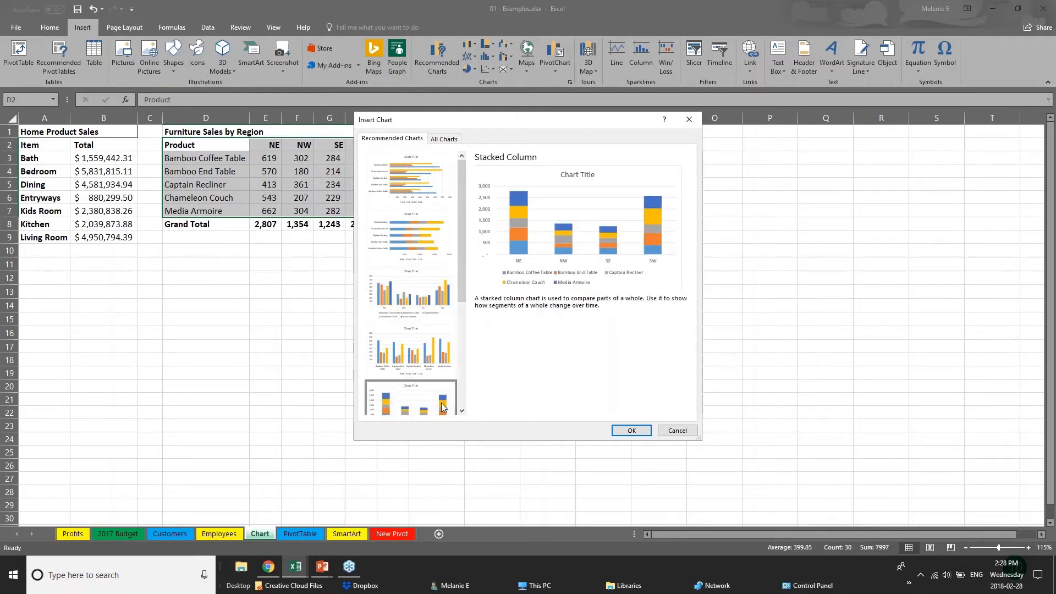
drag(460, 273, 473, 384)
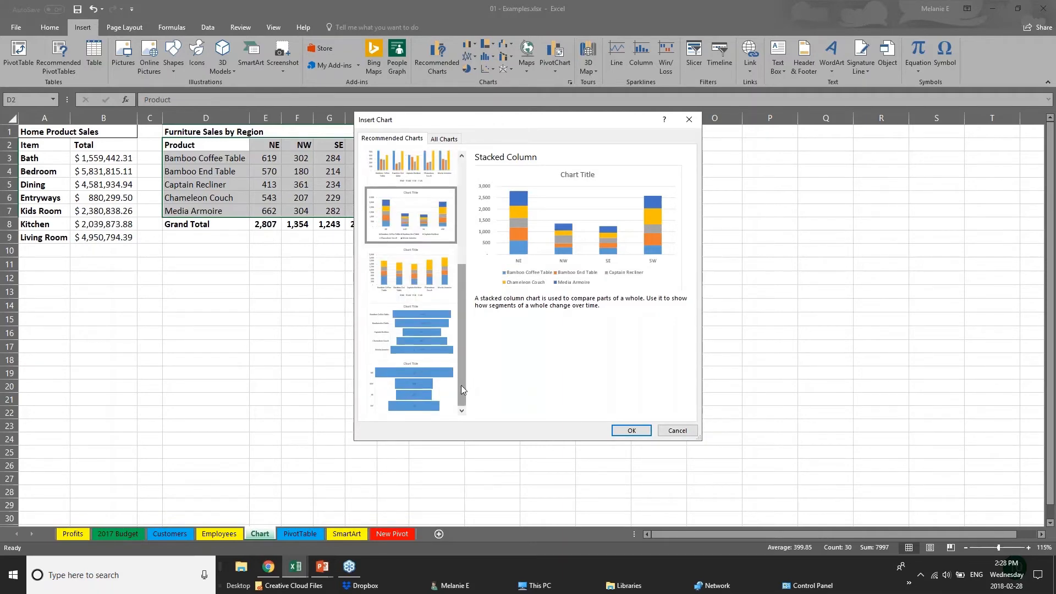
drag(460, 364, 449, 290)
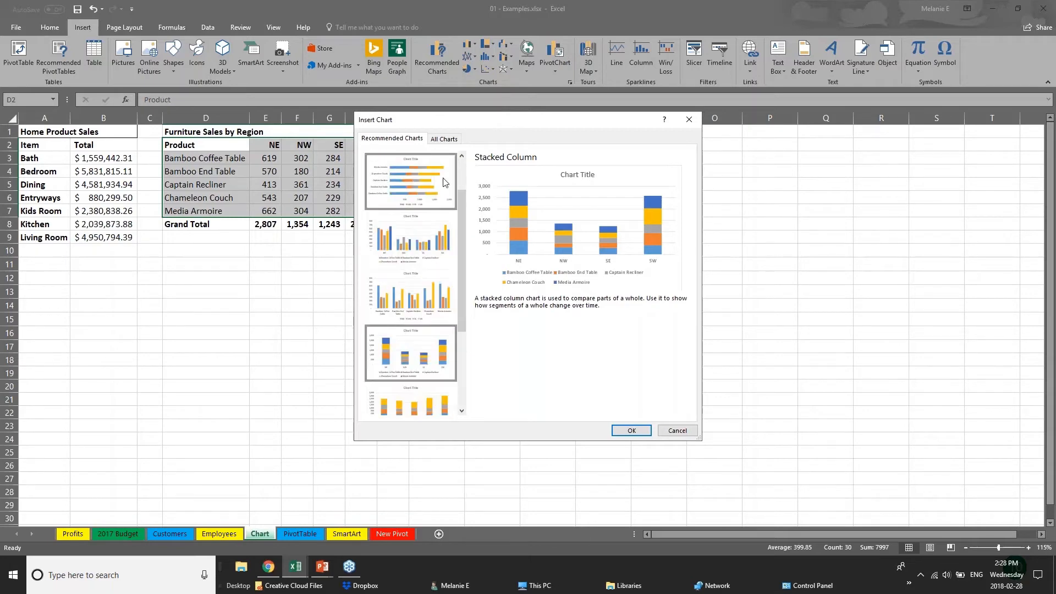
click(446, 182)
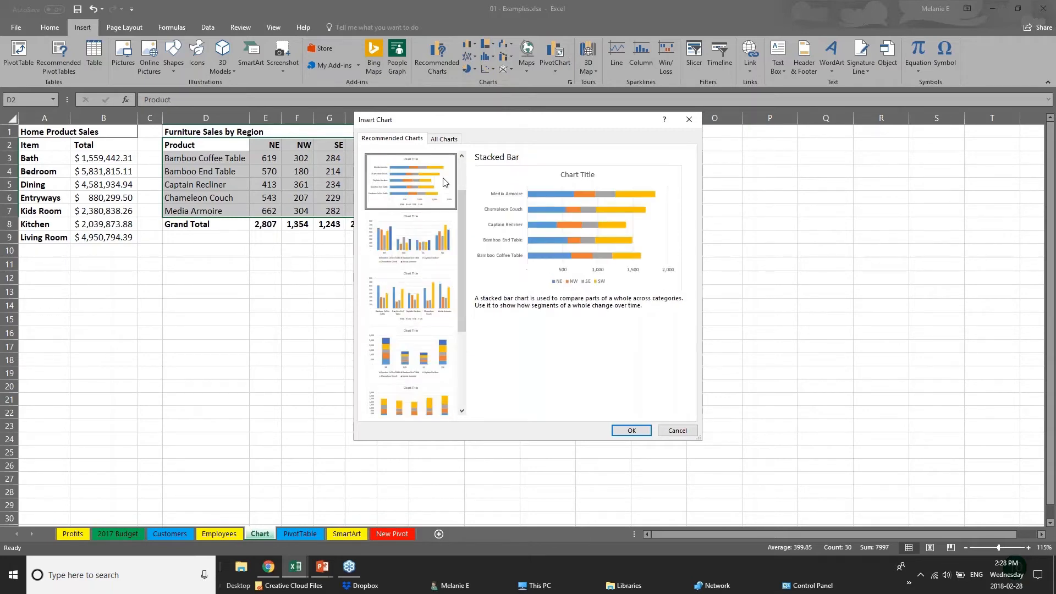
drag(464, 203, 465, 169)
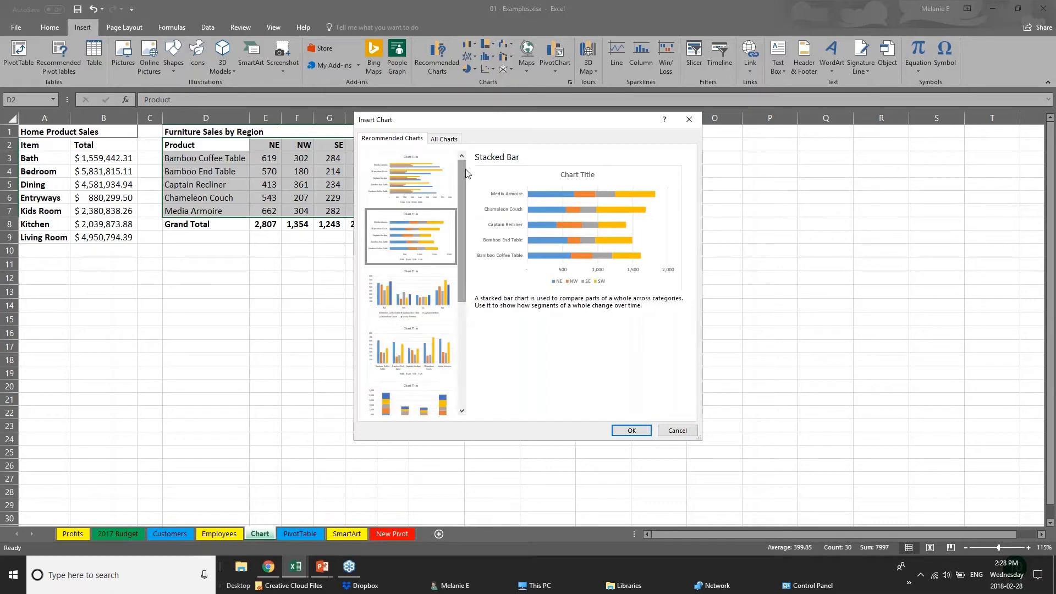
click(401, 183)
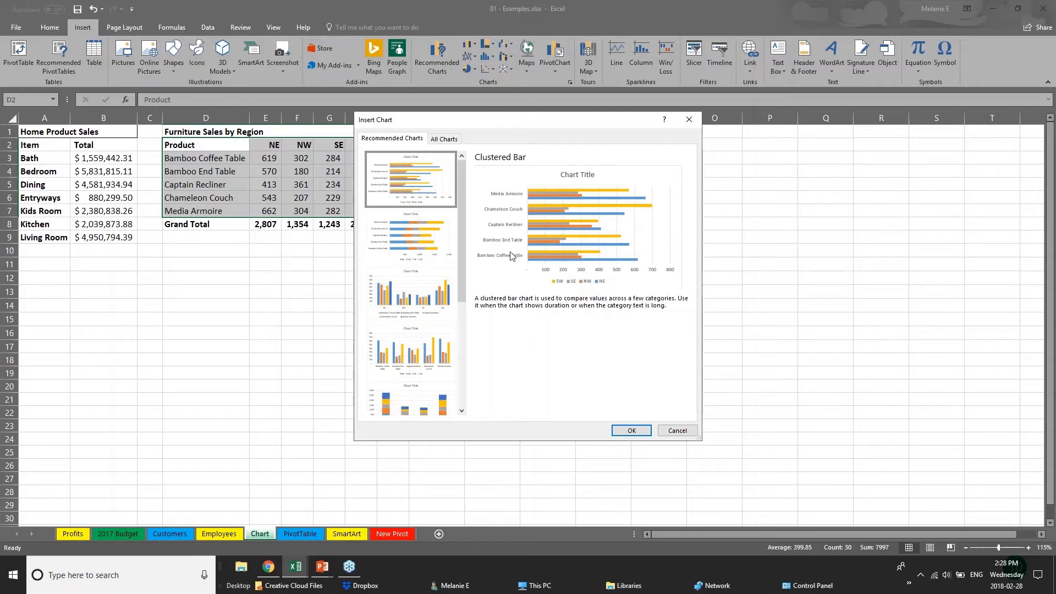
click(637, 432)
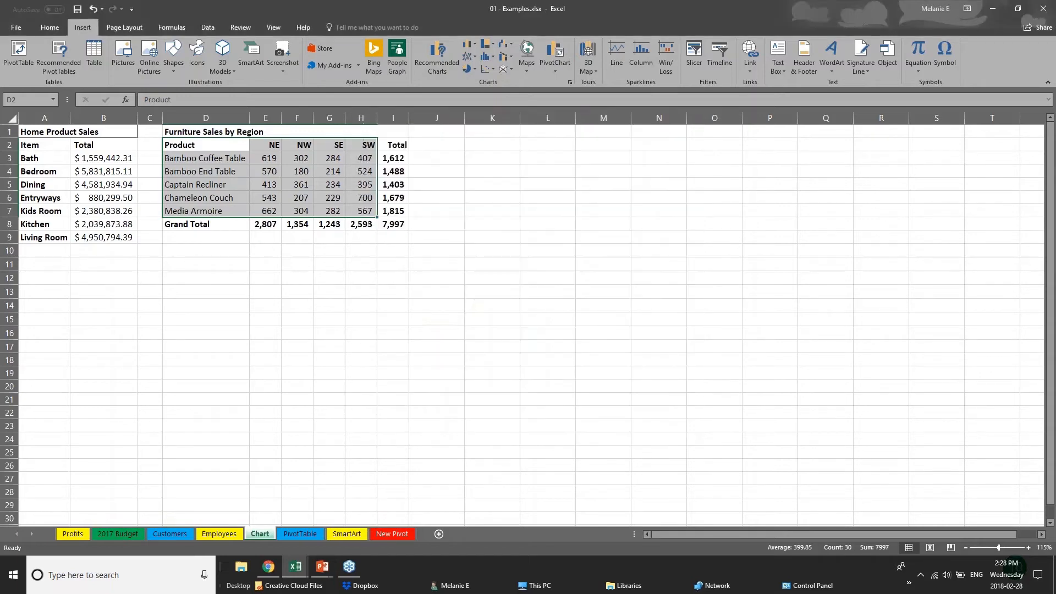
Move the bar chart beside the table and enlarge it to span about columns J to Q
drag(578, 246, 627, 159)
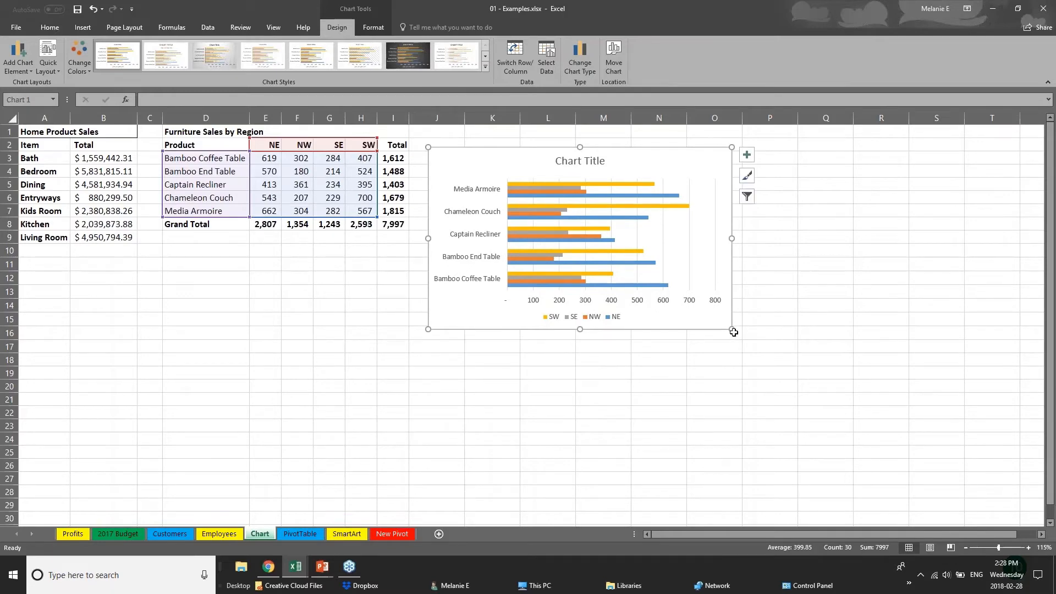
drag(732, 329, 873, 429)
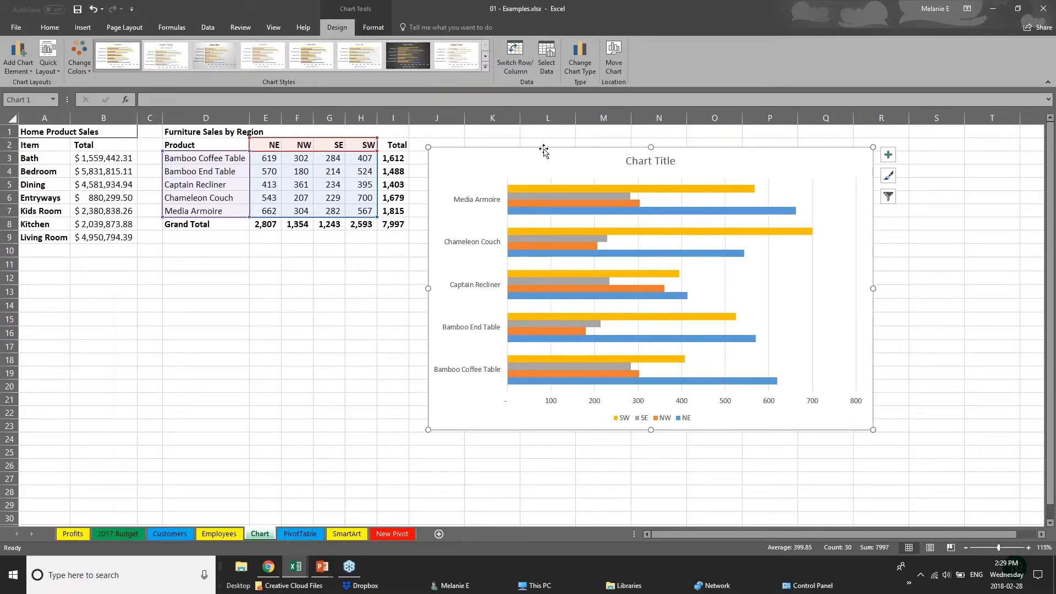
click(275, 382)
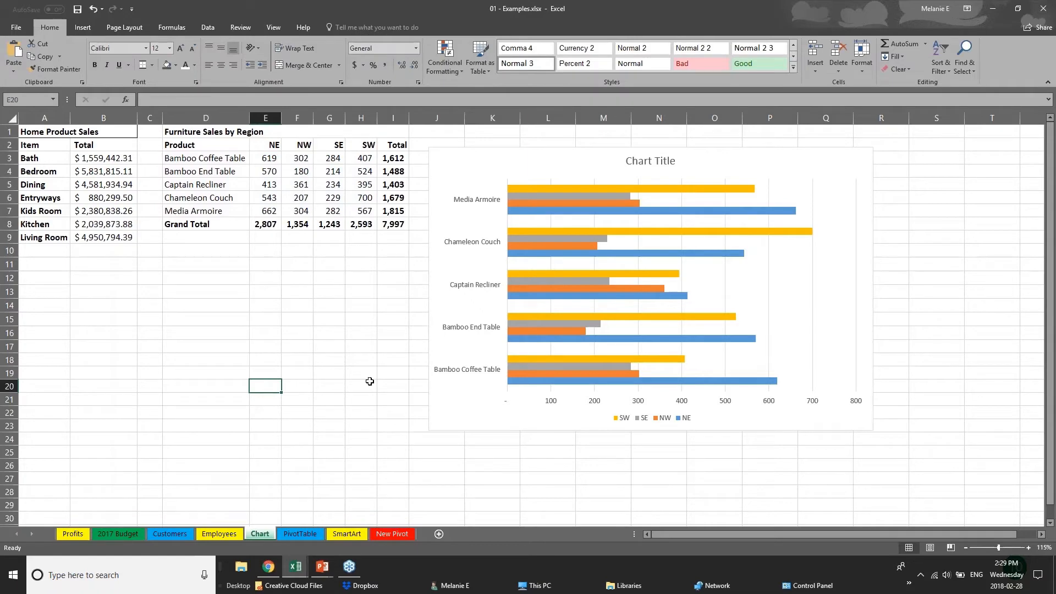
click(490, 426)
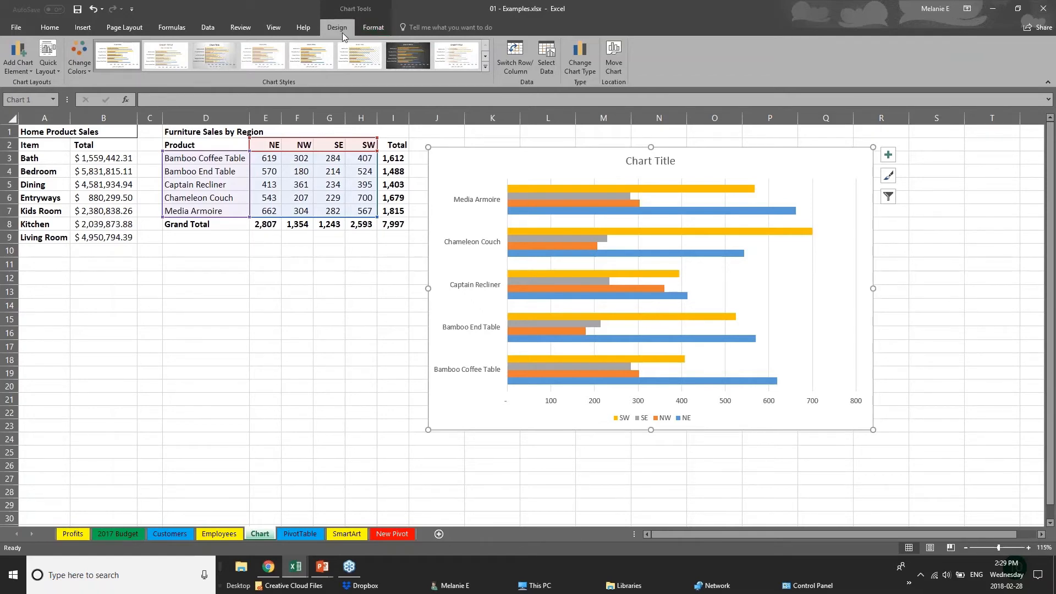
Recolour the chart with the green, gold and blue palette after trying monochromatic orange
click(79, 57)
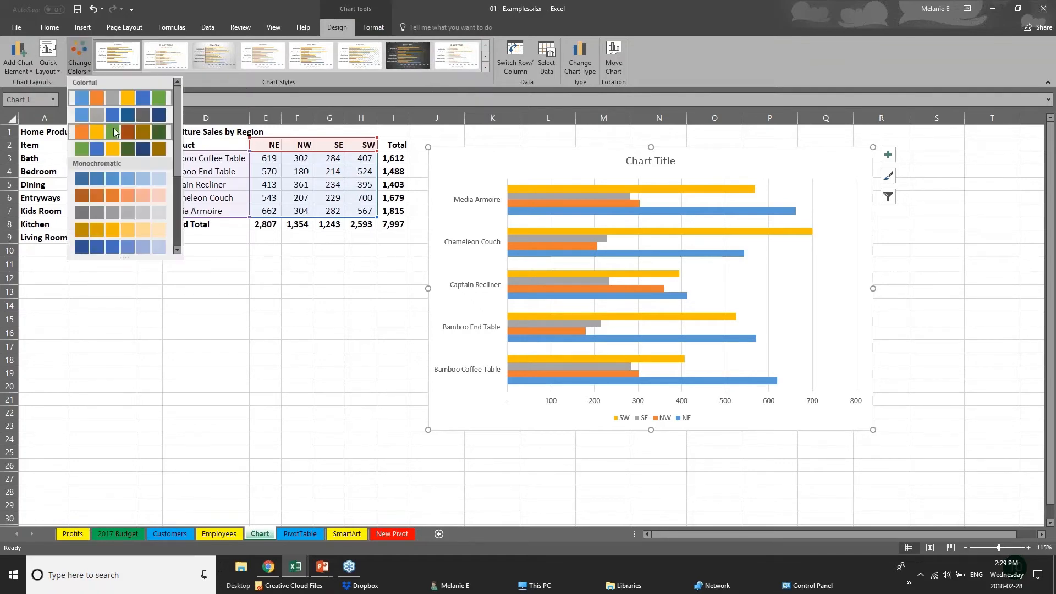
click(117, 147)
click(118, 198)
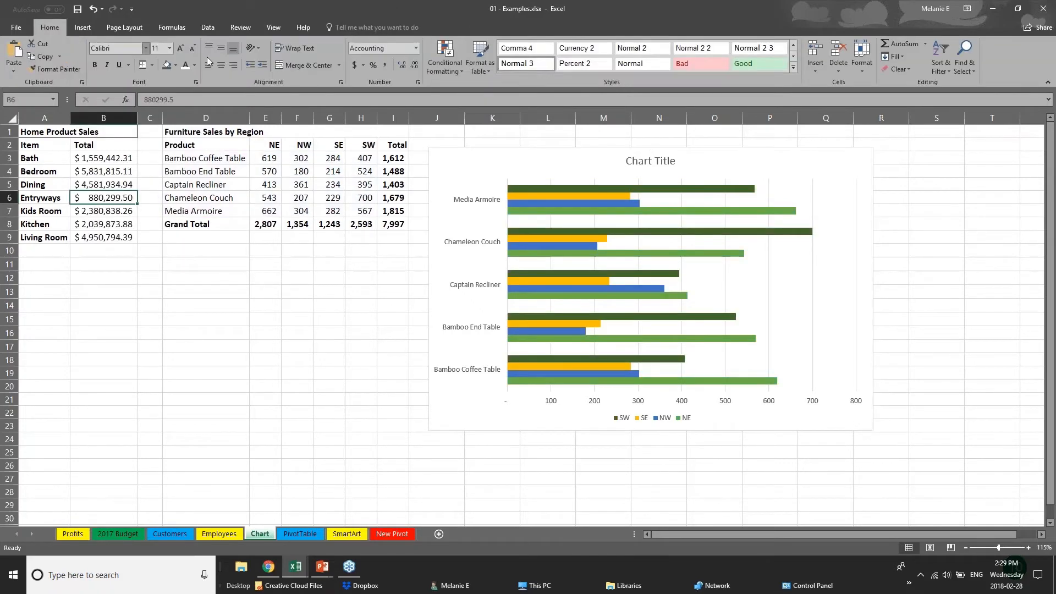
click(578, 246)
click(79, 57)
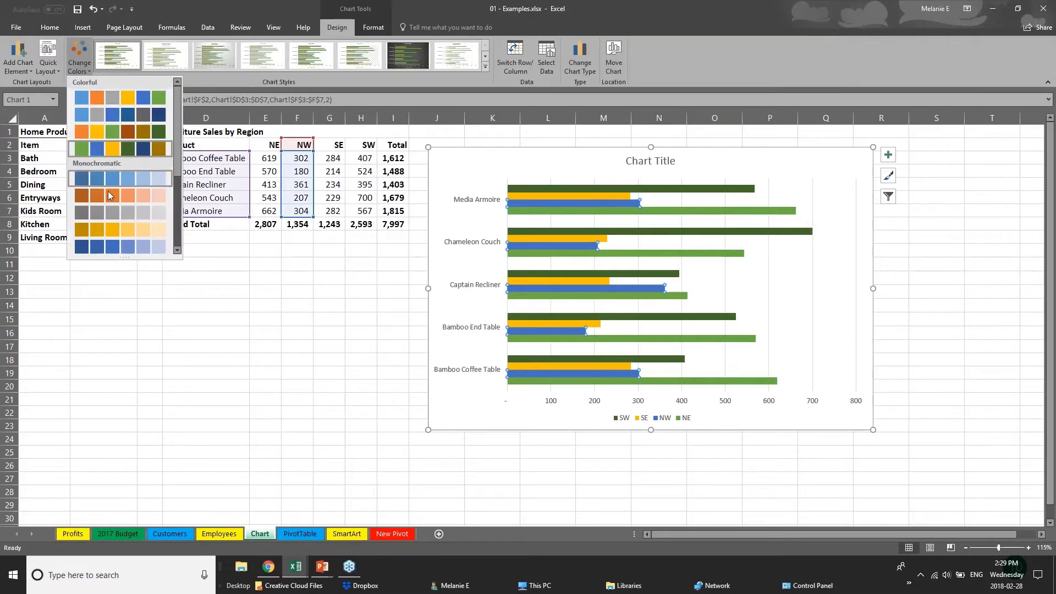
click(110, 196)
click(79, 57)
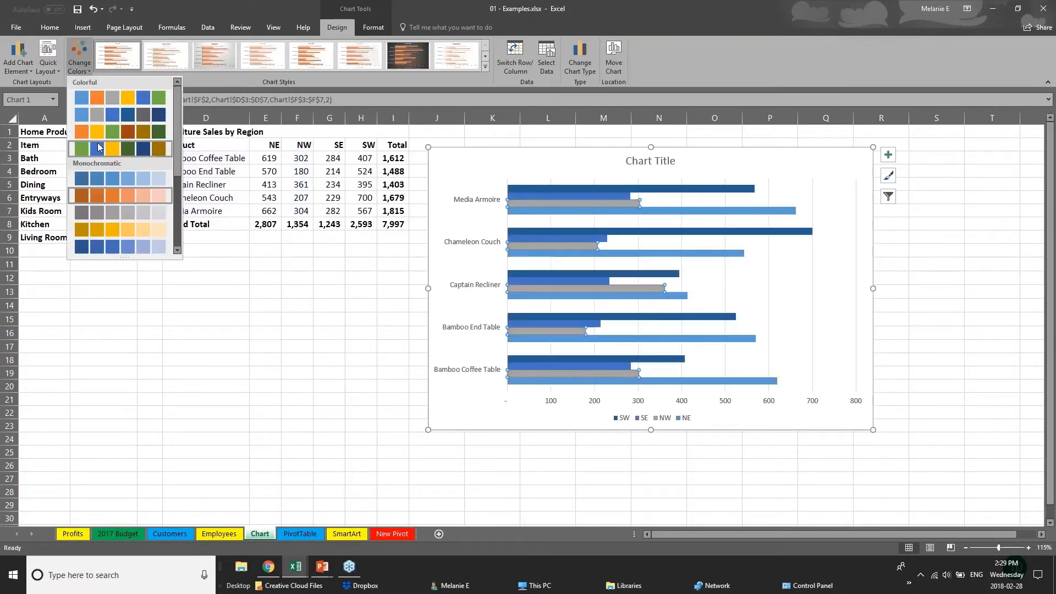
click(117, 147)
click(488, 68)
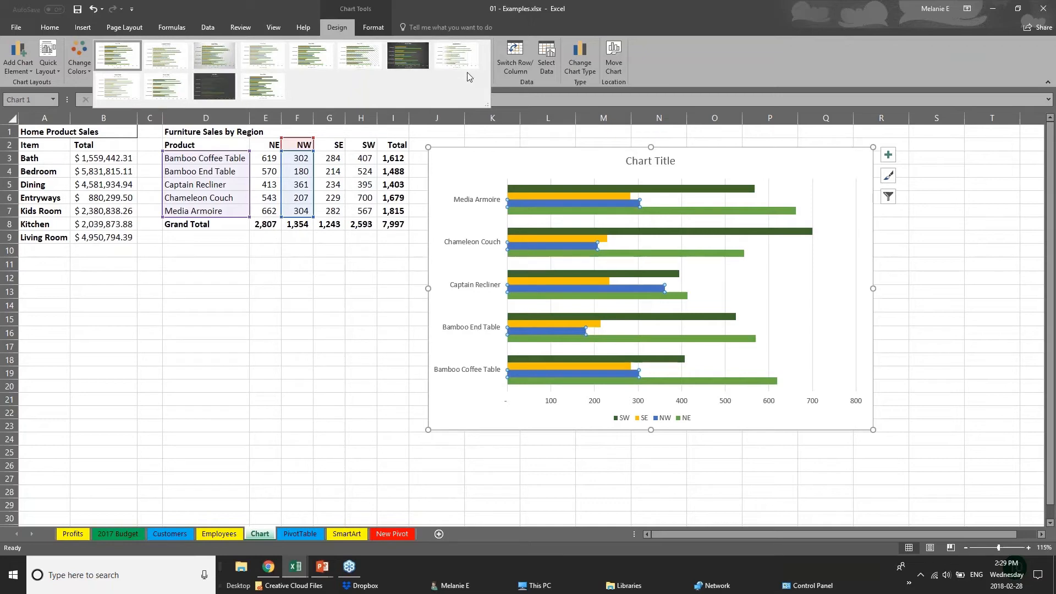
Apply the eighth chart style, which gives gradient-faded bars, value labels and a bold uppercase CHART TITLE
click(214, 55)
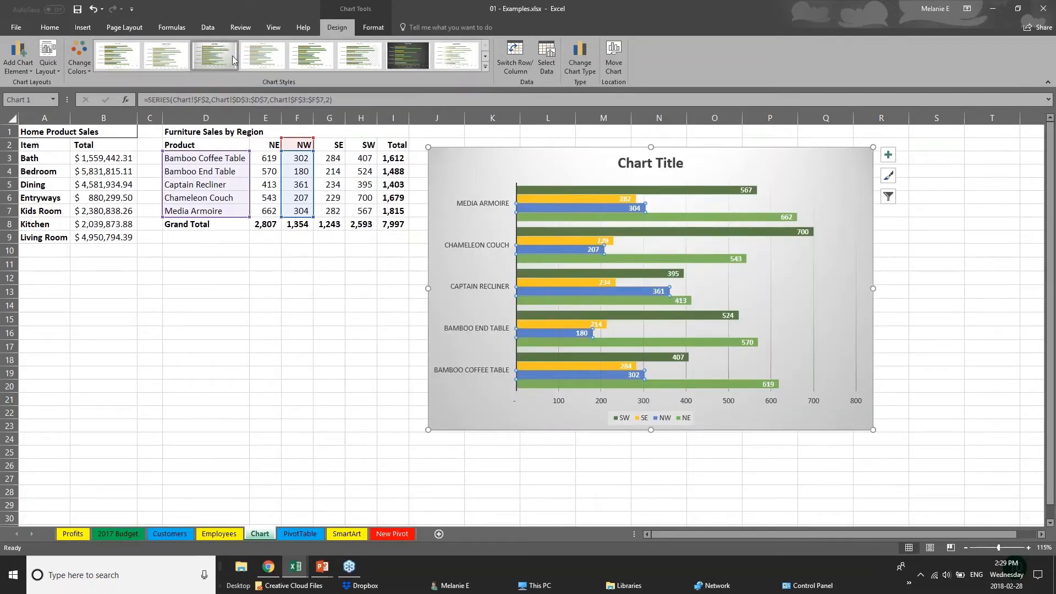
click(312, 56)
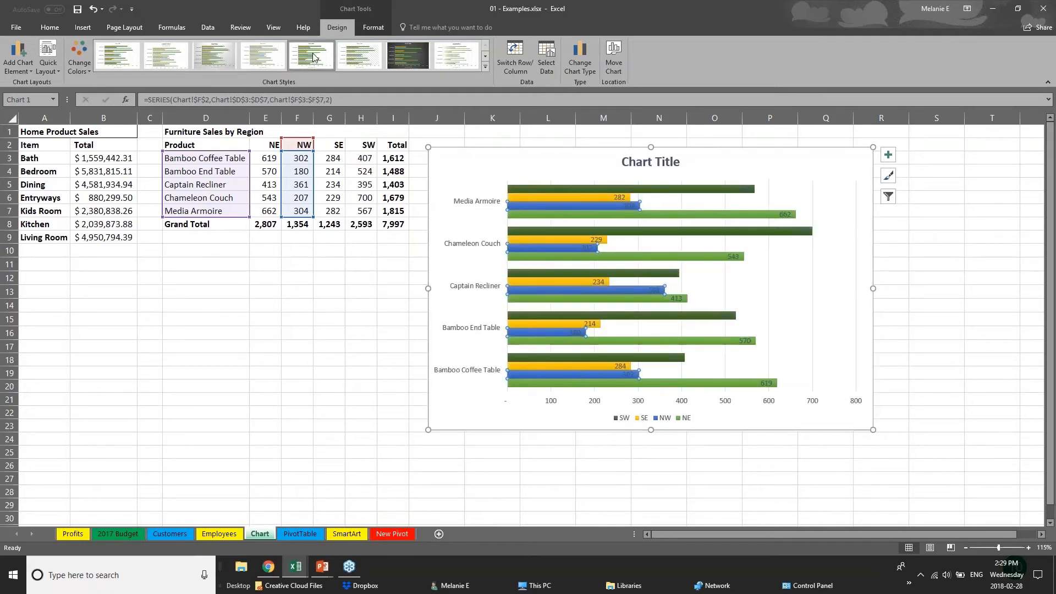
click(458, 55)
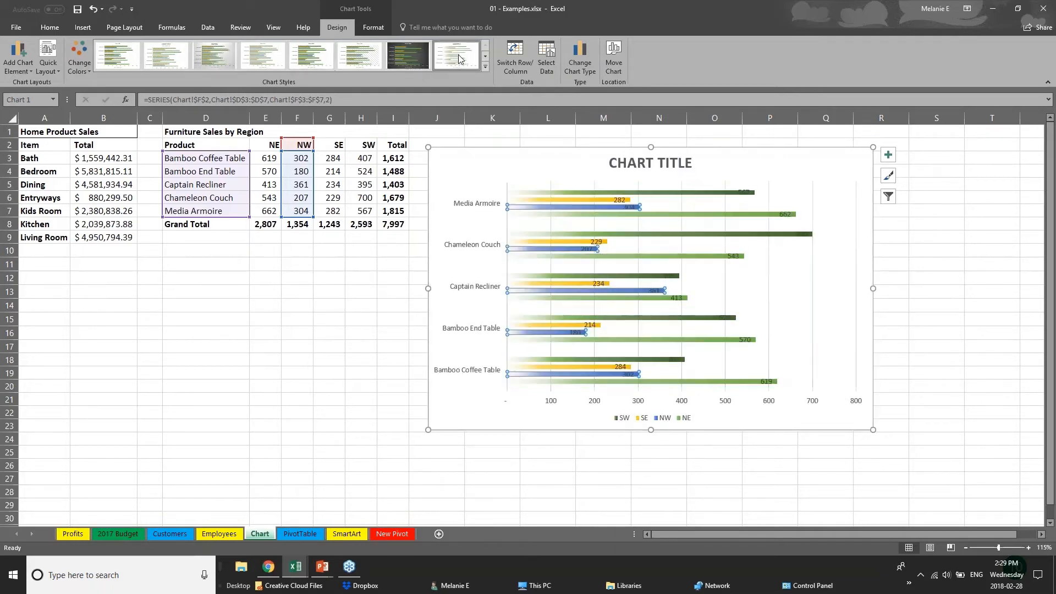
click(484, 66)
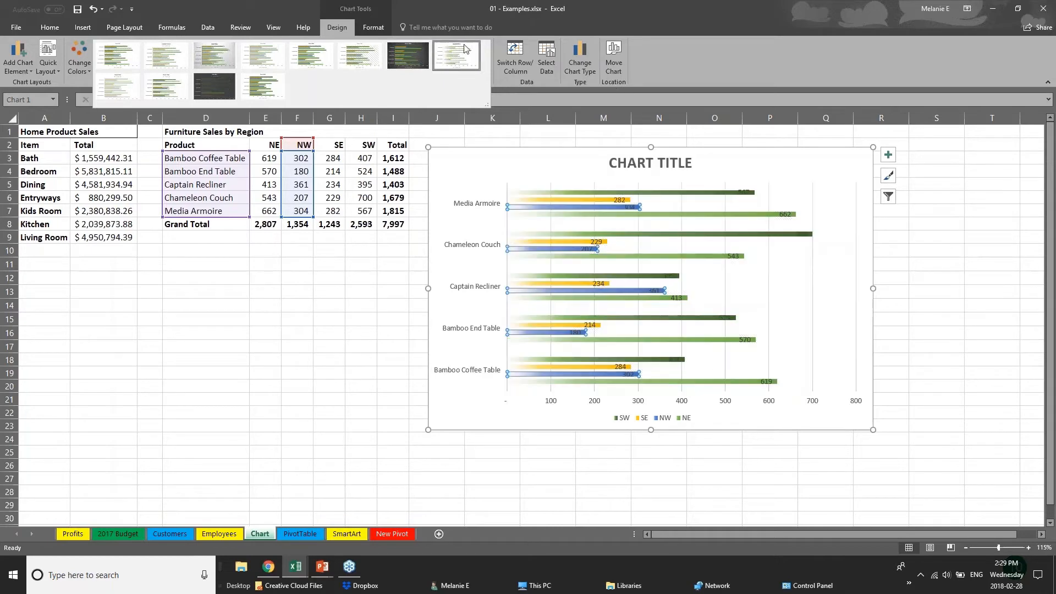
click(376, 26)
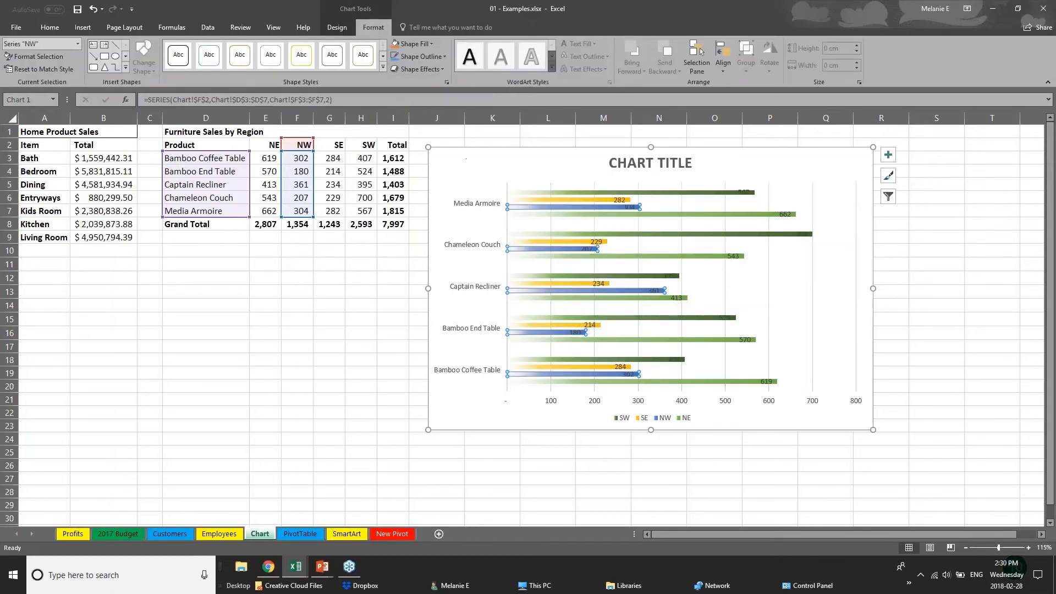
Fill the chart's SW series bars with orange
click(560, 200)
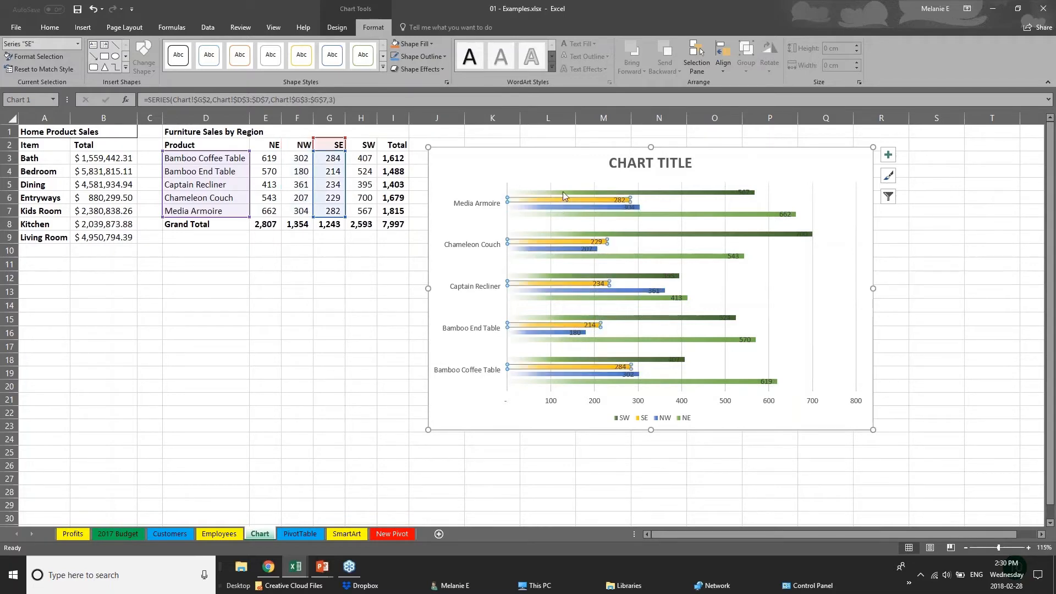
click(564, 193)
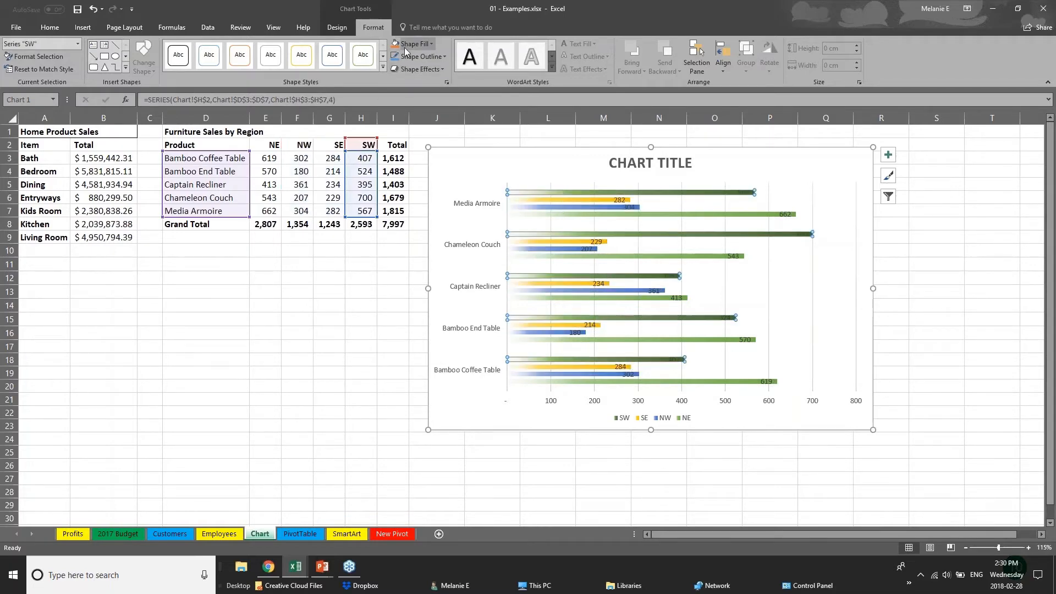
click(424, 44)
click(443, 116)
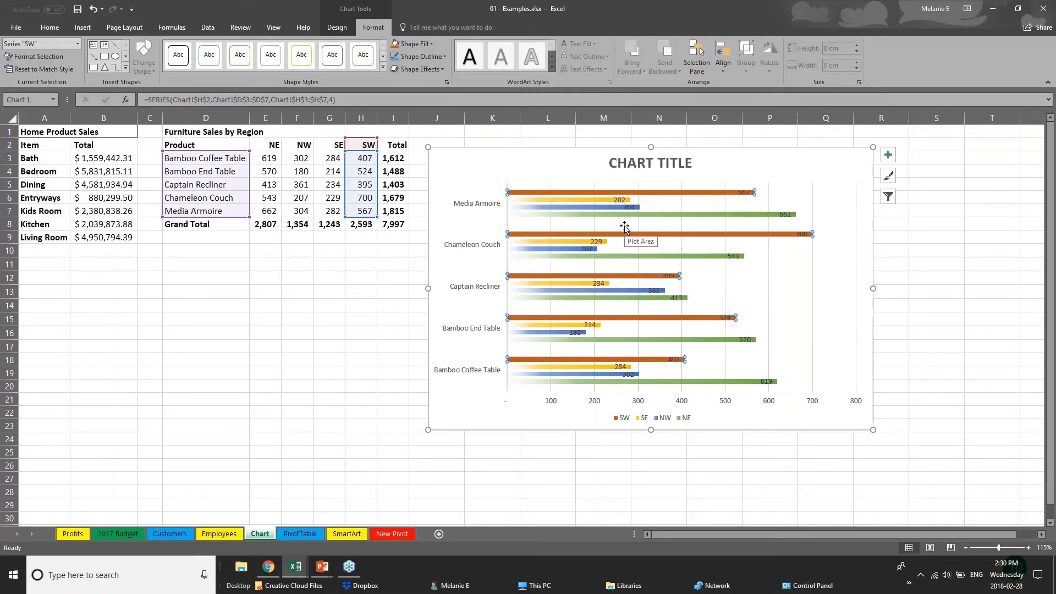
Replace the chart title placeholder with 'SALES DATA'
click(633, 163)
triple_click(634, 163)
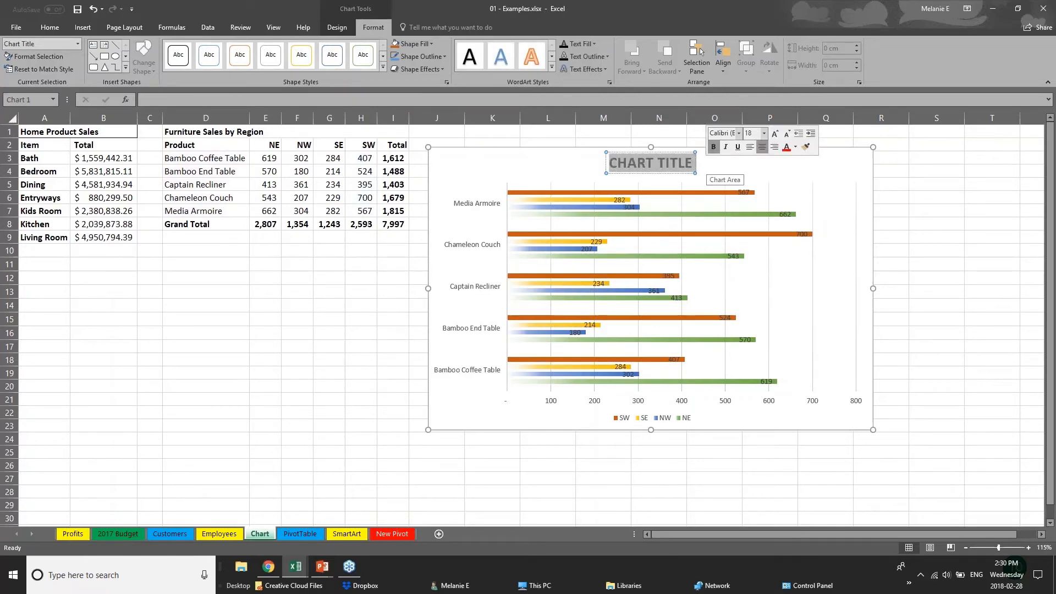
text(SALES D)
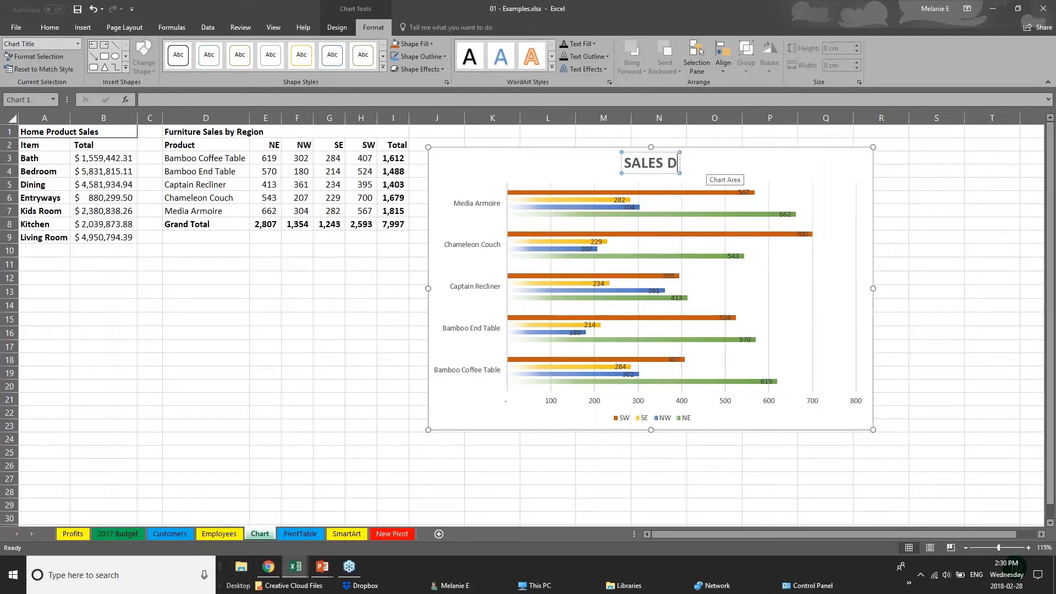
text(ATA)
click(553, 405)
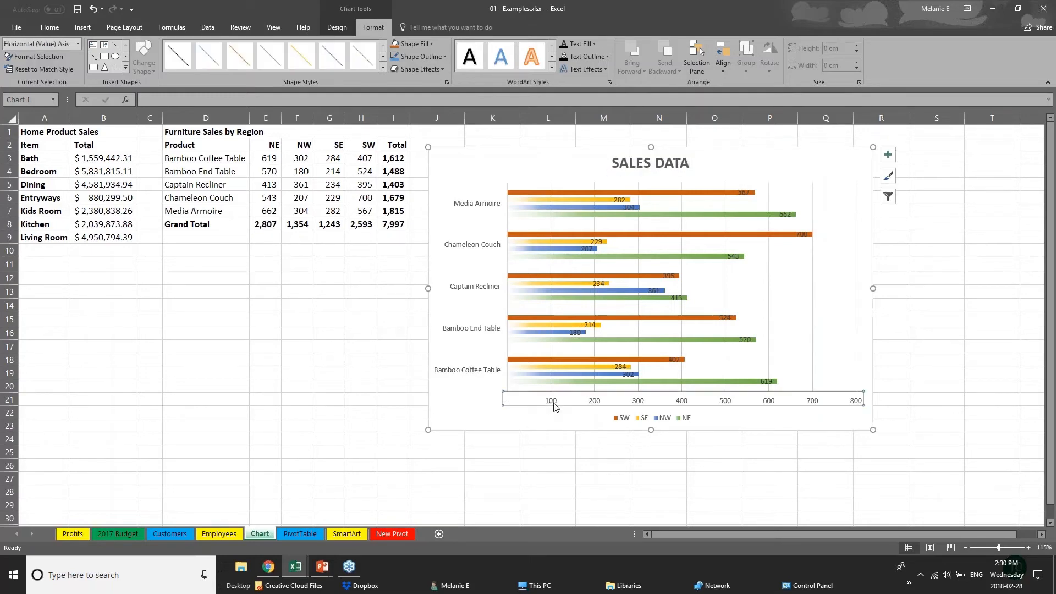
Enlarge the product category axis labels by two font-size steps
click(499, 329)
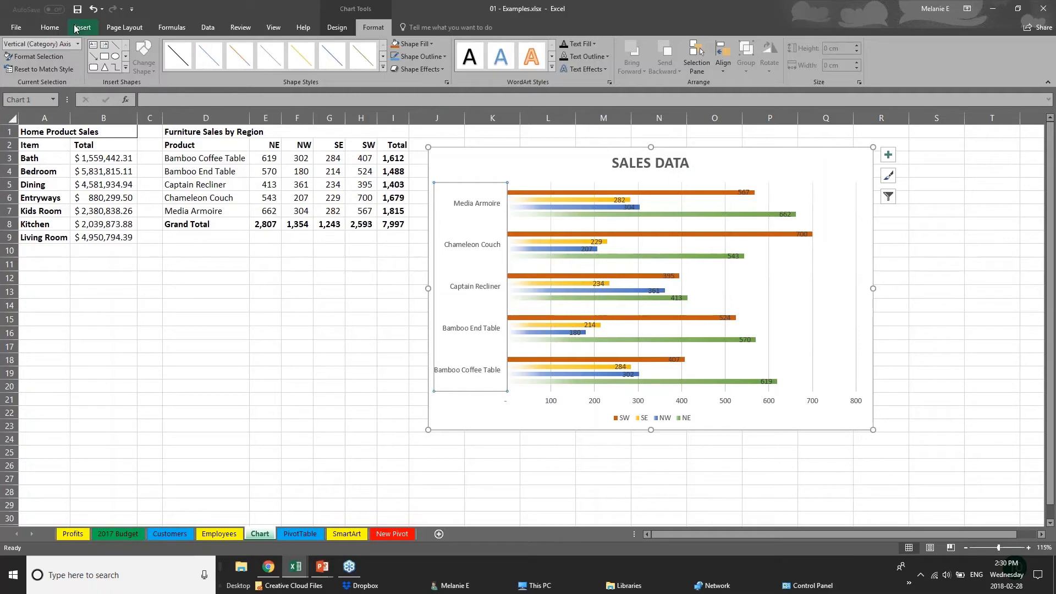
click(49, 27)
click(181, 47)
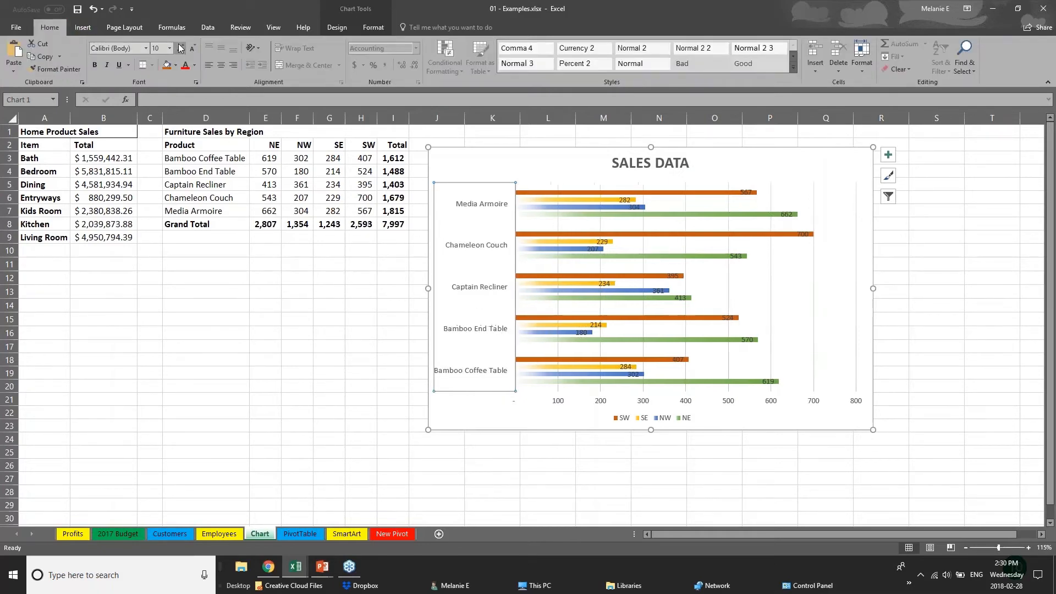
click(181, 47)
click(575, 402)
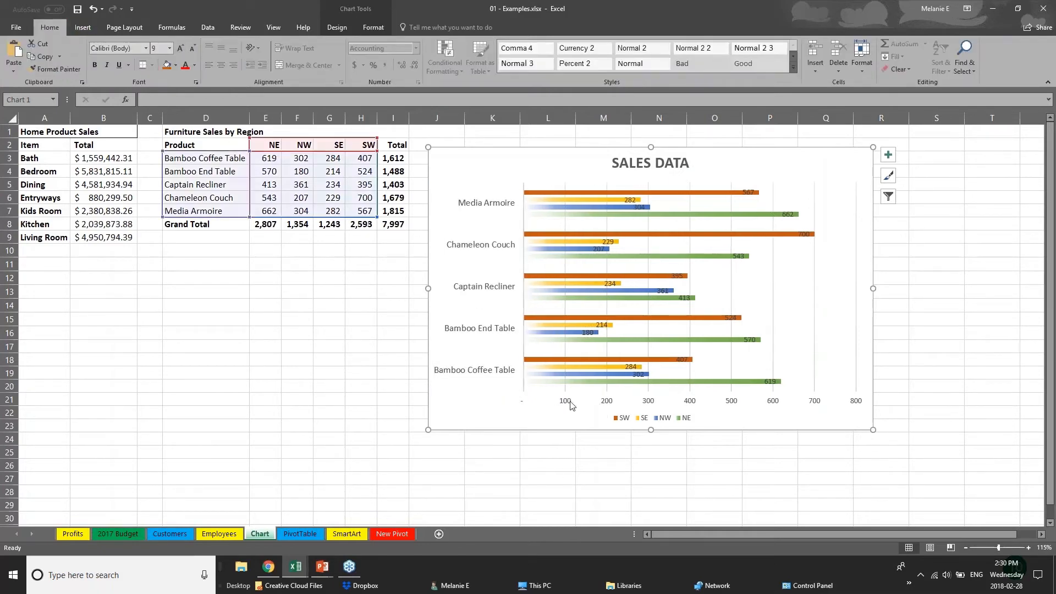
Move the Chameleon Couch 700 data label to the right of its bar
click(568, 405)
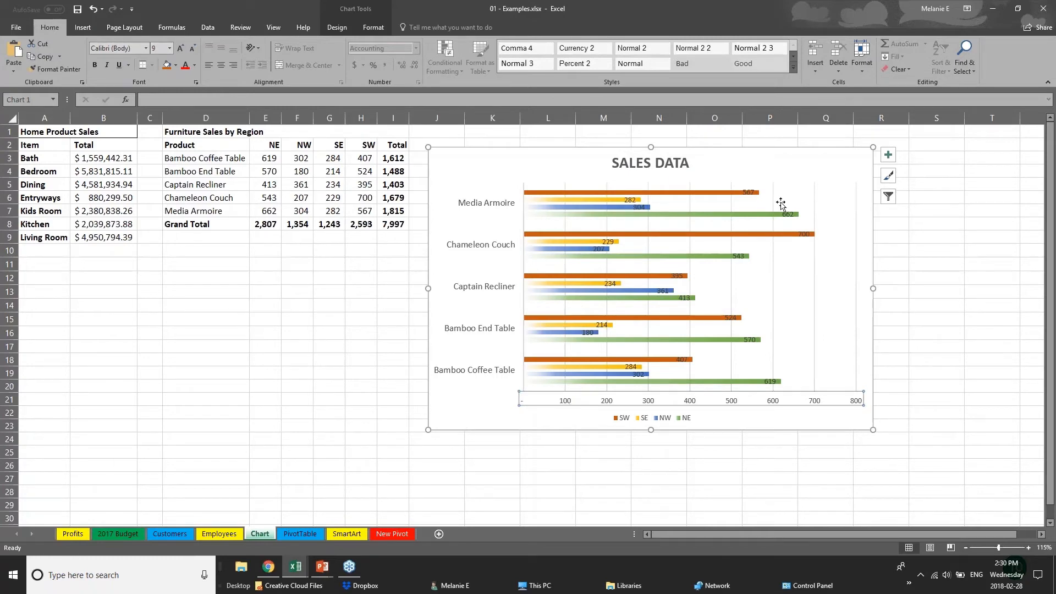
click(803, 234)
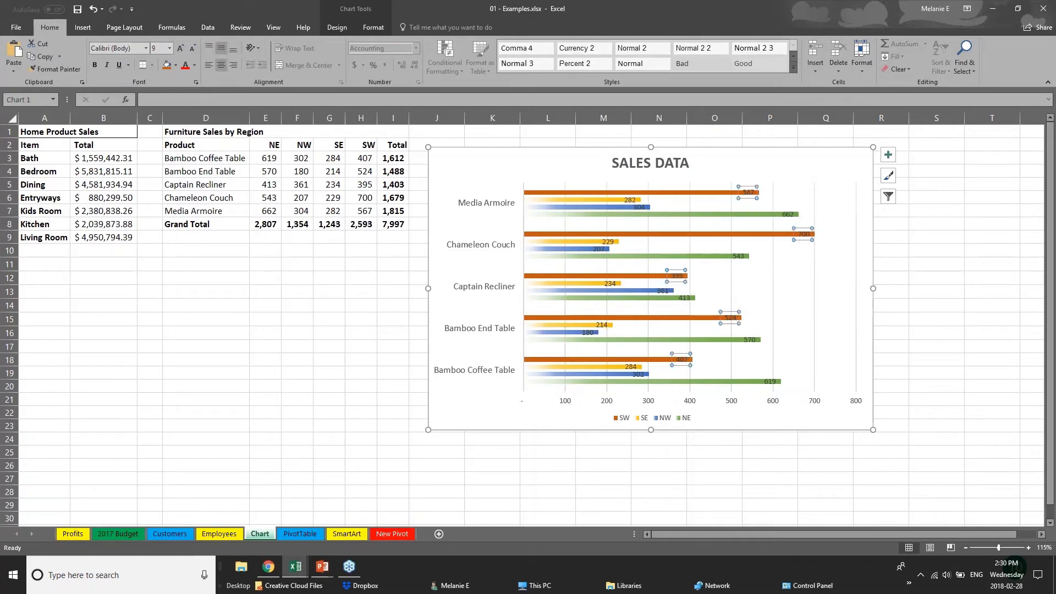
click(804, 235)
drag(827, 235, 828, 233)
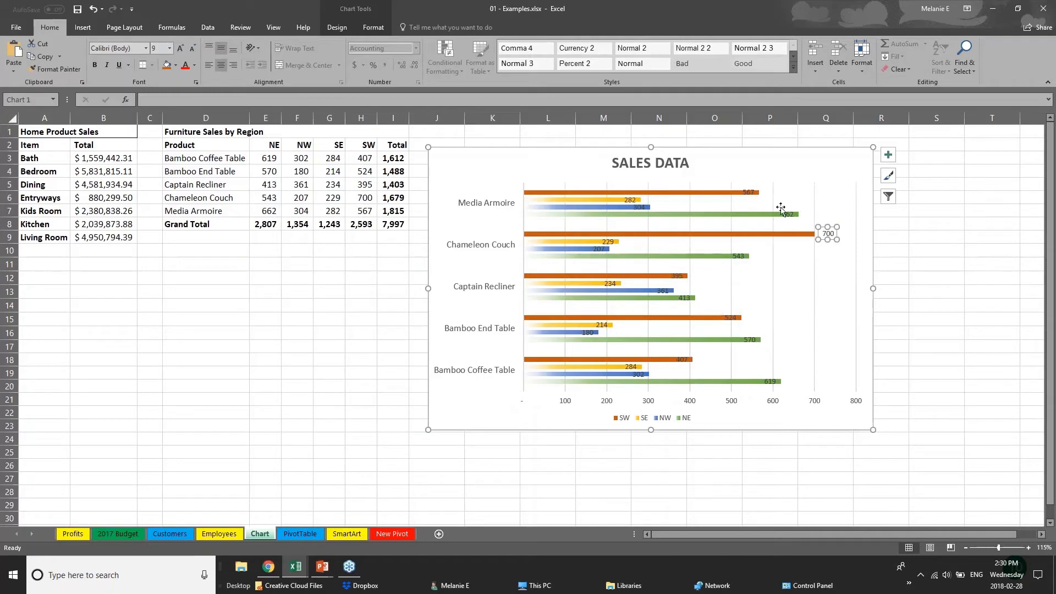
click(749, 193)
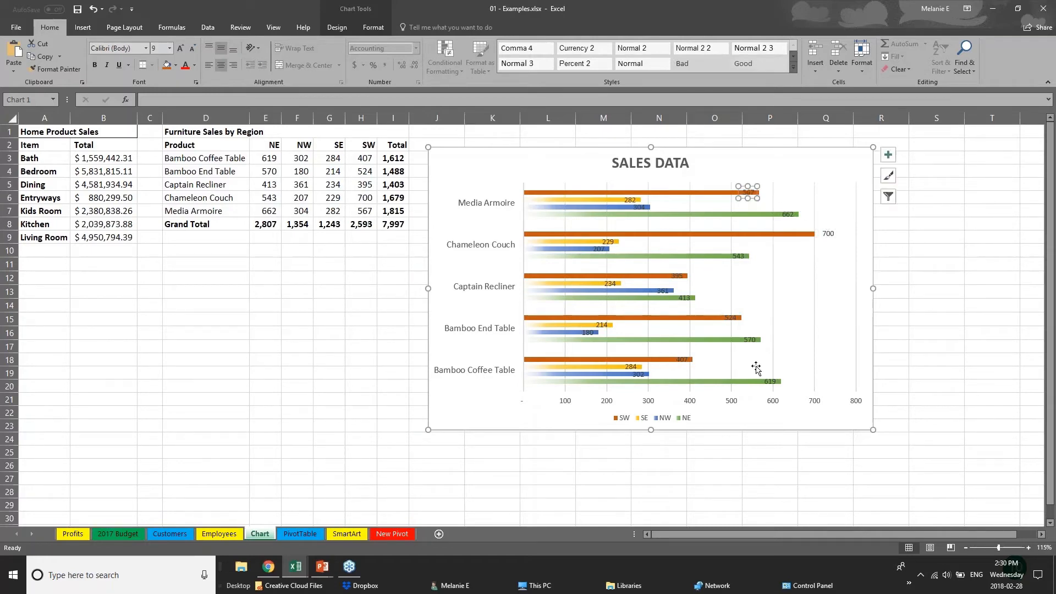
Delete the horizontal value axis from the chart
click(688, 406)
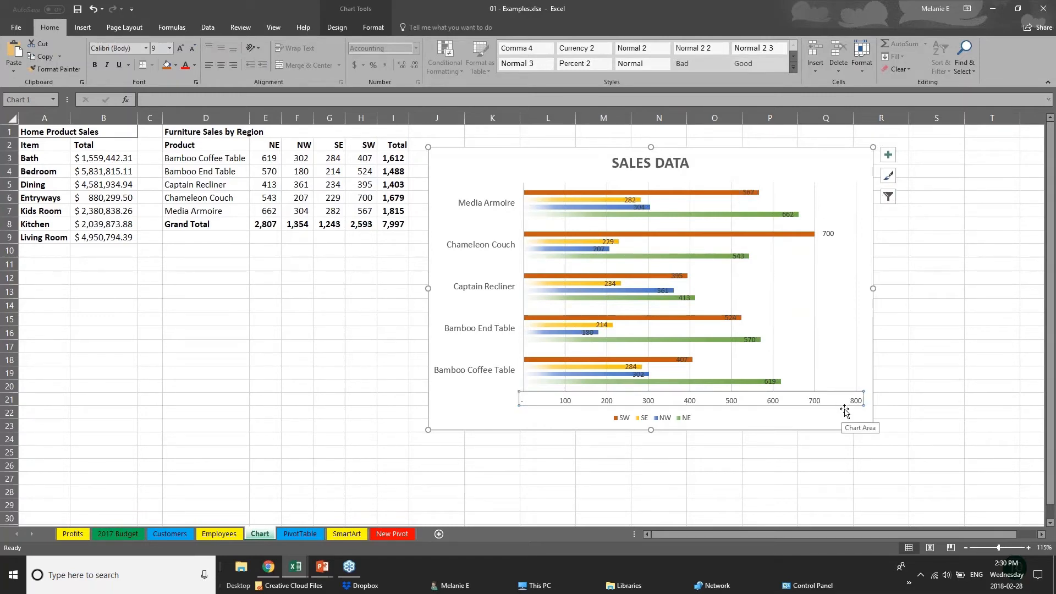
key(Delete)
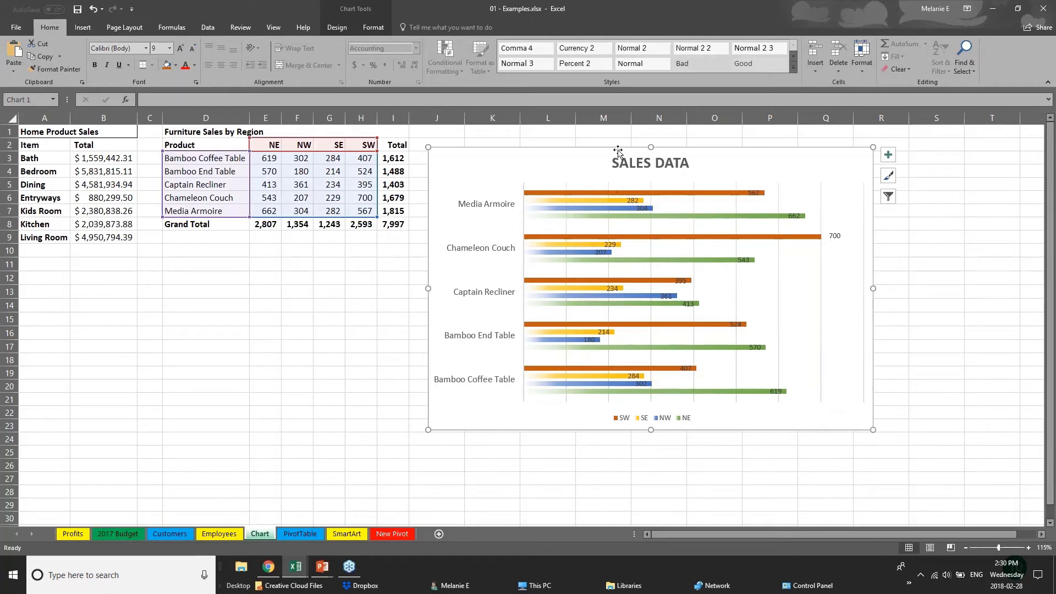
click(337, 27)
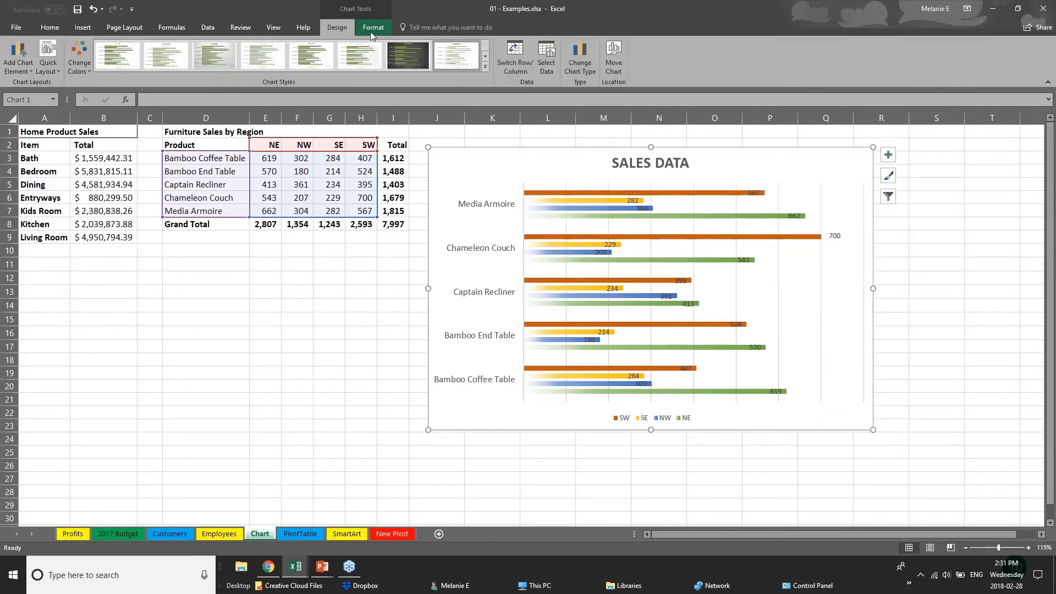
click(374, 28)
click(337, 26)
Select the SW, SE and NW chart series in turn to reveal their source ranges
click(335, 160)
click(522, 192)
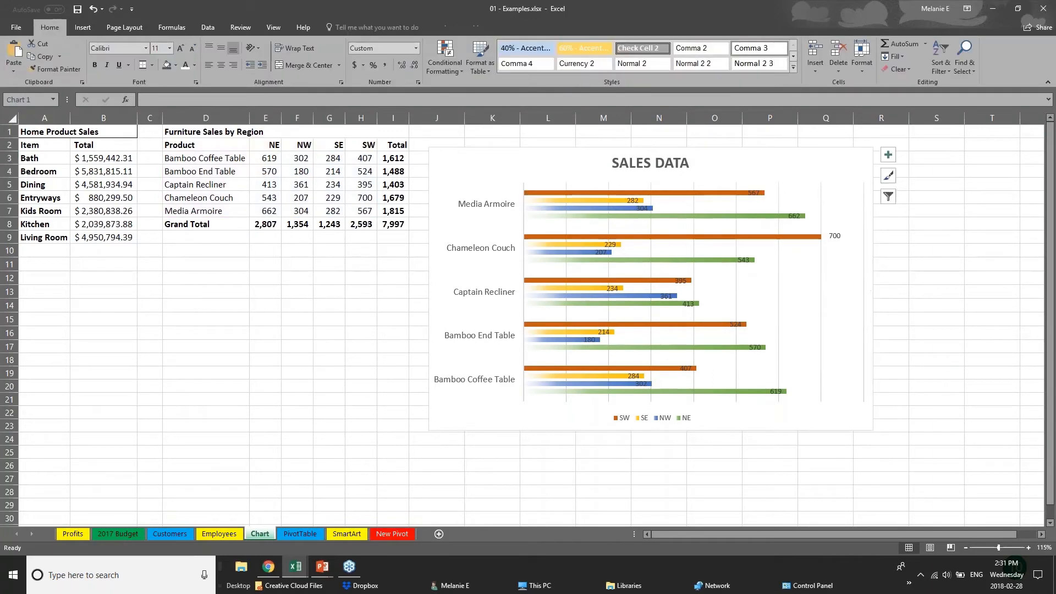
click(592, 193)
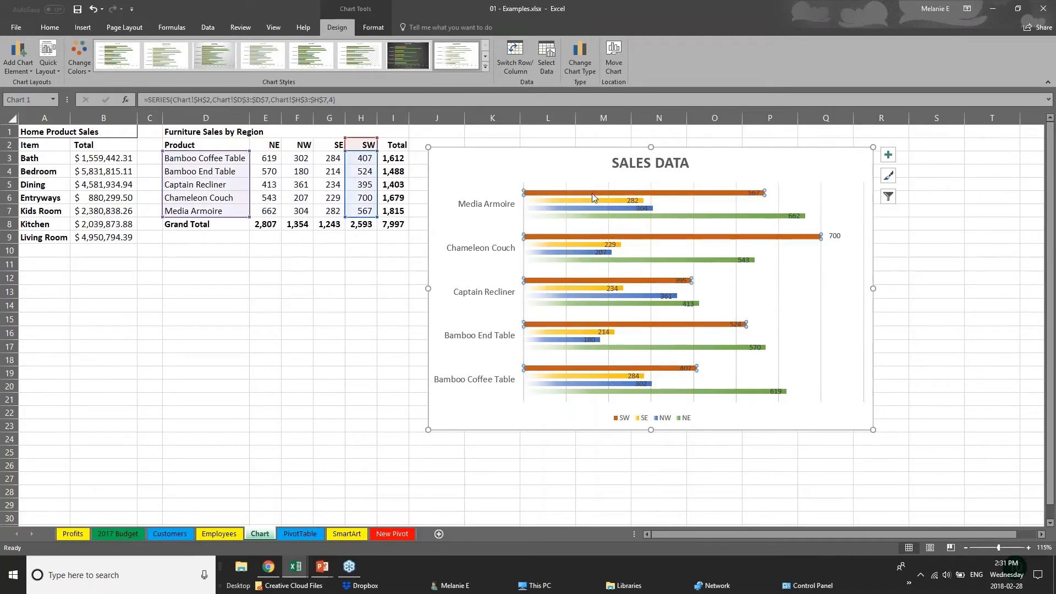
click(601, 201)
click(606, 208)
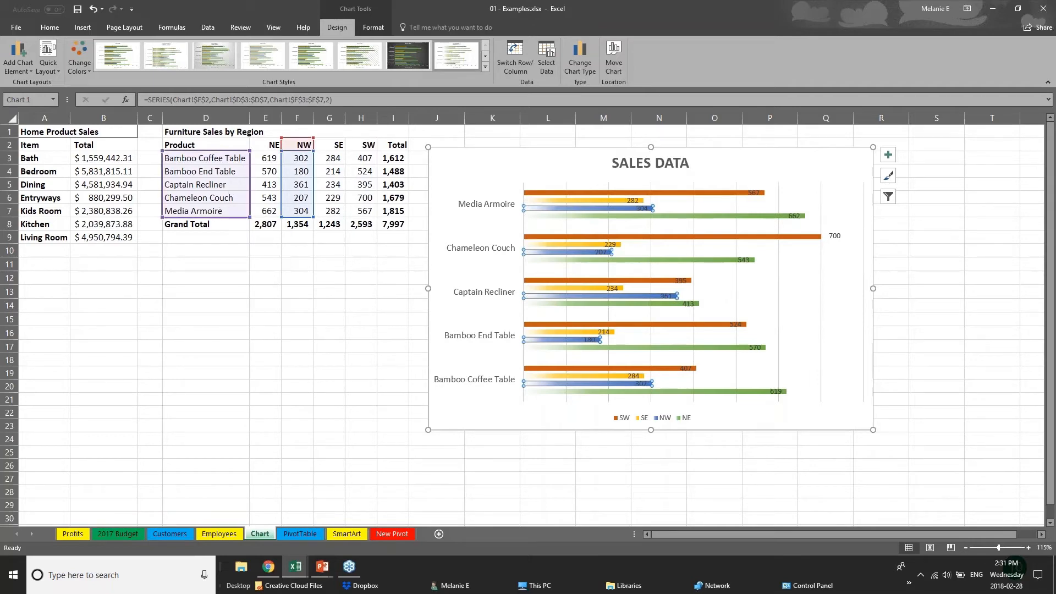
Change Bamboo End Table's NW value in F4 to 181
click(303, 172)
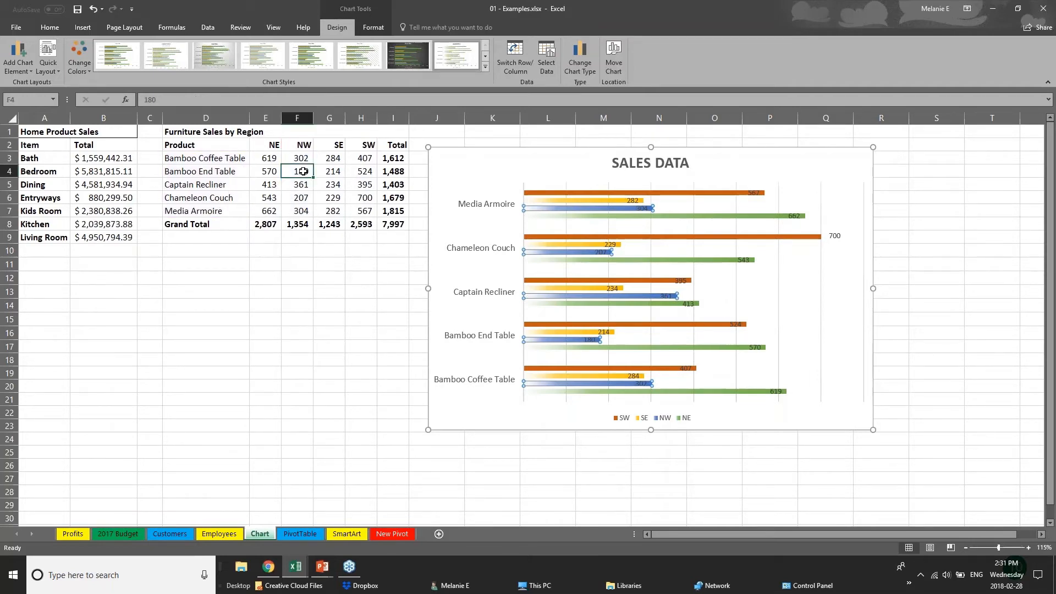
text(1)
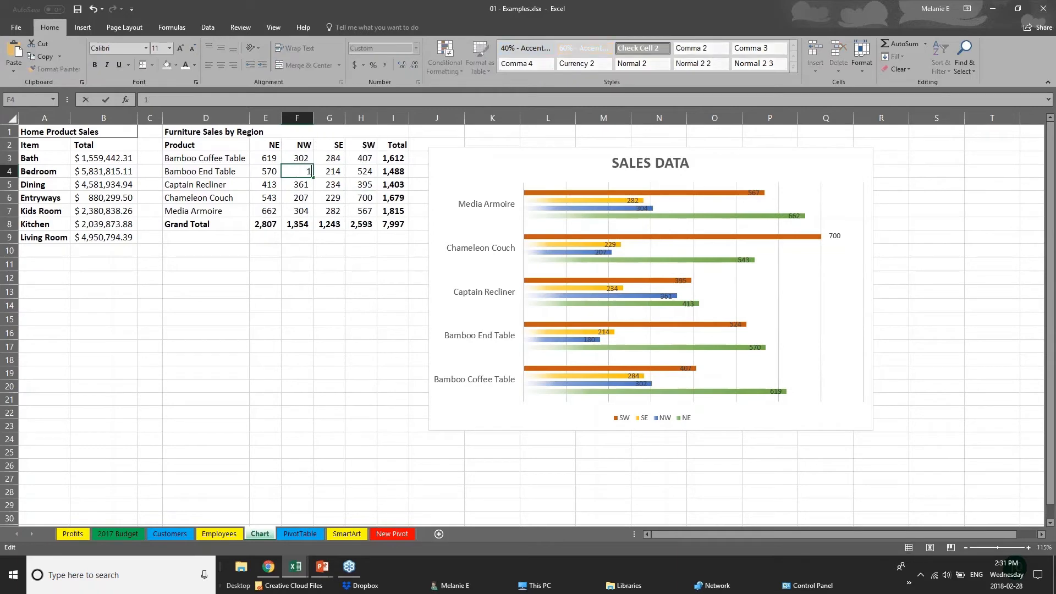
text(81)
key(Return)
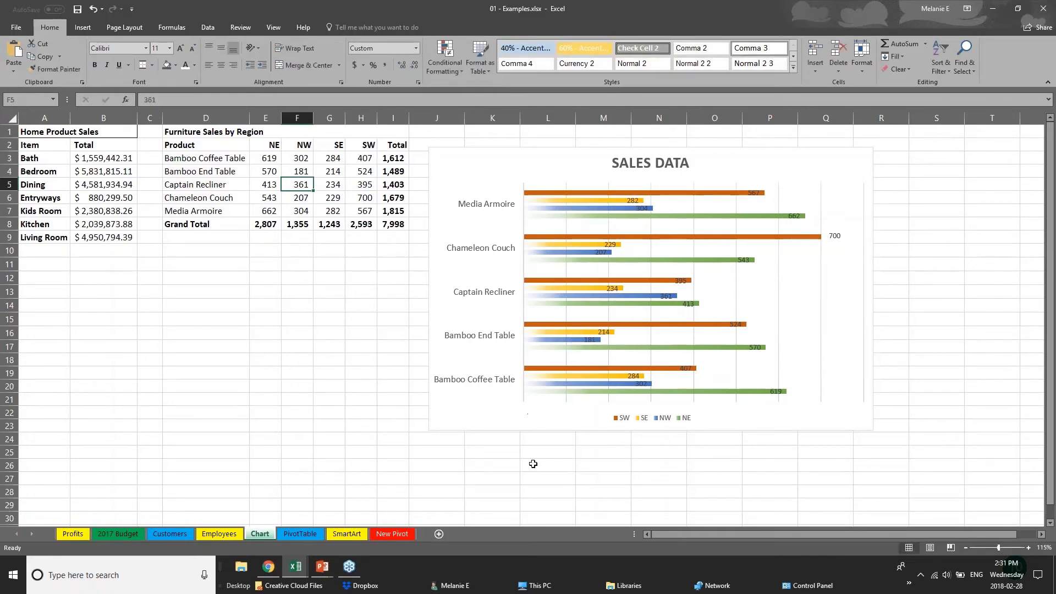
Advance the PowerPoint slide show to Creating Tables, then bring the Webinar Sample Workbook forward
click(322, 567)
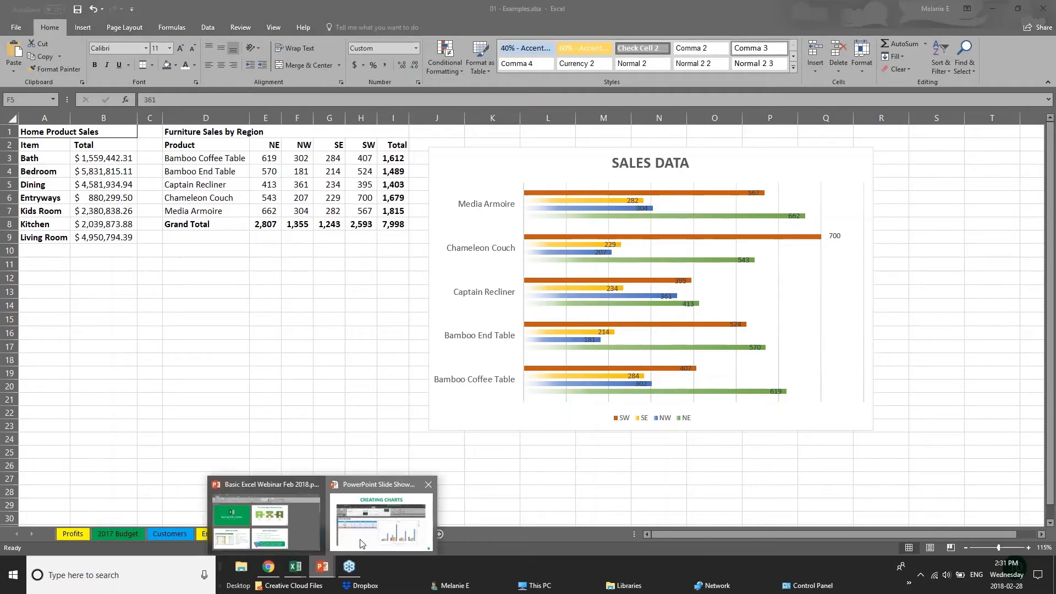
click(361, 543)
key(Right)
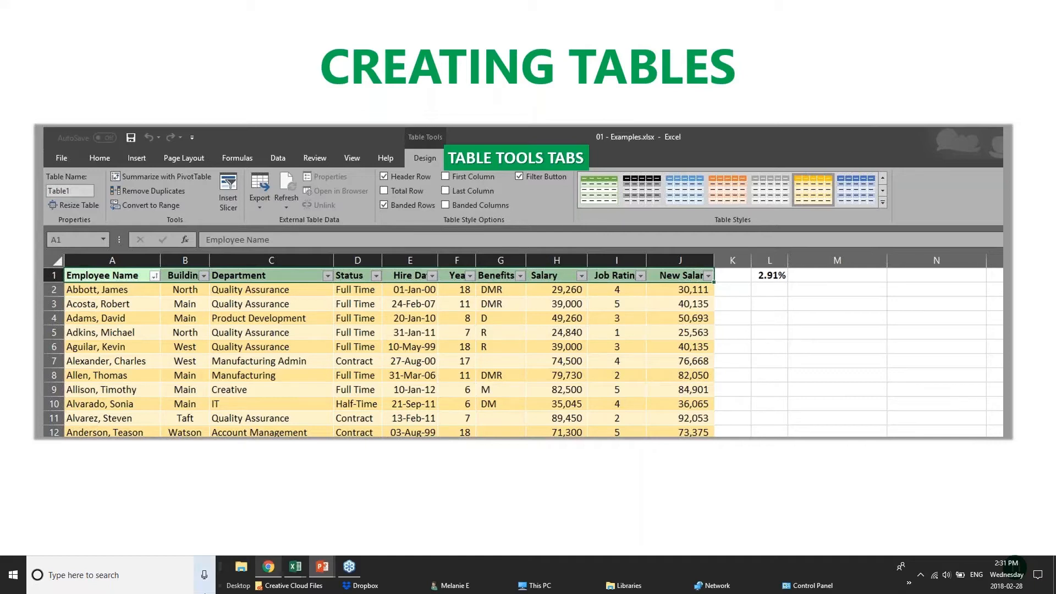
mouse_move(290, 578)
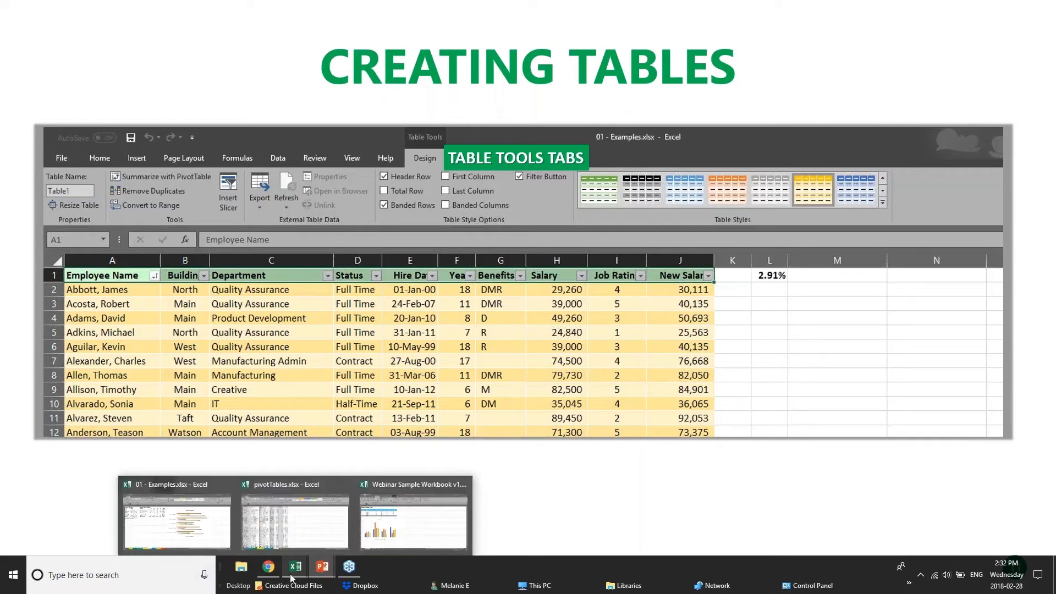
click(408, 523)
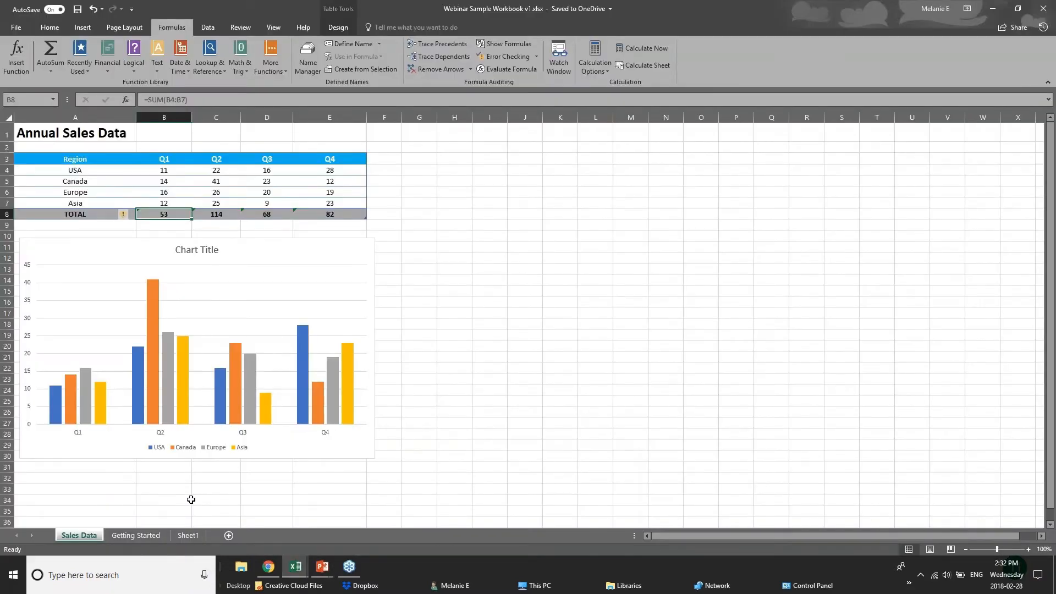
Switch to the Examples workbook's Customers sheet and scroll through the customer database
mouse_move(296, 566)
click(249, 533)
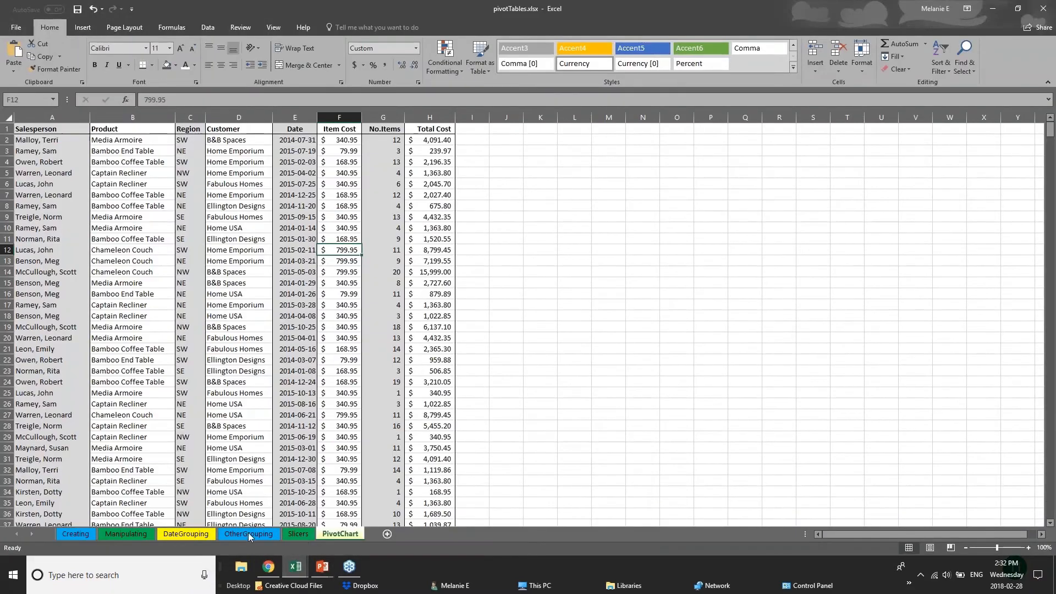
click(309, 534)
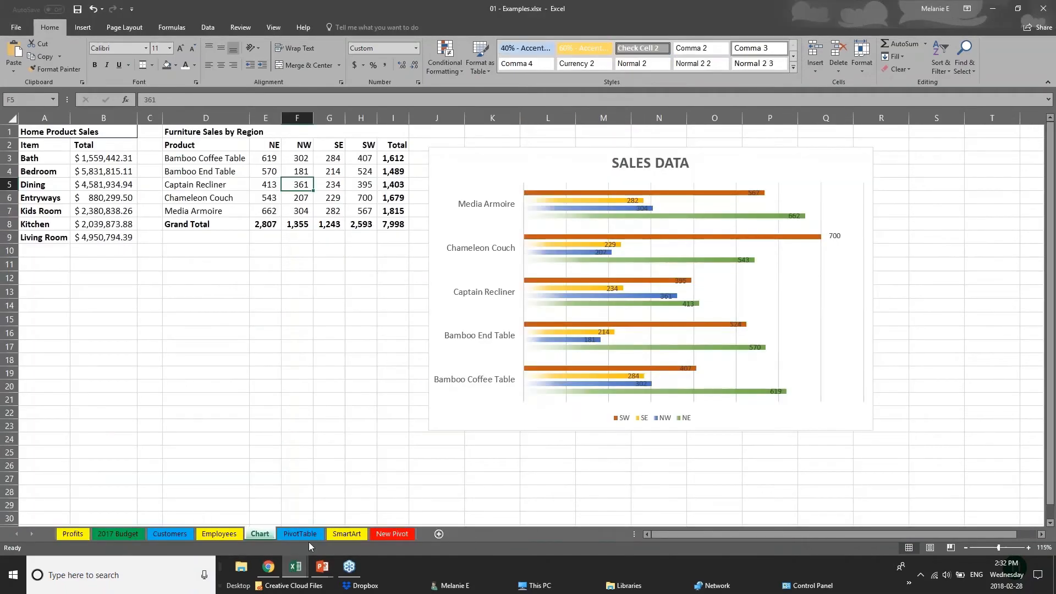
click(172, 535)
click(27, 147)
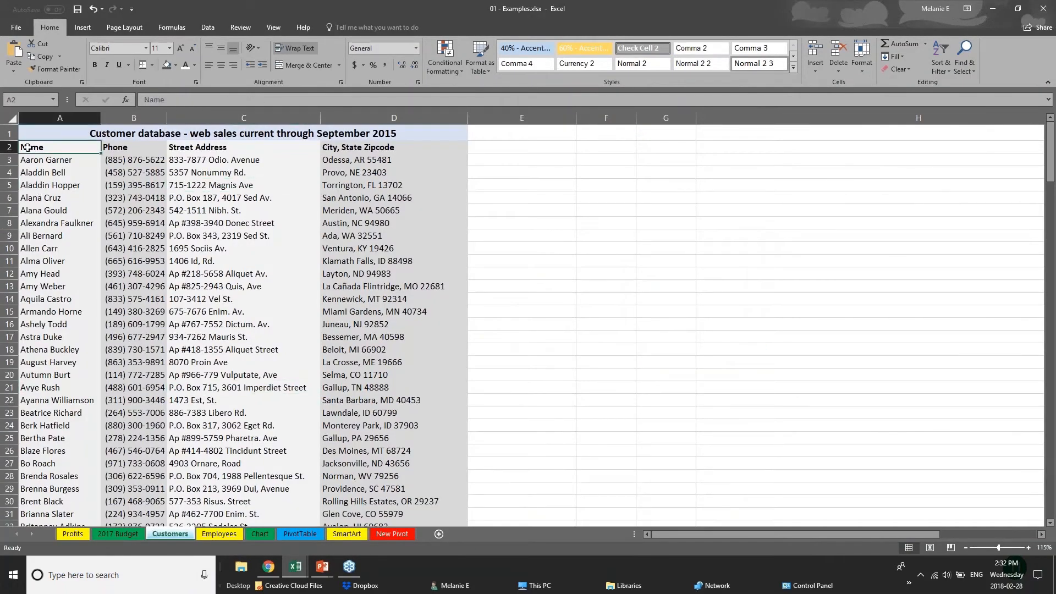
scroll(114, 251, down, 20)
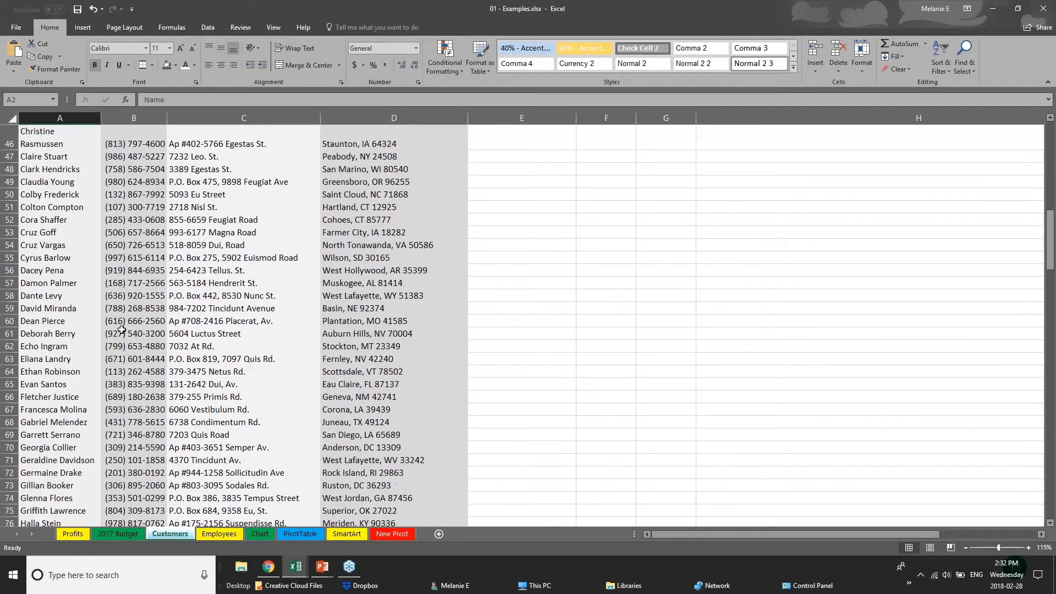
drag(1049, 340, 1047, 461)
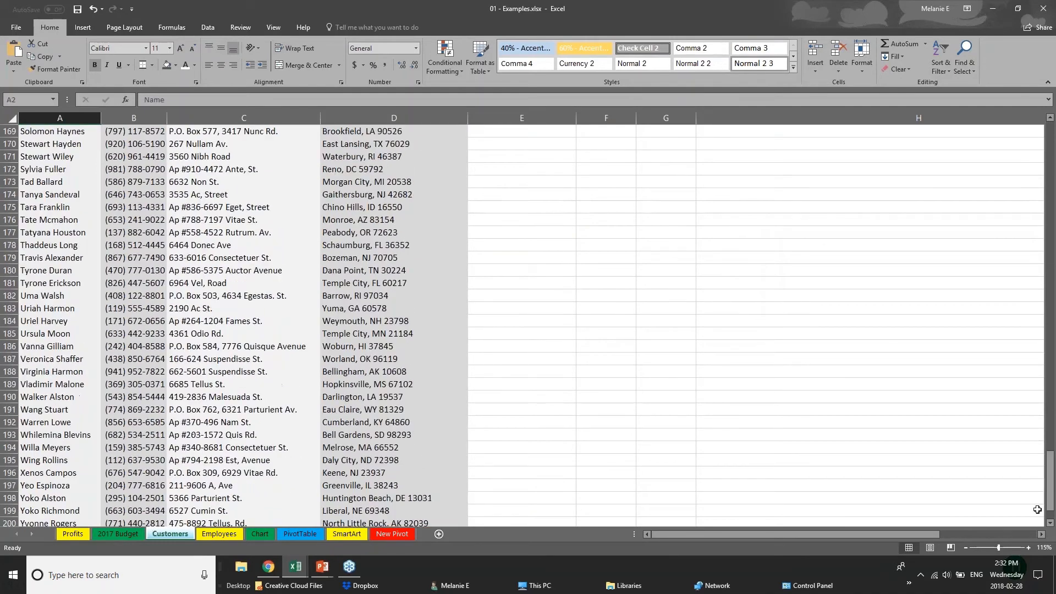
key(Down)
key(Down)
key(Down)
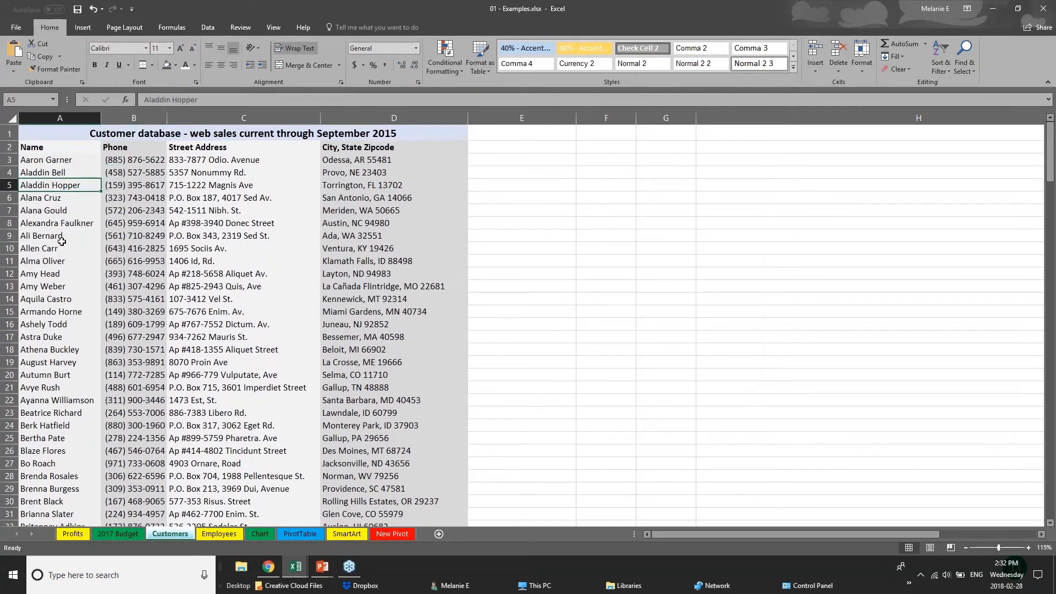
scroll(43, 366, down, 2)
scroll(44, 275, up, 2)
Convert the whole Customers sheet into a table, accepting the large-operation warning
click(12, 119)
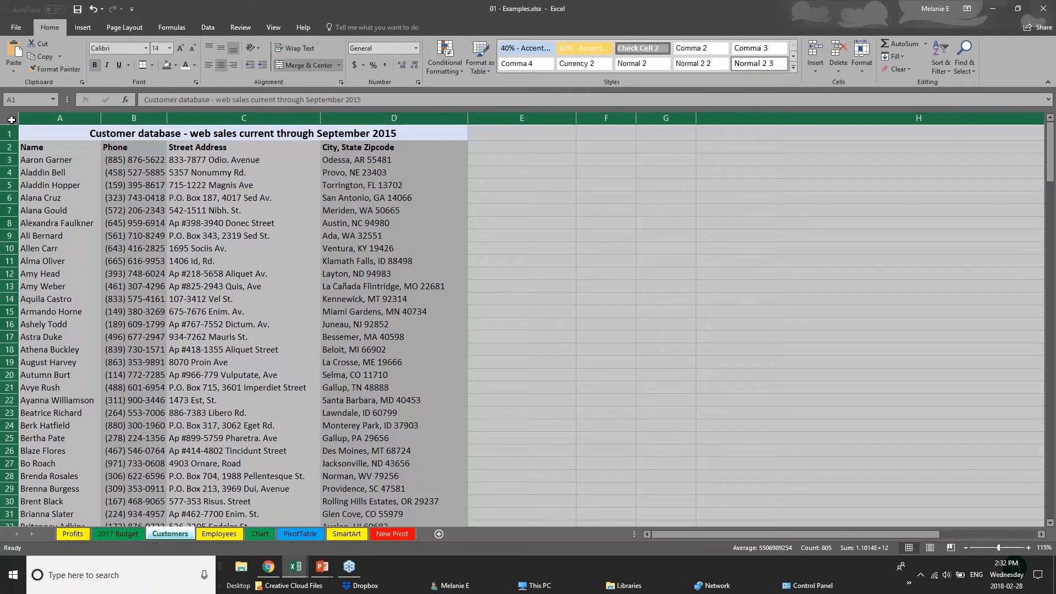
click(80, 29)
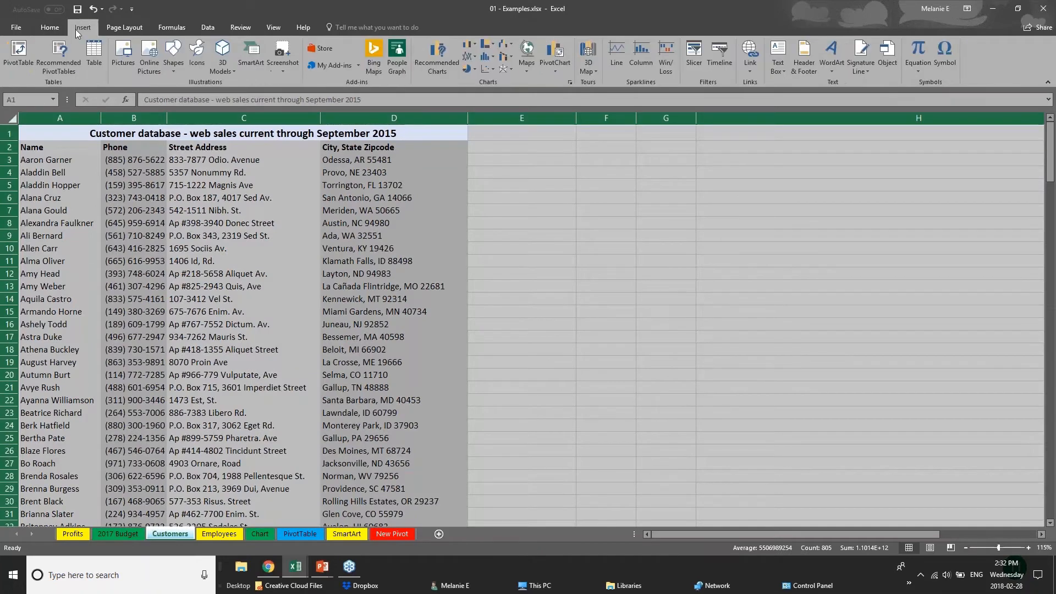
click(95, 56)
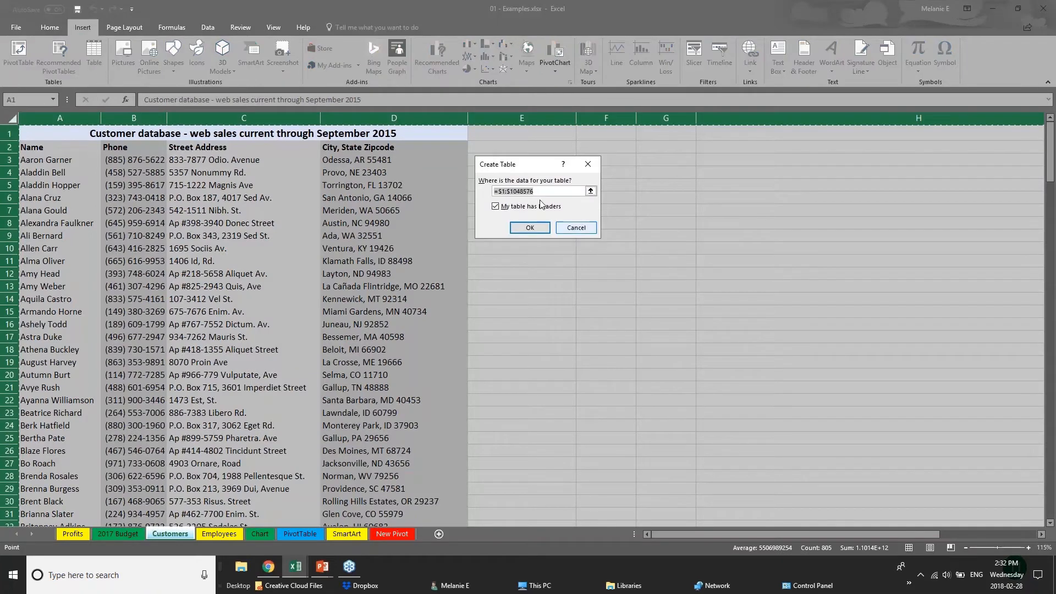
click(534, 231)
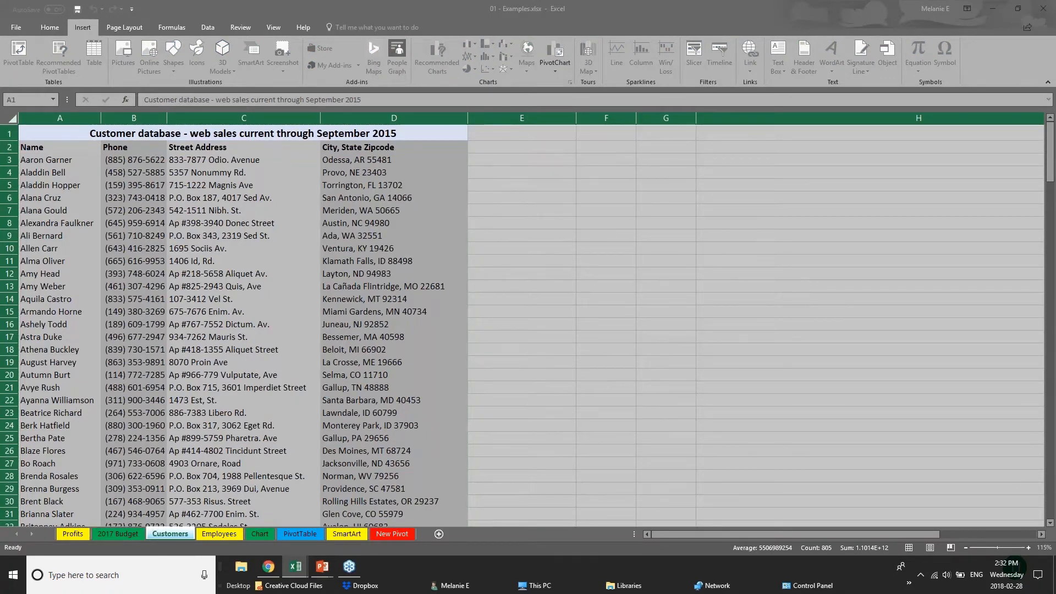
click(511, 229)
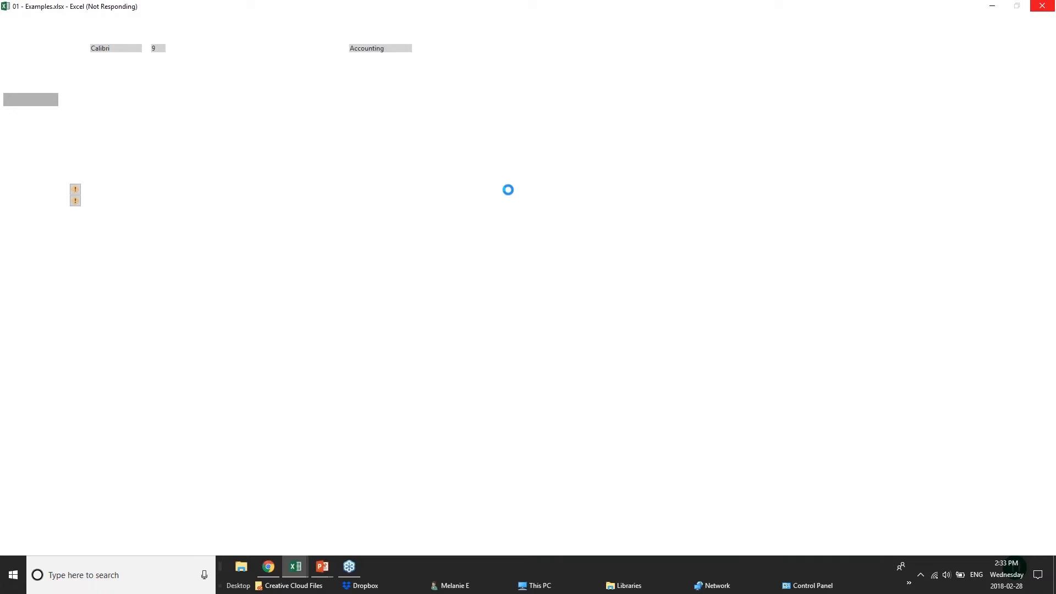
Bring the PowerPoint slide show on the Creating Tables slide to the front
mouse_move(322, 567)
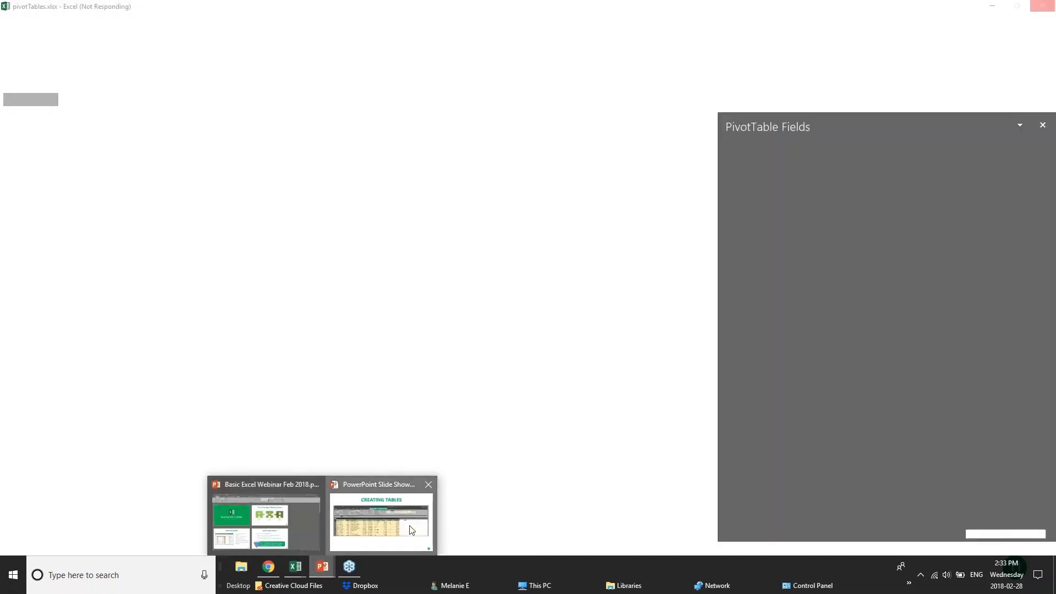
click(412, 530)
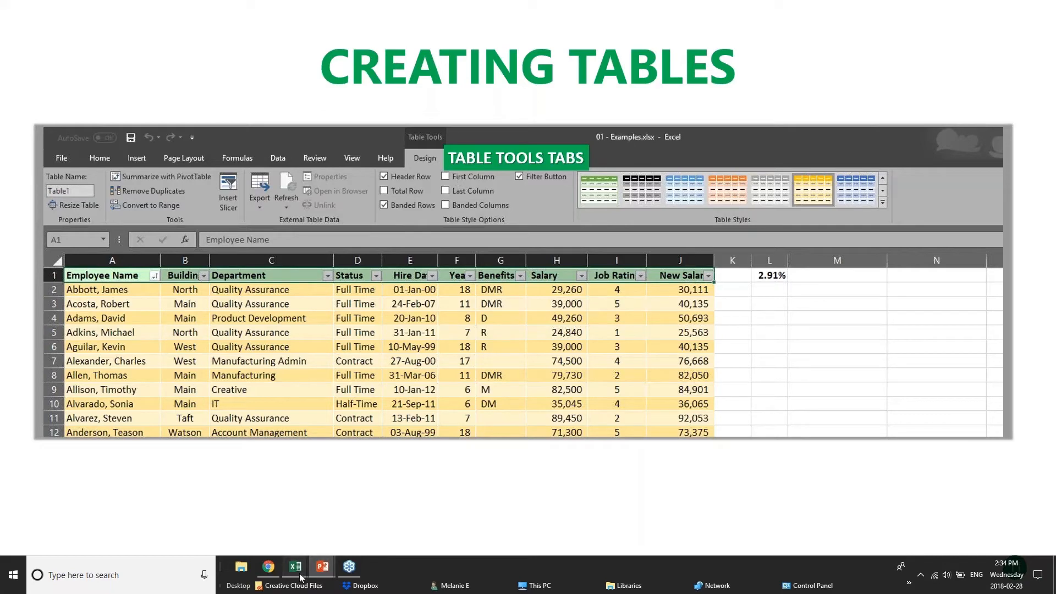
Return to 01 - Examples.xlsx and undo the whole-sheet table conversion
mouse_move(301, 577)
click(254, 517)
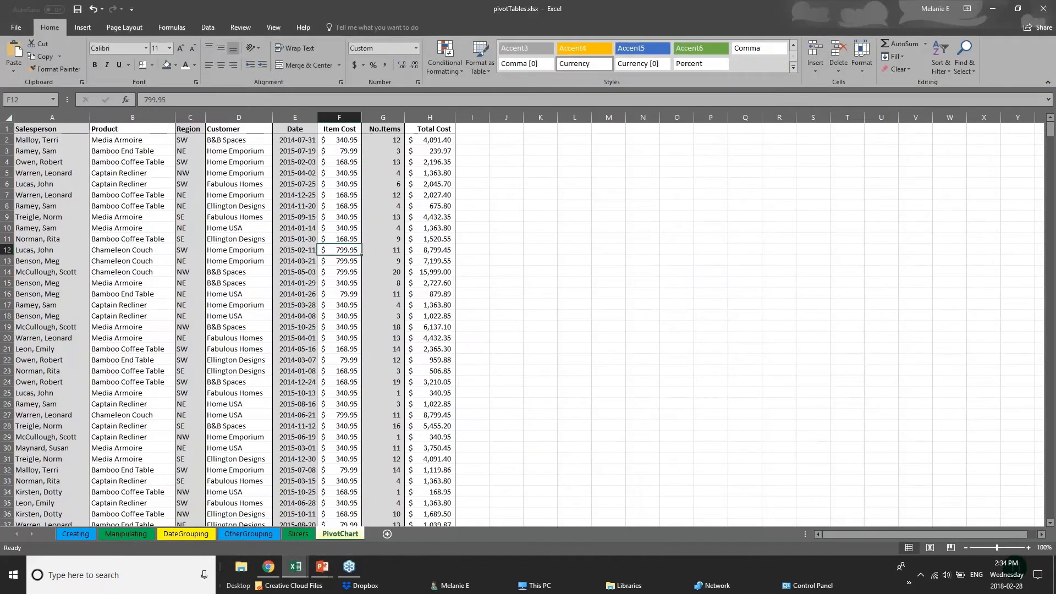
click(189, 522)
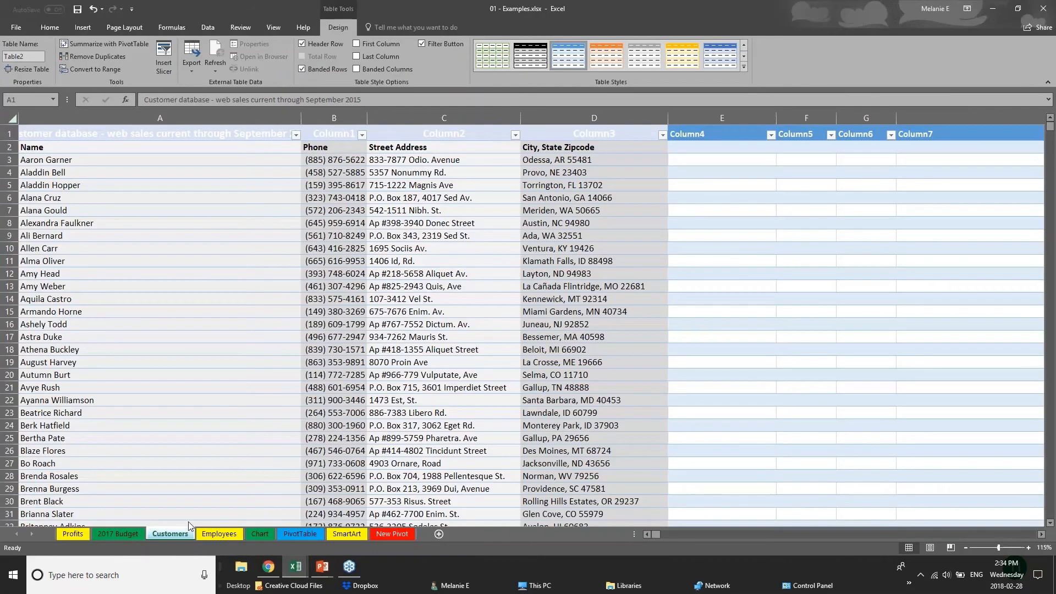
click(674, 275)
key(ctrl+a)
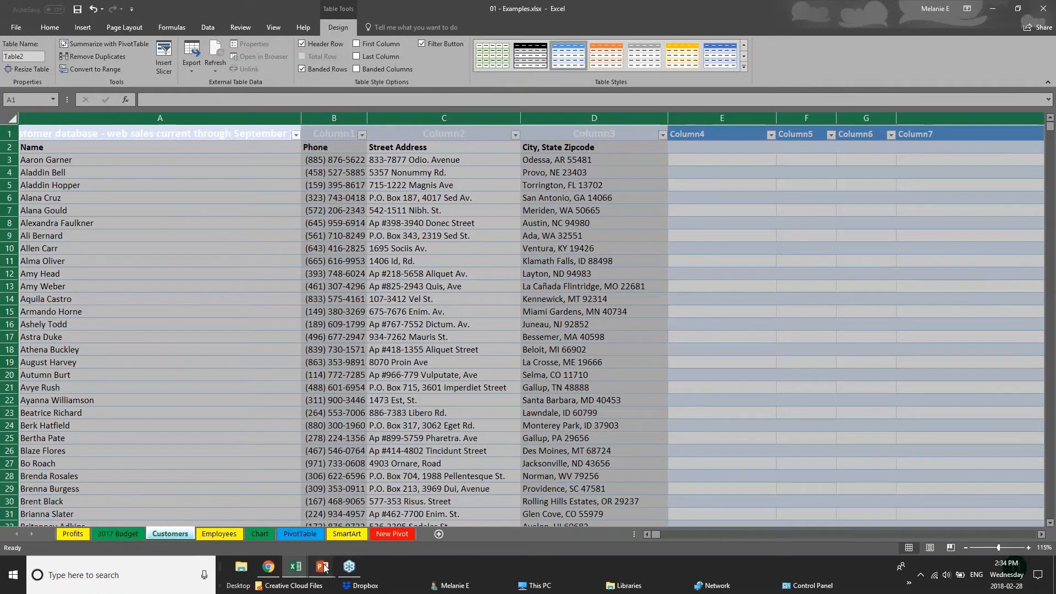
key(ctrl+z)
Insert a table from the merged title cell A1, then undo it
click(51, 134)
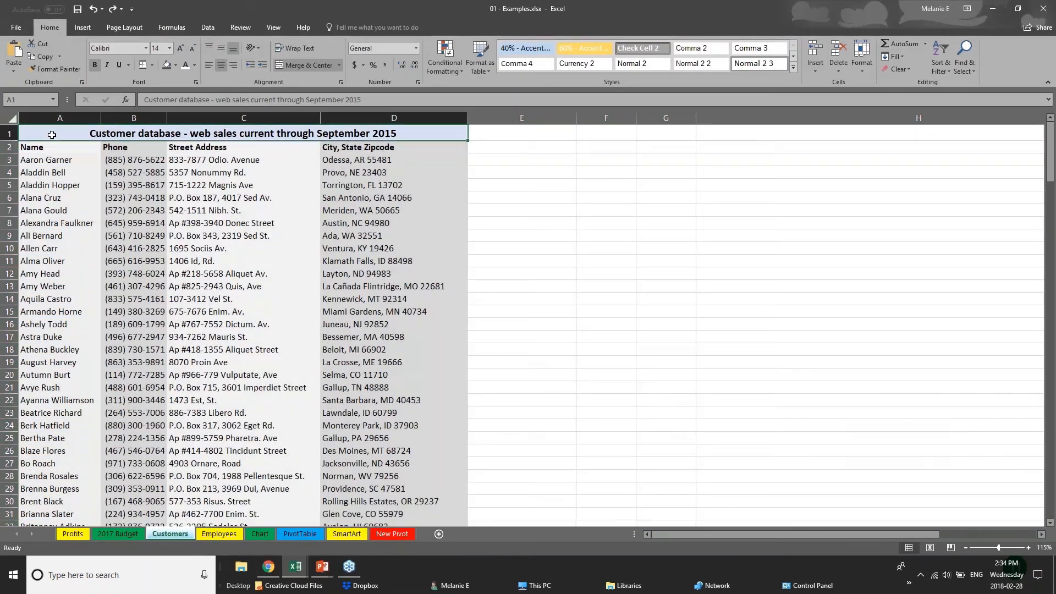
click(11, 121)
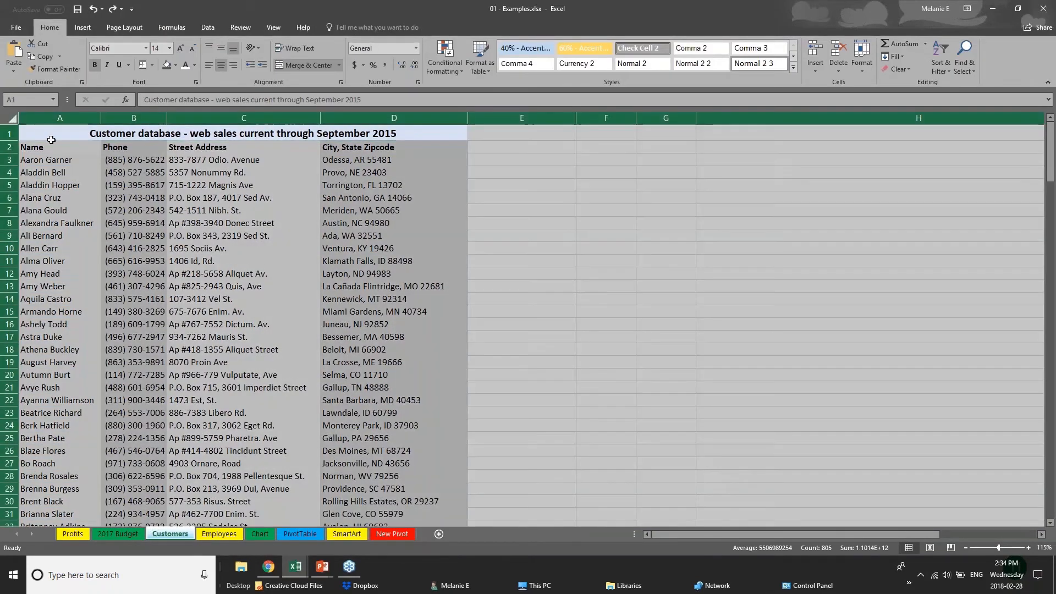
click(177, 171)
click(50, 138)
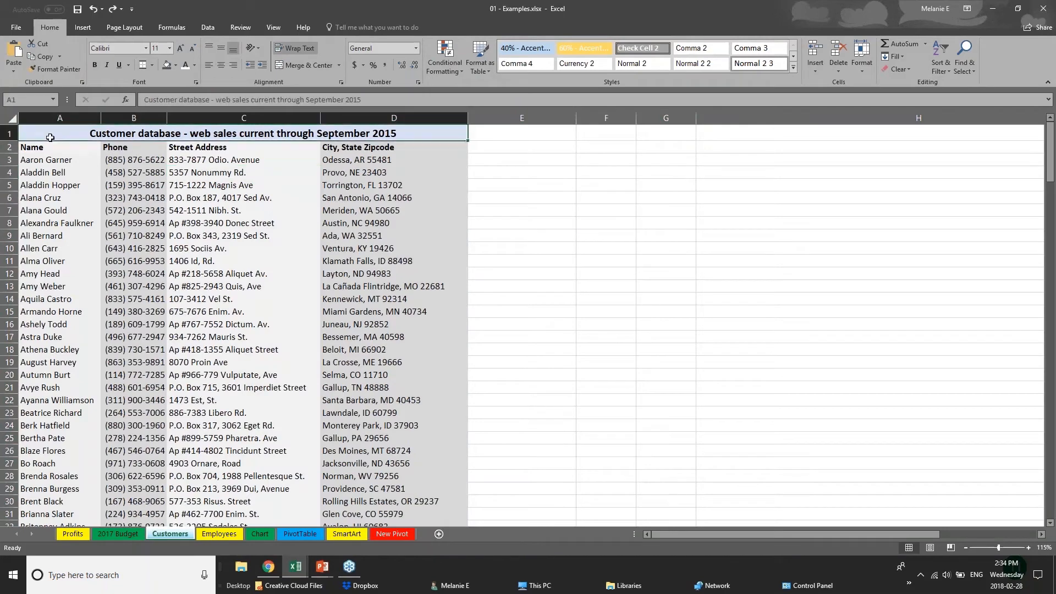
click(82, 27)
click(102, 74)
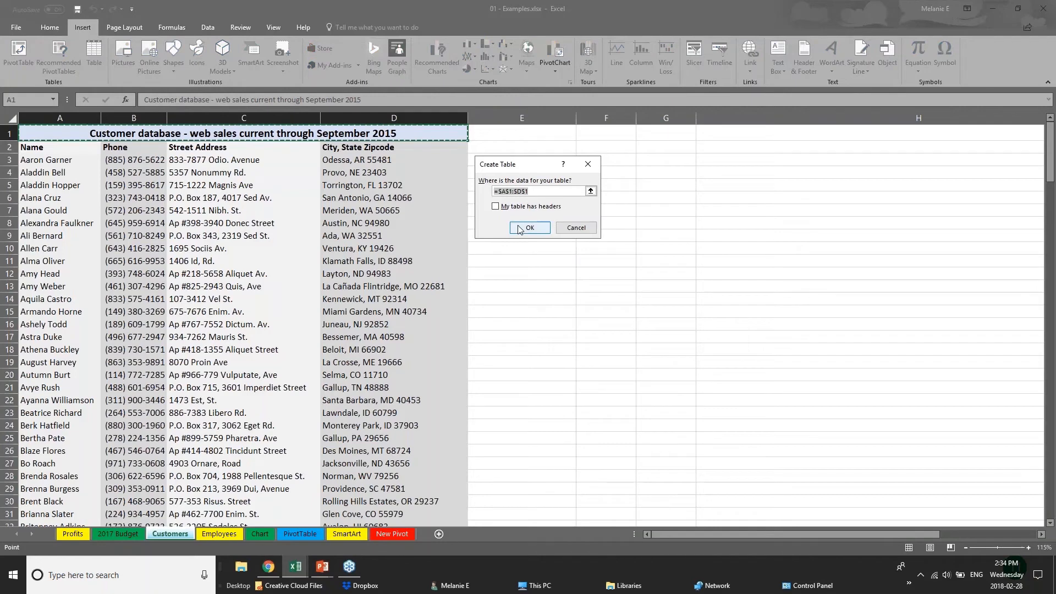
click(527, 228)
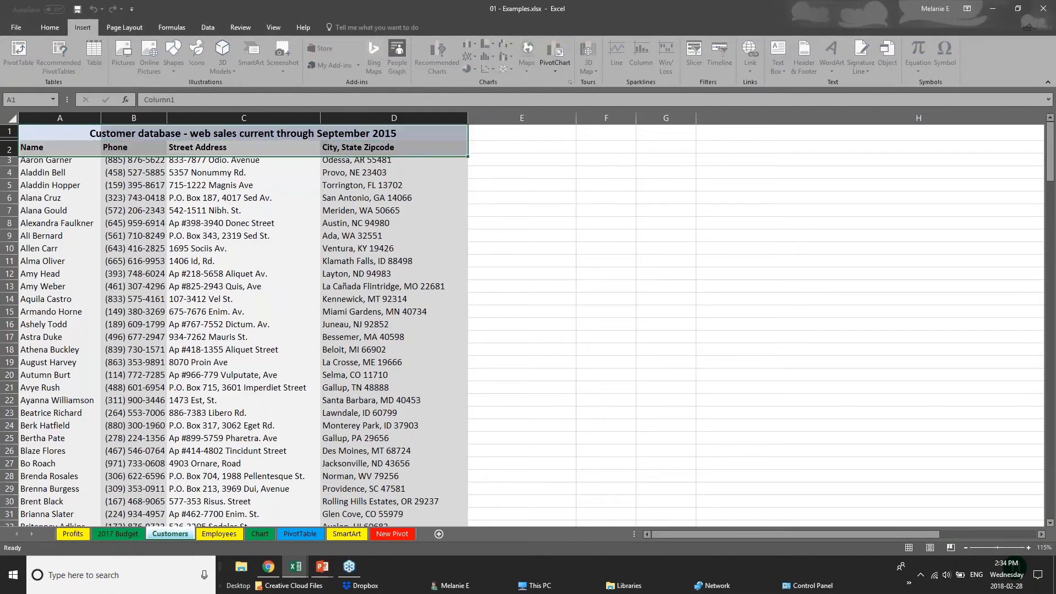
key(ctrl+z)
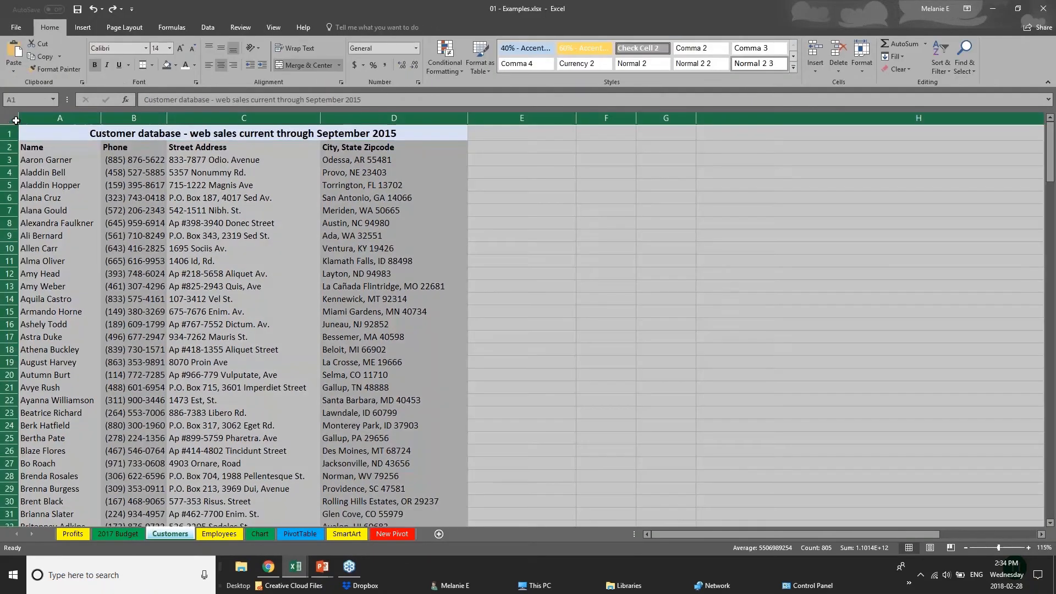
Clear the selection and switch to the Chart sheet
key(ctrl+a)
click(236, 409)
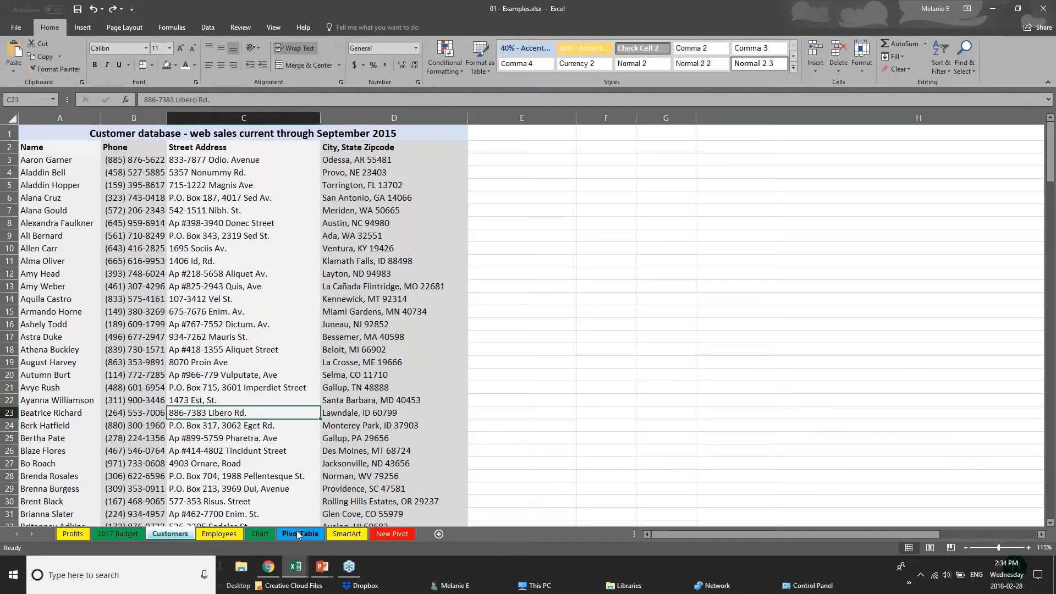
click(263, 537)
click(143, 344)
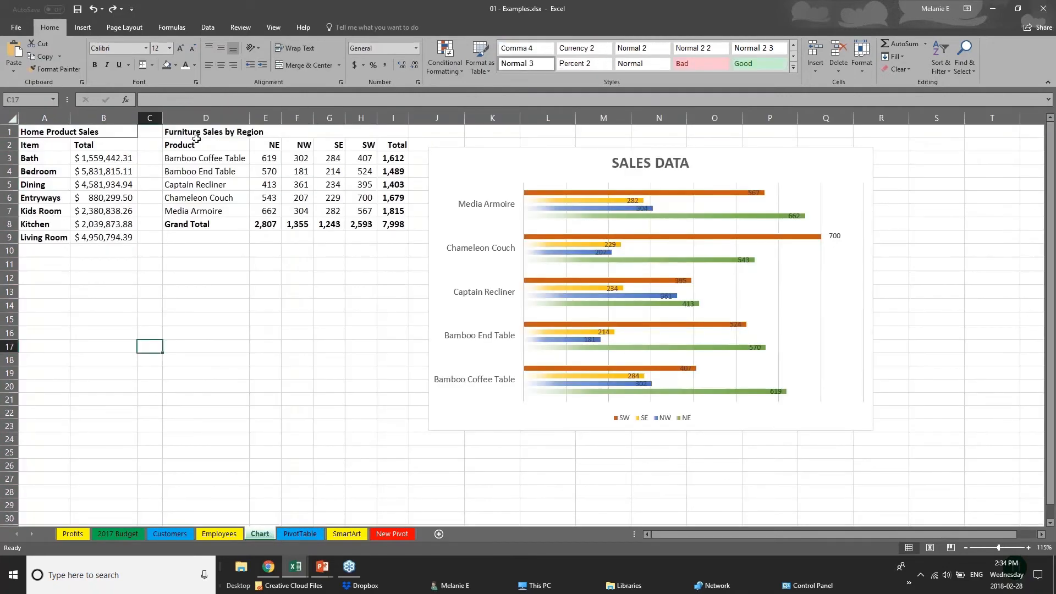
Convert D1:I8 into a table with headers, then reselect the table range
drag(197, 137, 324, 224)
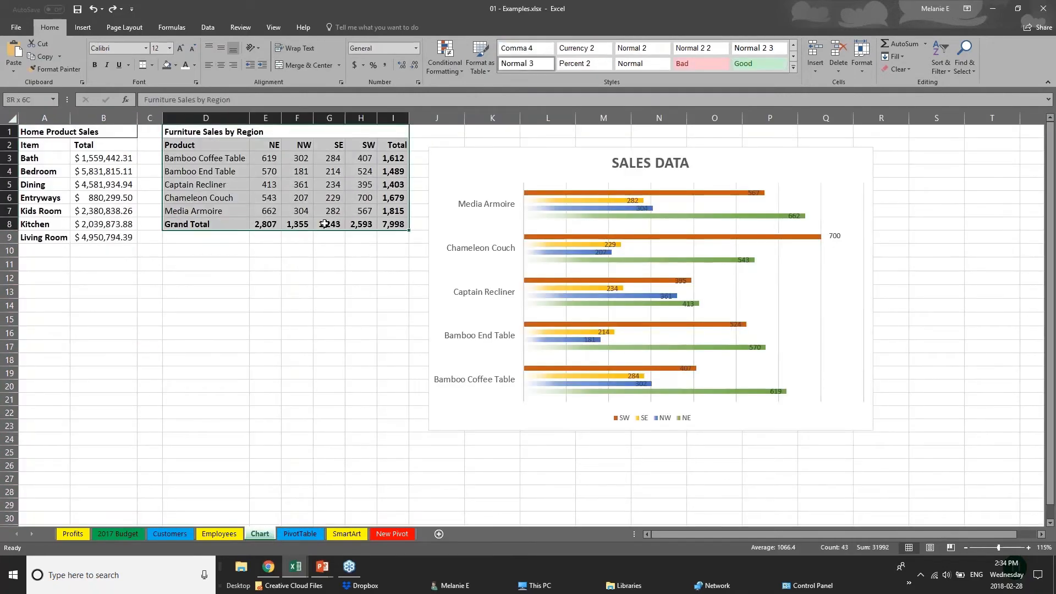
click(82, 27)
click(92, 60)
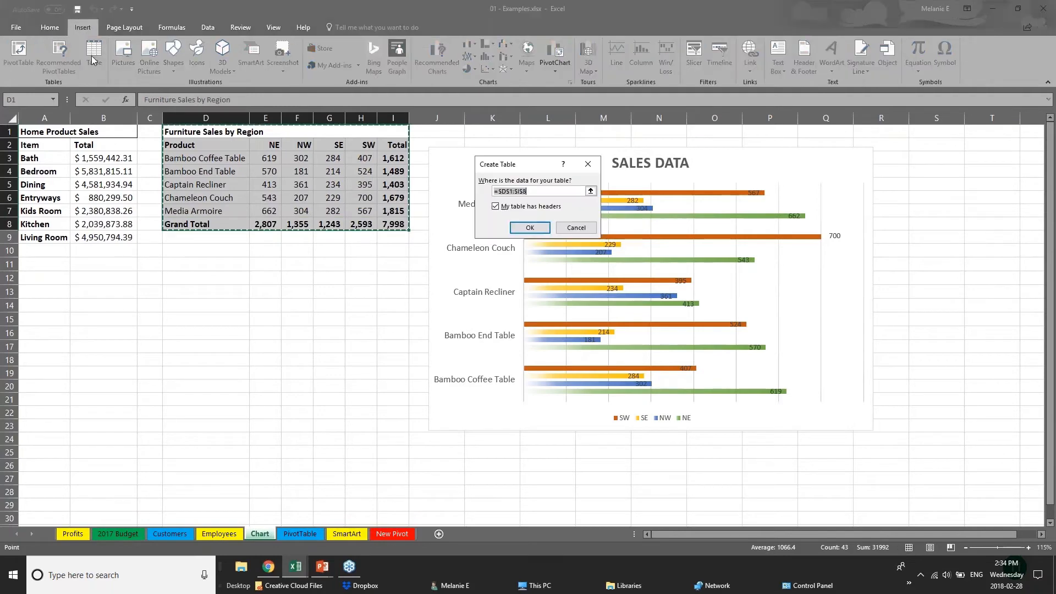
click(531, 232)
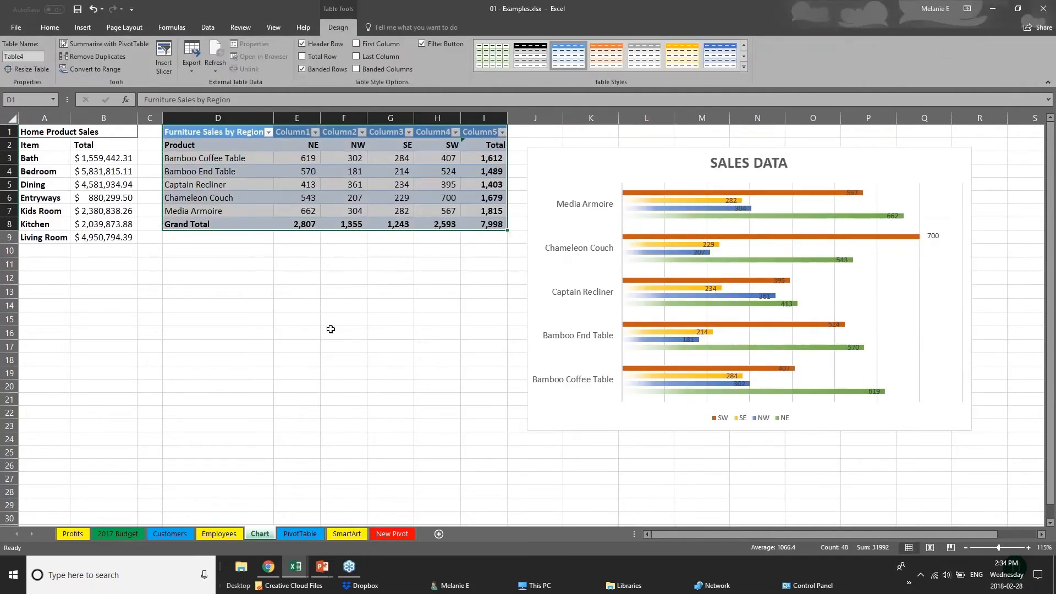
click(330, 329)
drag(236, 136, 499, 231)
Apply an orange Medium table style to the Furniture Sales by Region table
click(744, 67)
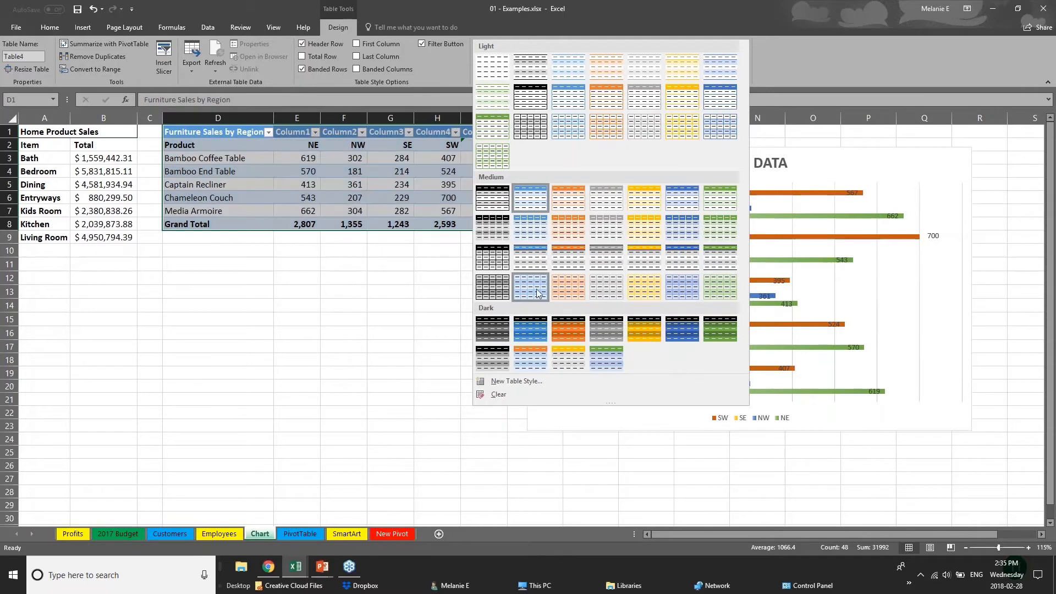
click(575, 265)
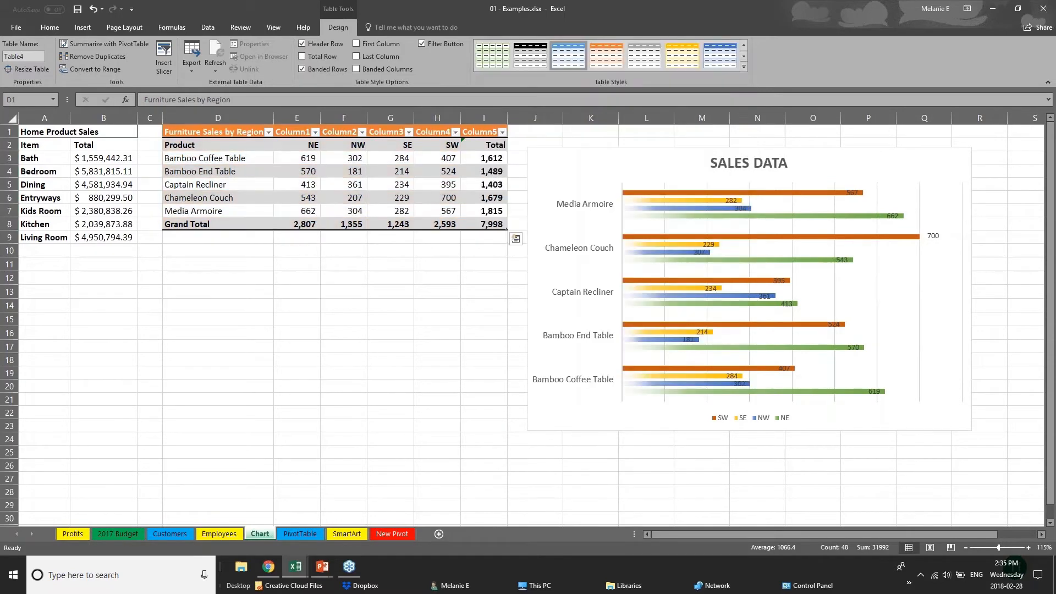
click(250, 224)
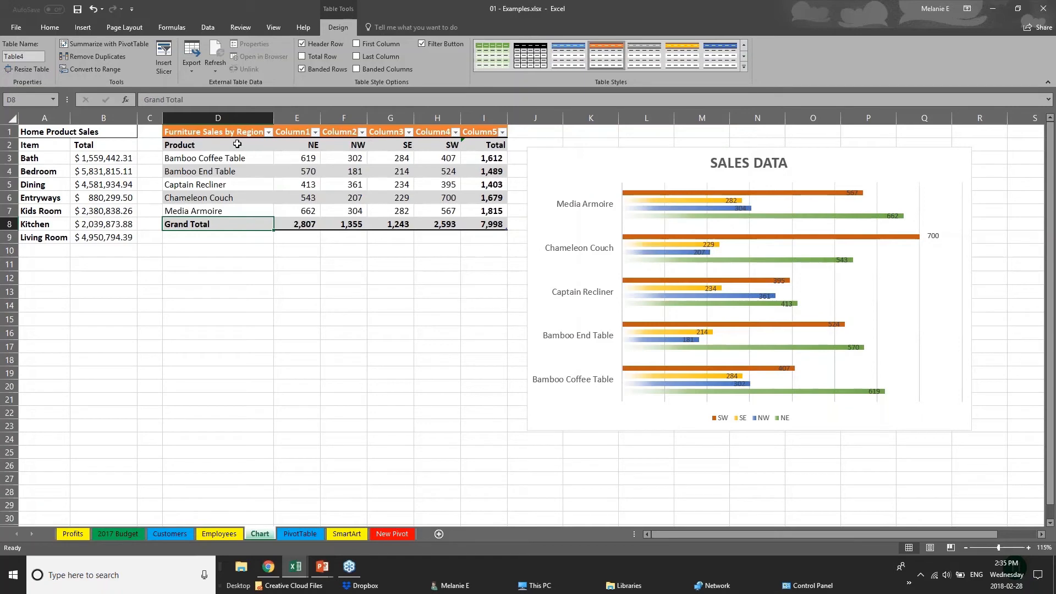
Highlight the table's First Column so the Product names show bold white on orange
click(202, 143)
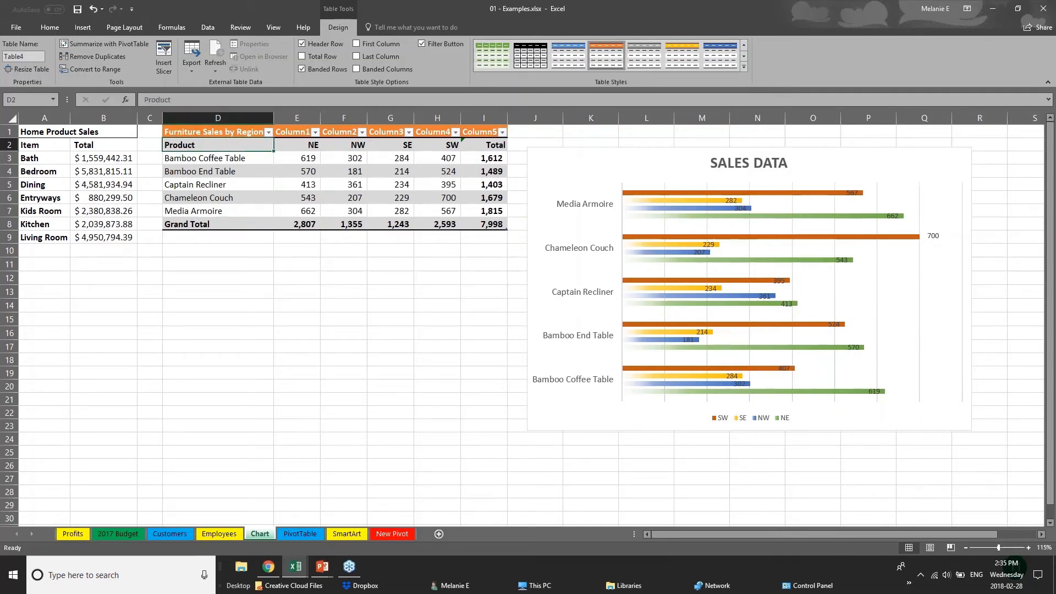
drag(228, 150, 228, 211)
click(357, 44)
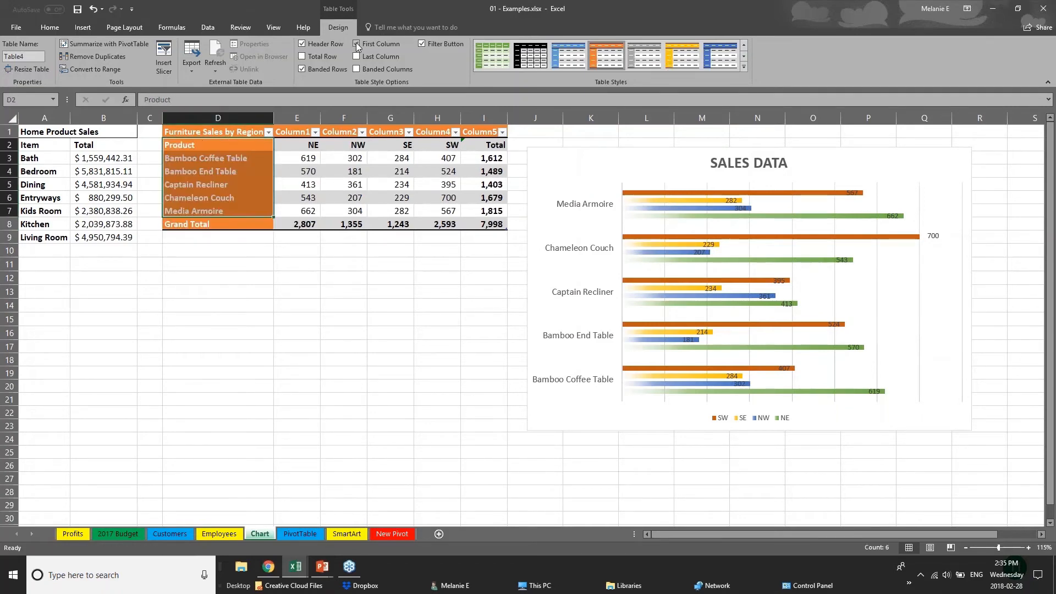
click(278, 306)
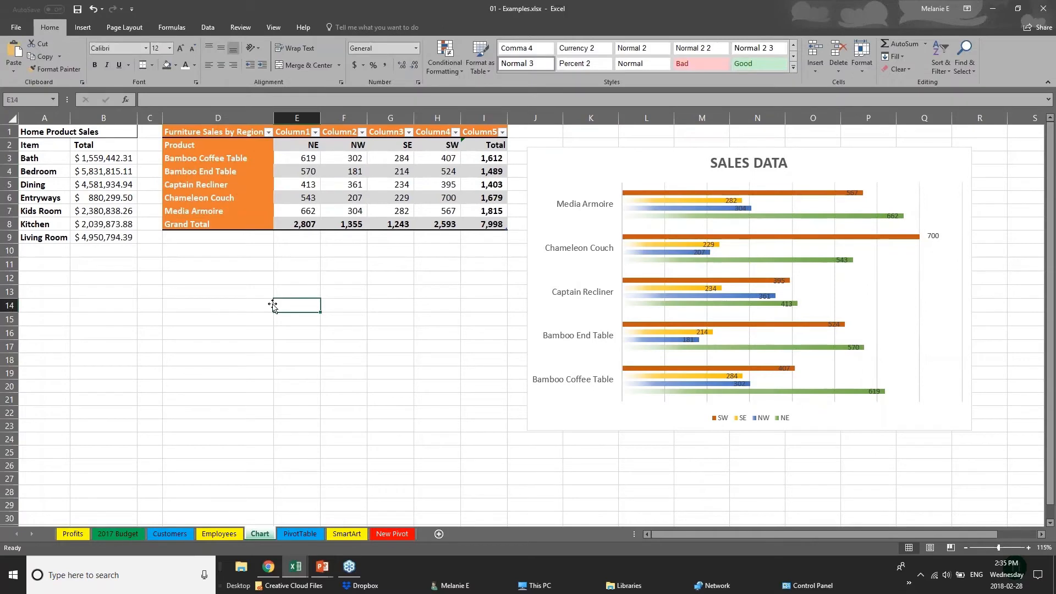
click(200, 134)
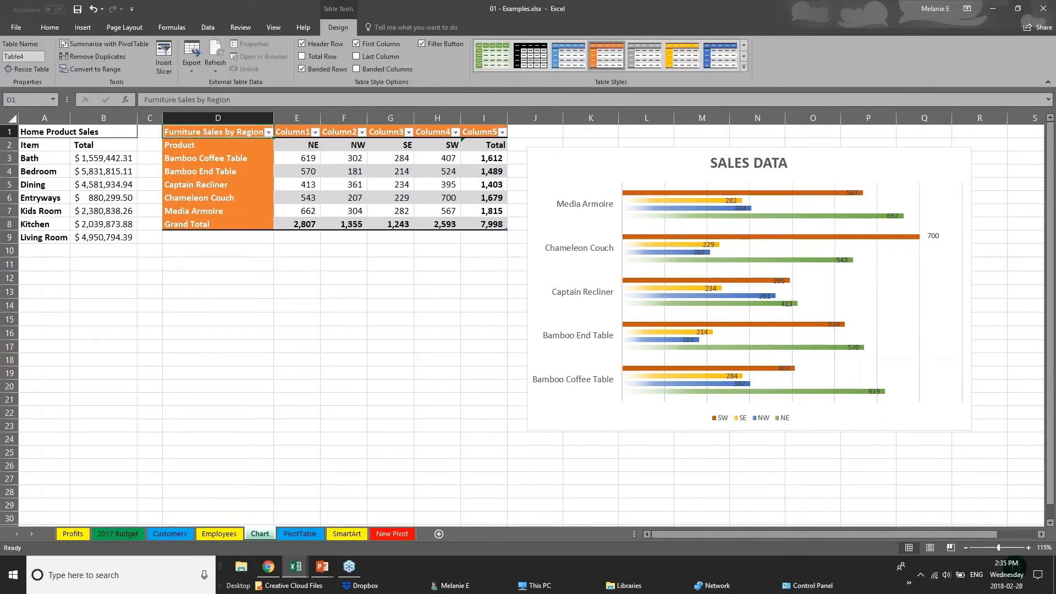
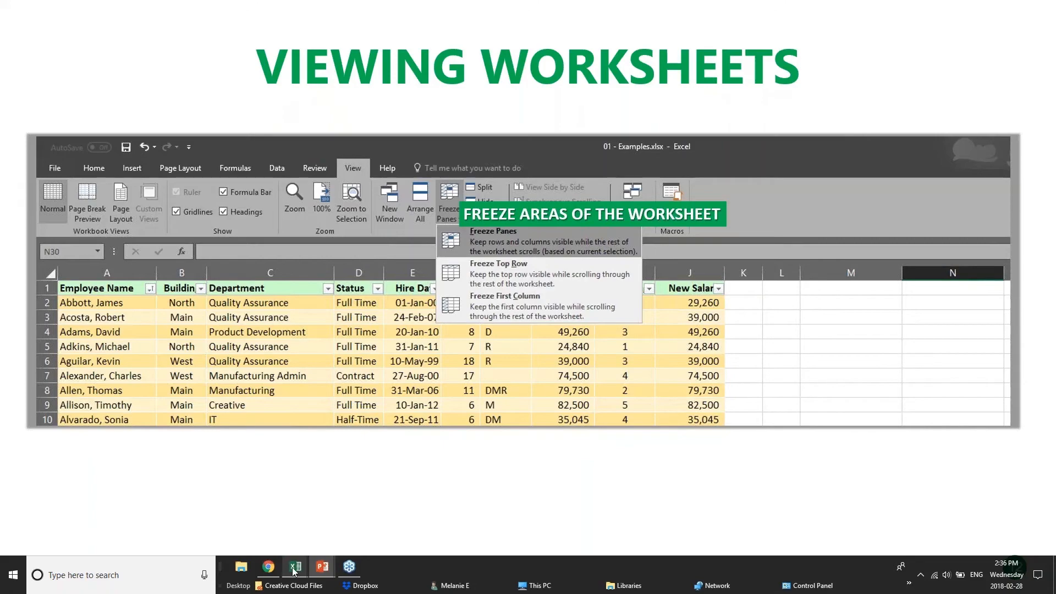
Bring the pivotTables workbook to the front and scroll through its PivotChart sales data
mouse_move(295, 572)
click(283, 529)
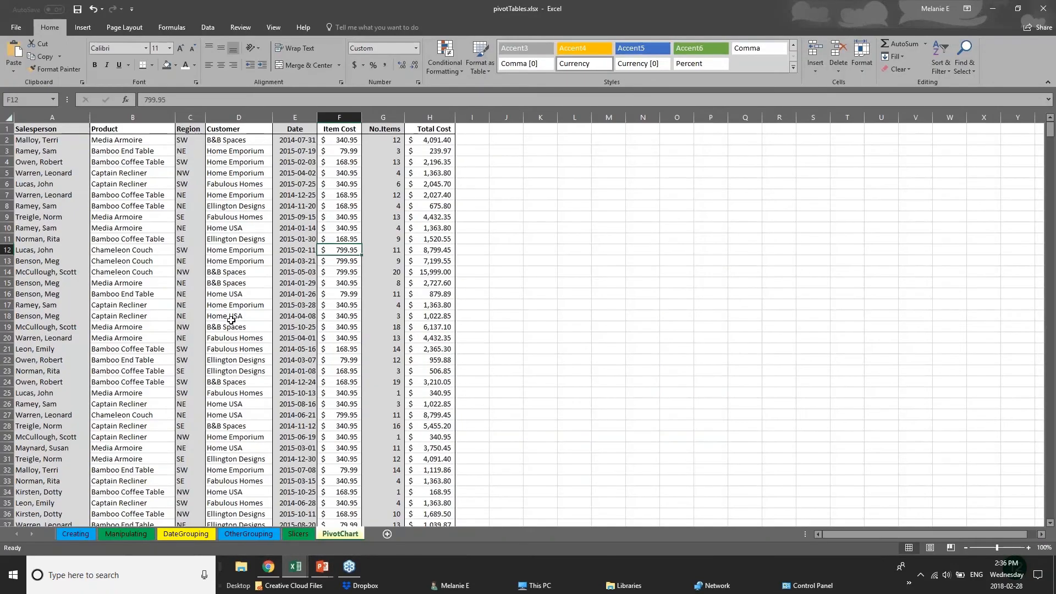
scroll(231, 320, down, 20)
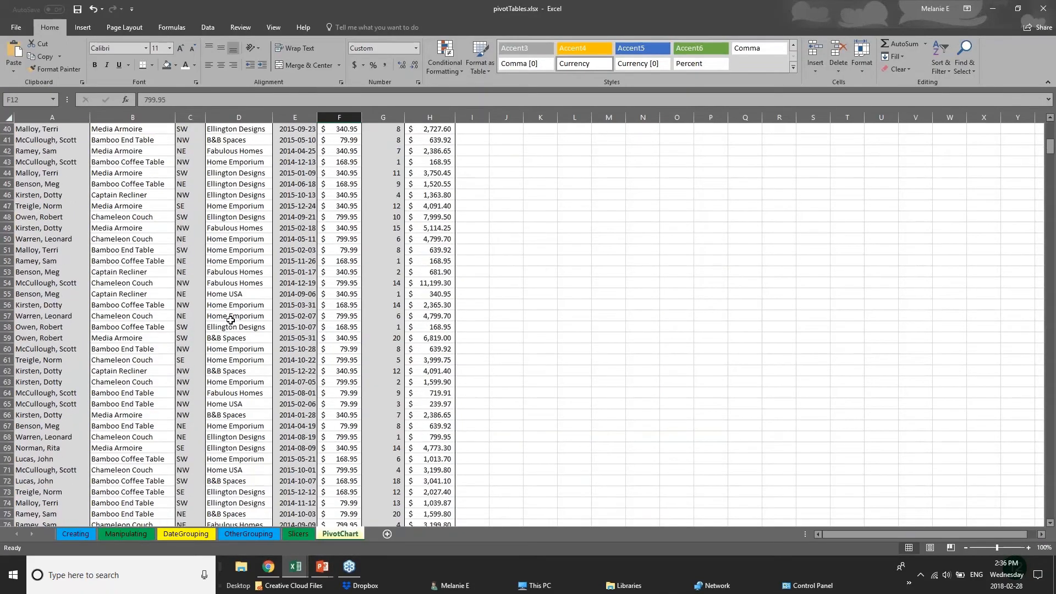
scroll(230, 320, down, 4)
scroll(220, 322, up, 8)
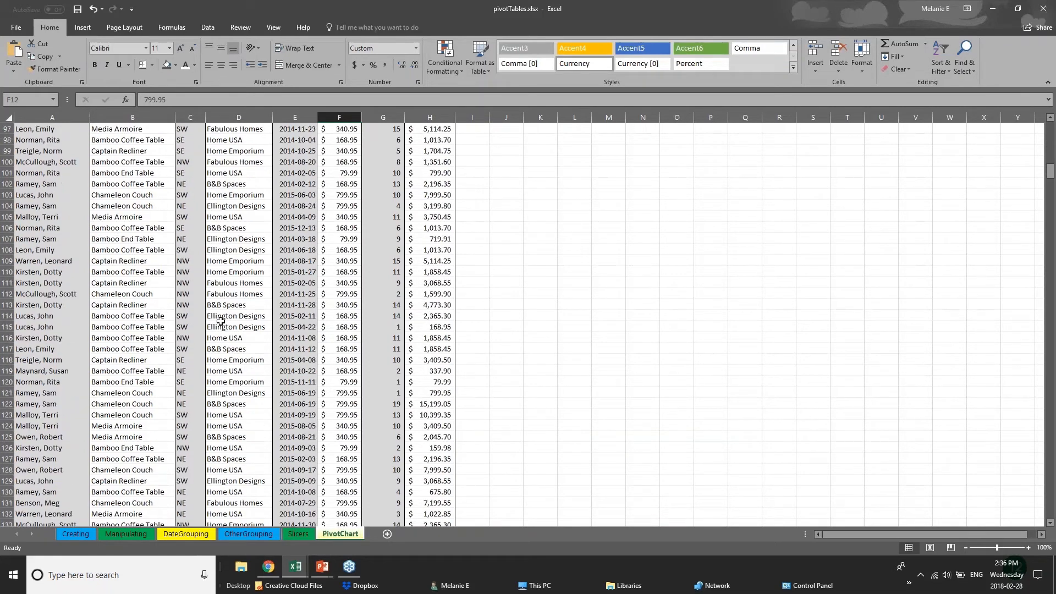
scroll(221, 320, up, 6)
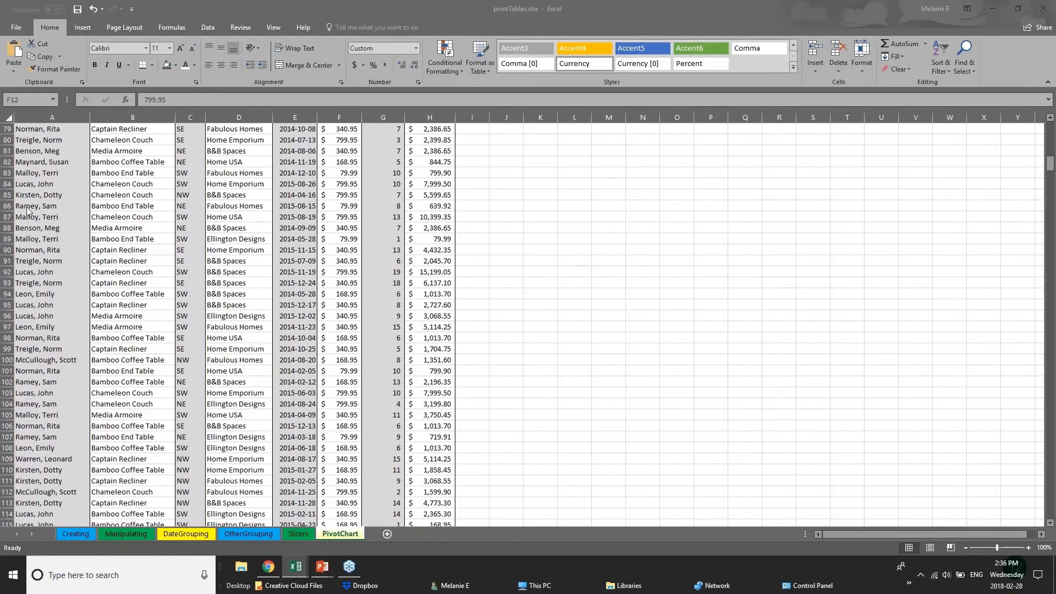
click(1051, 164)
scroll(1051, 162, up, 20)
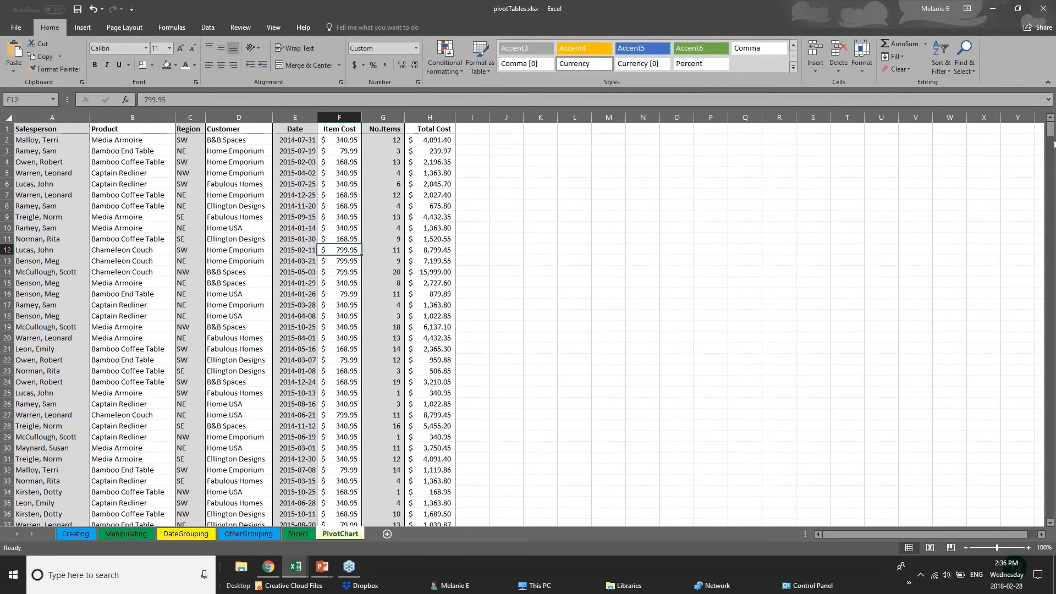
scroll(1051, 157, down, 3)
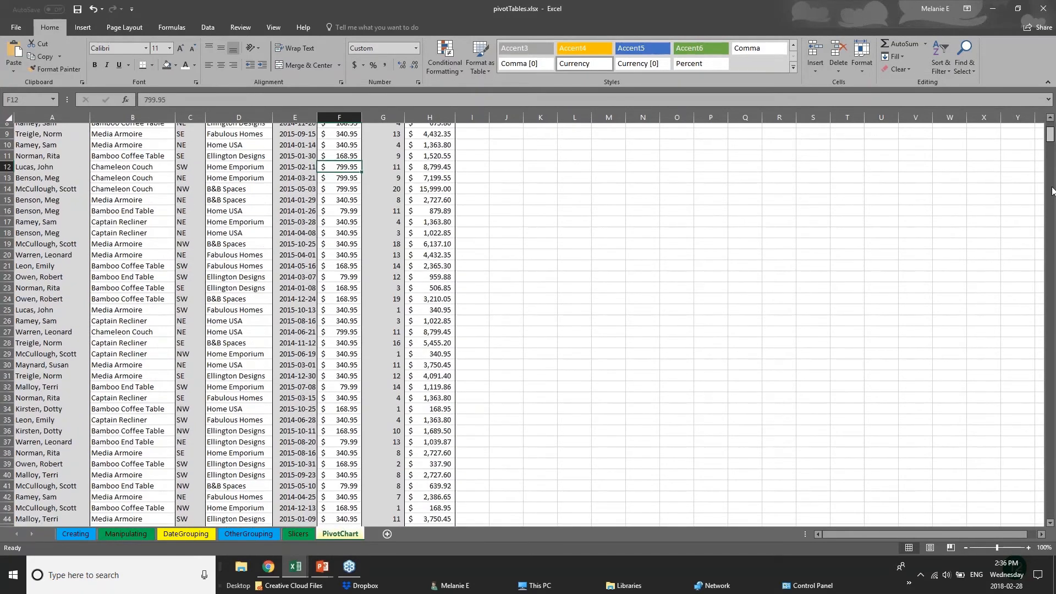
Inspect records in rows 367-370, then return to the top and select header row 1
drag(1053, 191, 1051, 285)
click(61, 249)
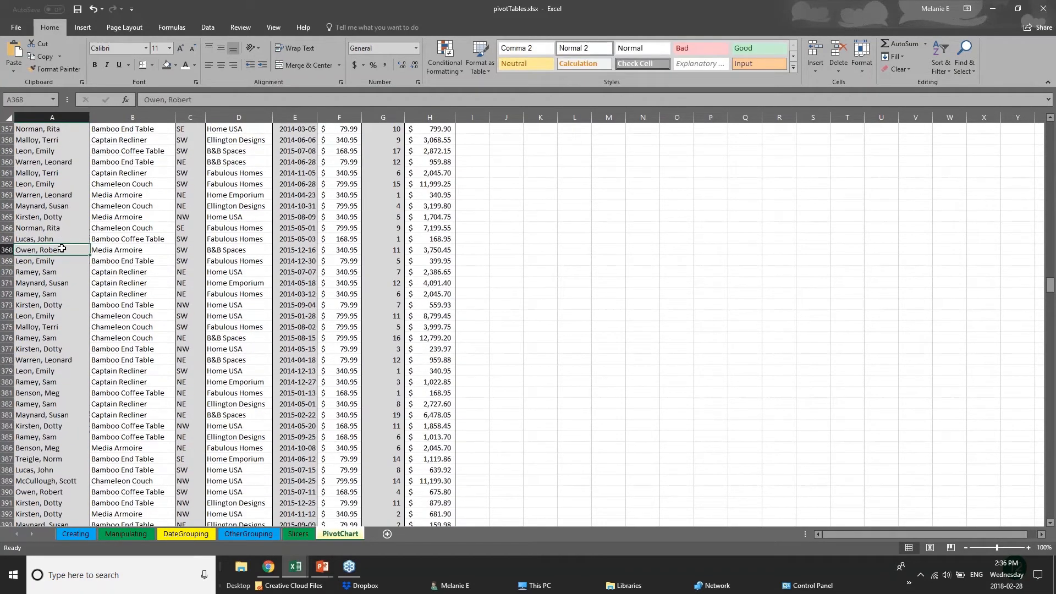
click(153, 241)
click(160, 263)
click(260, 270)
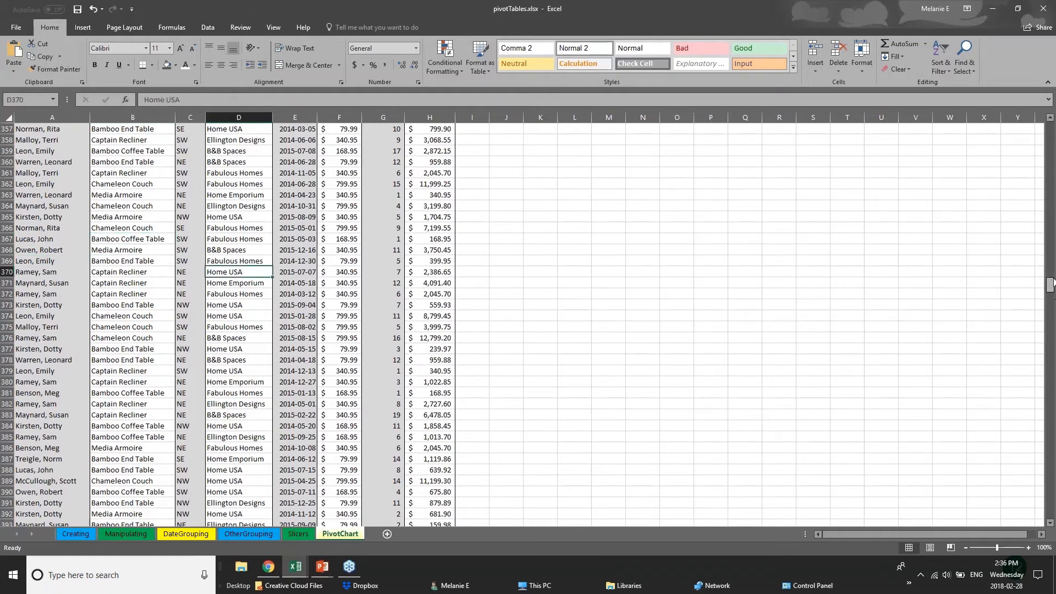
scroll(1053, 262, up, 1)
drag(1050, 283, 1050, 127)
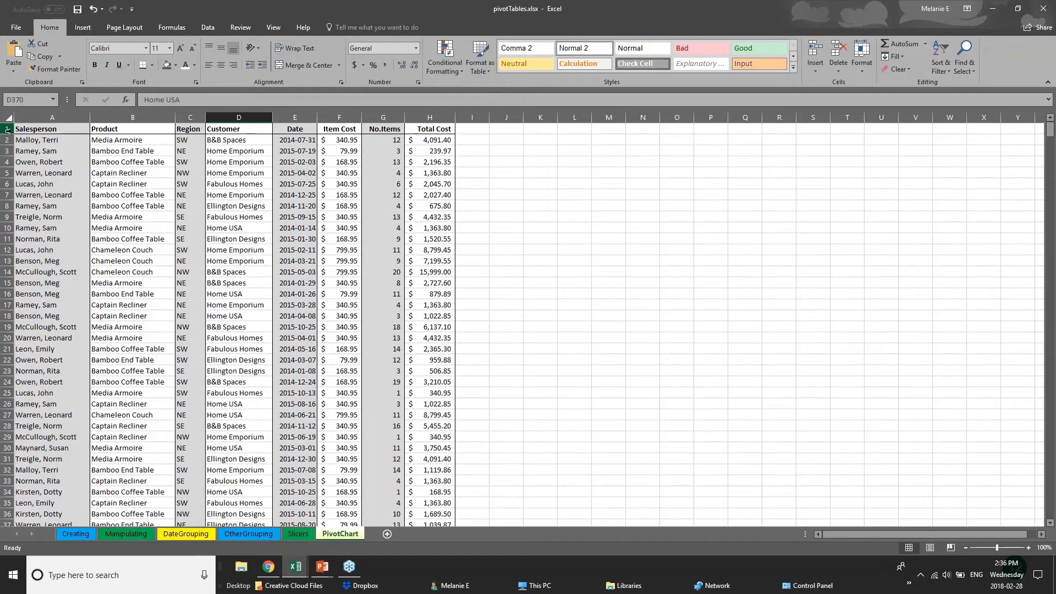
click(7, 129)
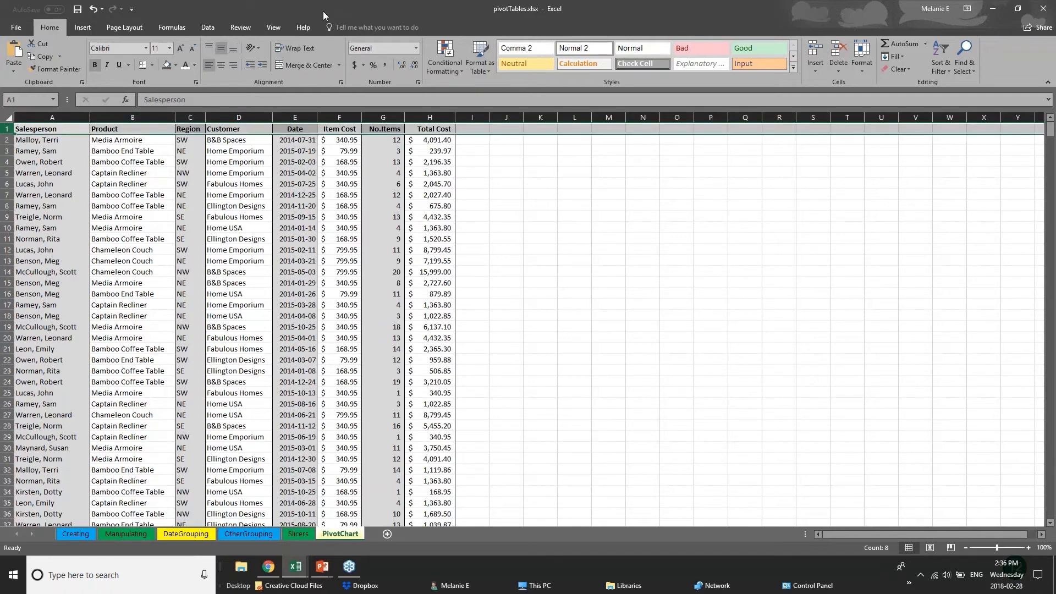
Freeze the first column so the Salesperson column stays in place
click(275, 27)
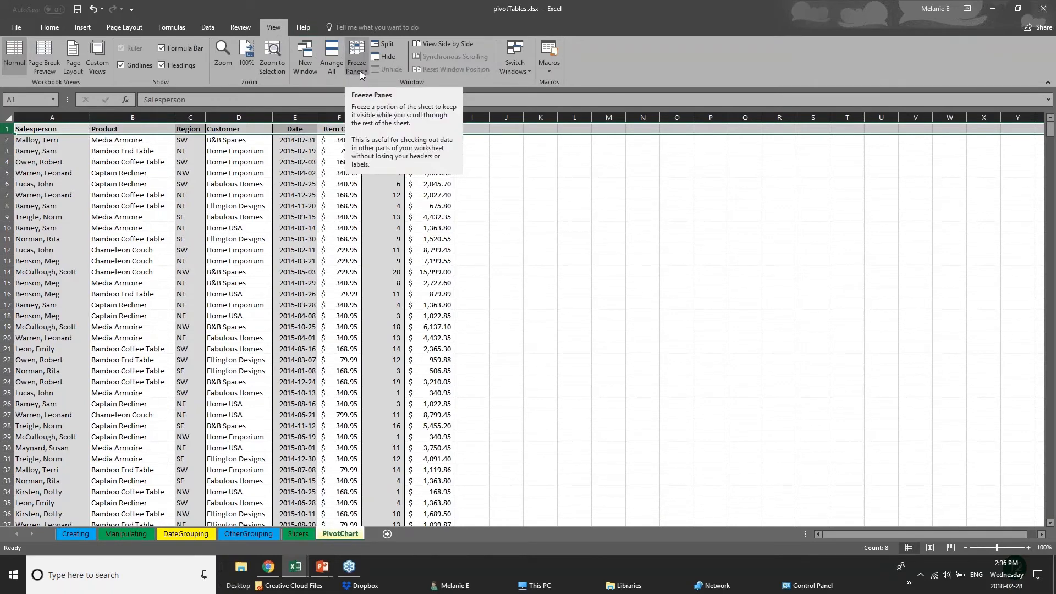
click(358, 68)
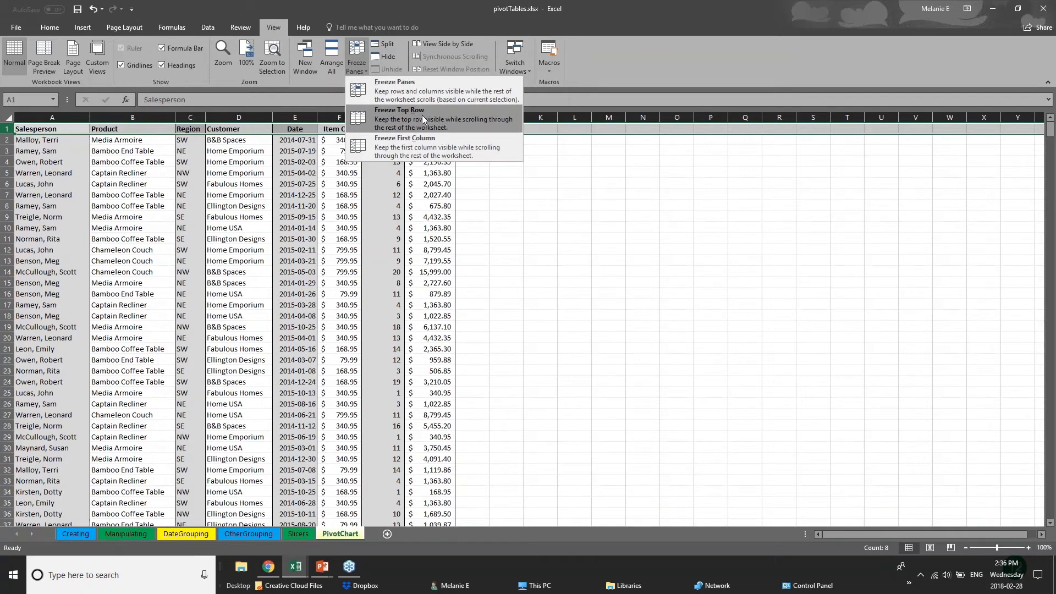
click(426, 147)
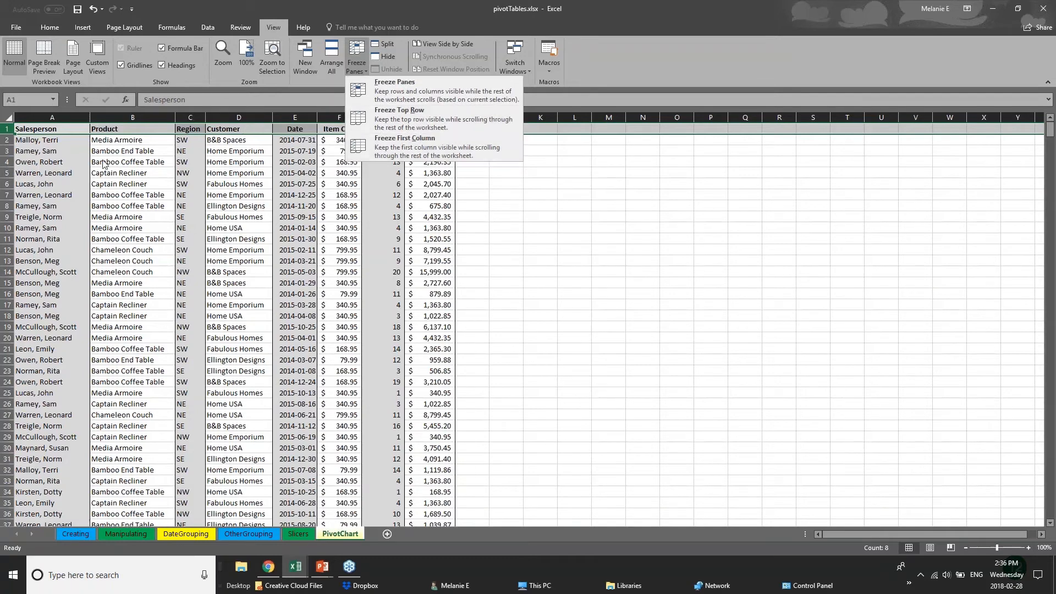
click(42, 172)
click(53, 117)
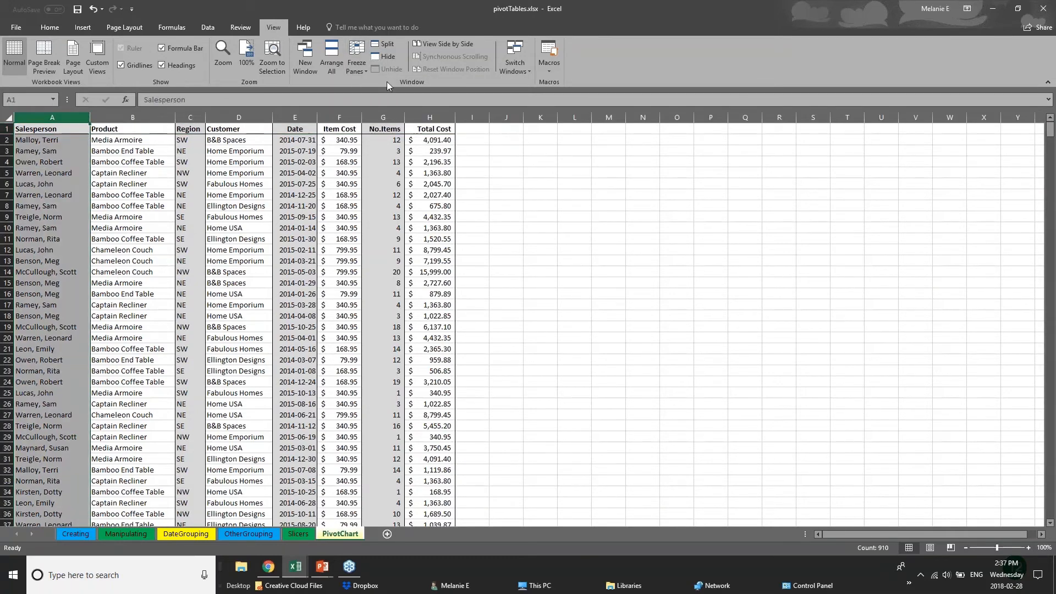
click(357, 63)
click(378, 152)
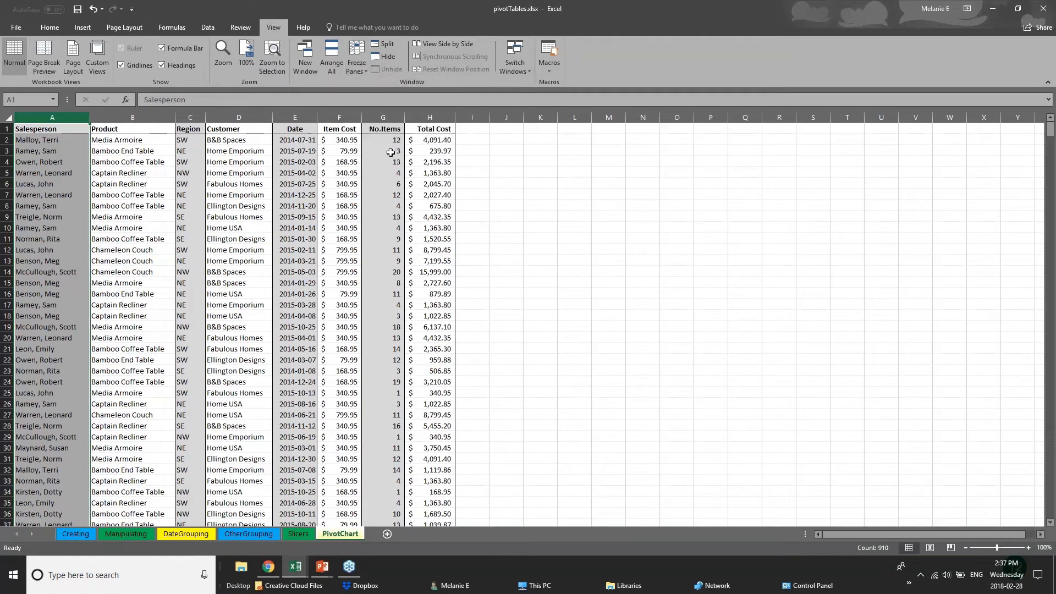
Widen column H, the No.Items column G and the Item Cost column F substantially
drag(454, 120, 932, 119)
drag(406, 117, 662, 118)
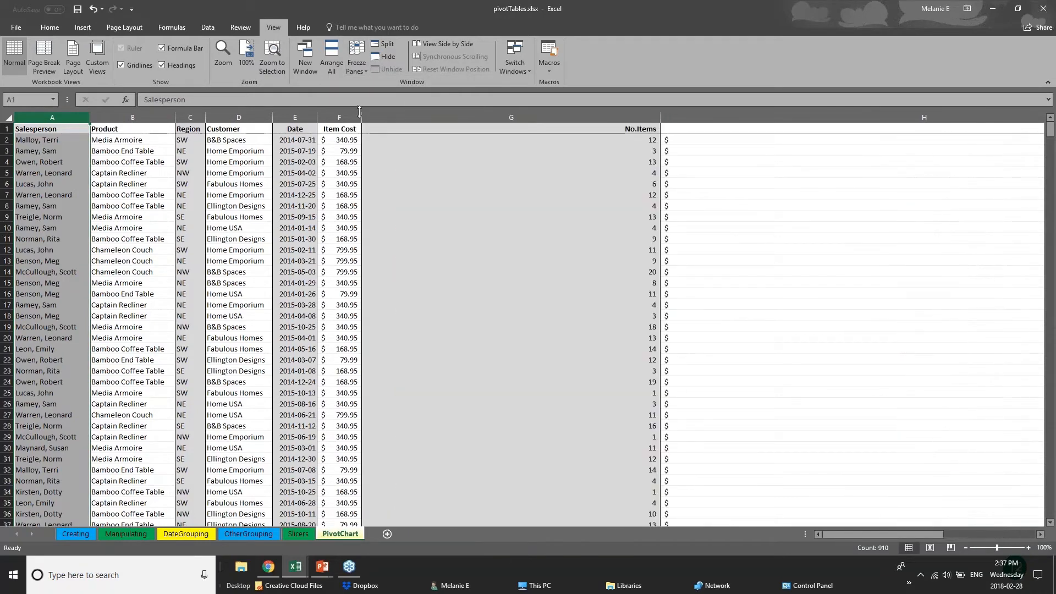
drag(362, 114, 450, 115)
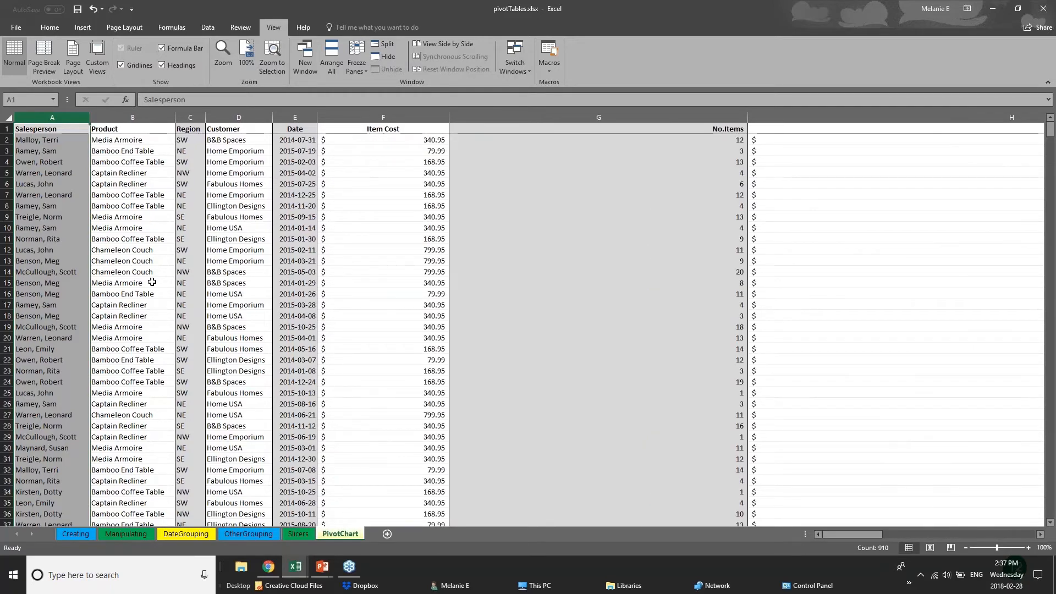
Freeze the header row and scroll down to confirm it stays fixed
click(7, 129)
click(355, 68)
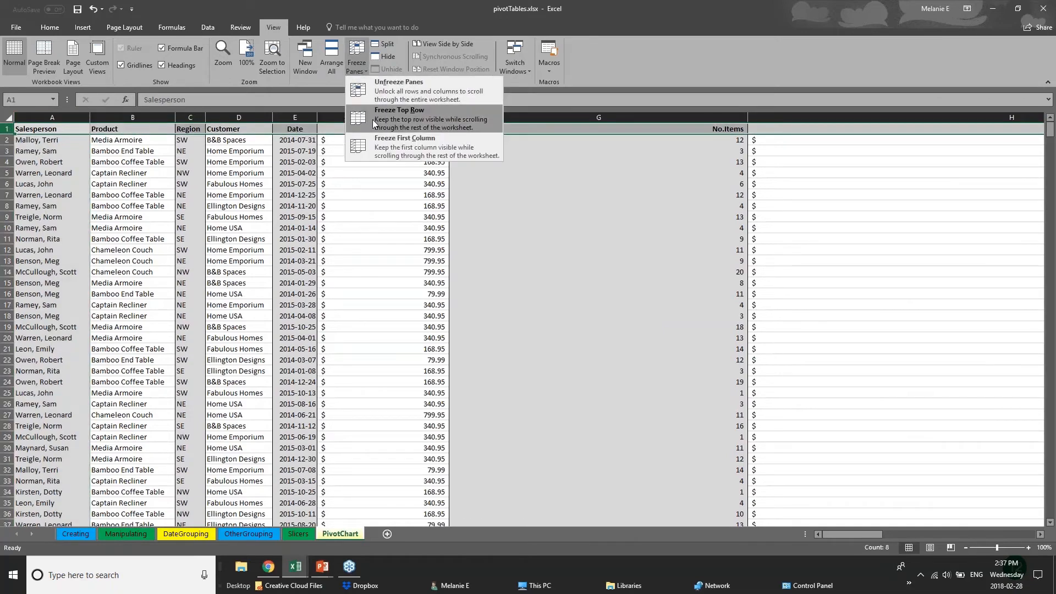
click(379, 113)
click(490, 326)
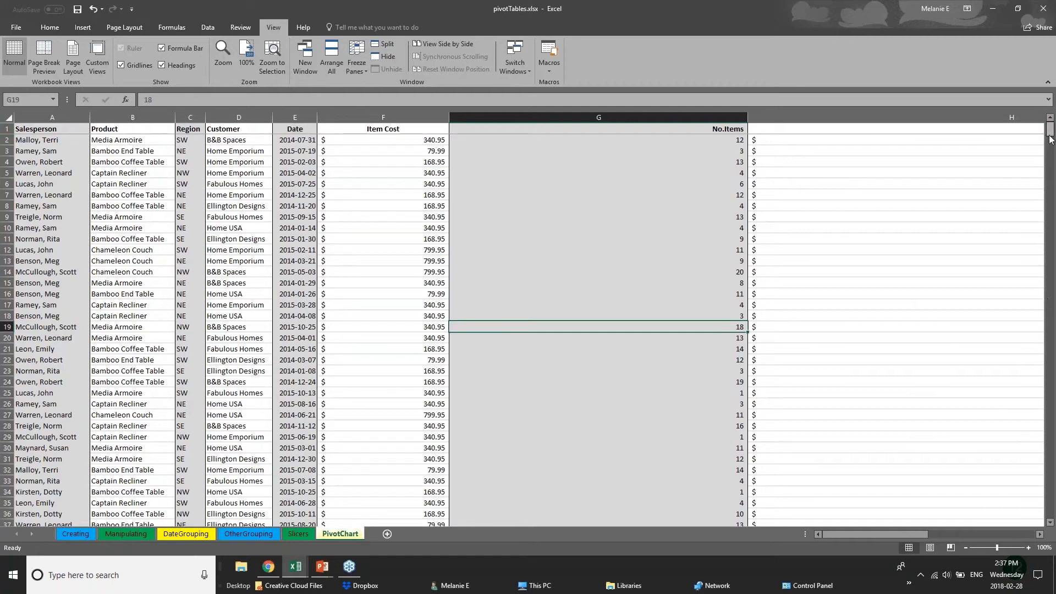
scroll(1054, 149, down, 3)
mouse_move(1053, 149)
mouse_down()
mouse_move(1054, 312)
mouse_move(1053, 129)
mouse_up()
click(48, 130)
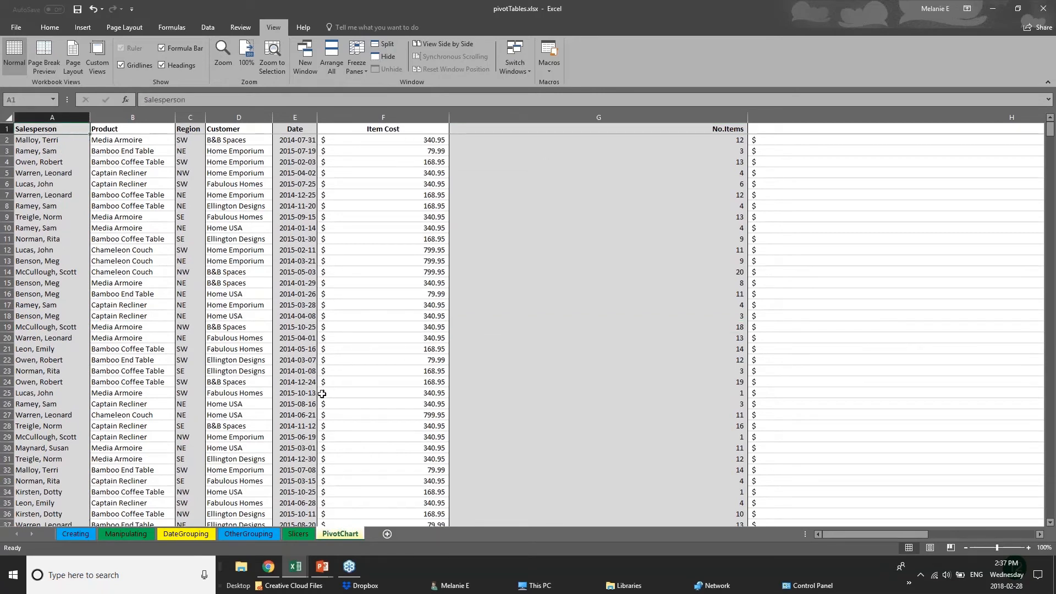
Browse the data and narrow columns F and G to bring Total Cost into view
click(337, 338)
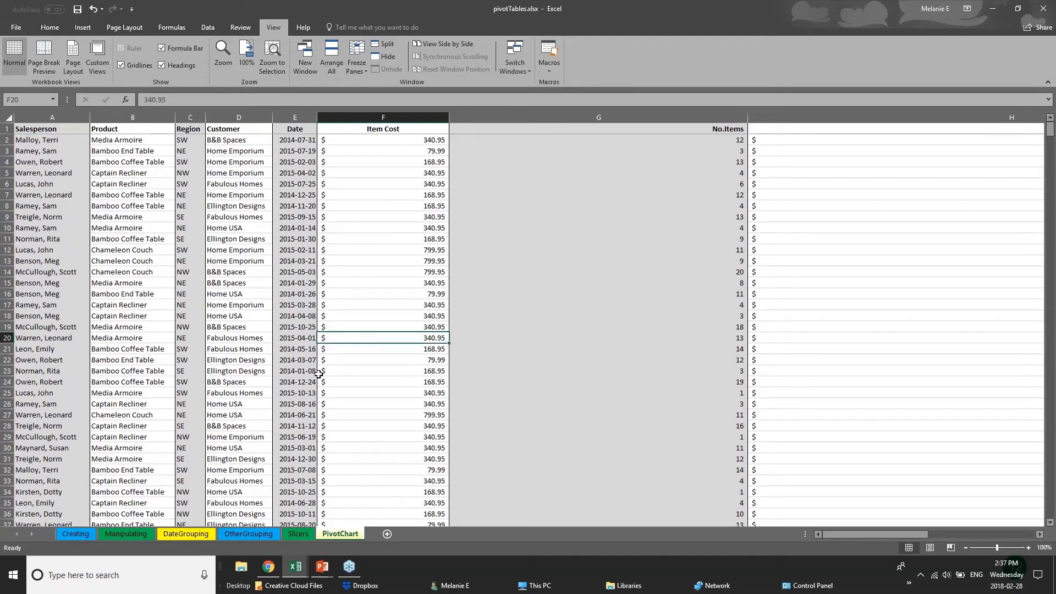
scroll(316, 371, down, 2)
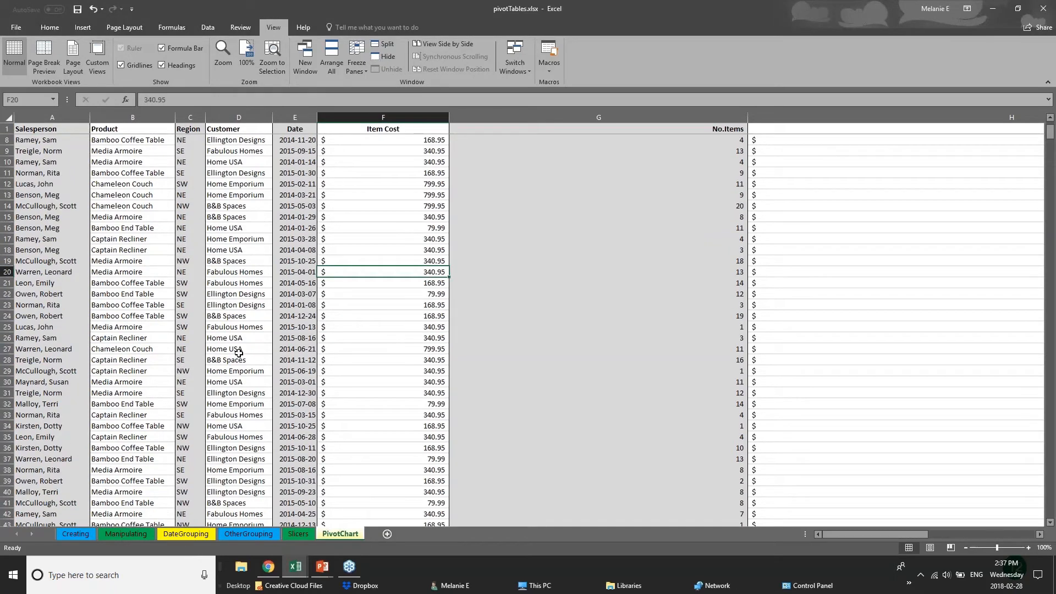
click(243, 371)
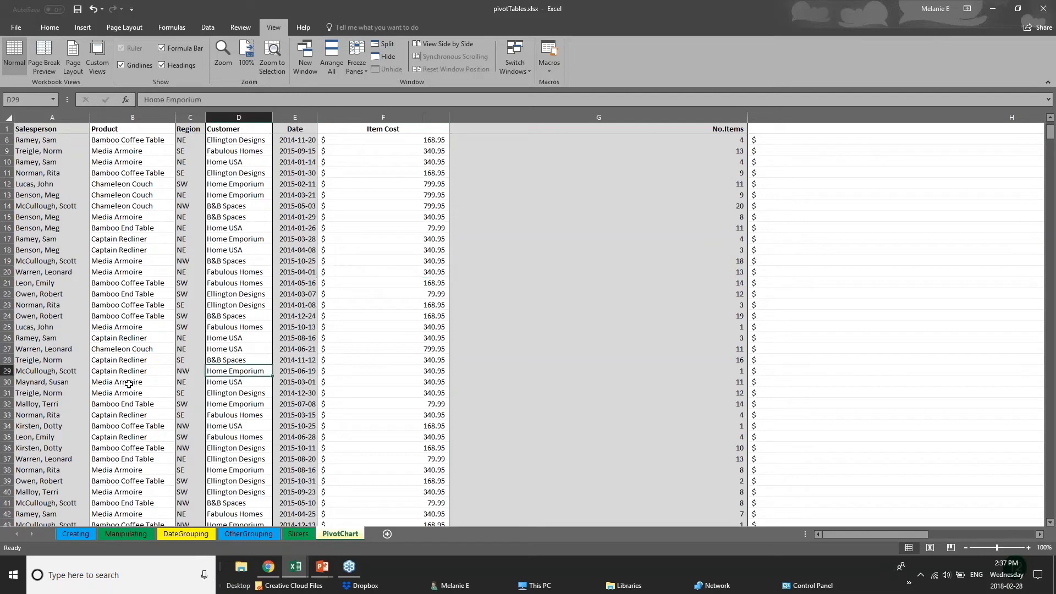
scroll(114, 381, down, 12)
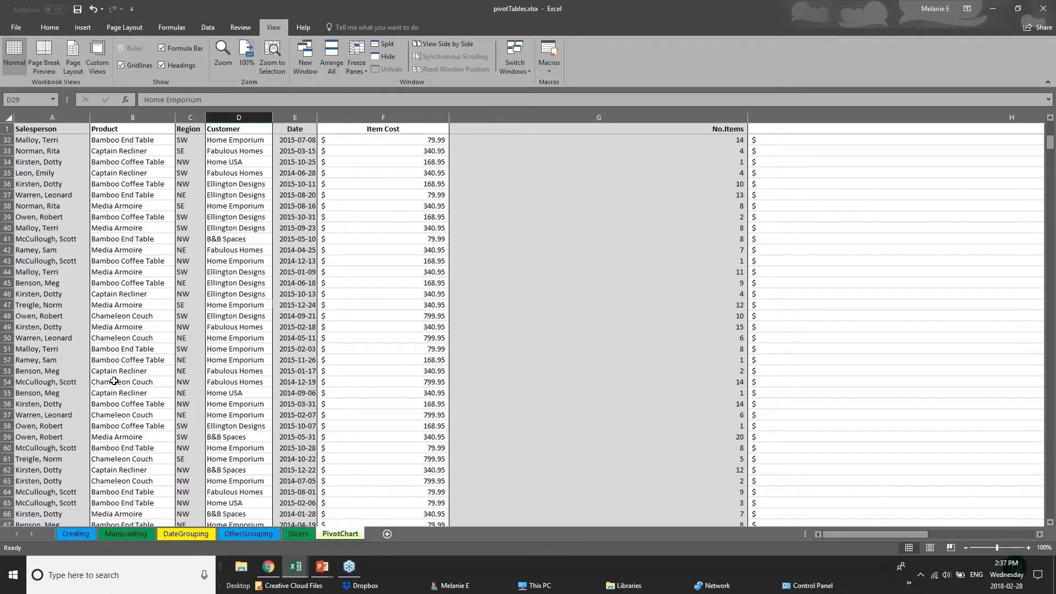
scroll(114, 381, down, 2)
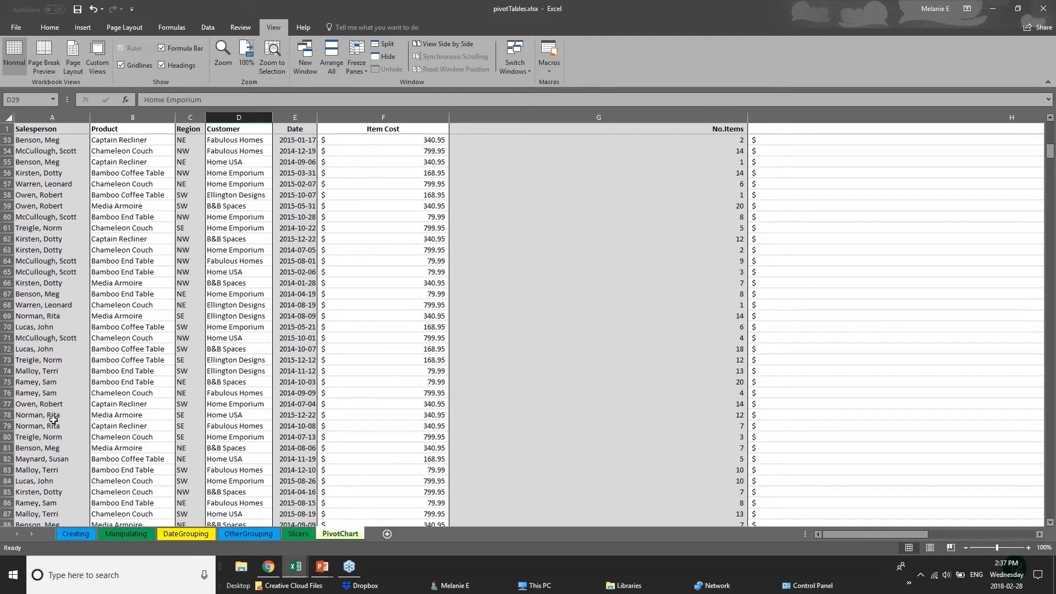
scroll(54, 420, up, 3)
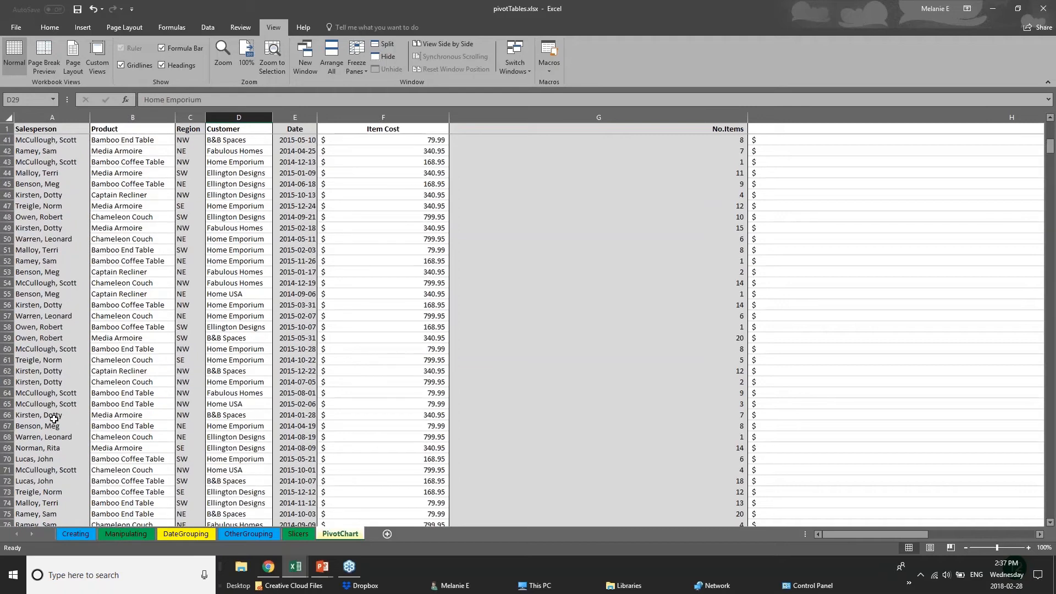
scroll(54, 419, up, 8)
drag(449, 117, 393, 117)
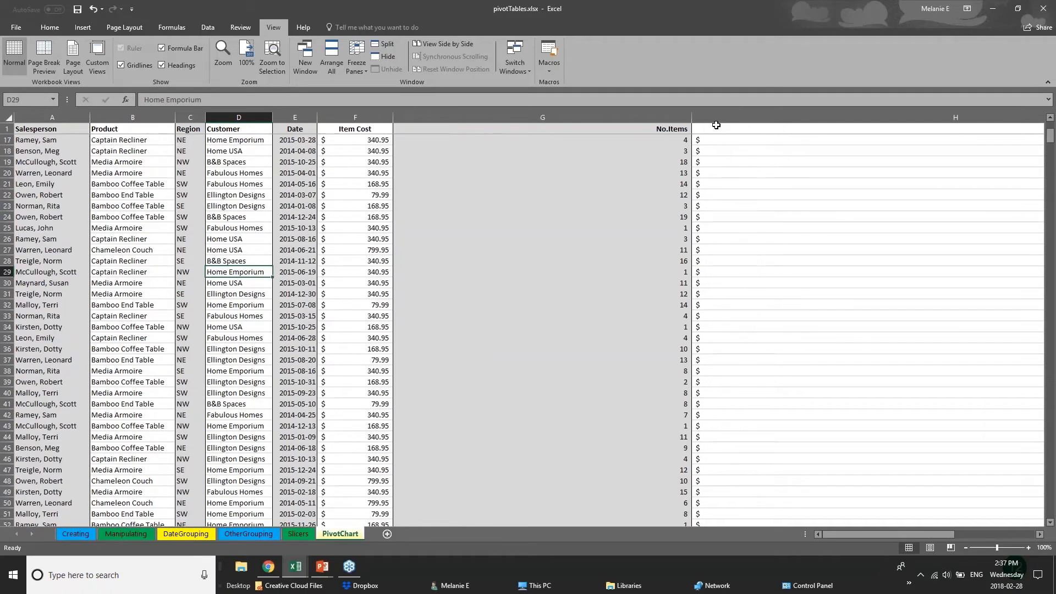
drag(692, 117, 484, 107)
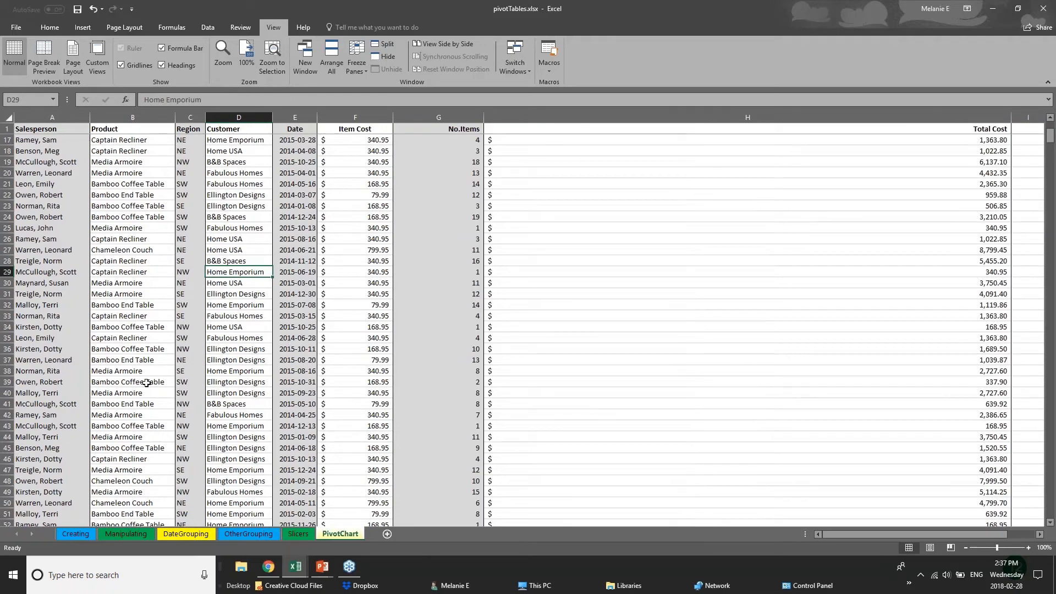
Select row 110 and split the window into panes above it
scroll(91, 438, down, 3)
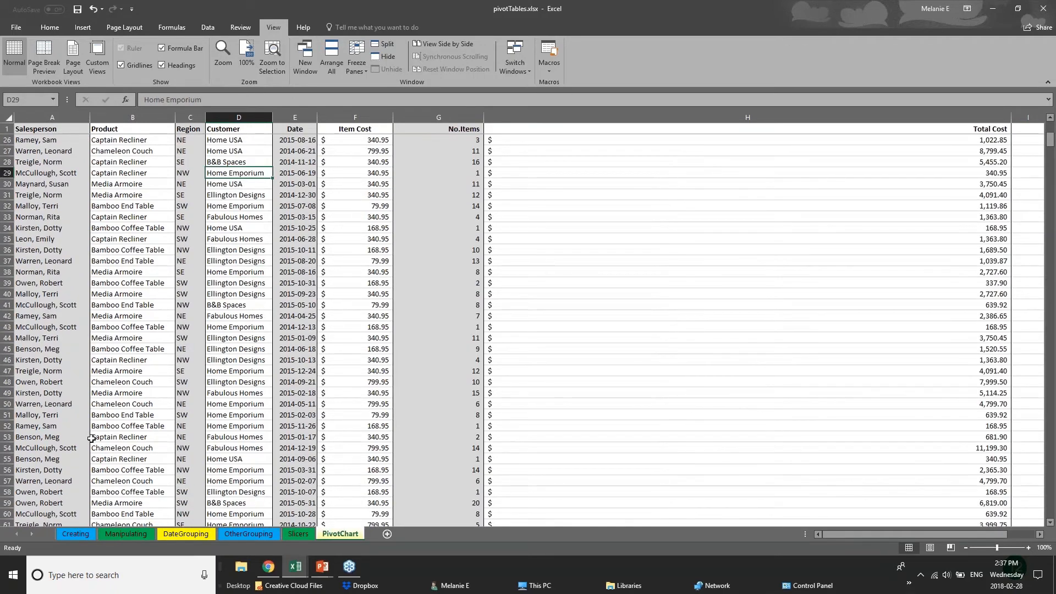
scroll(91, 439, down, 18)
scroll(104, 482, down, 2)
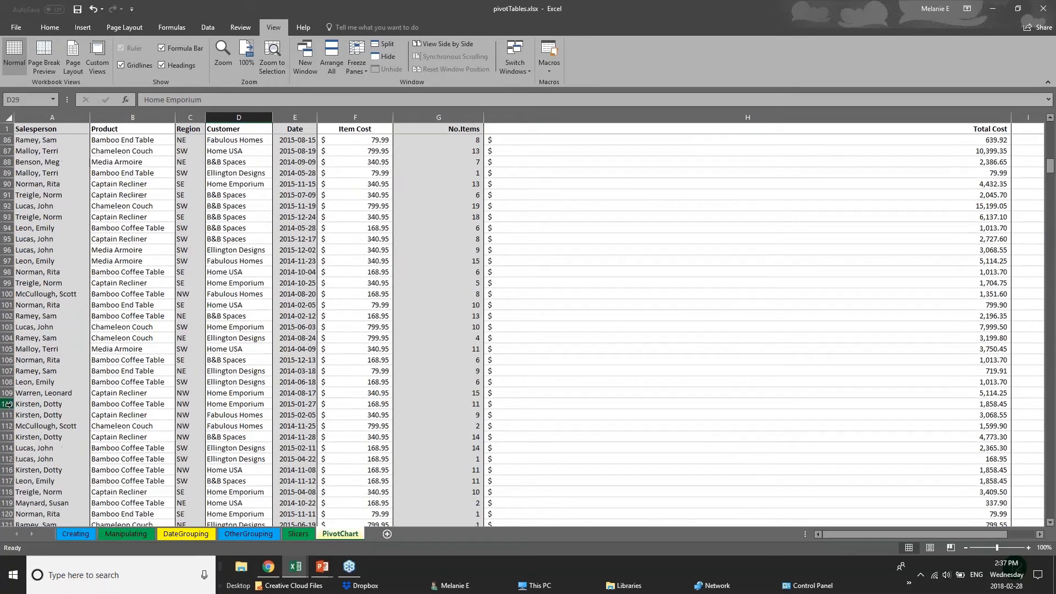
click(8, 404)
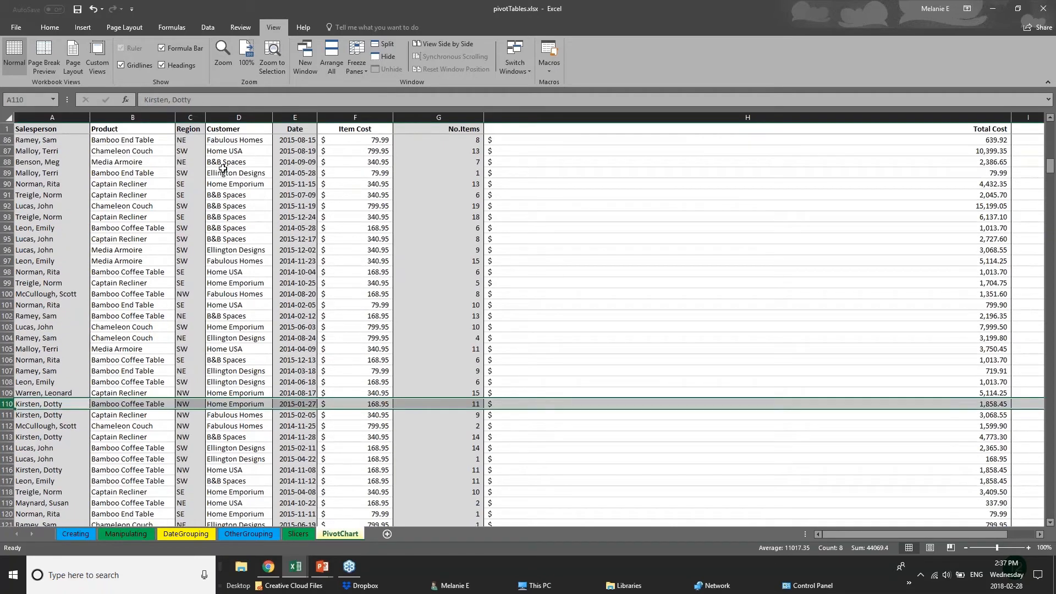
click(377, 47)
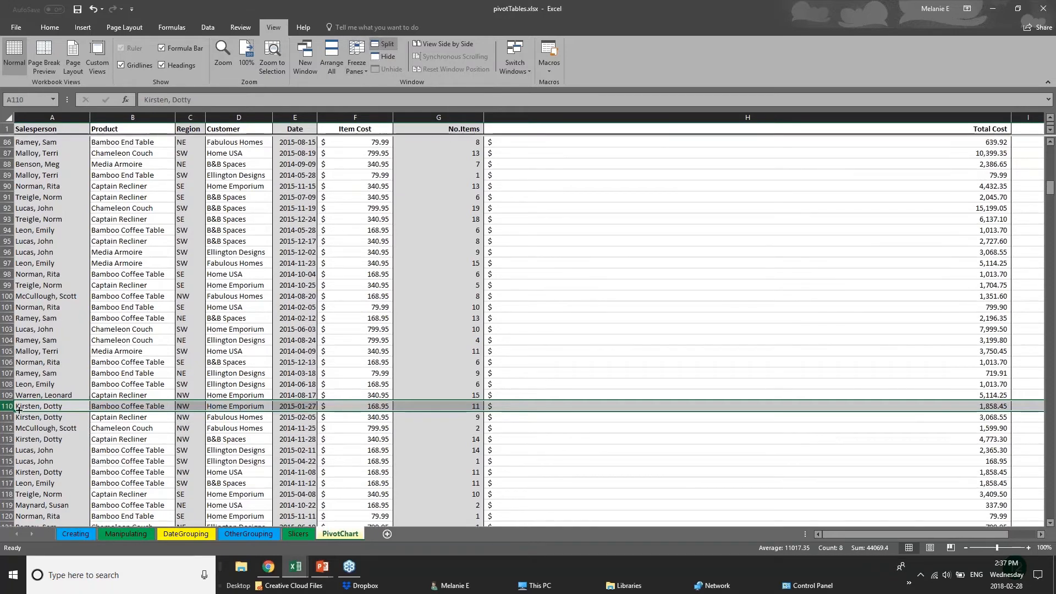
Select row 106 and split the sheet into two scrolling panes there
click(456, 361)
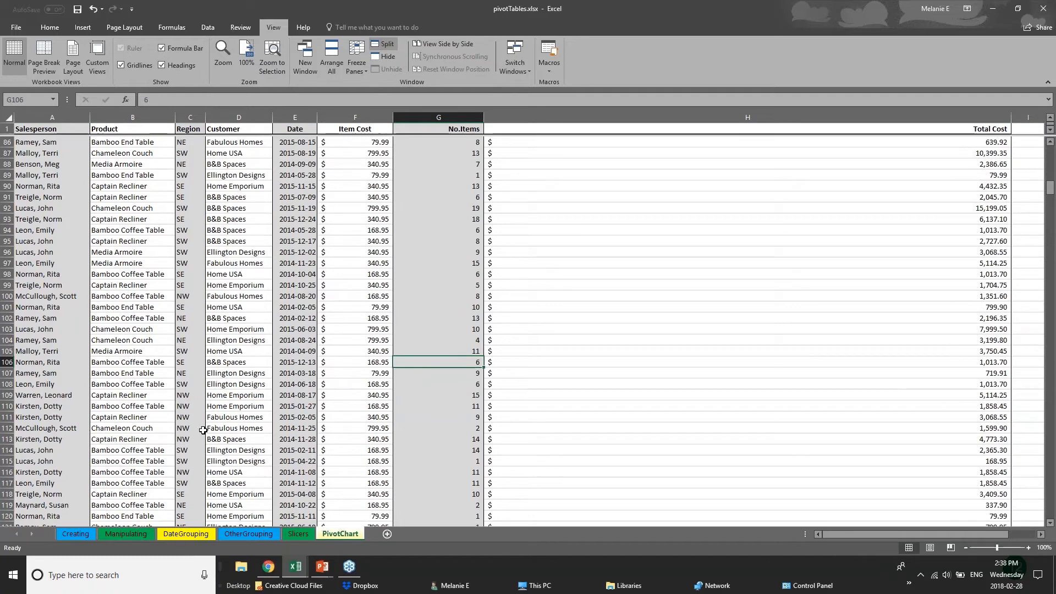
scroll(203, 430, down, 8)
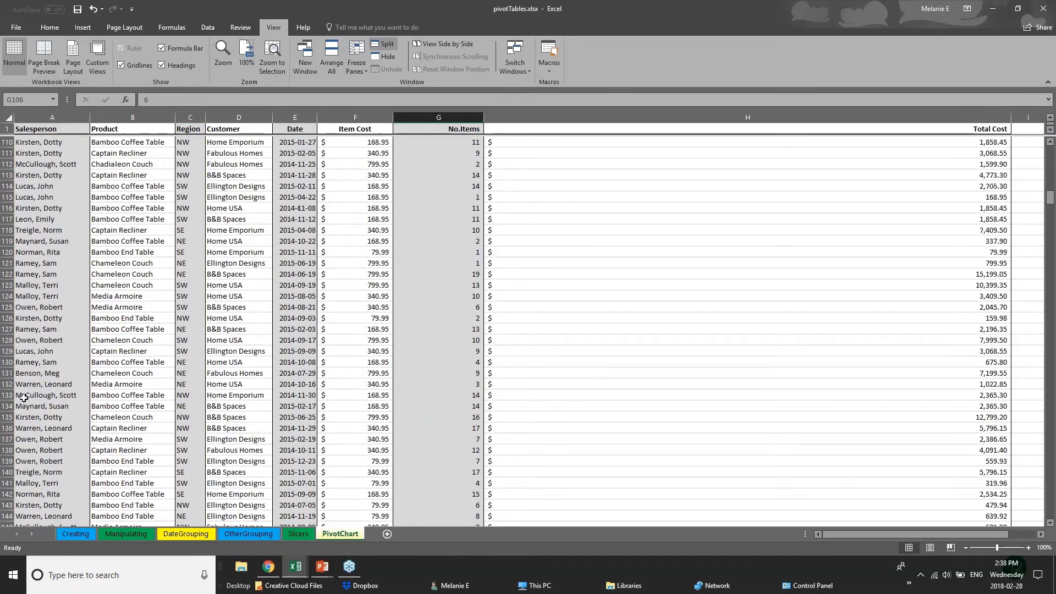
scroll(504, 332, up, 7)
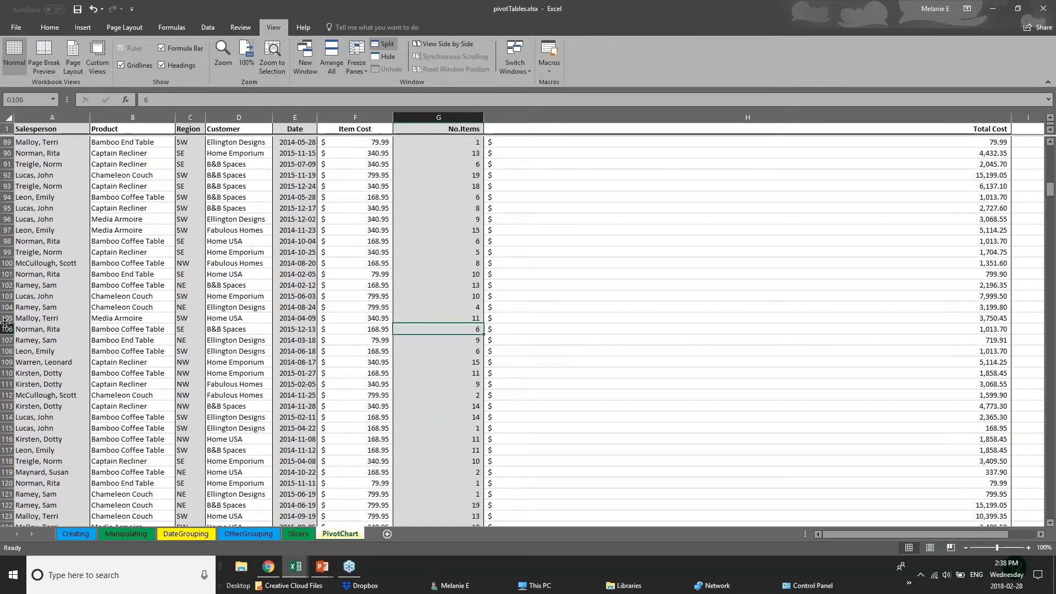
click(7, 329)
click(384, 45)
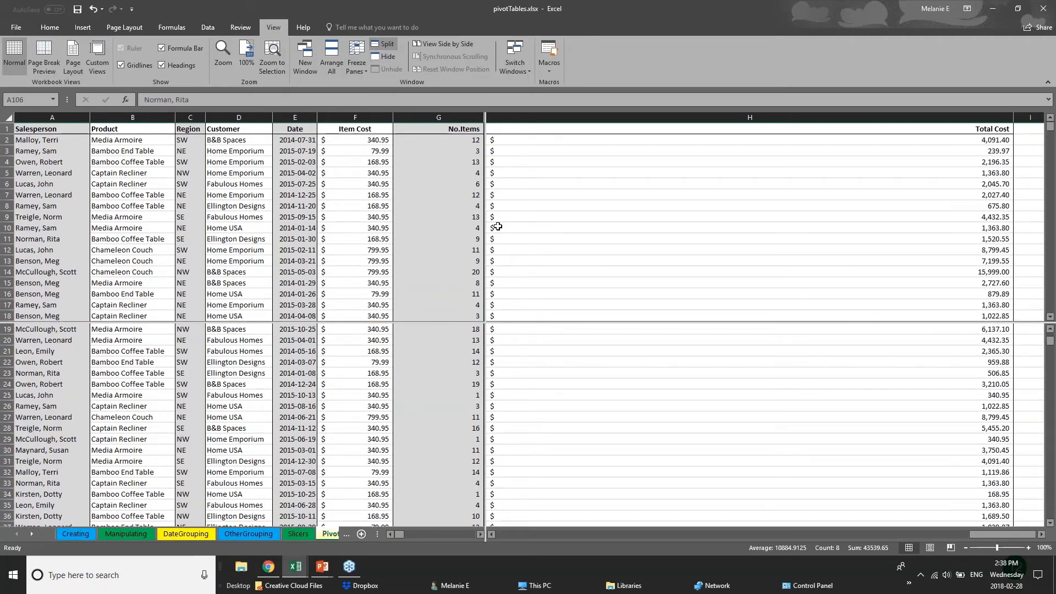
Select cell G19, check the Freeze Panes options without choosing one, and scroll the panes
click(498, 227)
click(455, 327)
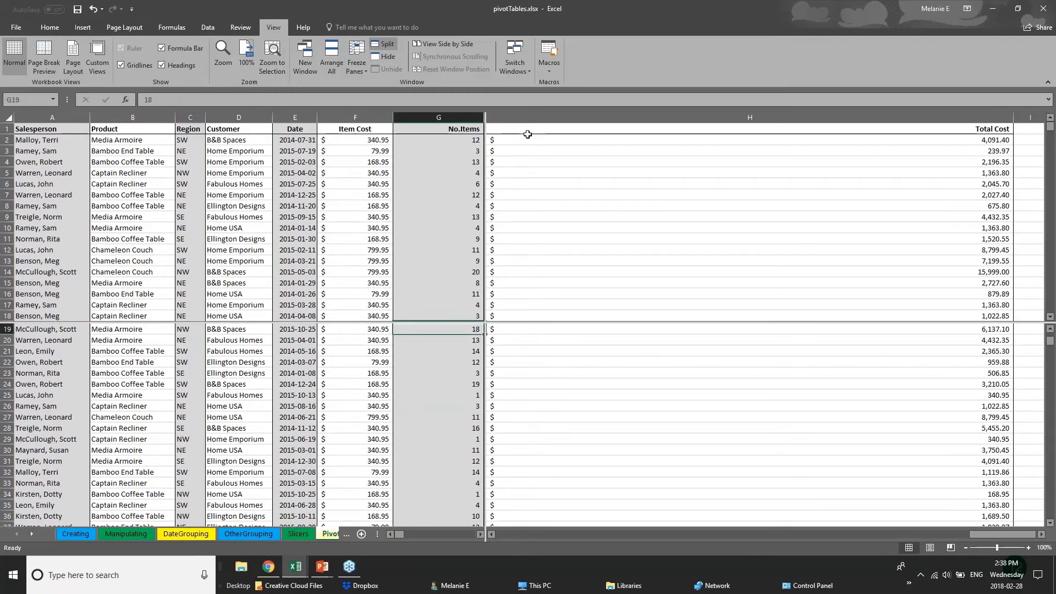
click(358, 64)
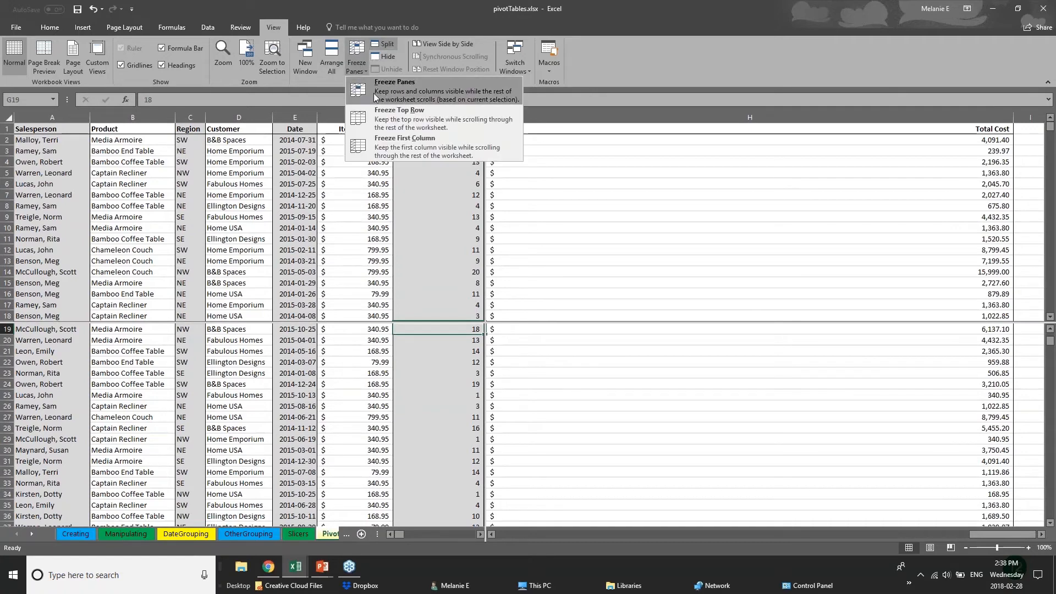
click(587, 144)
scroll(474, 321, up, 1)
scroll(437, 441, up, 5)
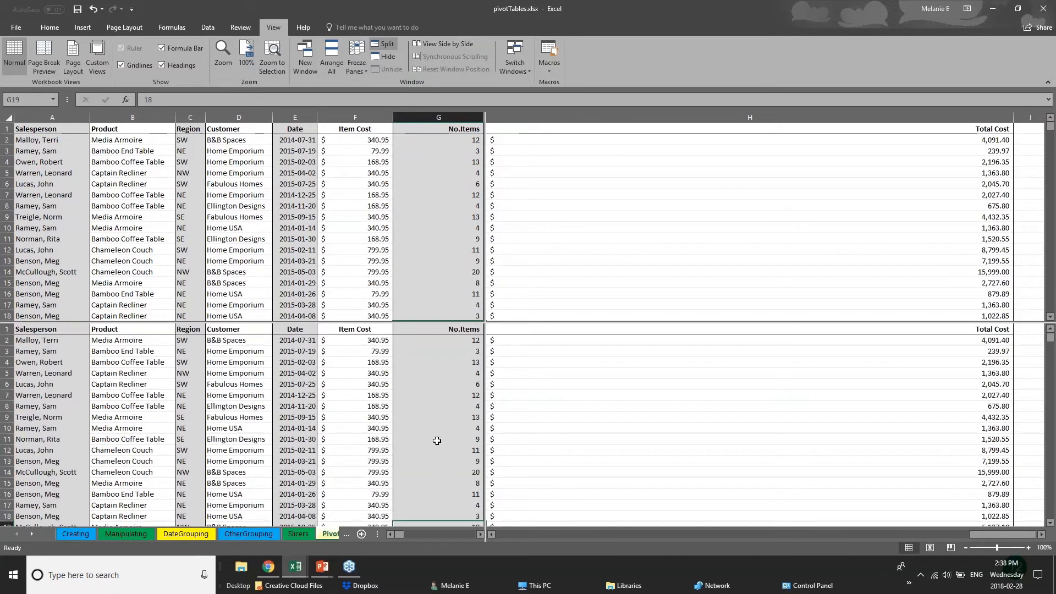
scroll(437, 441, down, 7)
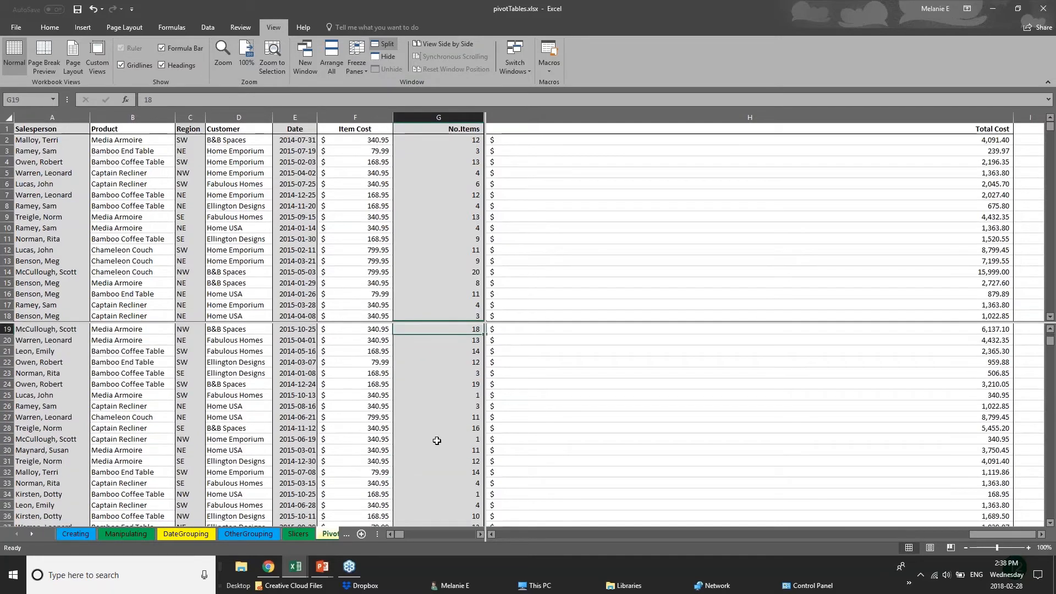
scroll(437, 441, up, 6)
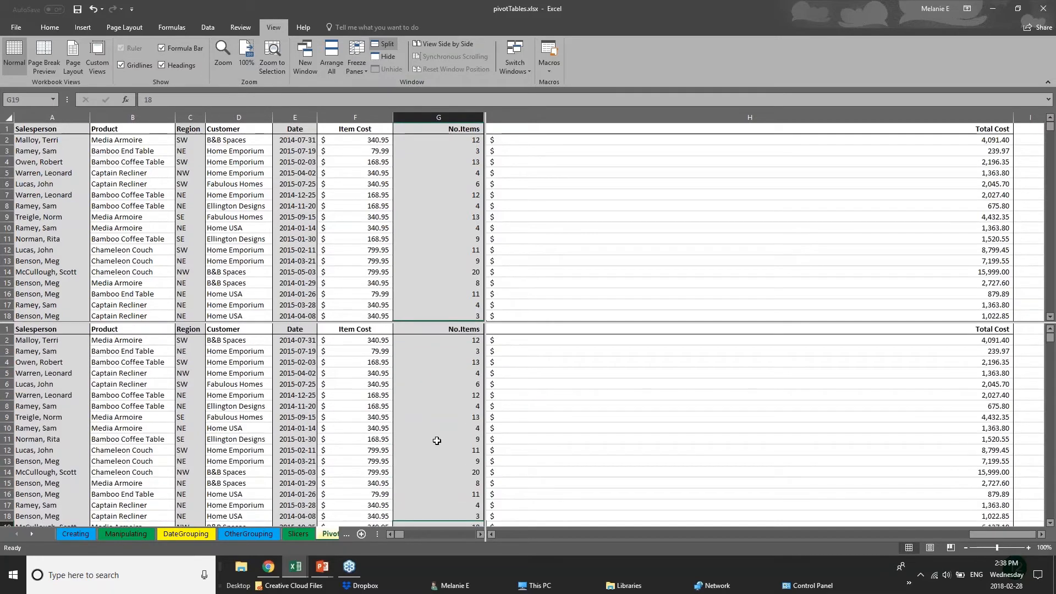
scroll(437, 440, down, 12)
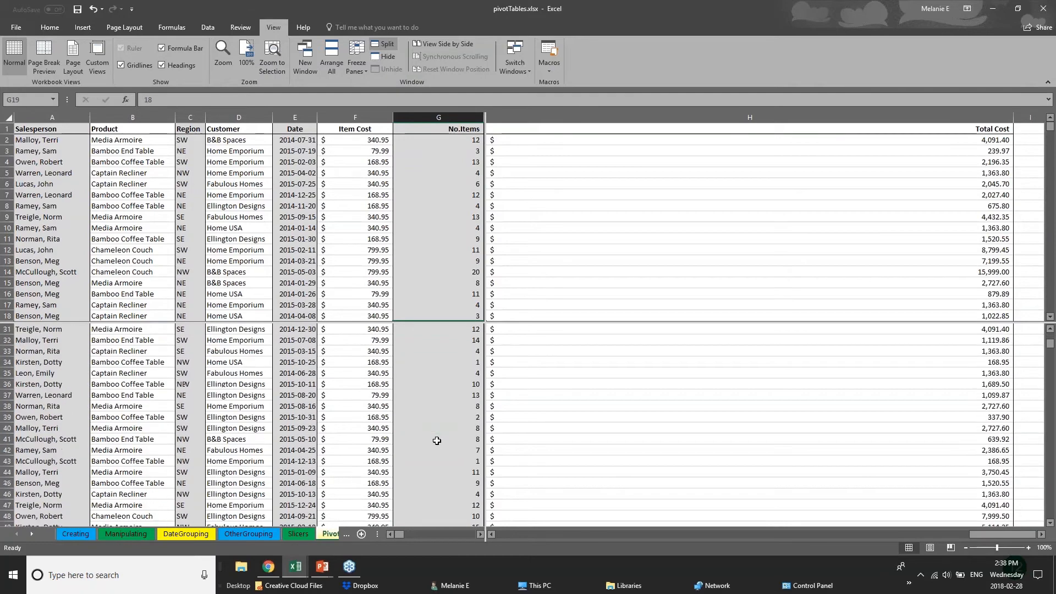
scroll(436, 441, down, 20)
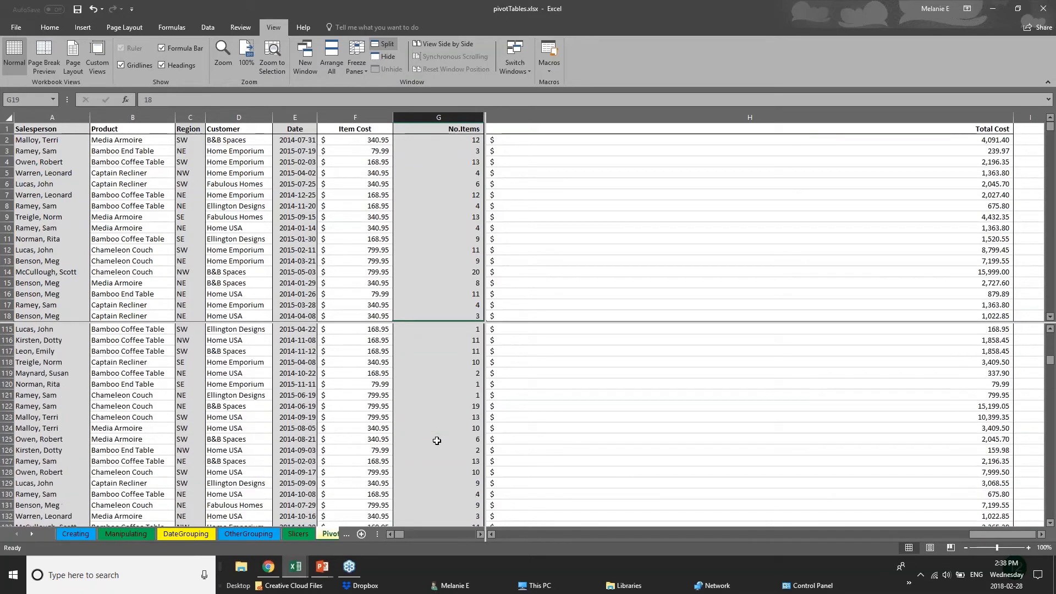
scroll(436, 441, up, 4)
Select cells in the upper pane, including A55, and A97 in the lower pane, scrolling each separately
click(300, 246)
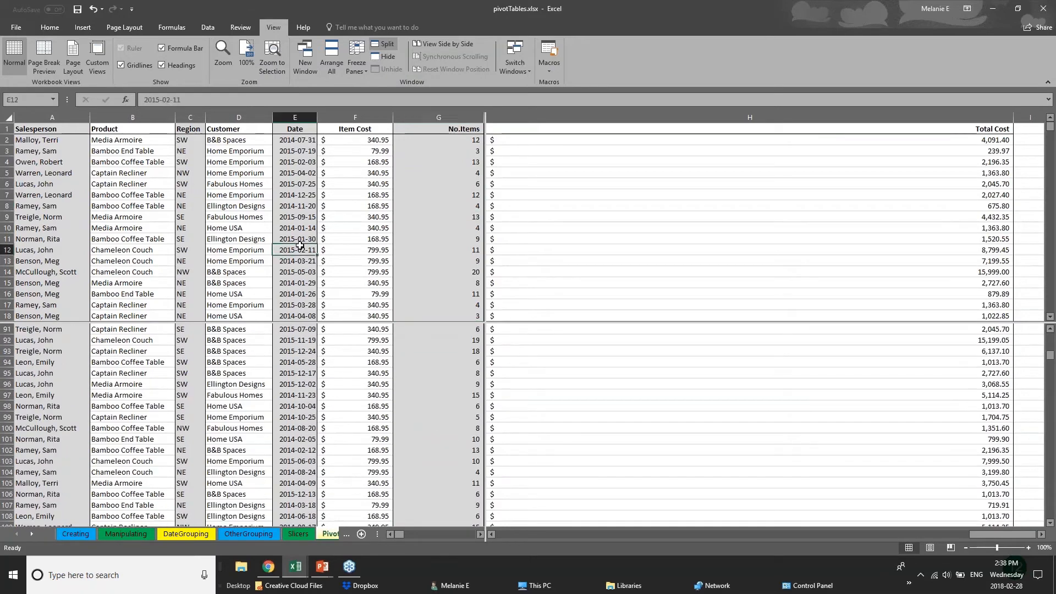
scroll(300, 246, down, 15)
click(190, 217)
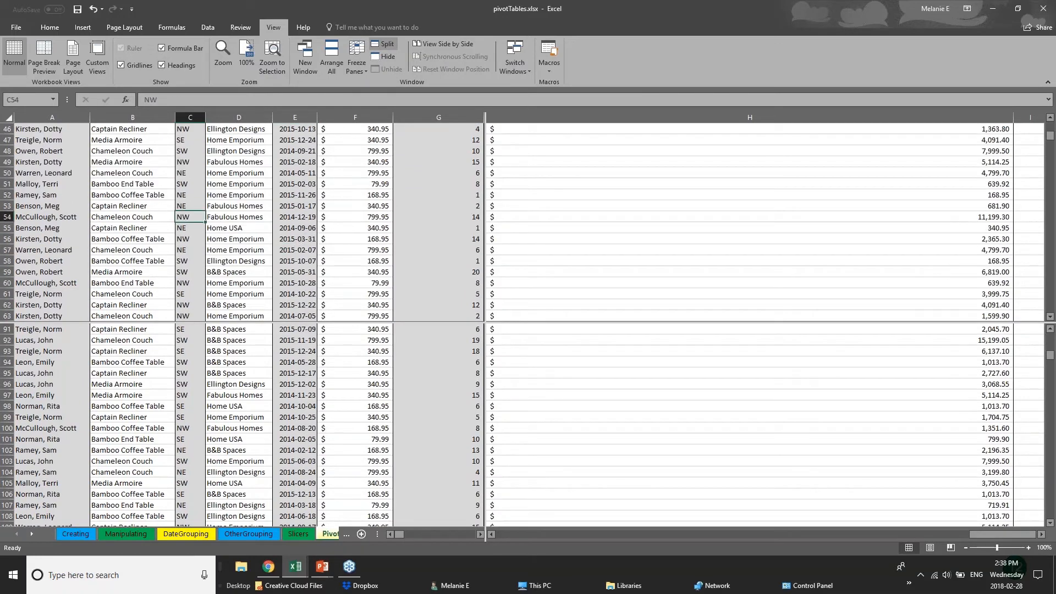
click(88, 228)
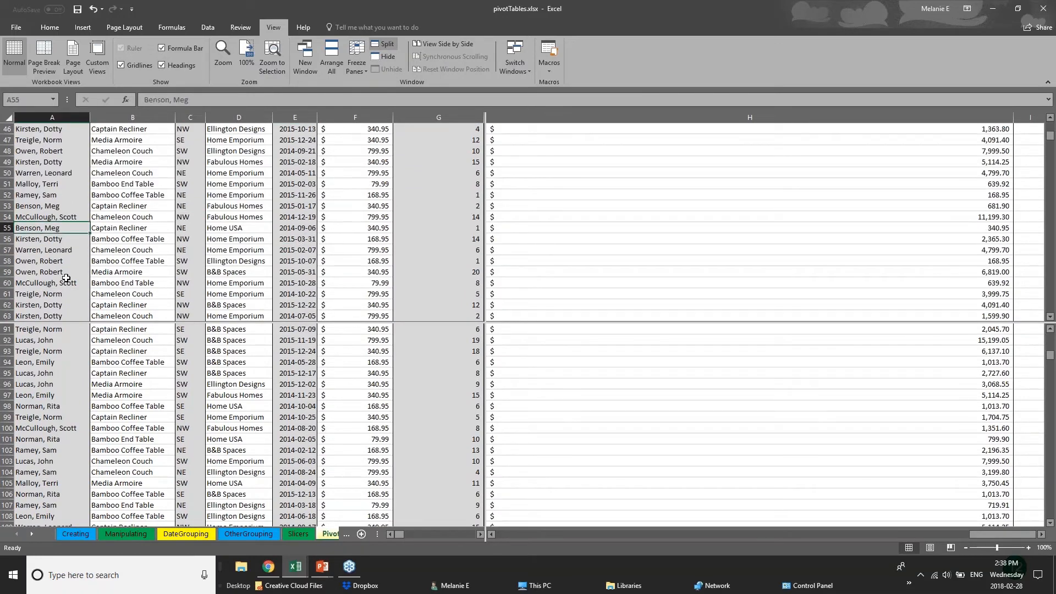
scroll(66, 277, up, 1)
scroll(66, 278, up, 3)
click(69, 392)
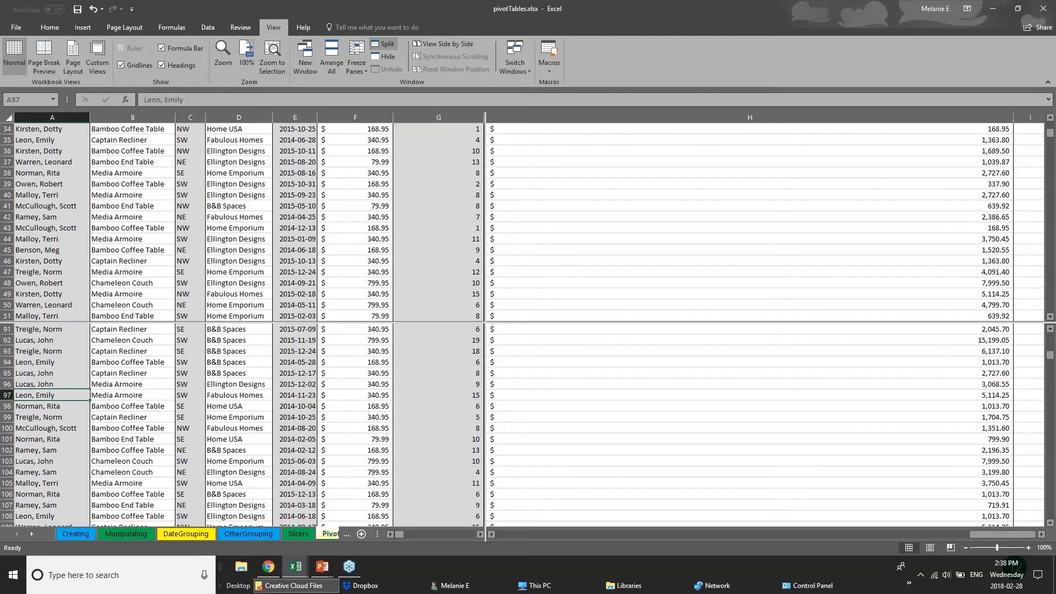
scroll(332, 534, down, 1)
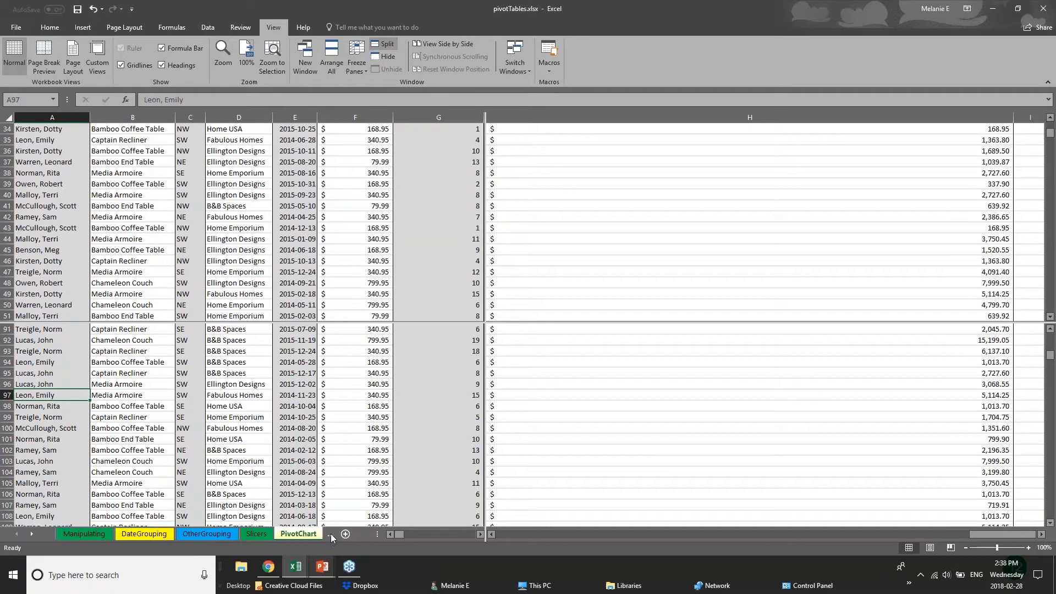
Look through the OtherGrouping and DateGrouping pivot sheets
click(229, 537)
click(154, 532)
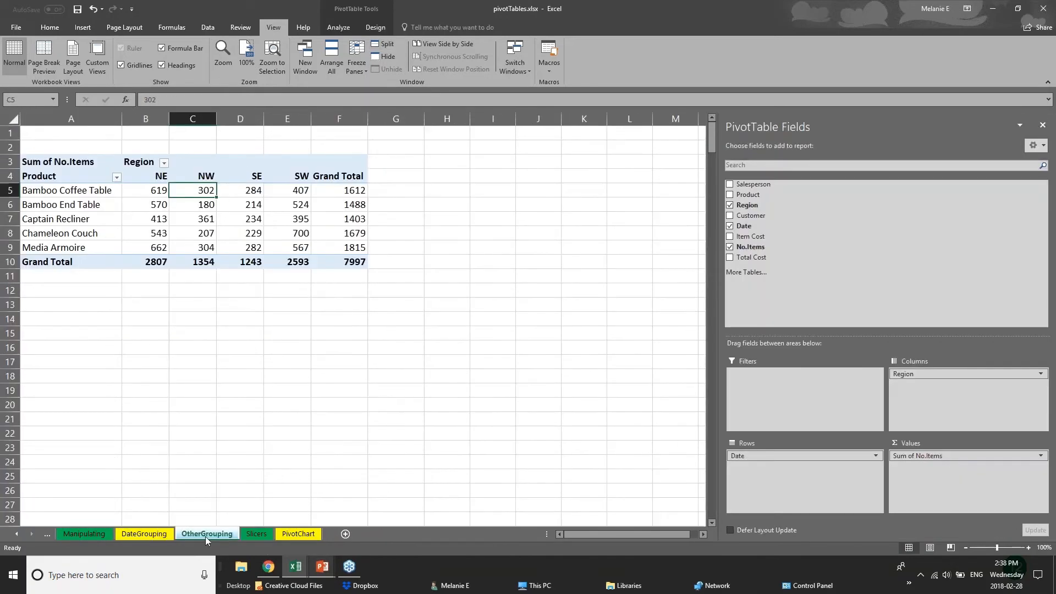
click(182, 537)
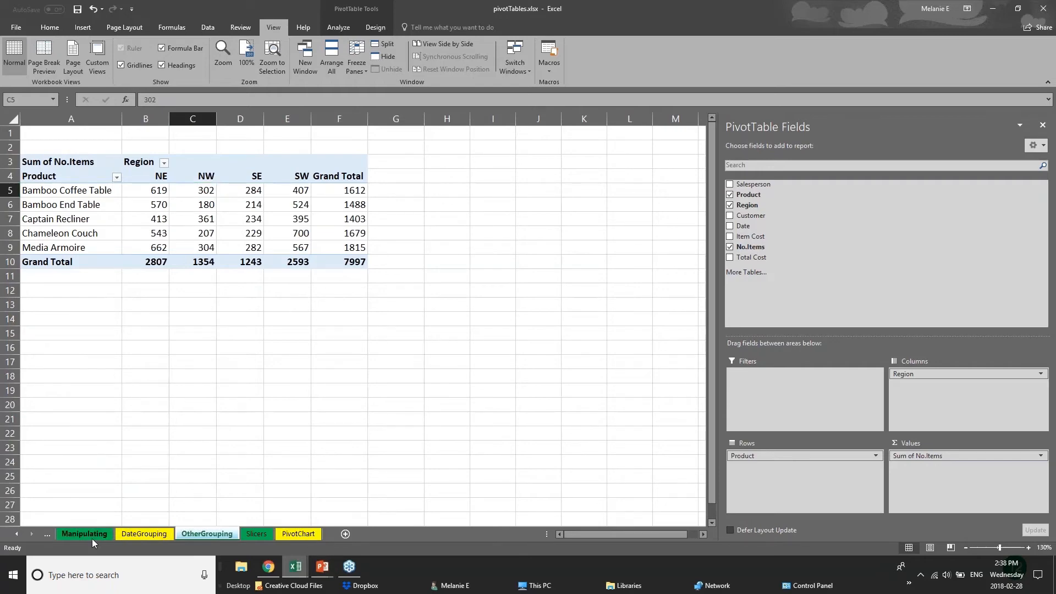
click(116, 537)
click(196, 537)
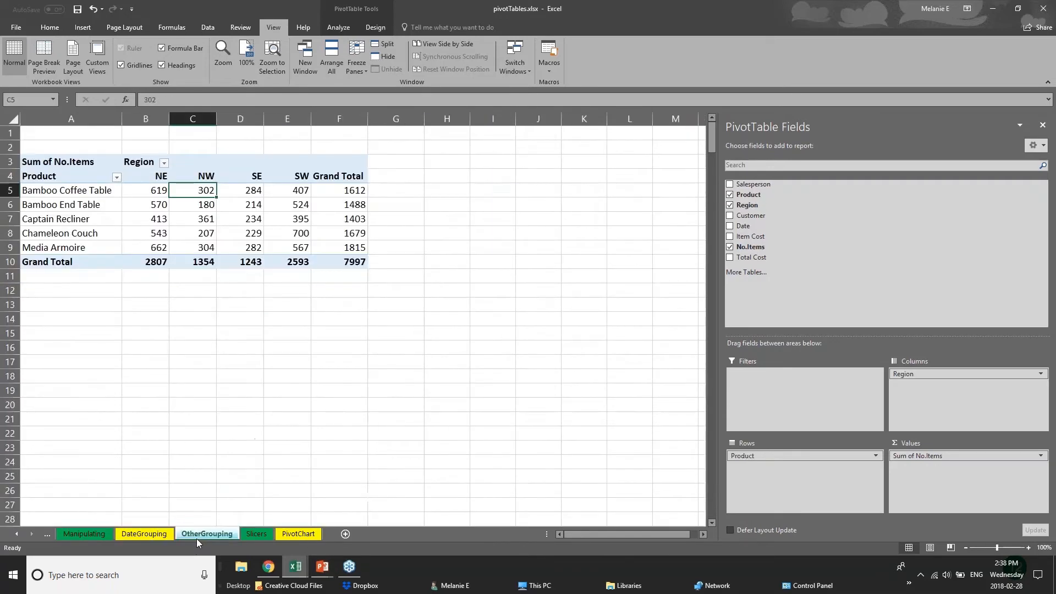
Return to the split PivotChart sheet, then bring up the PowerPoint slide show
click(295, 535)
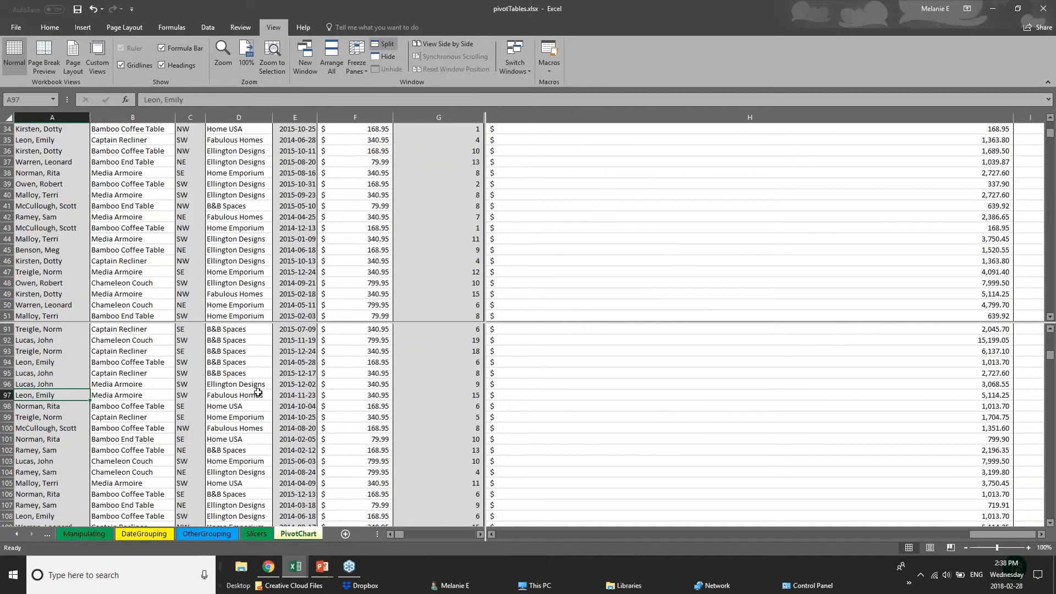
scroll(258, 392, down, 6)
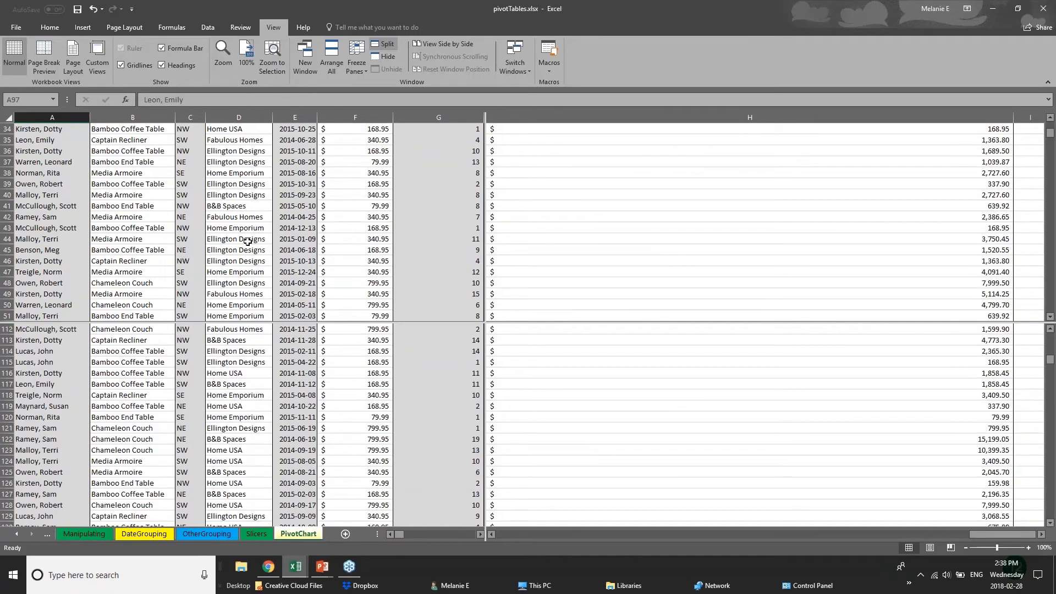
scroll(248, 242, up, 6)
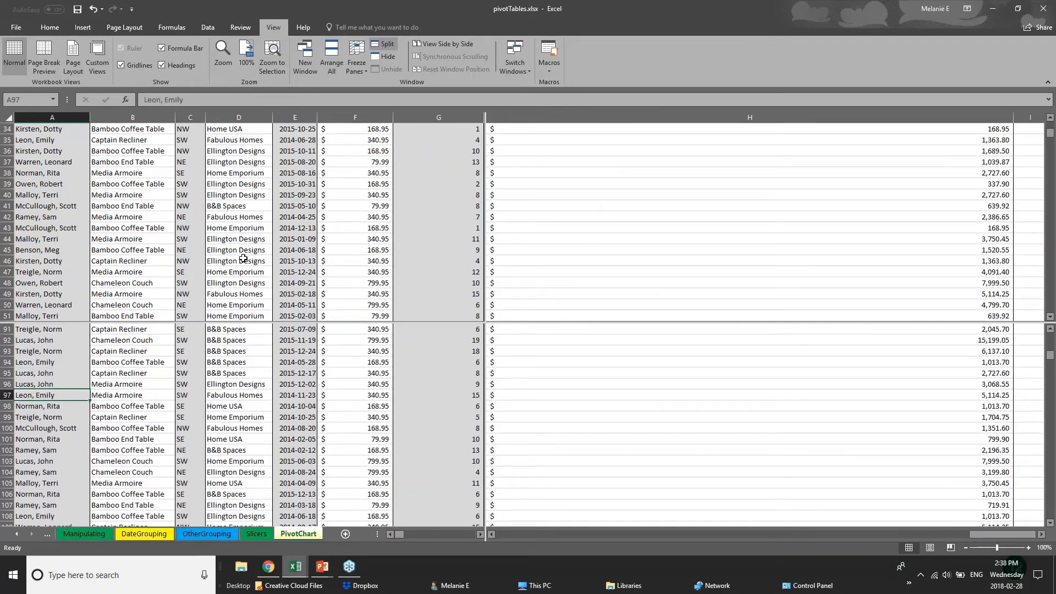
scroll(250, 358, up, 5)
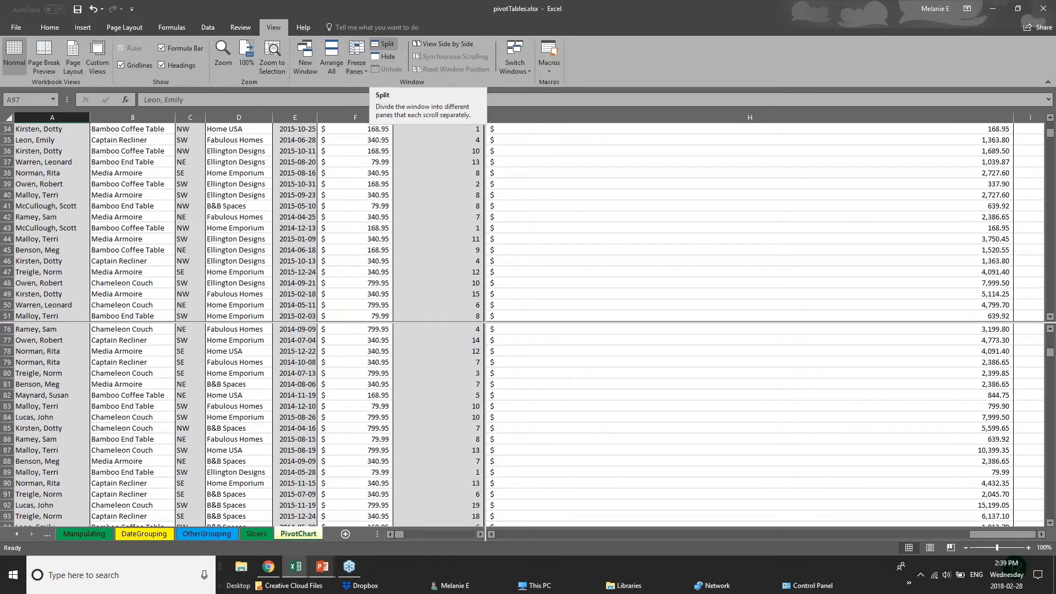
click(324, 568)
Advance the slide show to the Saving & Printing slide, then return to pivotTables.xlsx
click(365, 523)
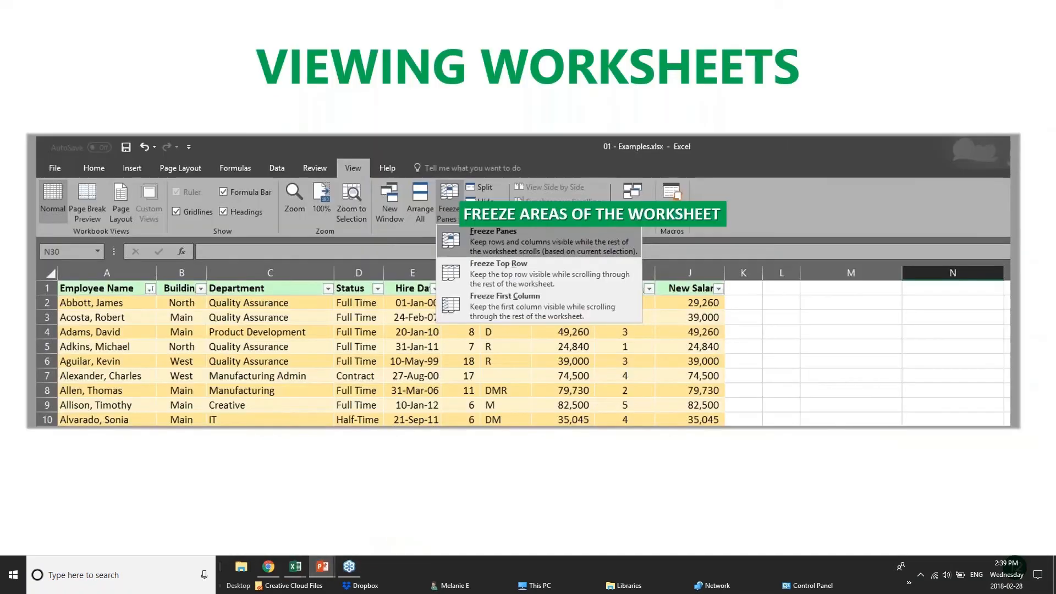
key(Right)
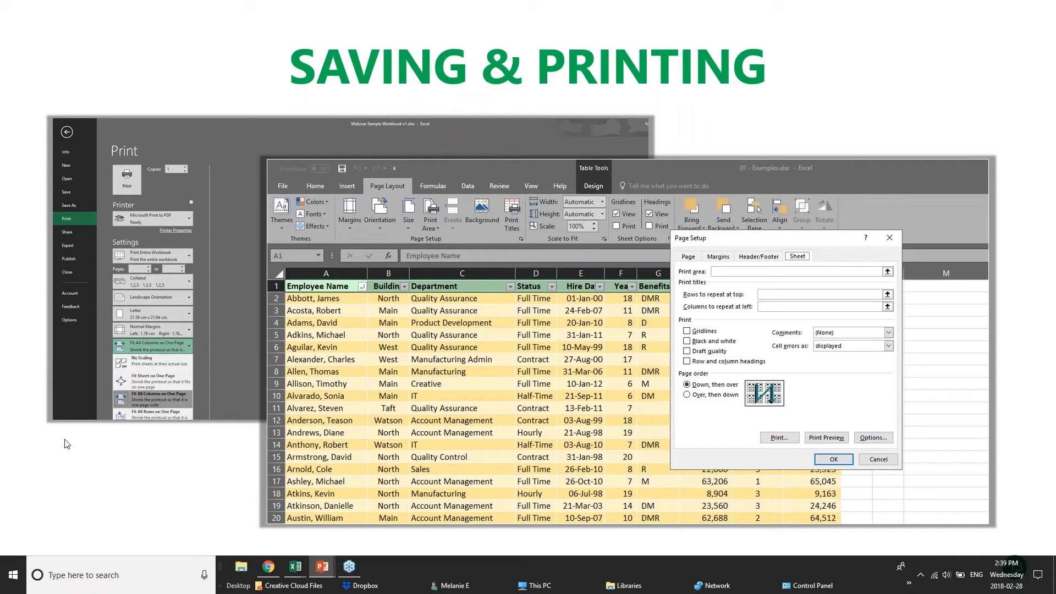
mouse_move(296, 567)
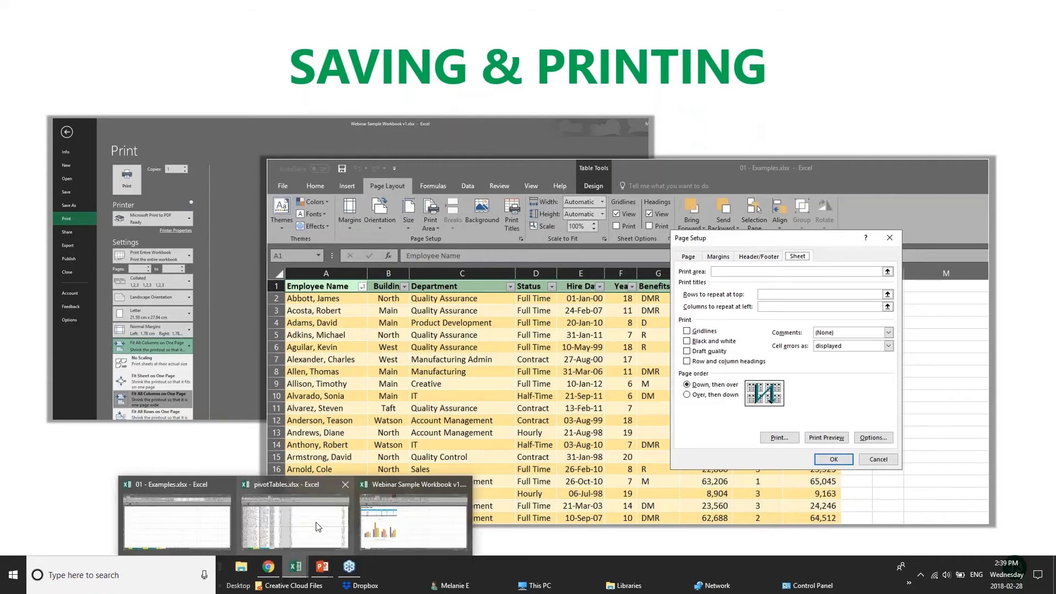
click(331, 530)
Flip through the OtherGrouping, DateGrouping and Manipulating pivot sheets
scroll(508, 424, down, 11)
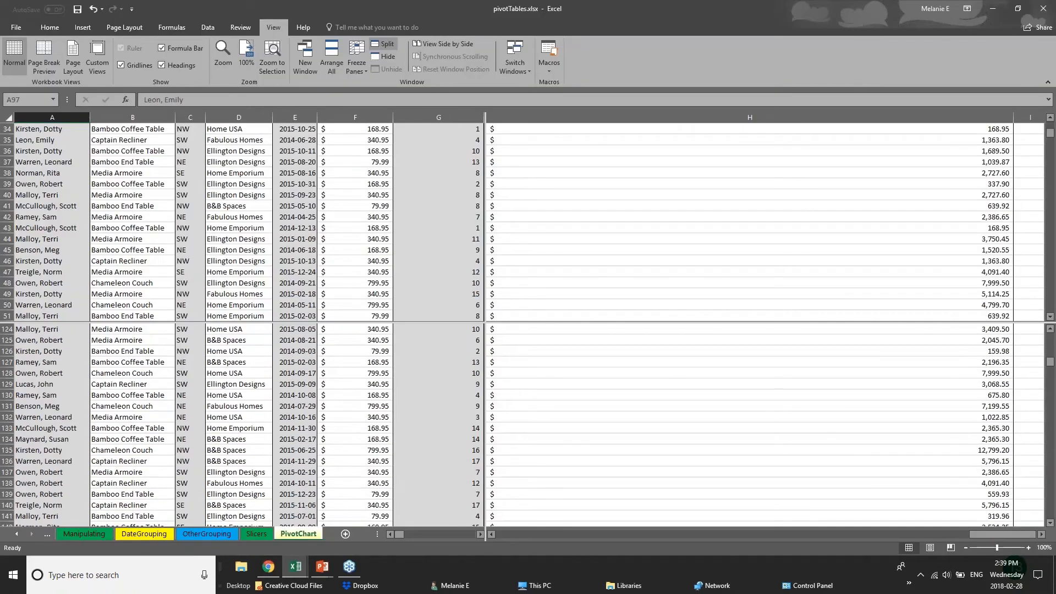
click(212, 535)
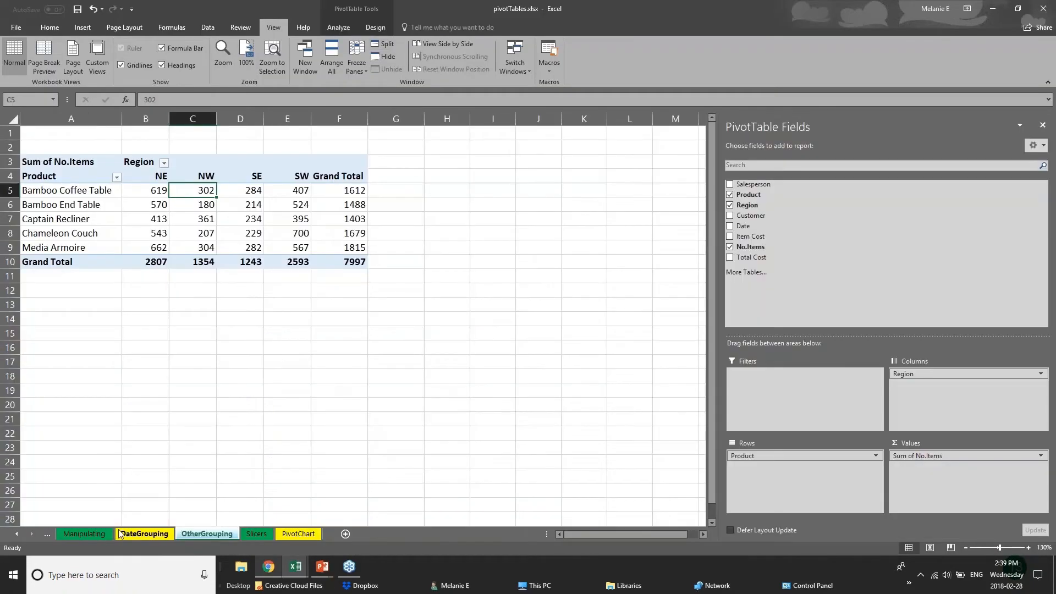
click(126, 534)
click(99, 534)
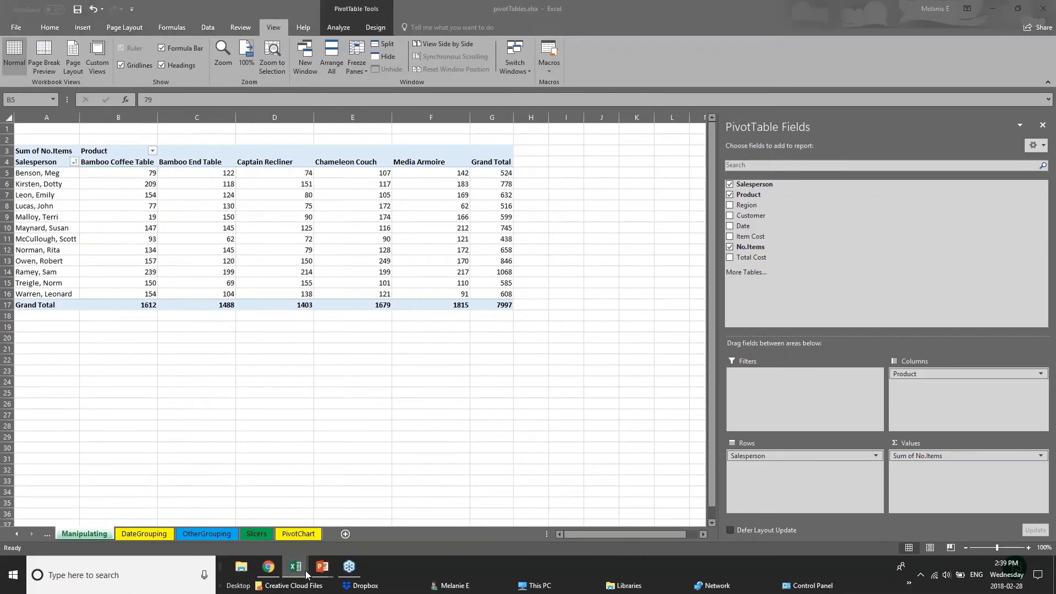
Switch to the 01 - Examples workbook and show its 2017 Budget sheet
mouse_move(297, 572)
click(163, 533)
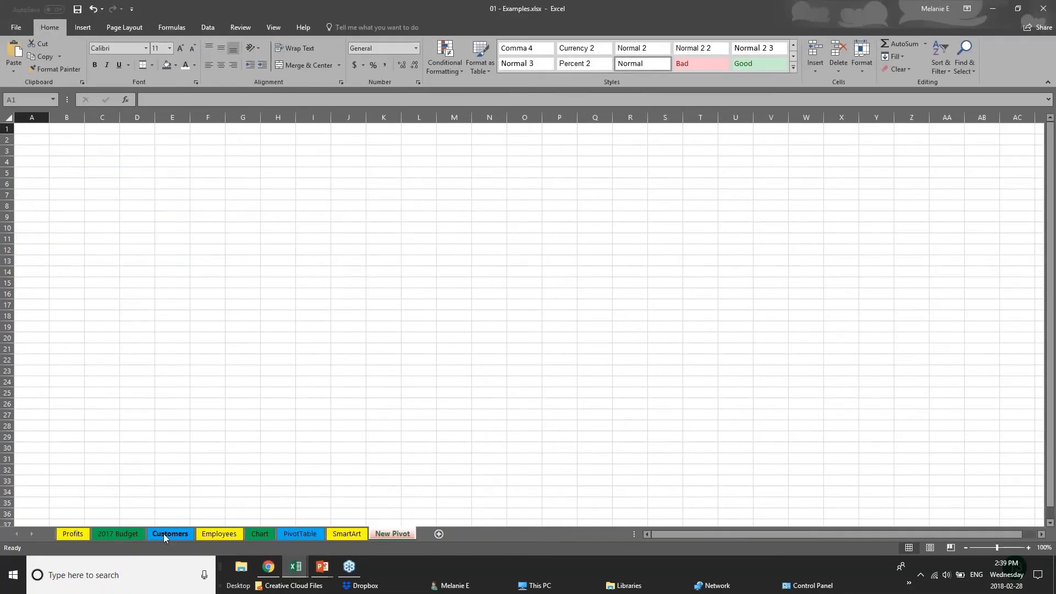
click(163, 534)
click(118, 533)
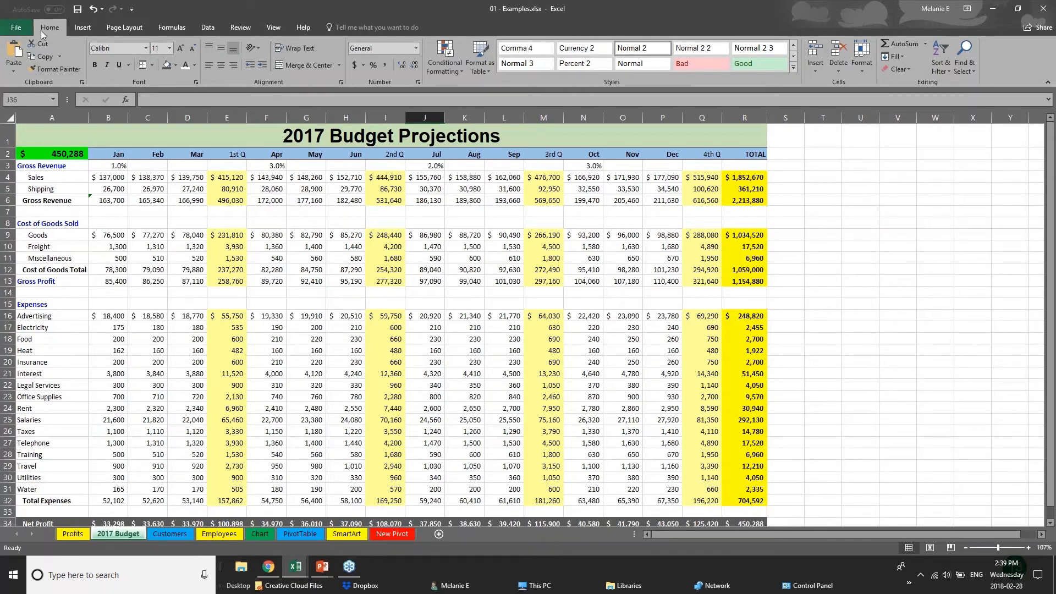
Save 01 - Examples, then bring up the Save As page at This PC's Desktop
click(11, 32)
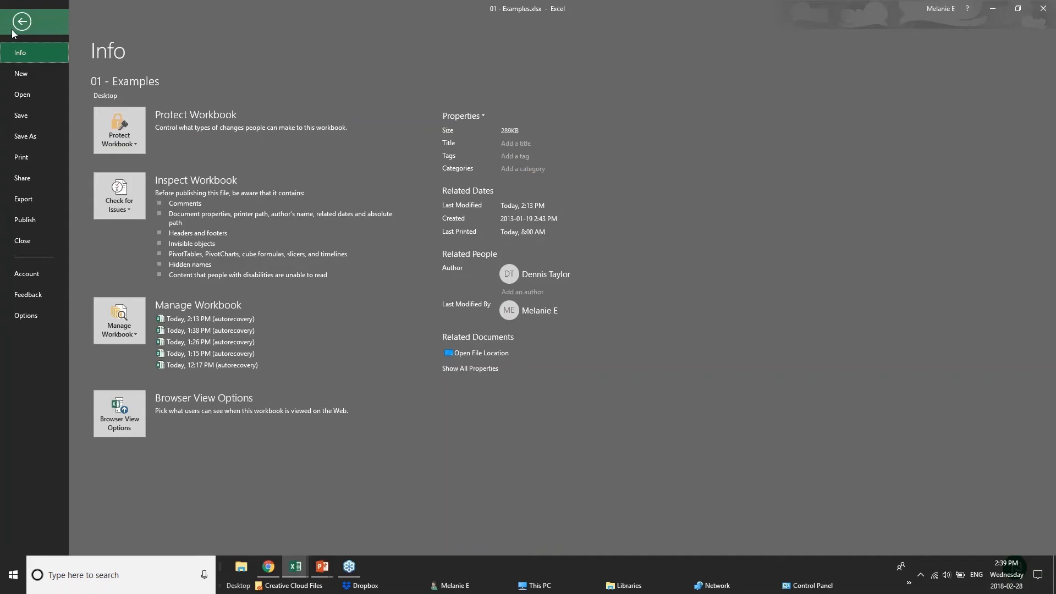
click(44, 118)
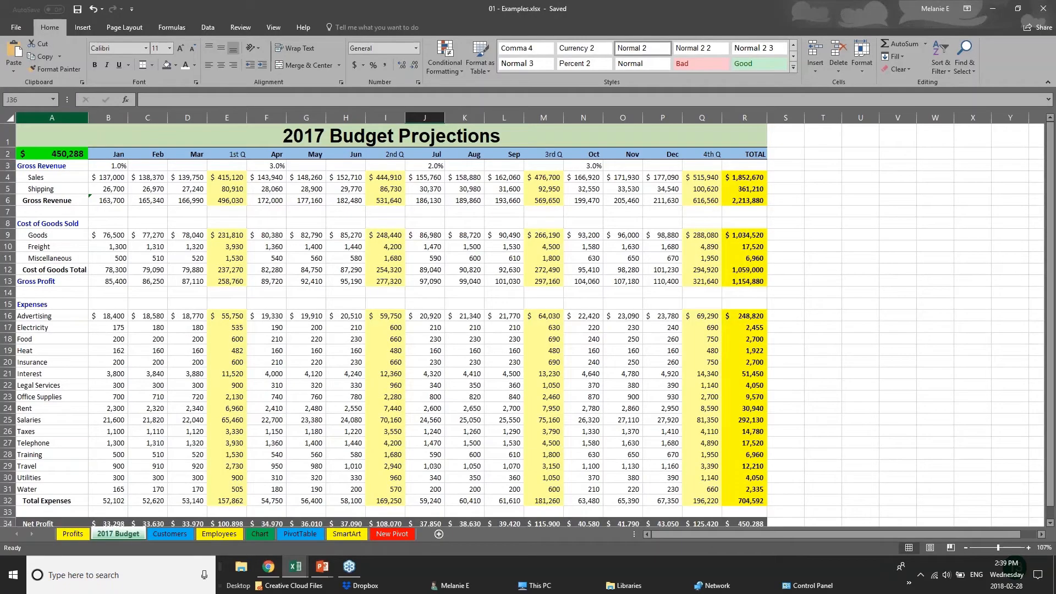
click(13, 26)
click(25, 144)
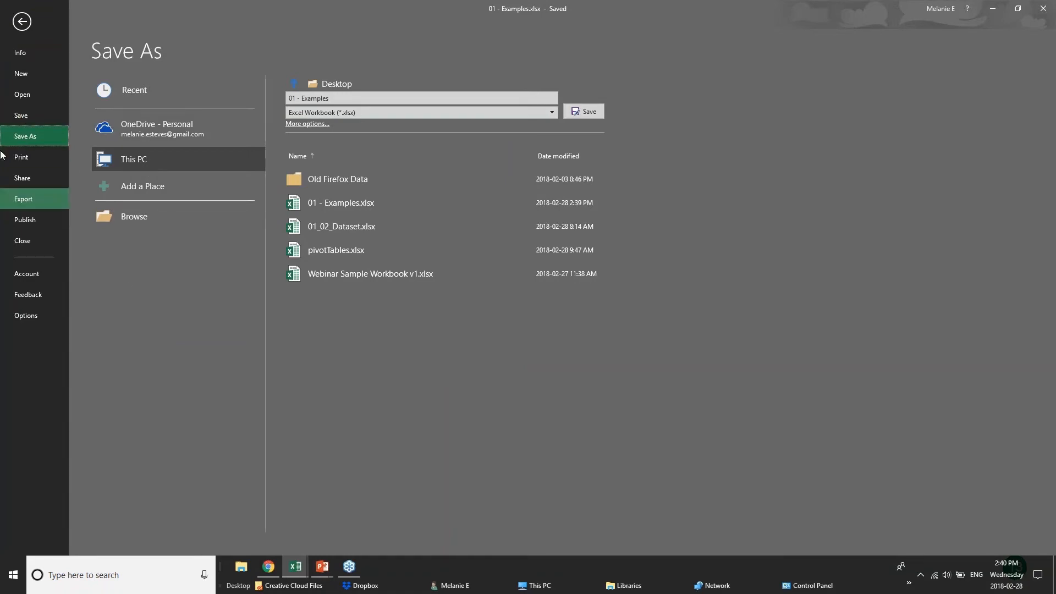
Go to Print and choose Microsoft Print to PDF as the printer
click(22, 156)
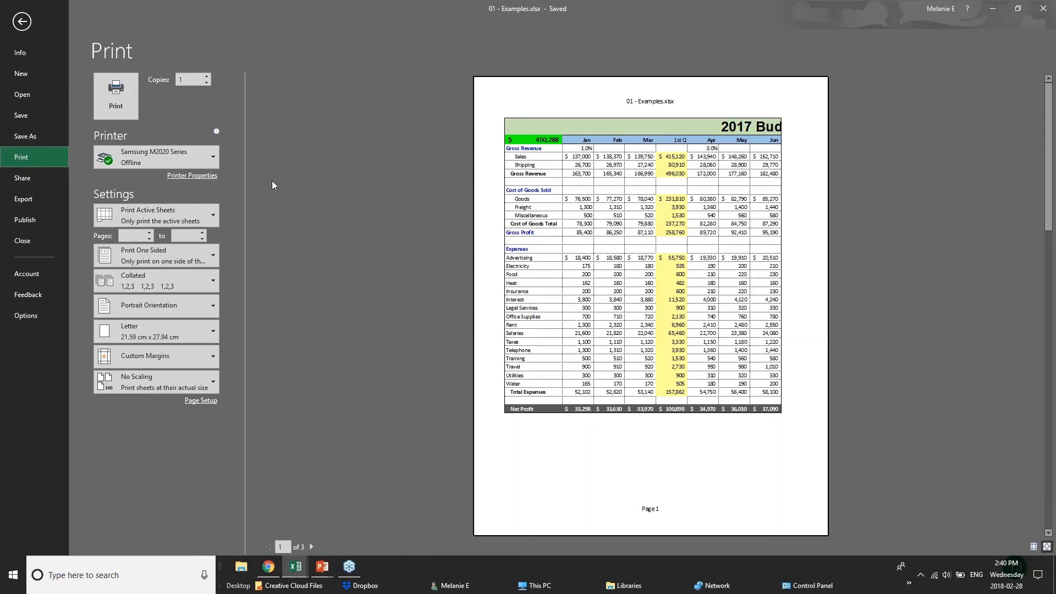
mouse_move(194, 163)
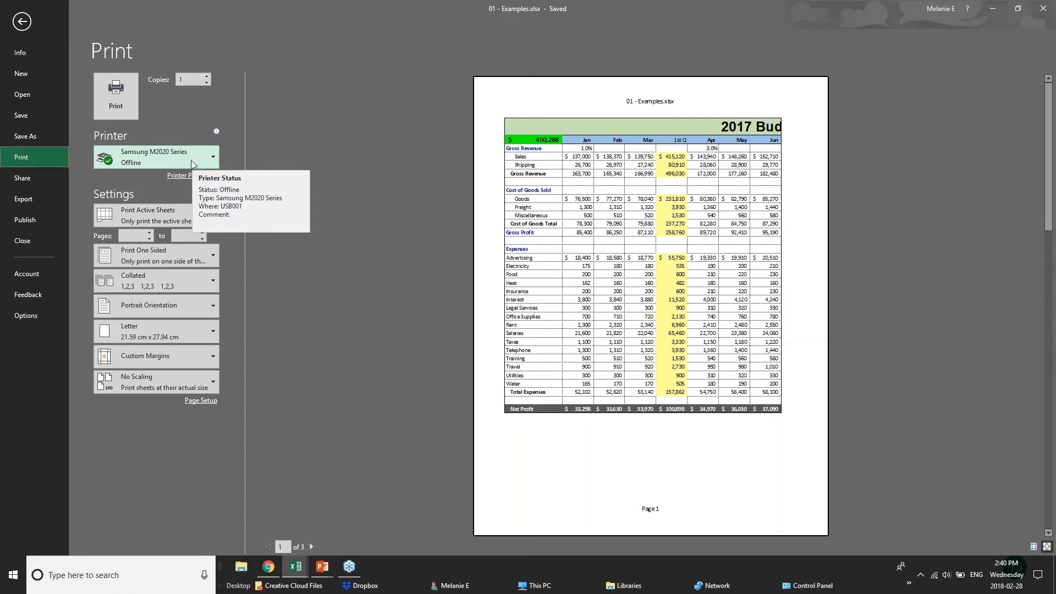
click(192, 160)
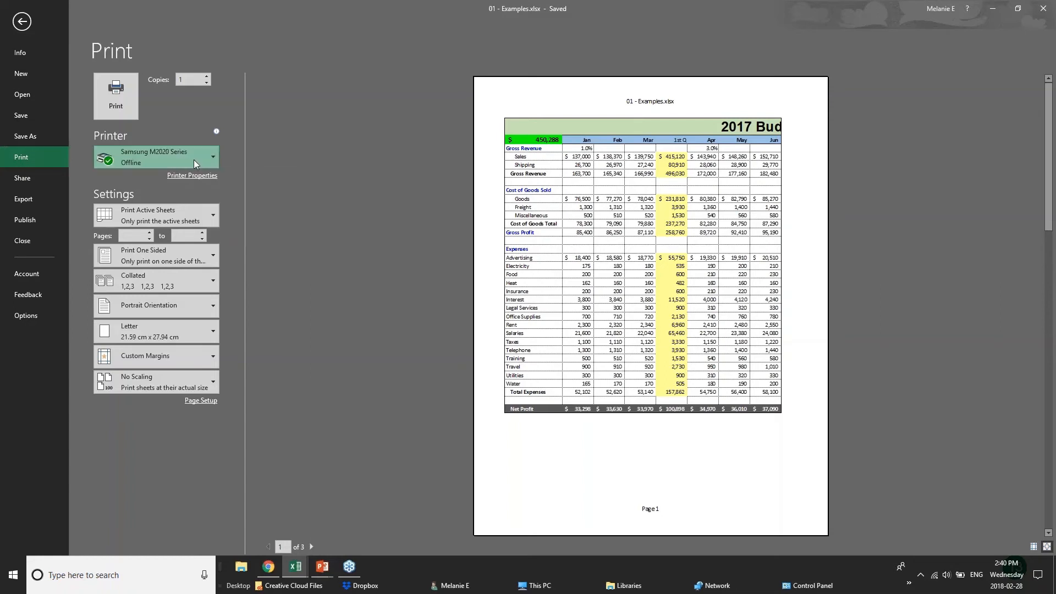
click(190, 209)
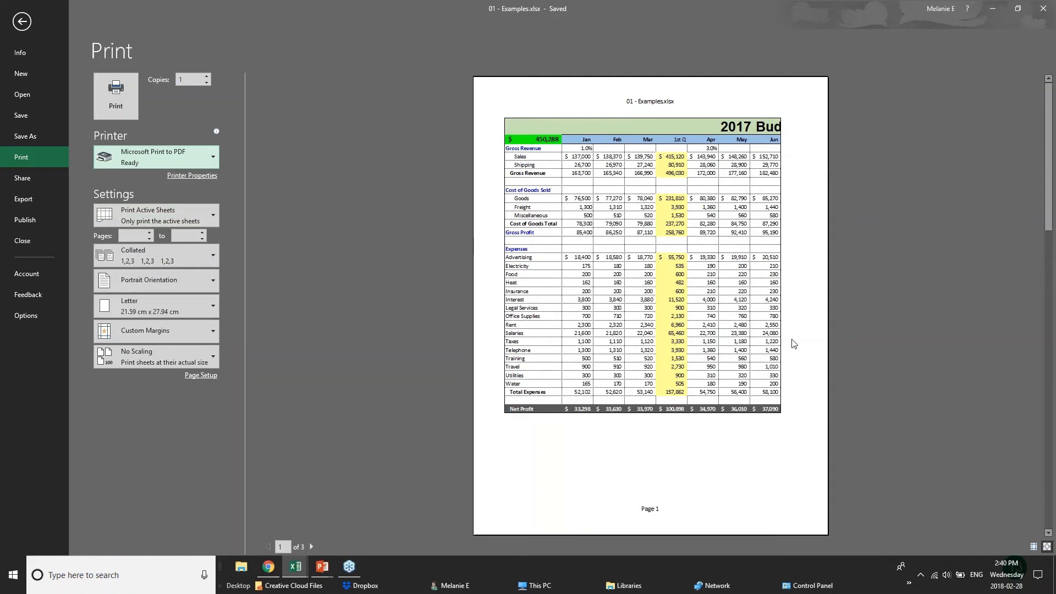
Page through the preview and switch to Landscape orientation, giving 4 pages
click(312, 547)
click(312, 546)
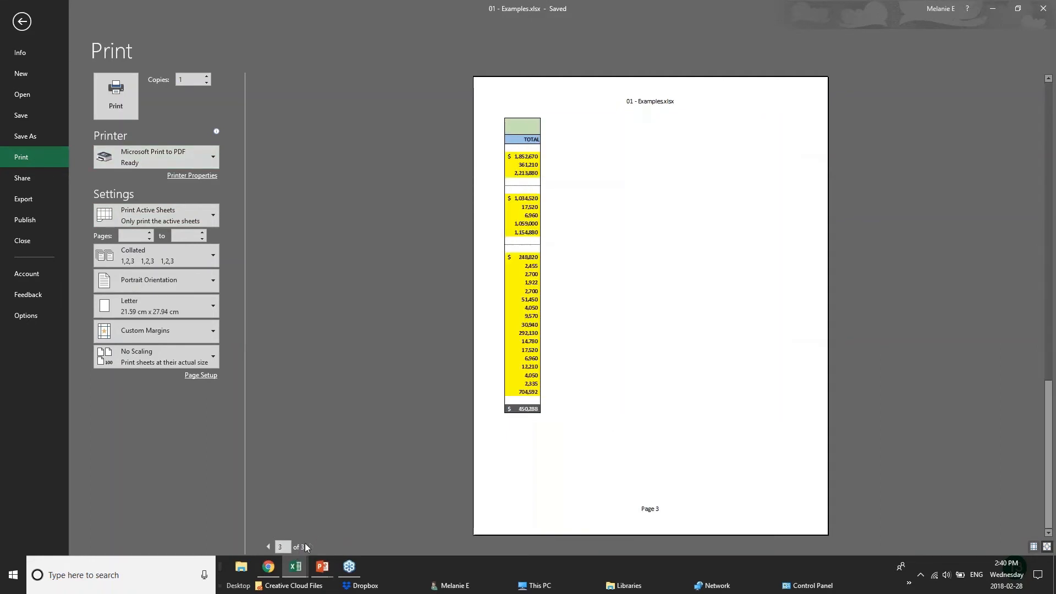
click(268, 547)
click(268, 546)
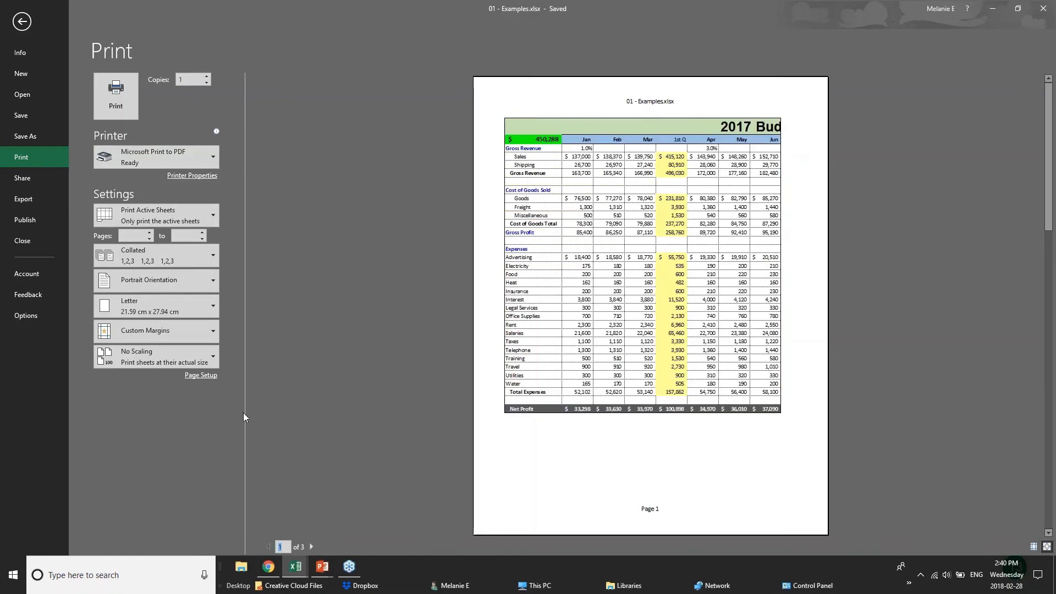
click(198, 286)
click(190, 303)
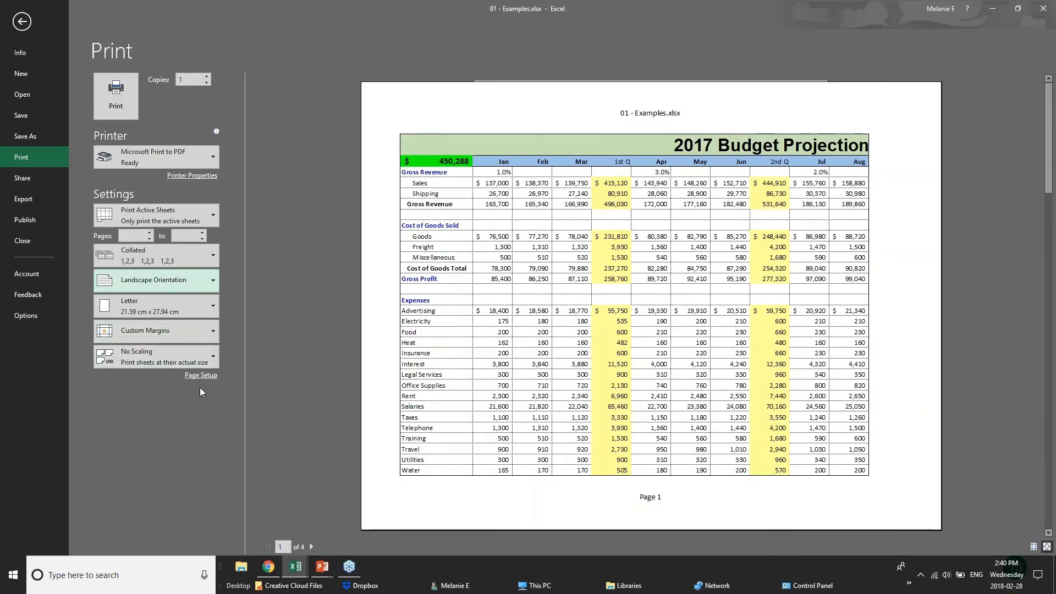
Try Print Selection, revert to Print Active Sheets, and show the margin presets
click(211, 210)
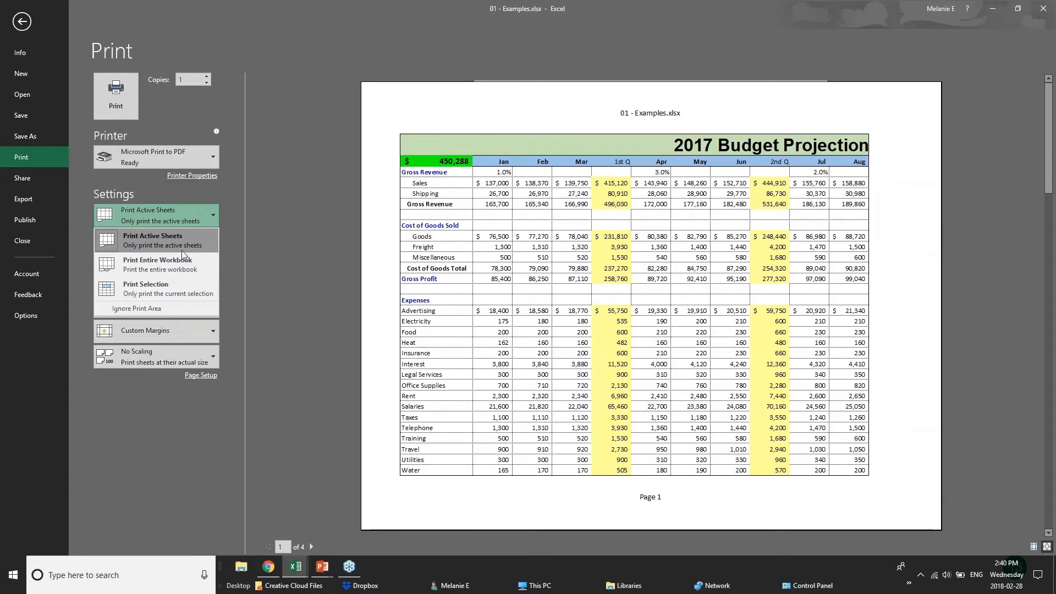
click(183, 288)
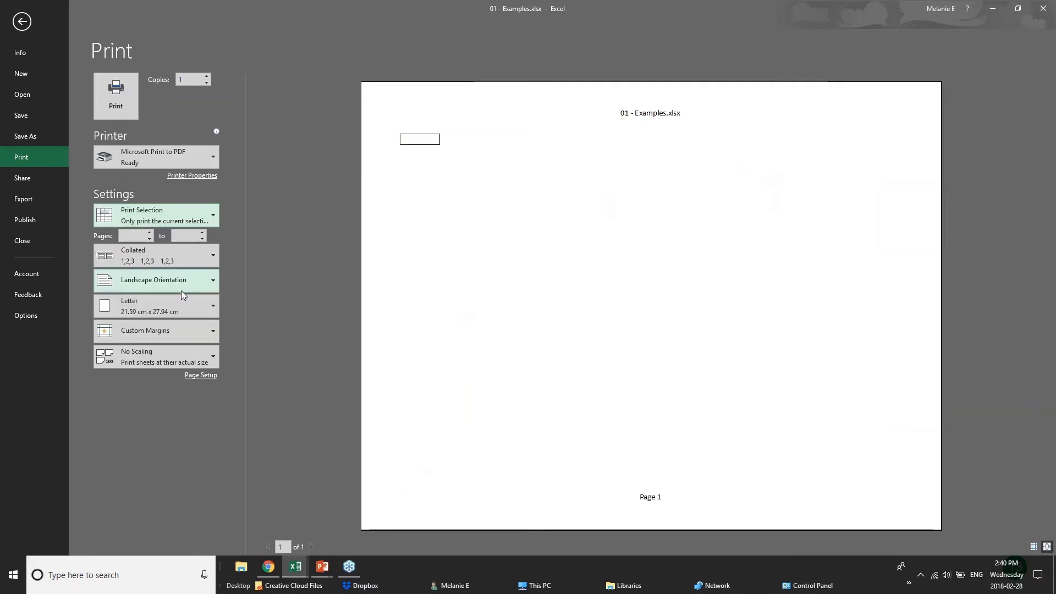
click(177, 217)
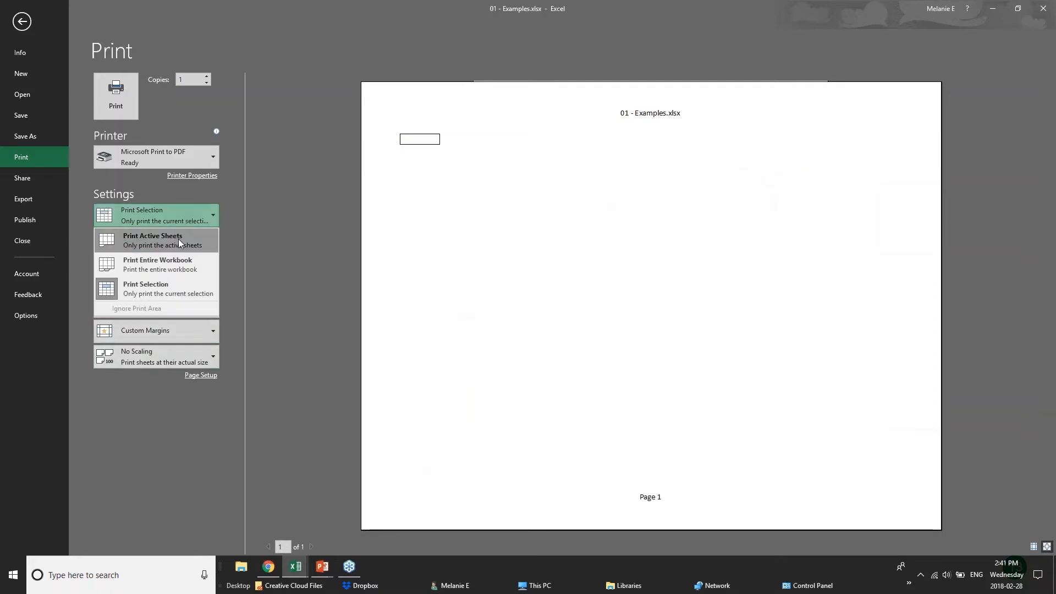
click(176, 249)
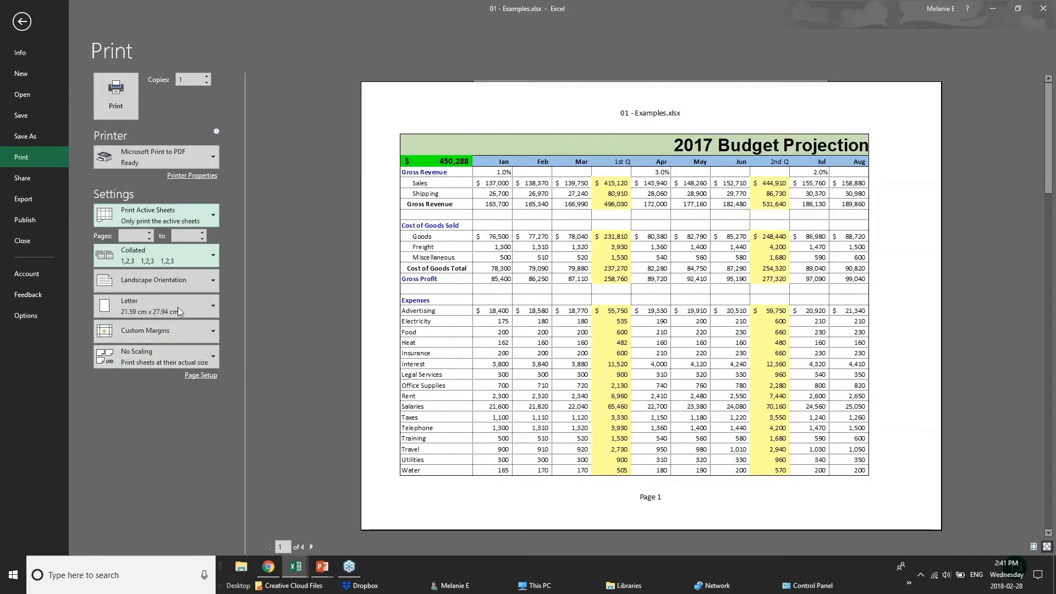
click(208, 331)
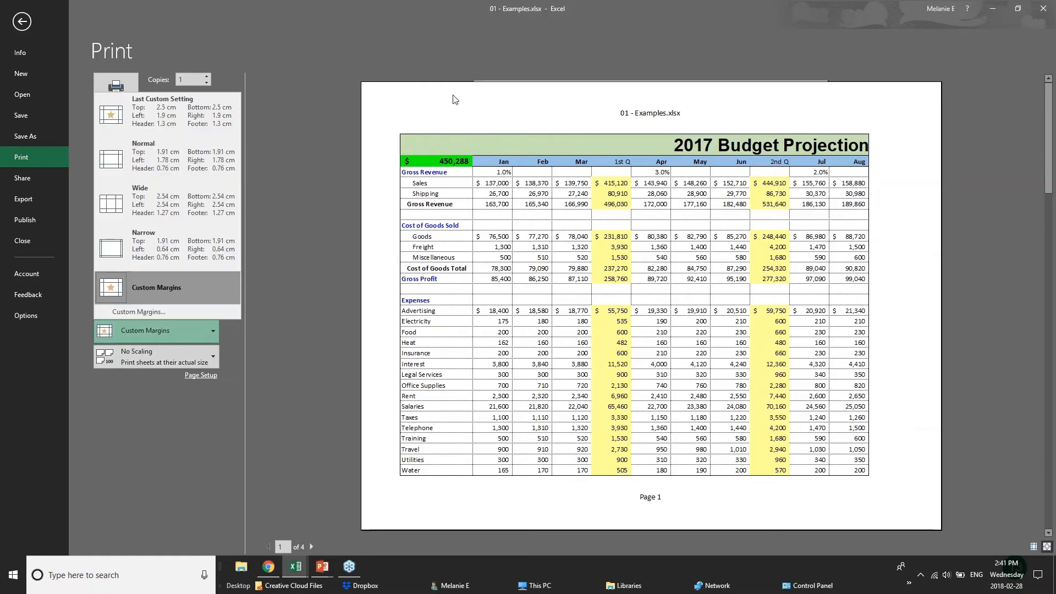
Apply Narrow margins to the printout and bring up the full Page Setup dialog
click(172, 252)
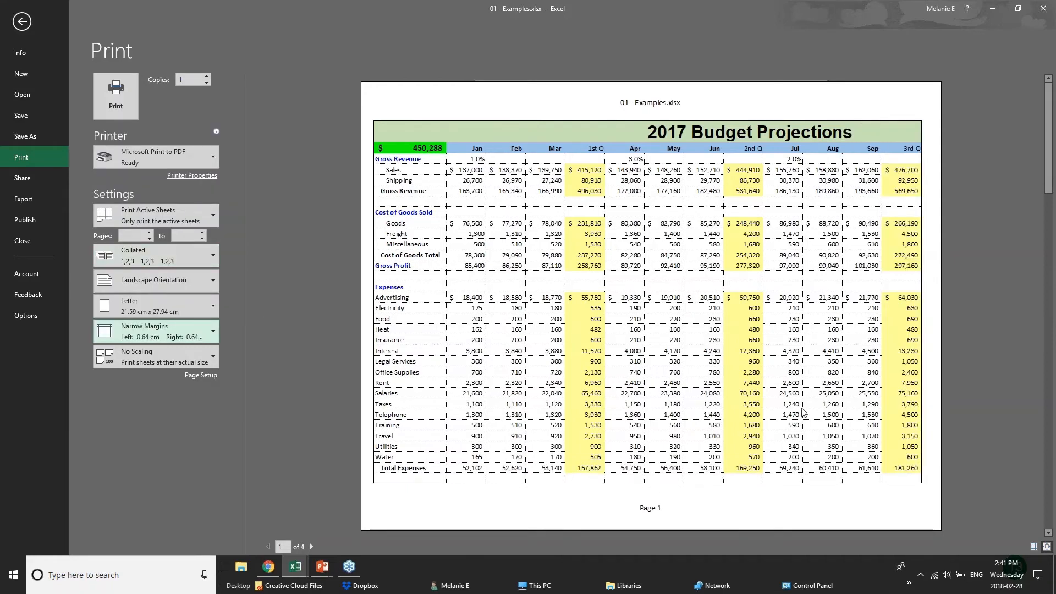
click(198, 376)
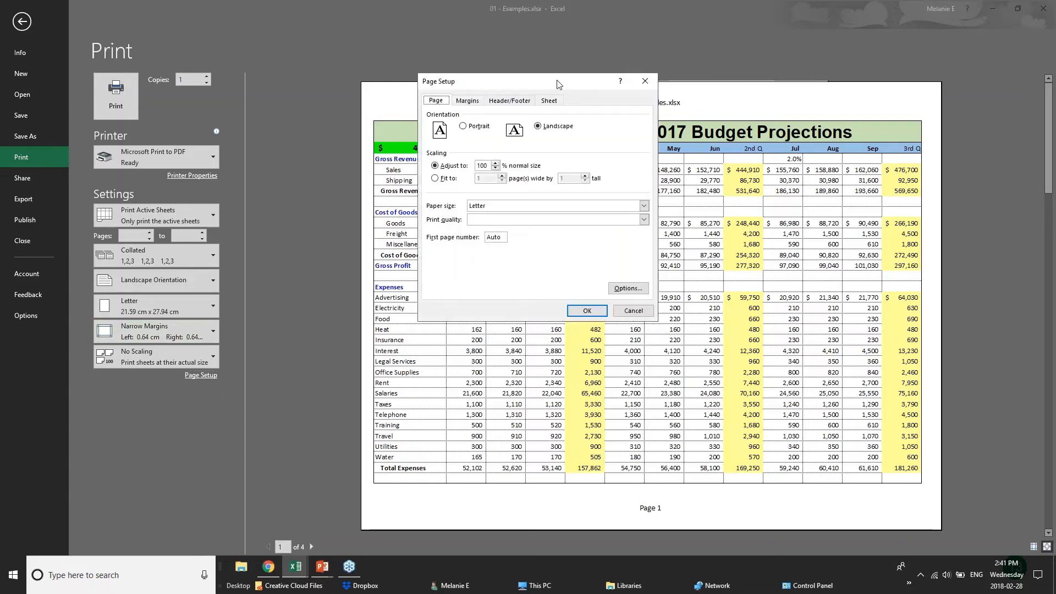
Set Page Setup scaling to fit 1 page wide by 1 tall, then show the Header/Footer settings
click(496, 168)
click(496, 168)
click(495, 168)
click(495, 168)
click(495, 163)
click(441, 180)
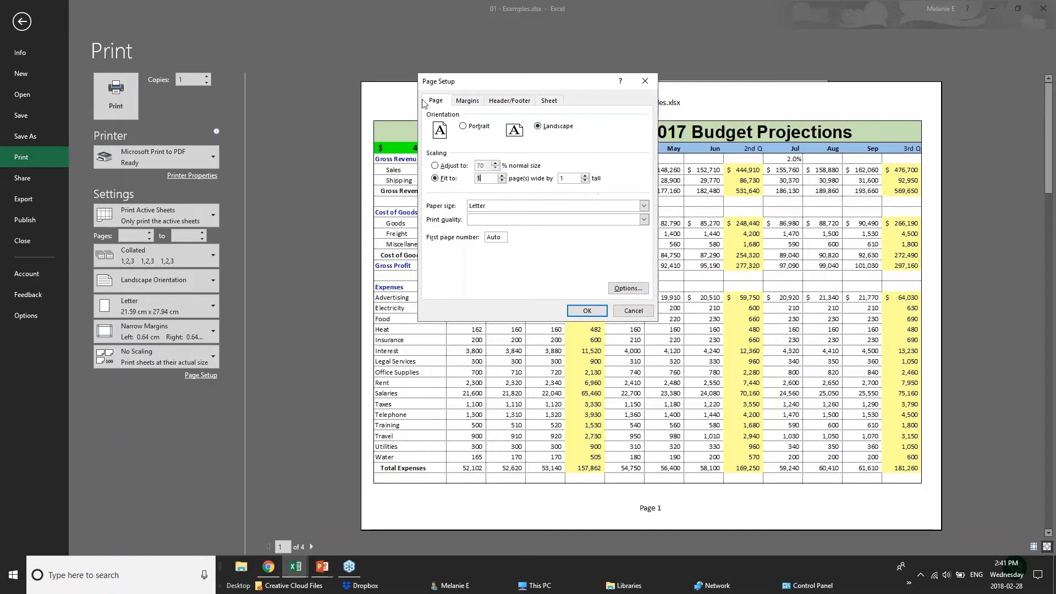
click(472, 103)
click(508, 102)
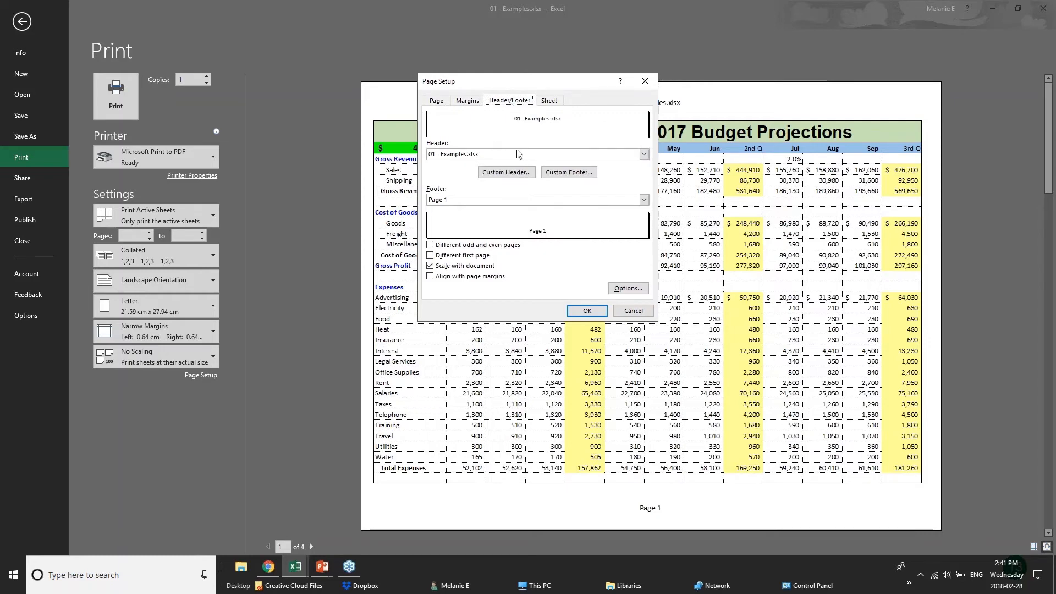
Start a custom header with BUDGET PROJECTIONS in the left section
click(493, 155)
click(494, 156)
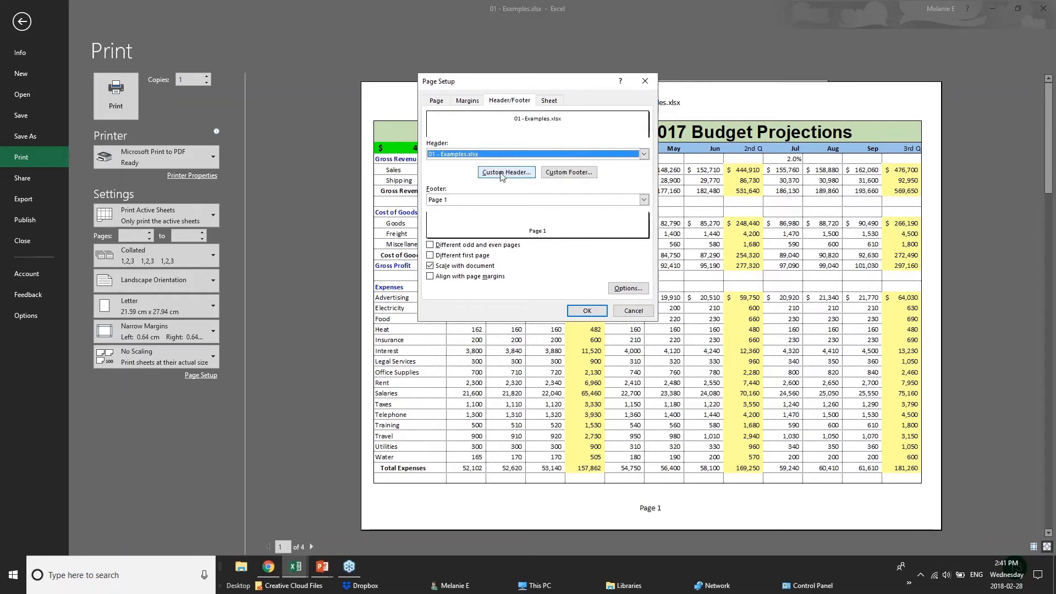
click(507, 171)
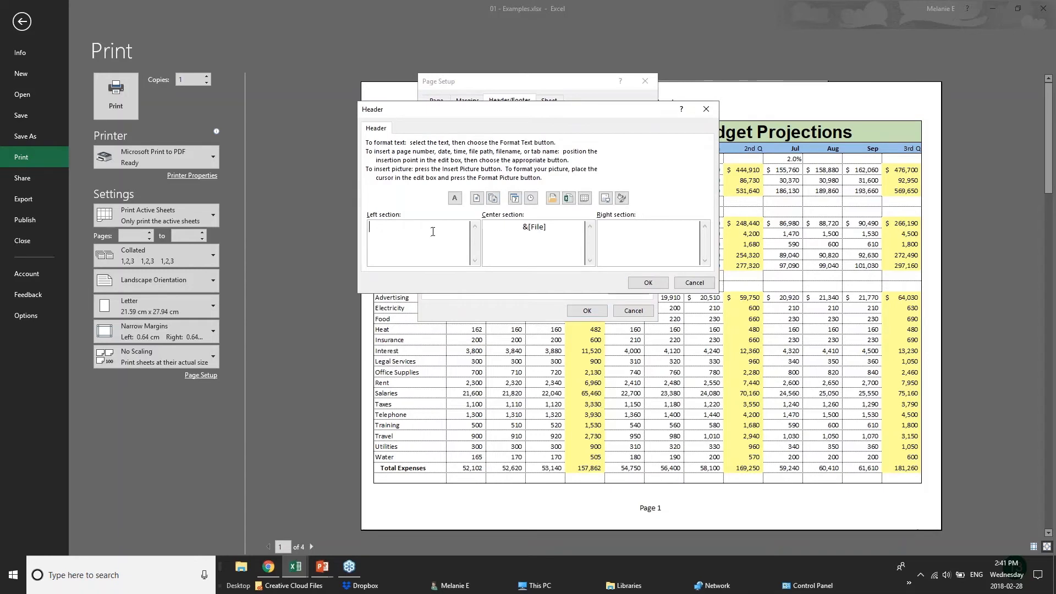
text(BUDGET PR)
text(OJ)
key(BackSpace)
text(ECTIONS)
Replace the centre section's &[File] code with CONFIDENTIAL and apply the header
drag(575, 229, 484, 227)
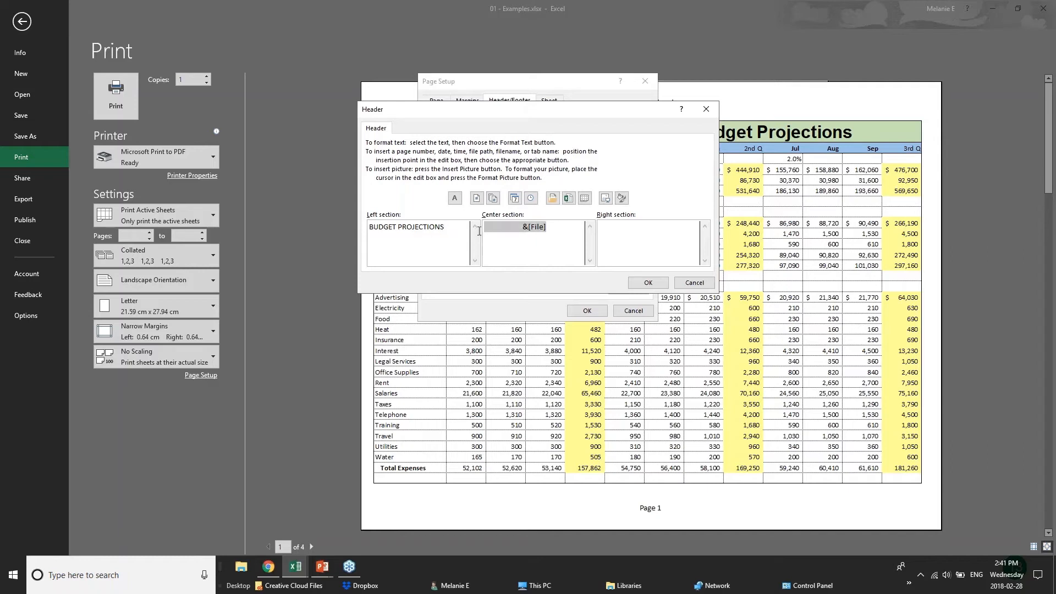
text(CONFIDENTIAL)
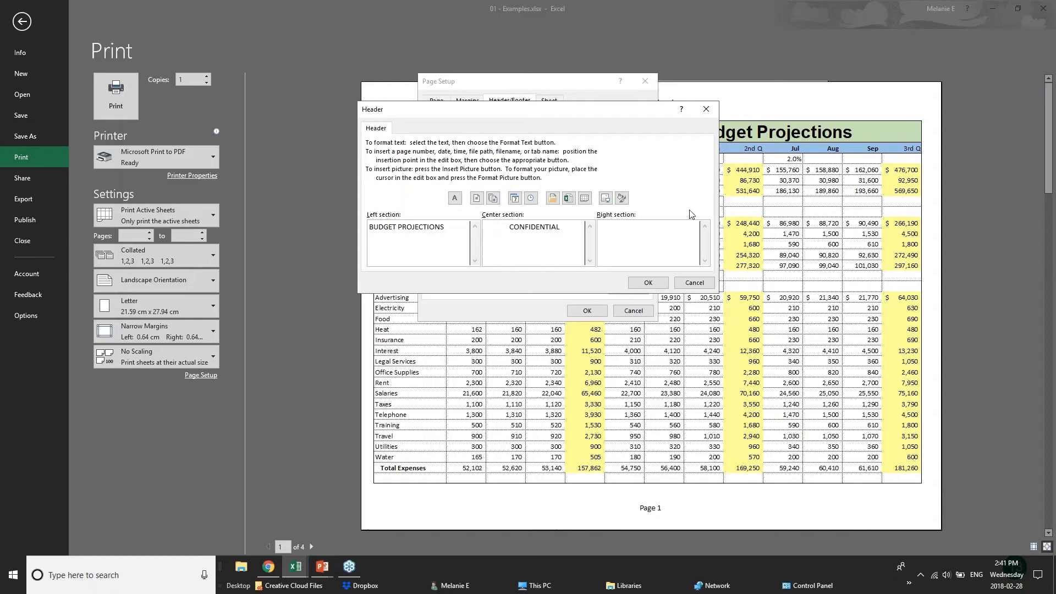
click(677, 235)
click(648, 282)
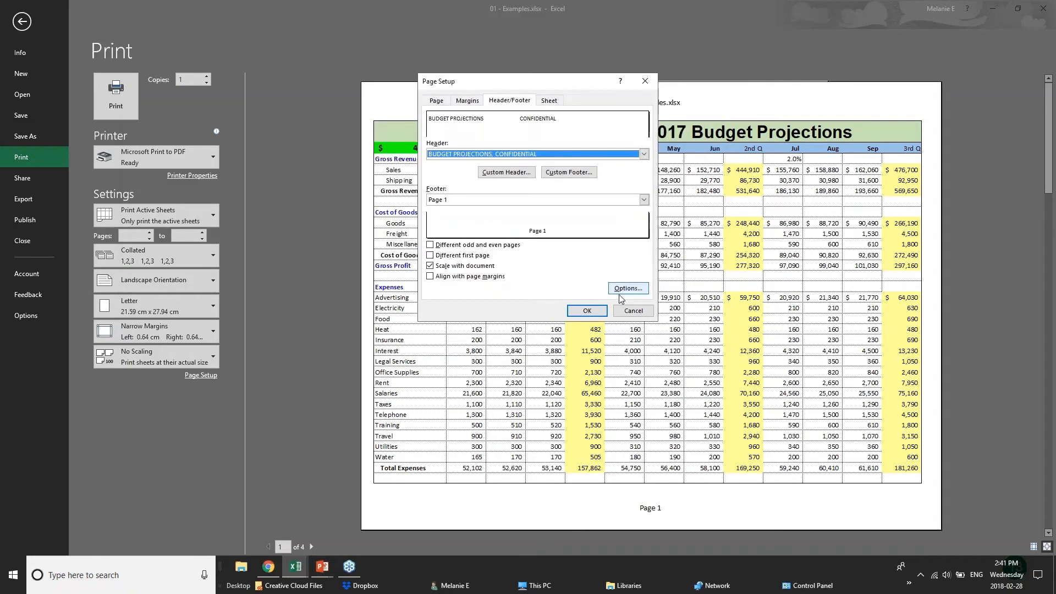
click(589, 311)
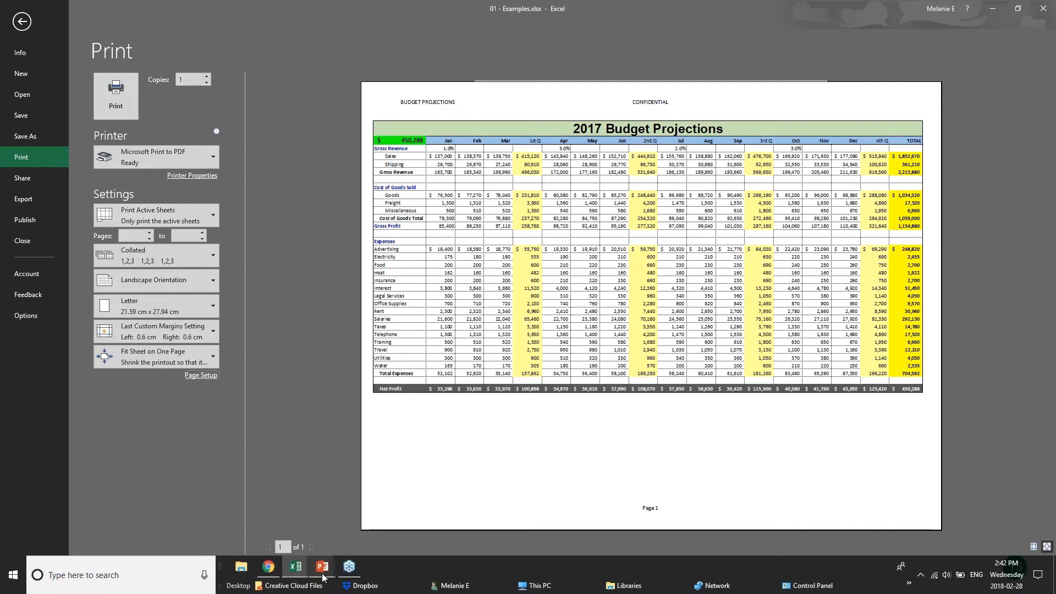
Switch to the PowerPoint slide show and advance to the Sharing & Security slide
mouse_move(324, 576)
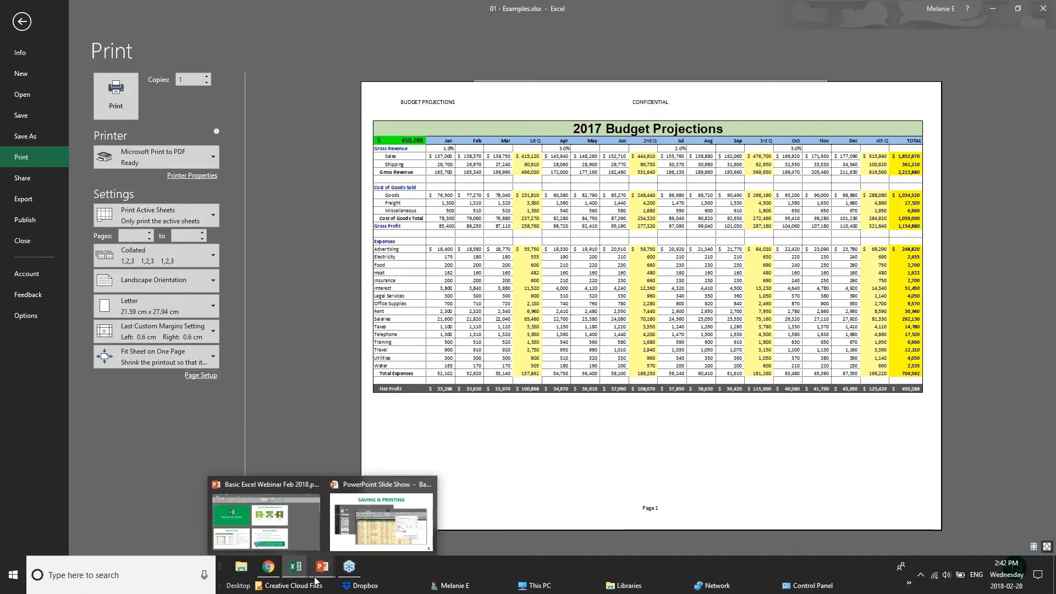
click(379, 523)
click(380, 523)
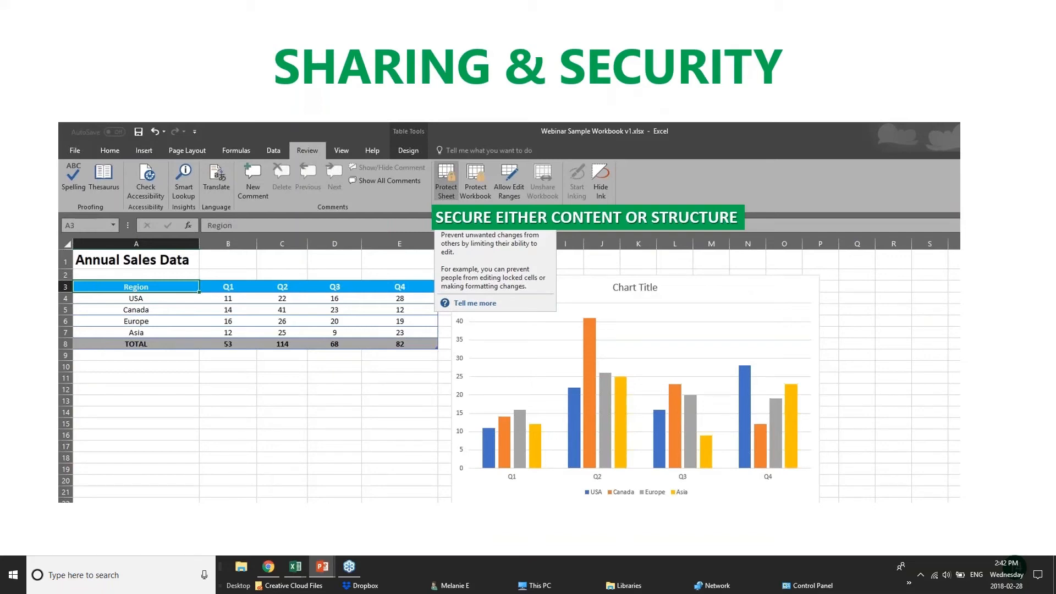
Go via Chrome back to the 01 - Examples.xlsx window in Excel
click(279, 568)
mouse_move(296, 566)
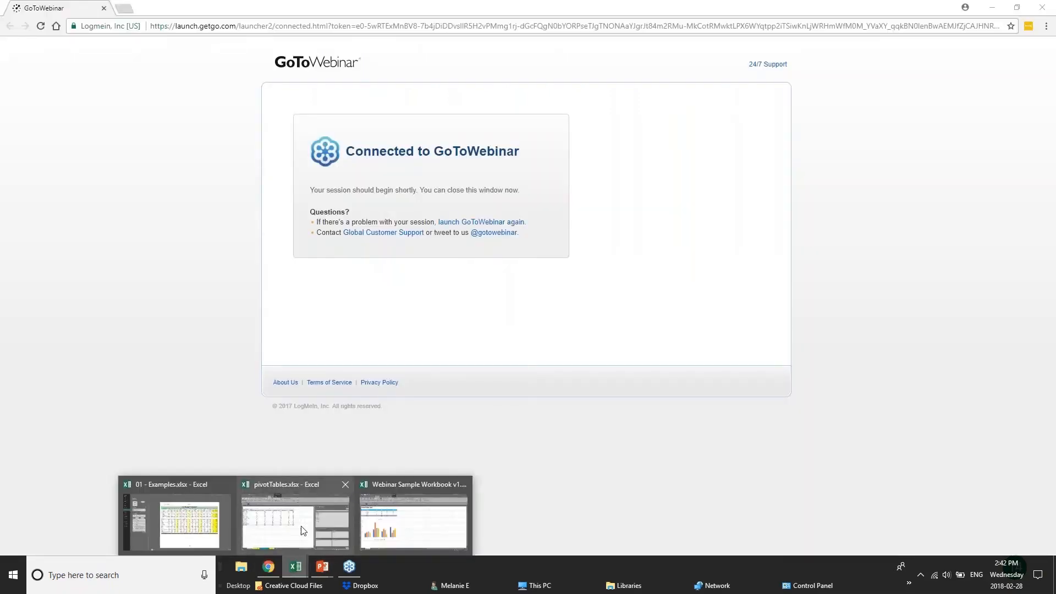
click(176, 515)
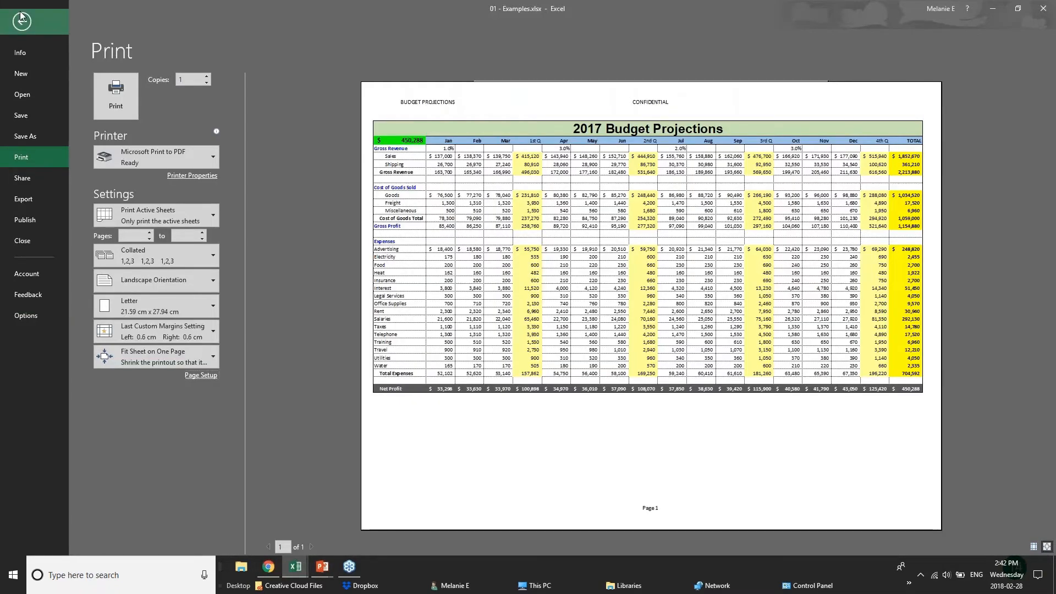
Leave print preview and open the full Save As window with This PC as location
click(22, 19)
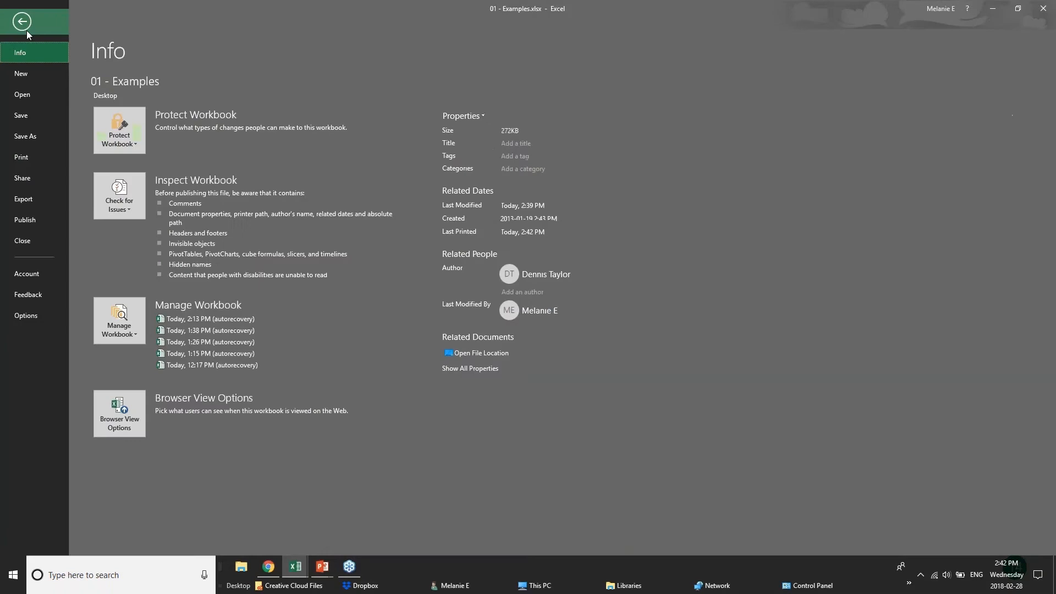
click(19, 135)
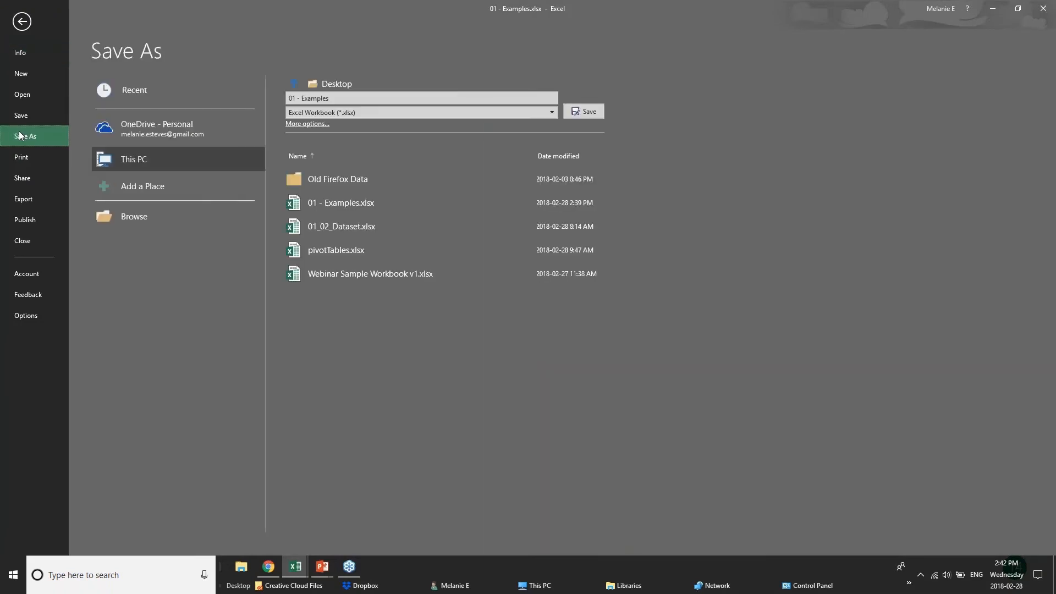
click(132, 134)
click(142, 160)
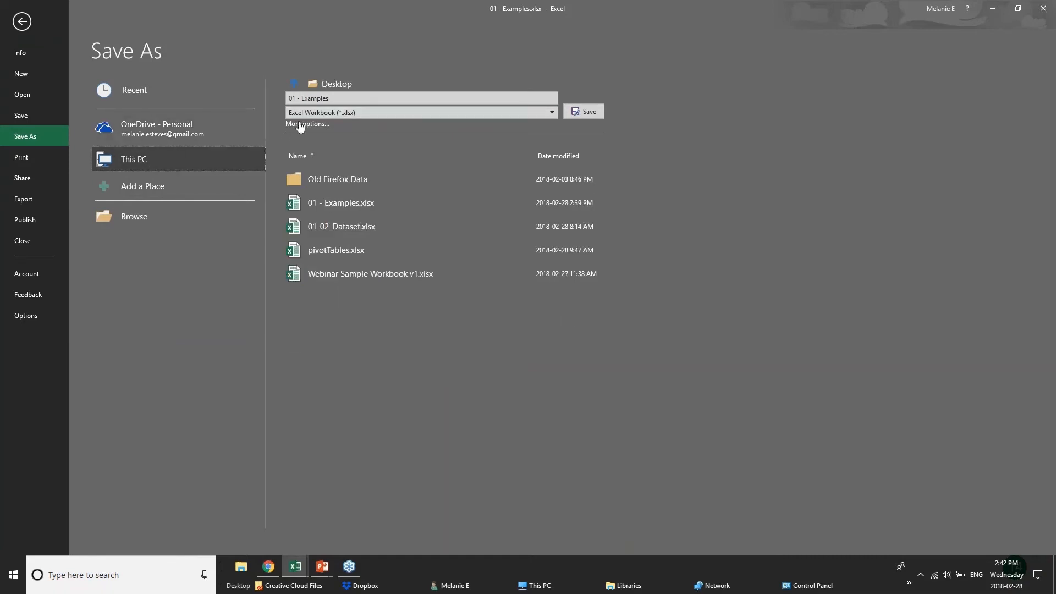
click(300, 124)
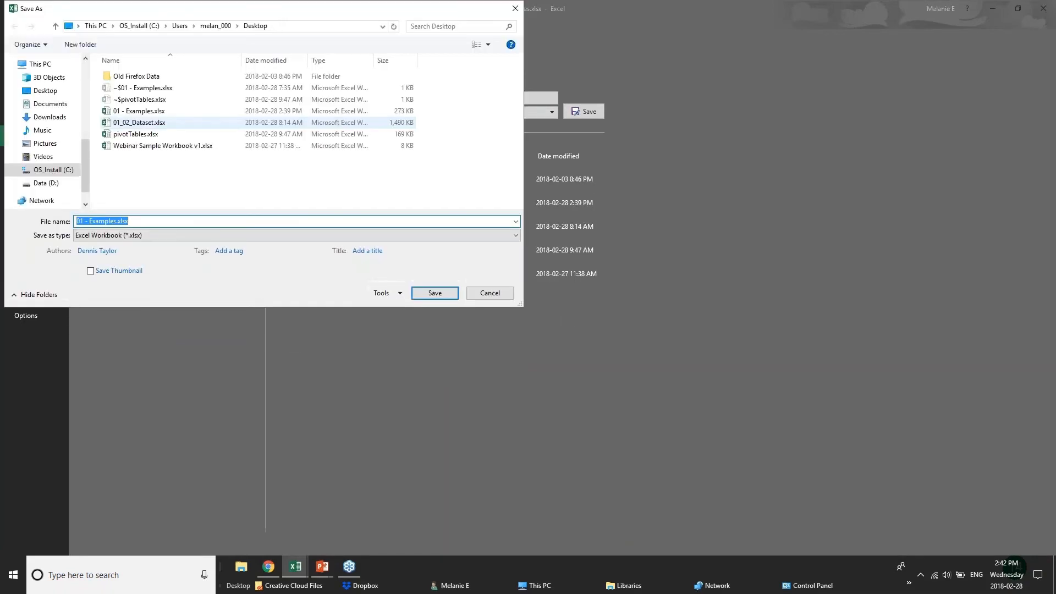
Open Tools > General Options, then cancel it and Save As without setting a password
click(385, 294)
click(407, 331)
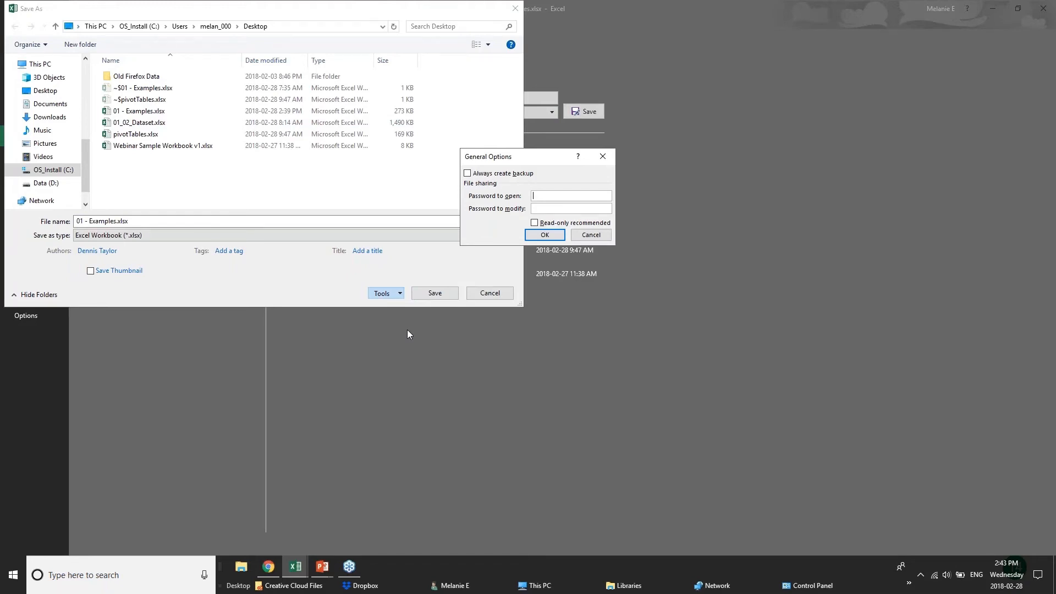
click(599, 238)
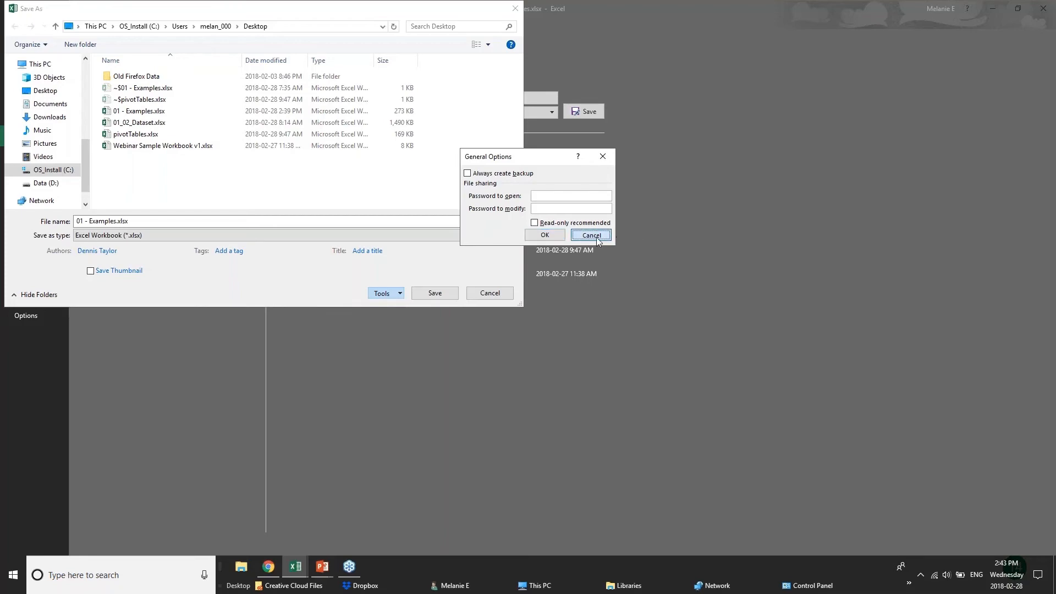
click(492, 294)
click(22, 21)
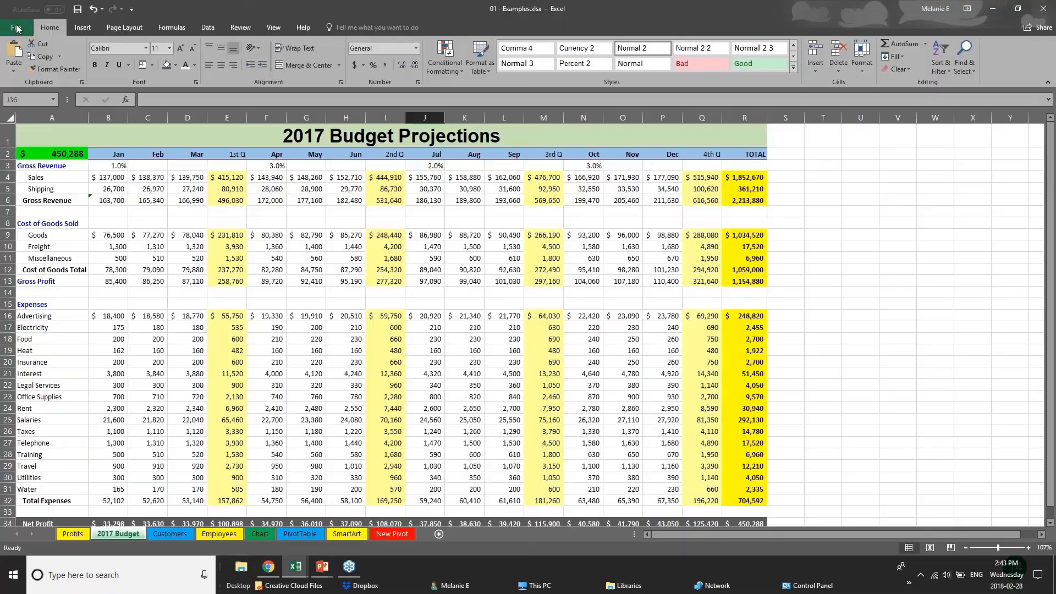
Check the Cost of Goods Total (E12) and Gross Profit (E13) formulas on the budget sheet
click(137, 299)
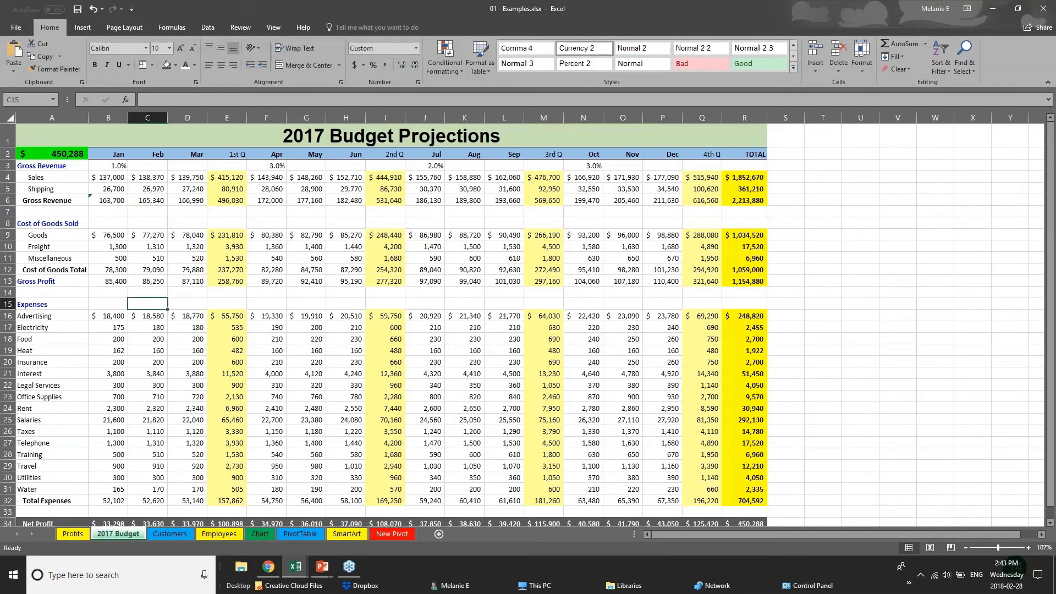
click(215, 264)
click(229, 282)
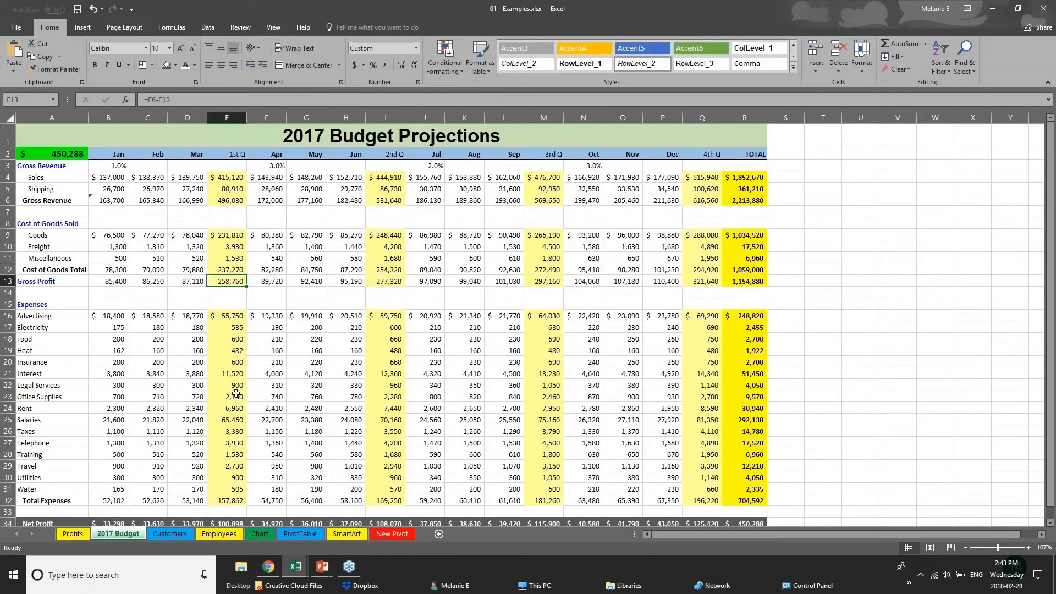
Show the Employees sheet from its first row and inspect the New Salary formulas in J2 and J4
click(156, 530)
click(229, 535)
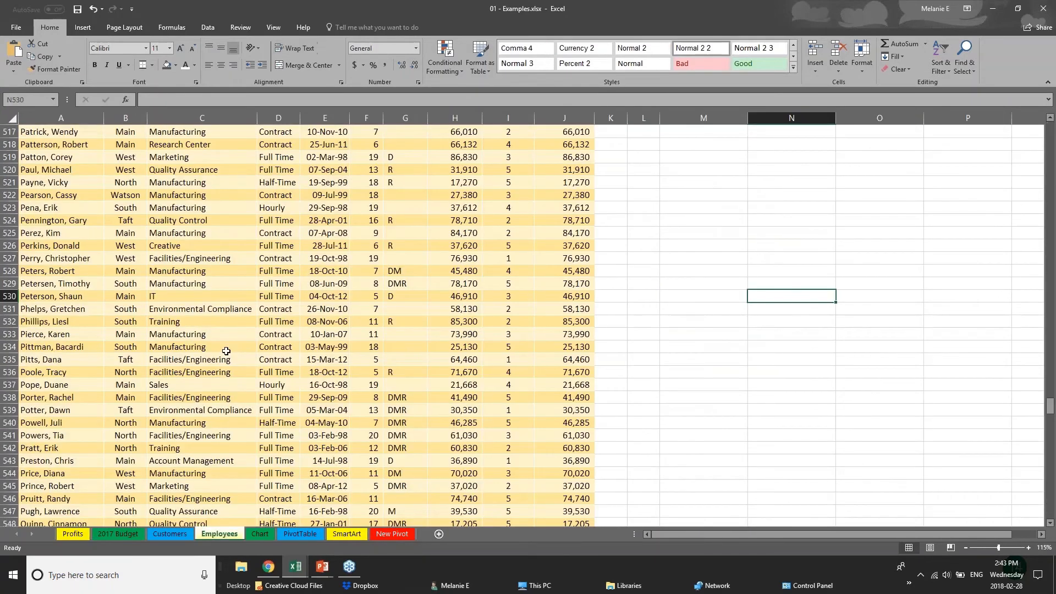
scroll(226, 351, up, 1)
drag(1050, 405, 1050, 129)
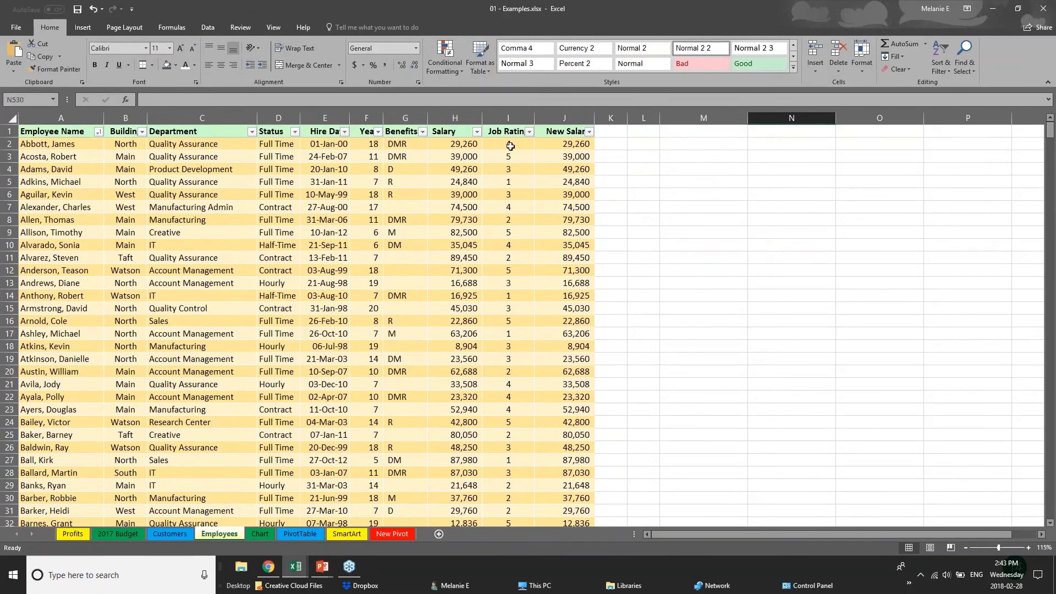
click(455, 145)
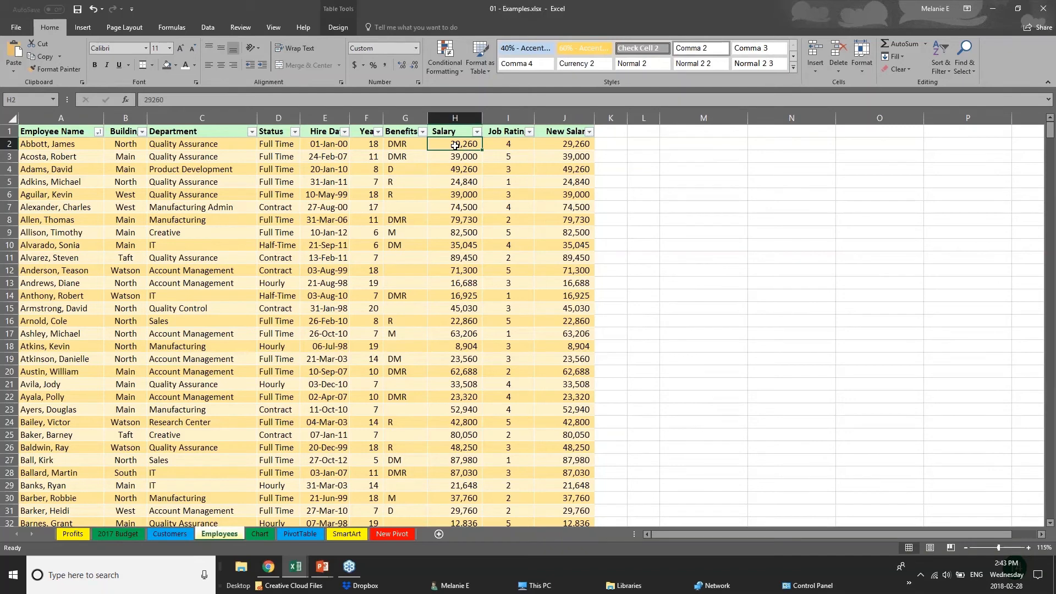
click(574, 146)
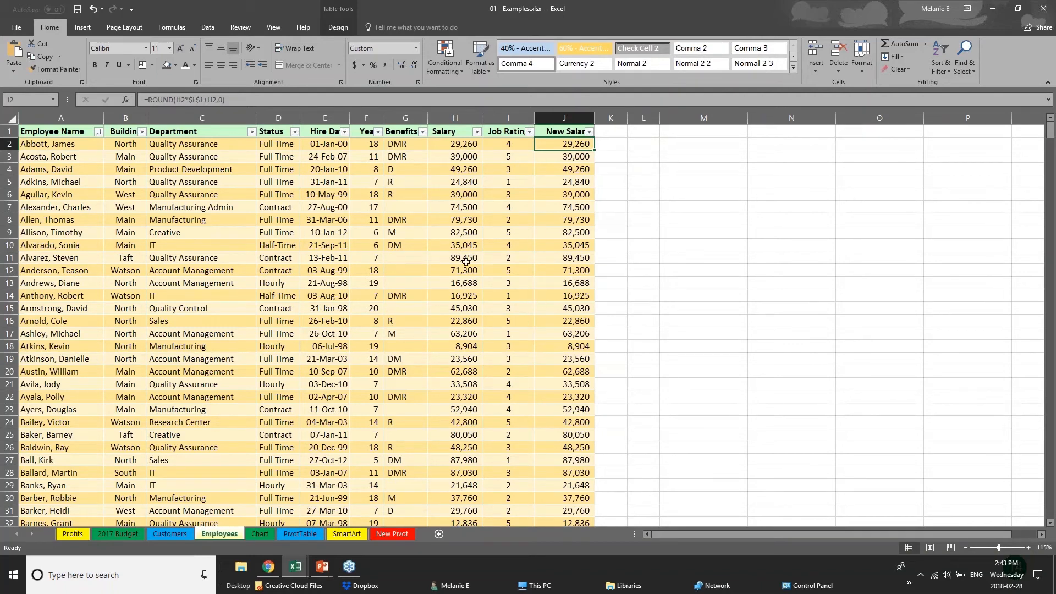
click(310, 351)
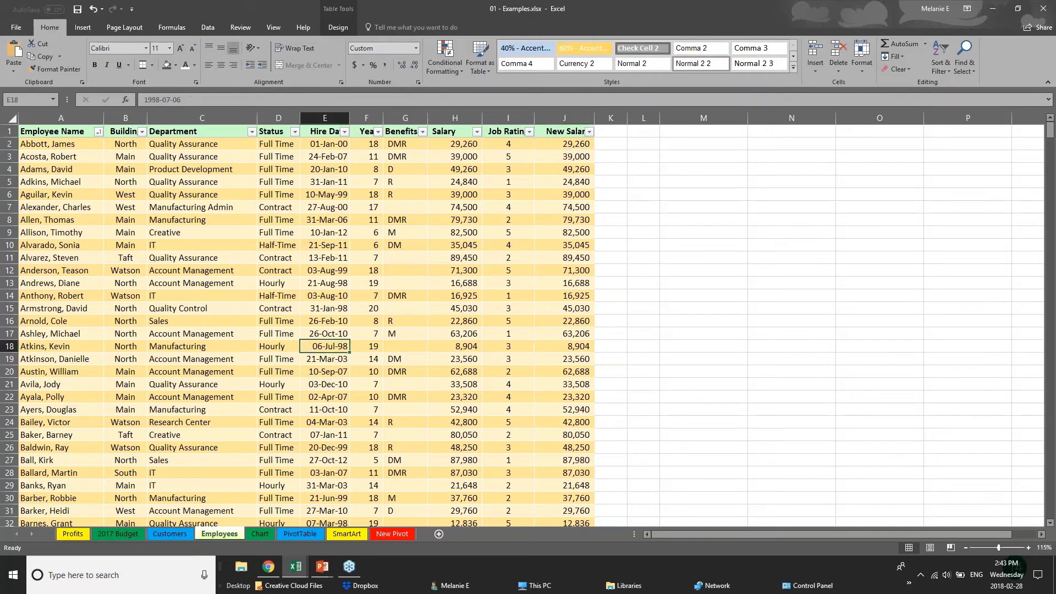
click(558, 133)
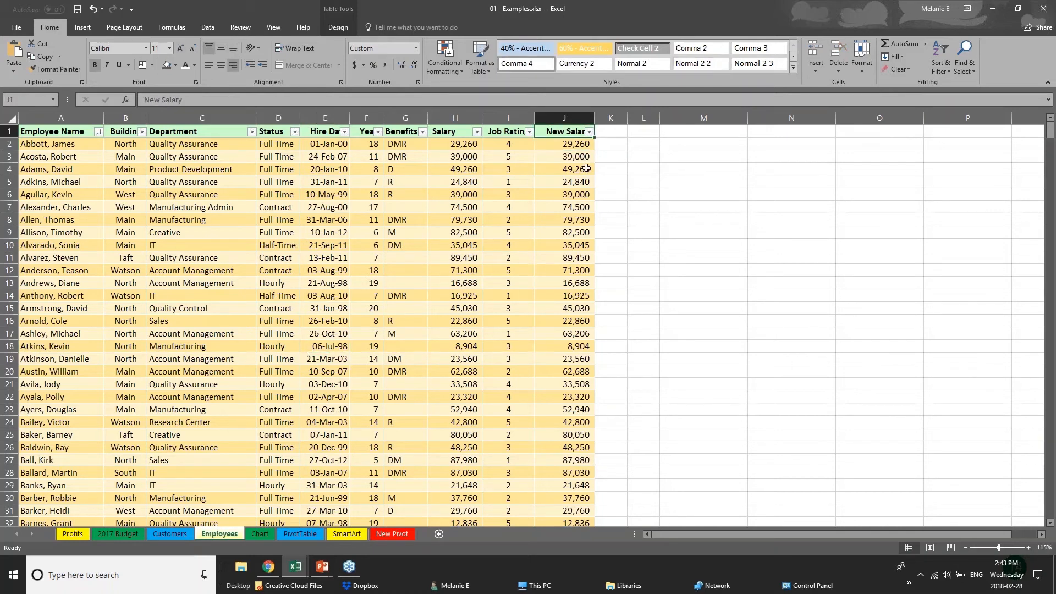
click(583, 144)
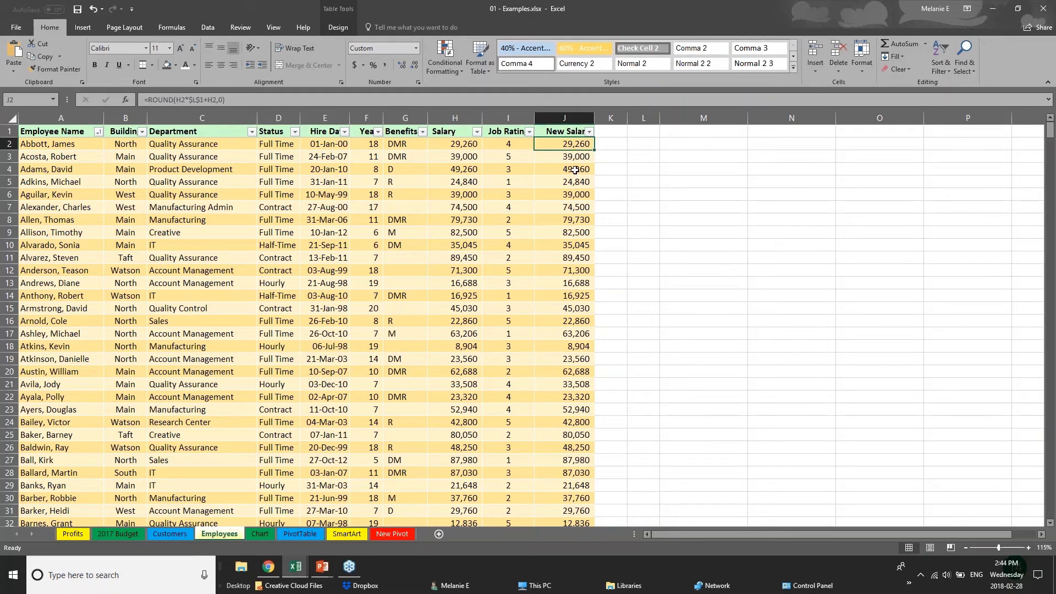
click(577, 166)
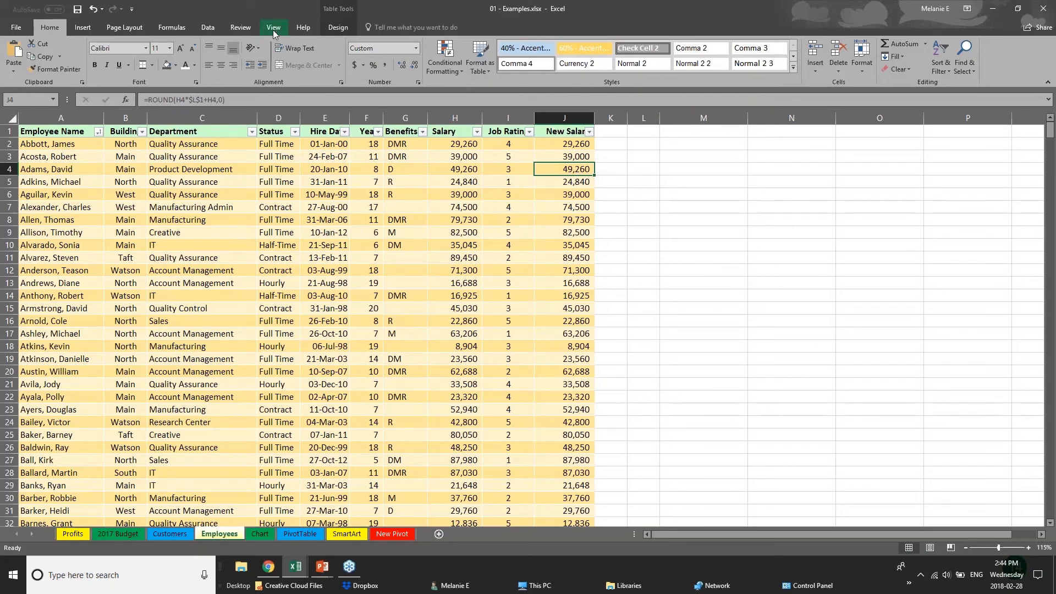
Bring up the Review tab and select the first salary in H2
click(241, 27)
click(456, 243)
click(457, 145)
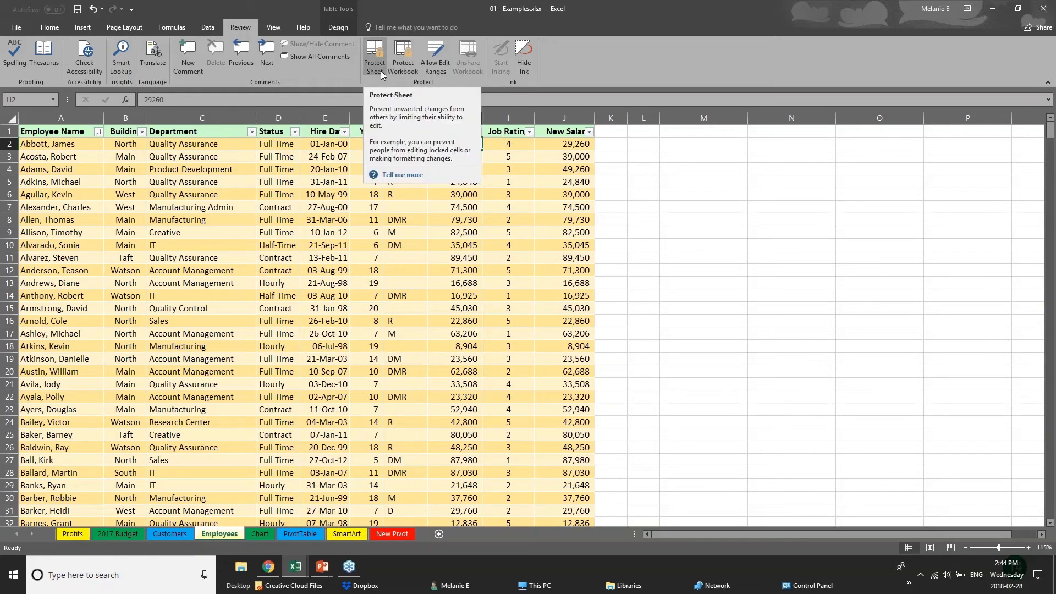
click(355, 236)
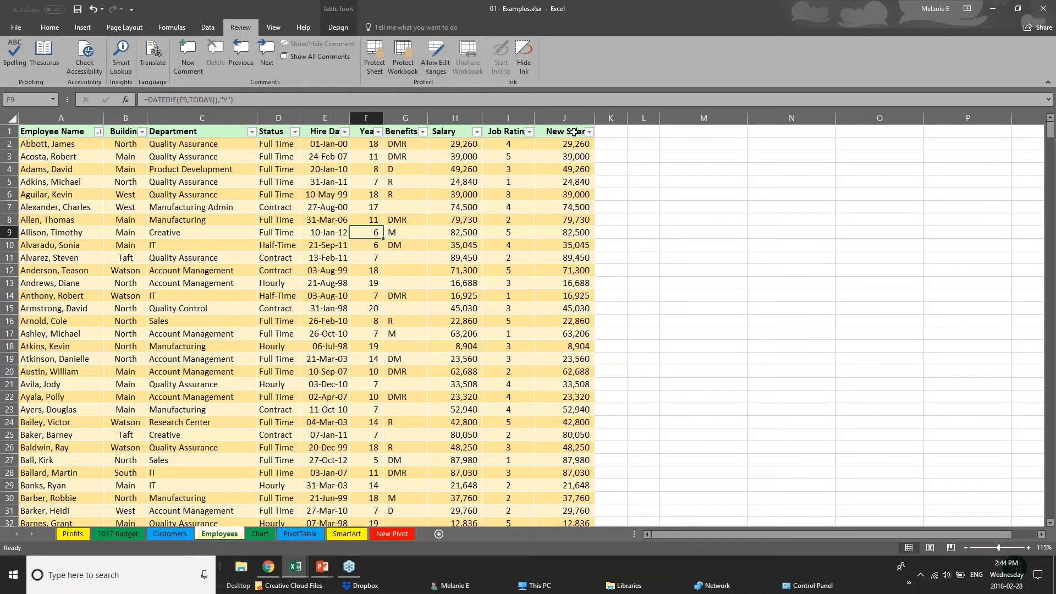
drag(574, 132, 578, 273)
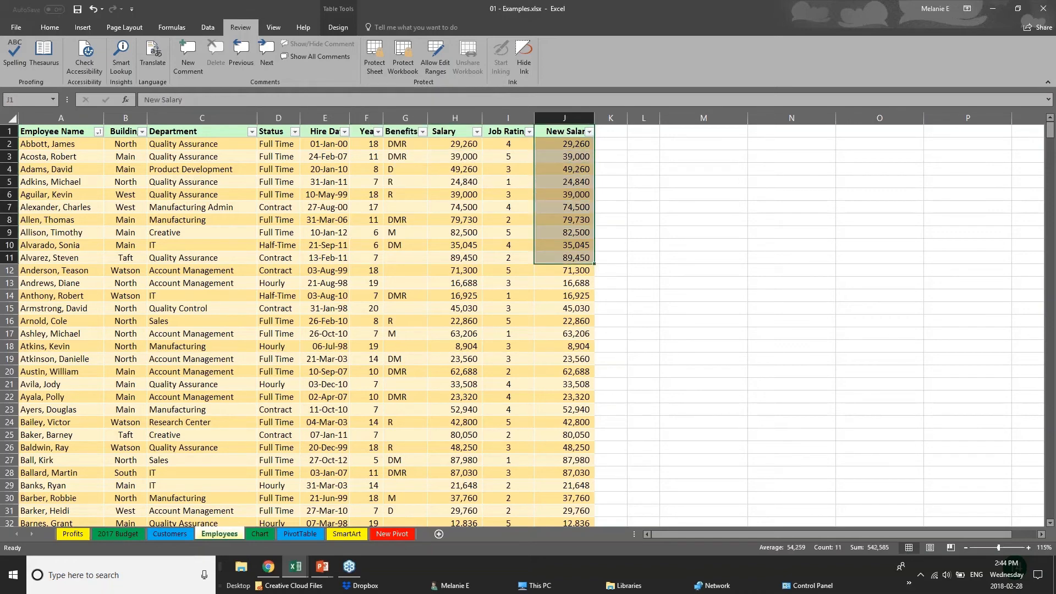
click(459, 118)
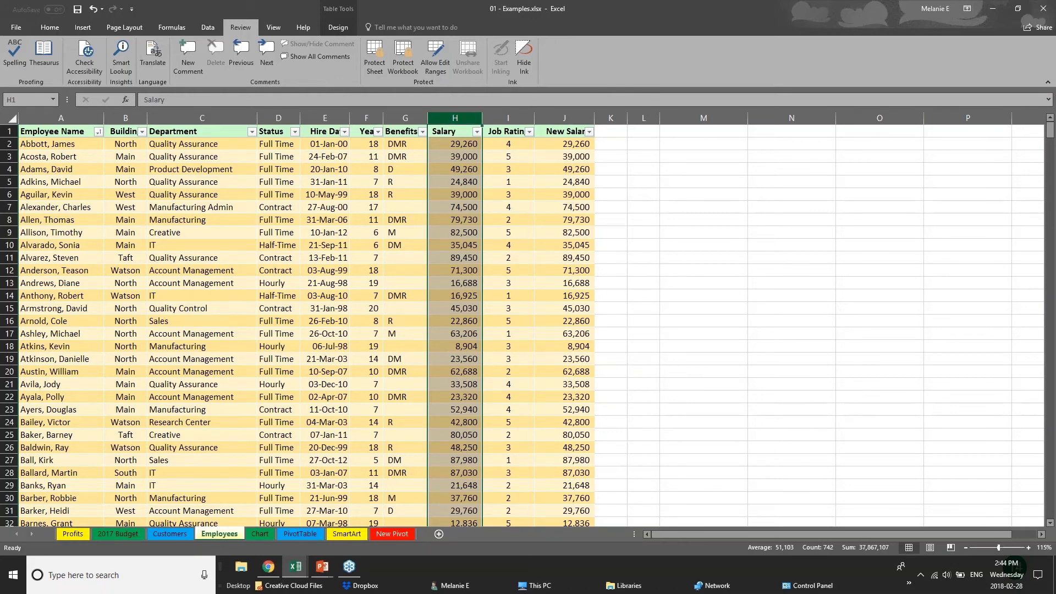
click(373, 66)
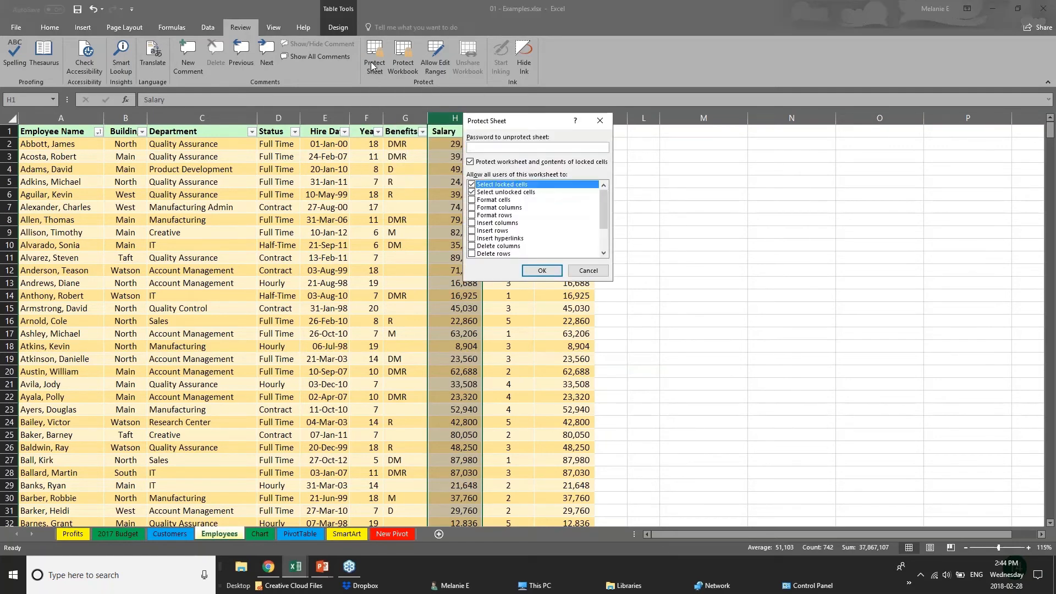
text(••)
click(579, 267)
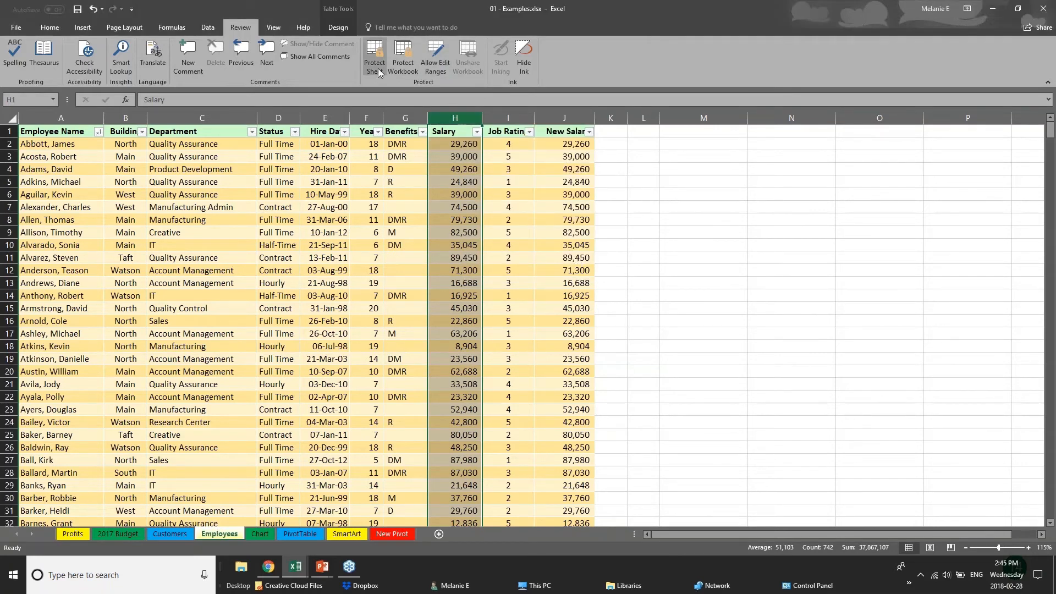
click(310, 446)
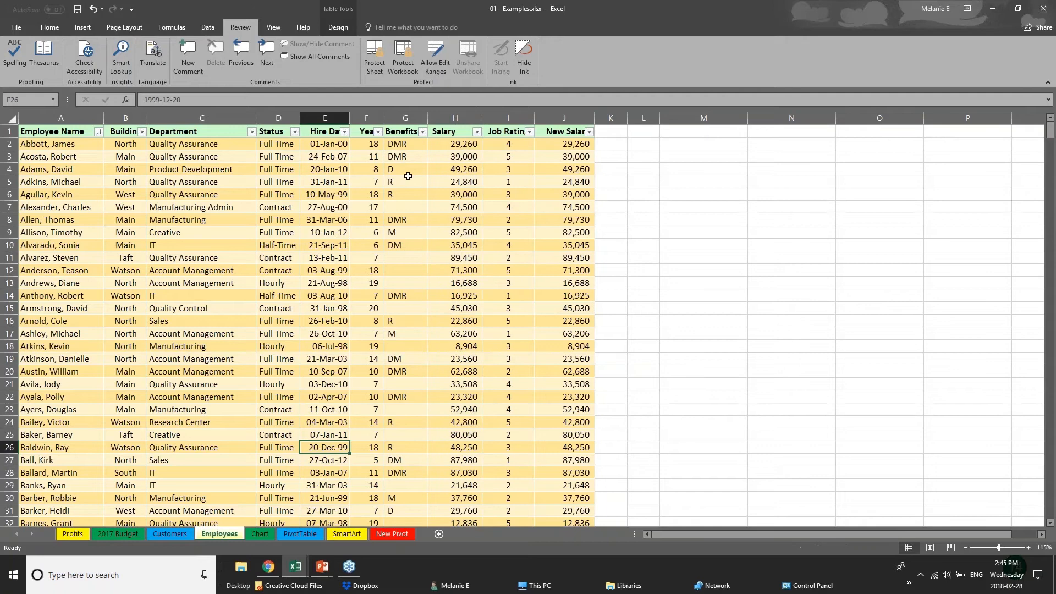
click(377, 70)
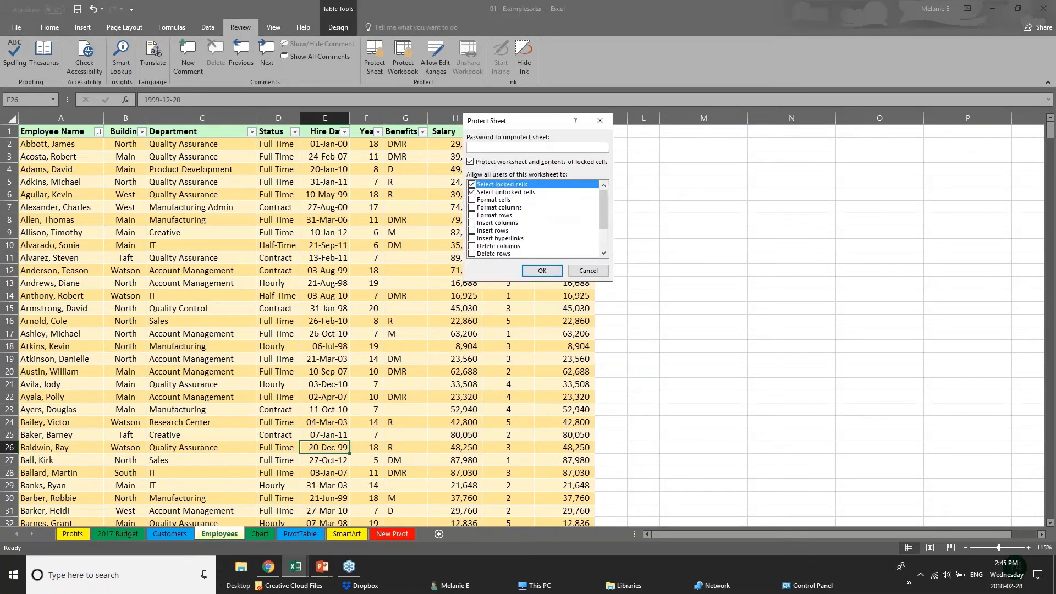
text(ab)
click(472, 185)
drag(603, 218, 603, 240)
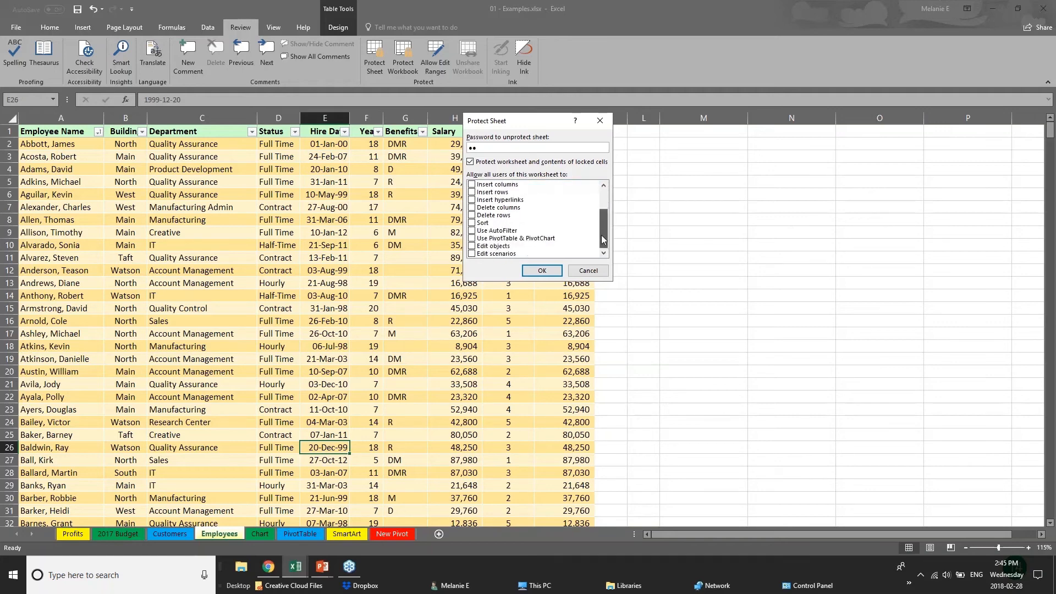
click(472, 246)
drag(603, 231, 601, 198)
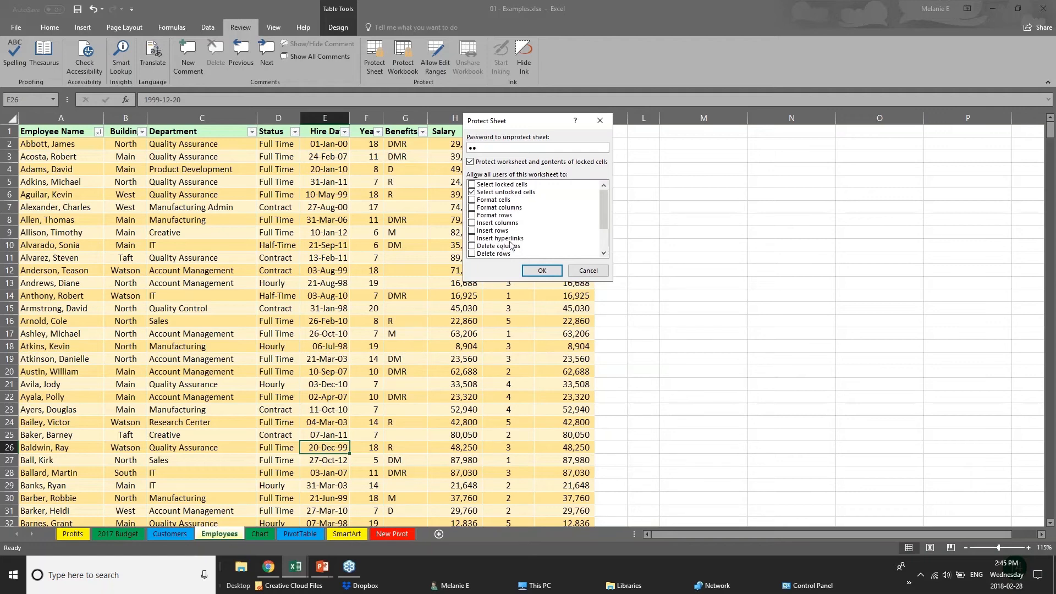
click(575, 270)
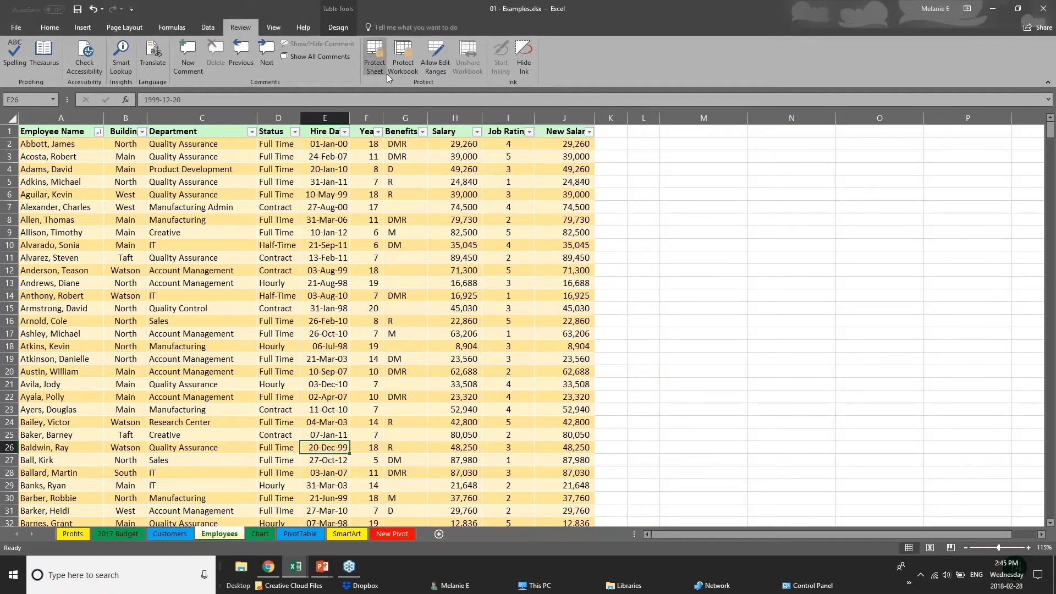
Open the workbook structure protection settings and close them unchanged
click(458, 242)
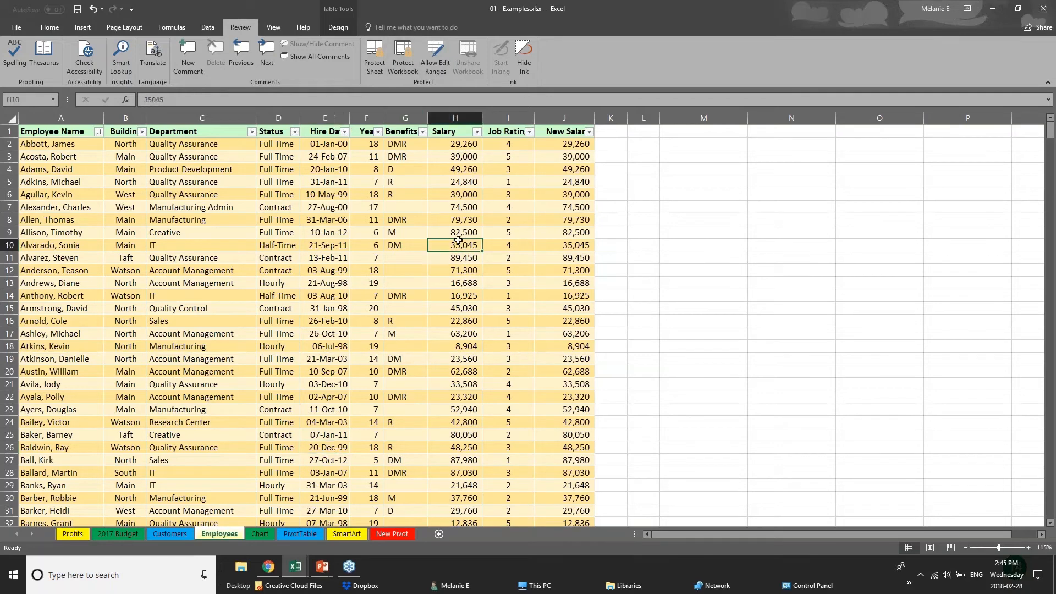
click(448, 198)
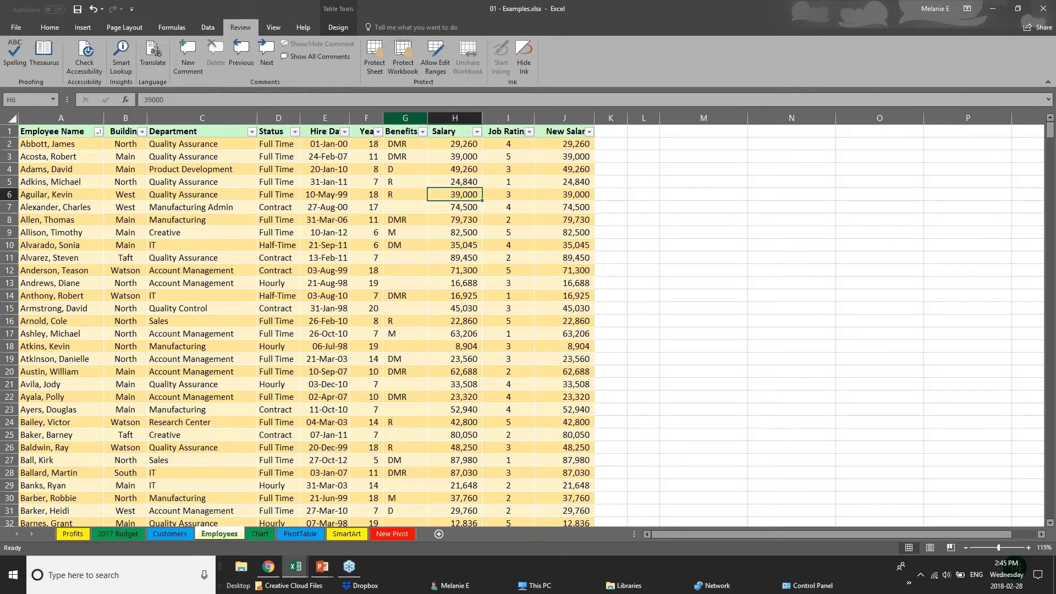
click(402, 72)
key(Escape)
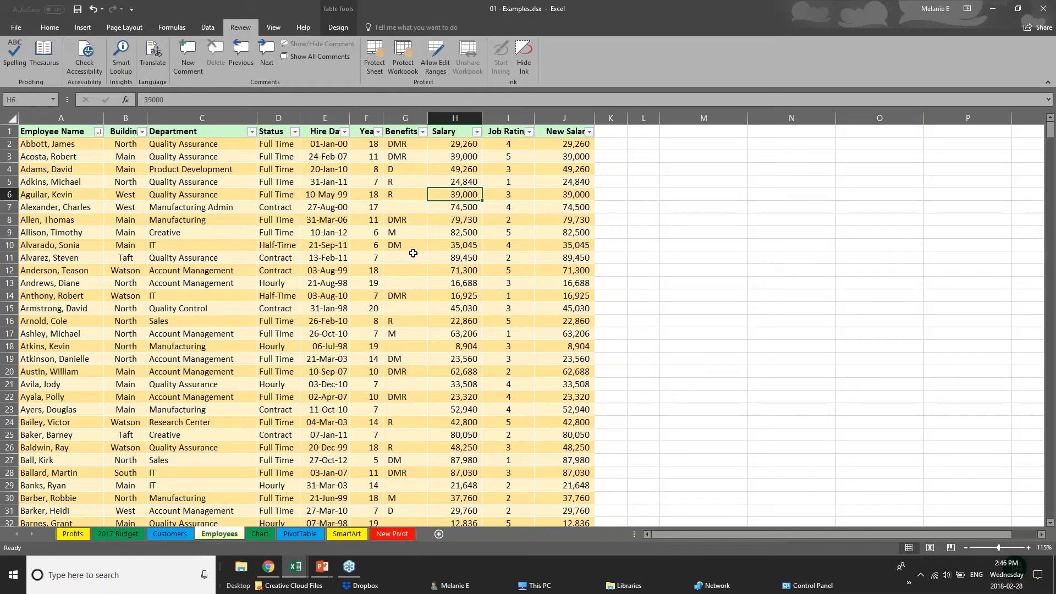
Hide column H (Salary) and column J (New Salary) through the right-click menu
click(325, 118)
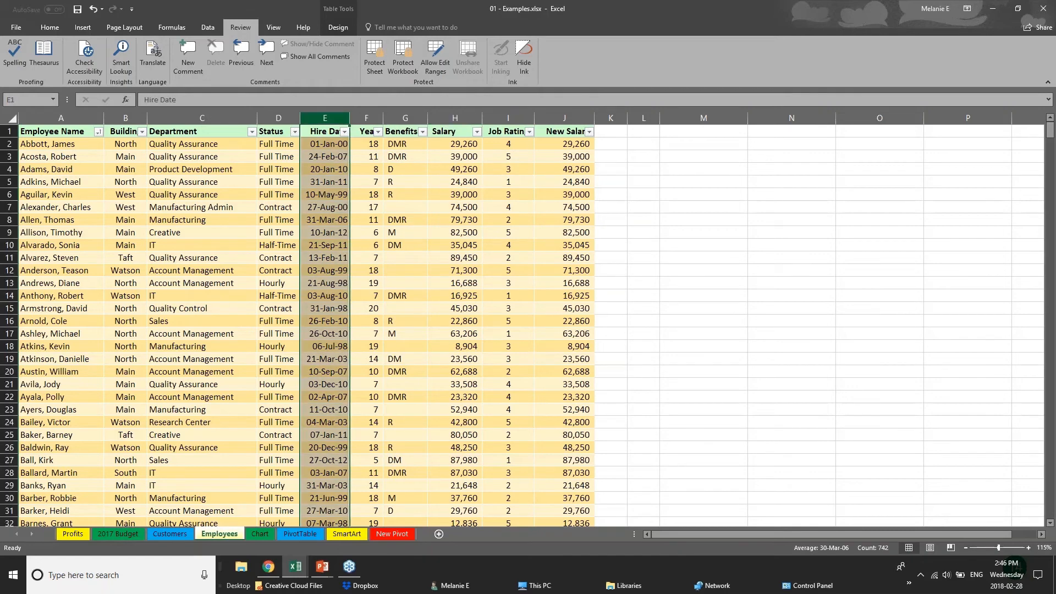
click(374, 118)
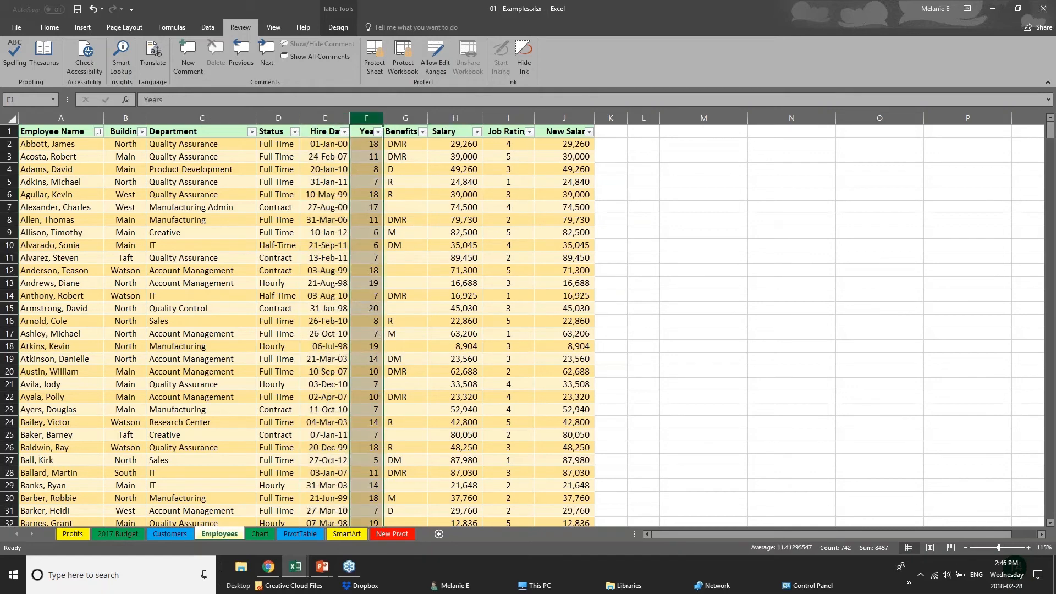
click(459, 117)
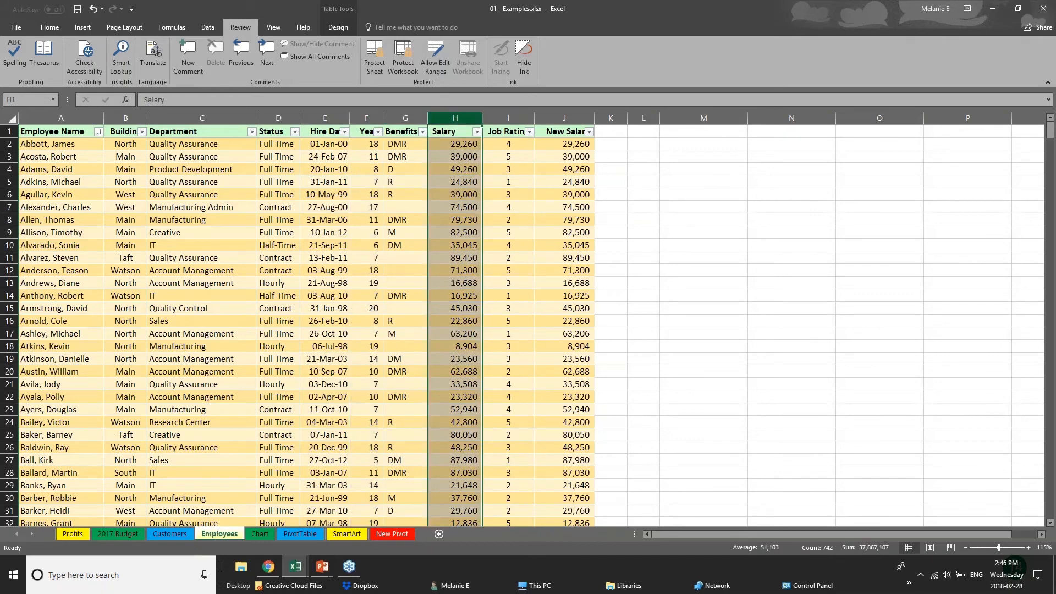
right_click(461, 119)
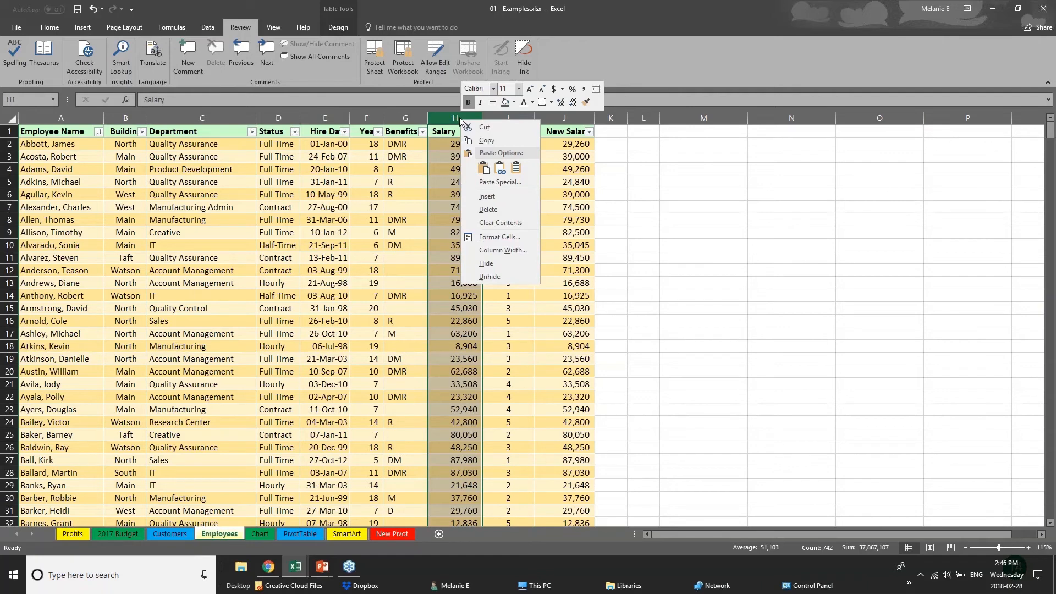
click(495, 263)
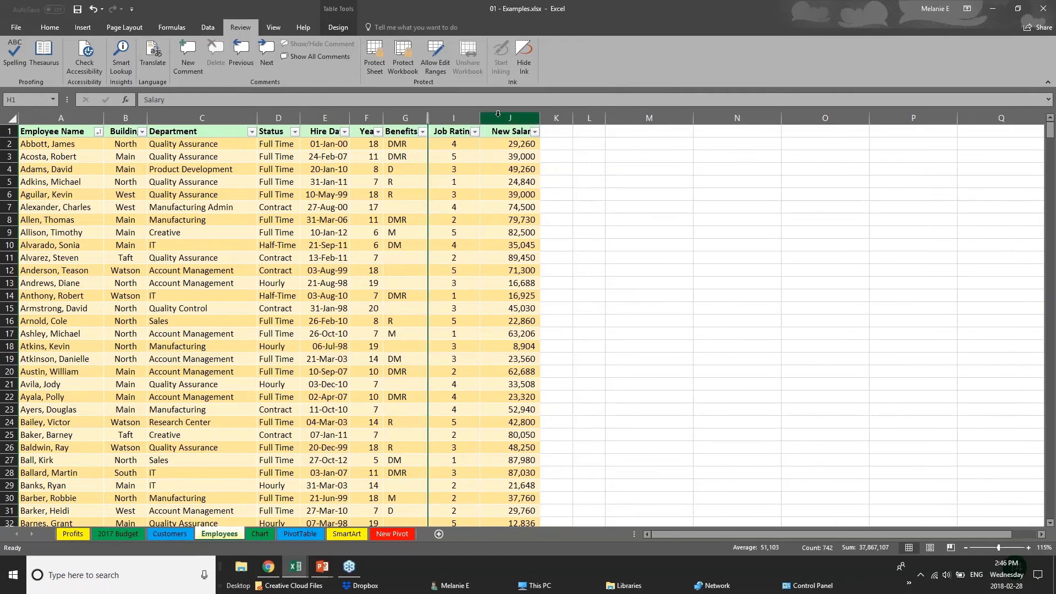
click(510, 117)
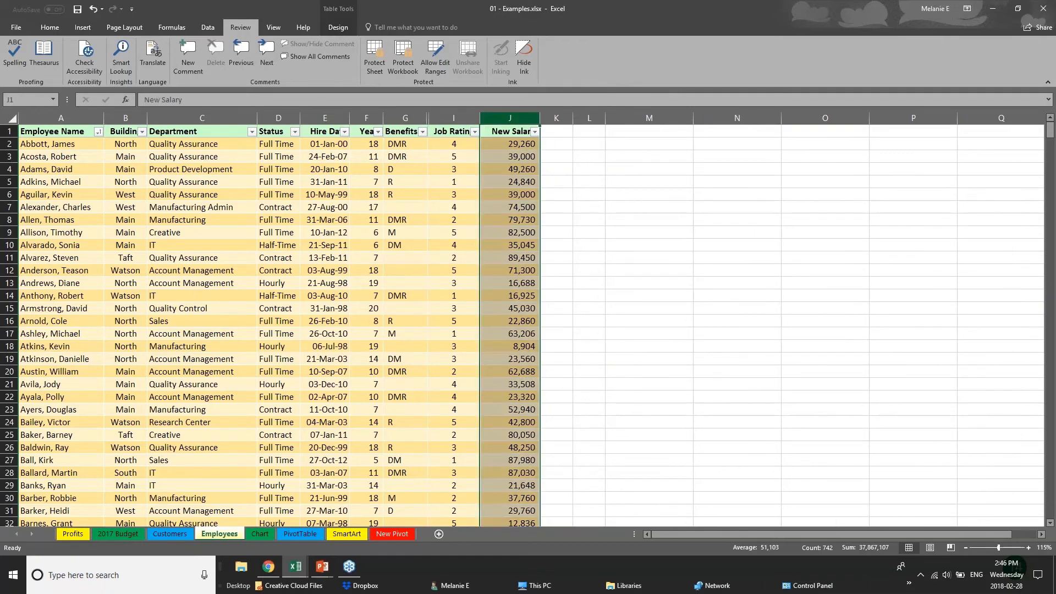
right_click(506, 120)
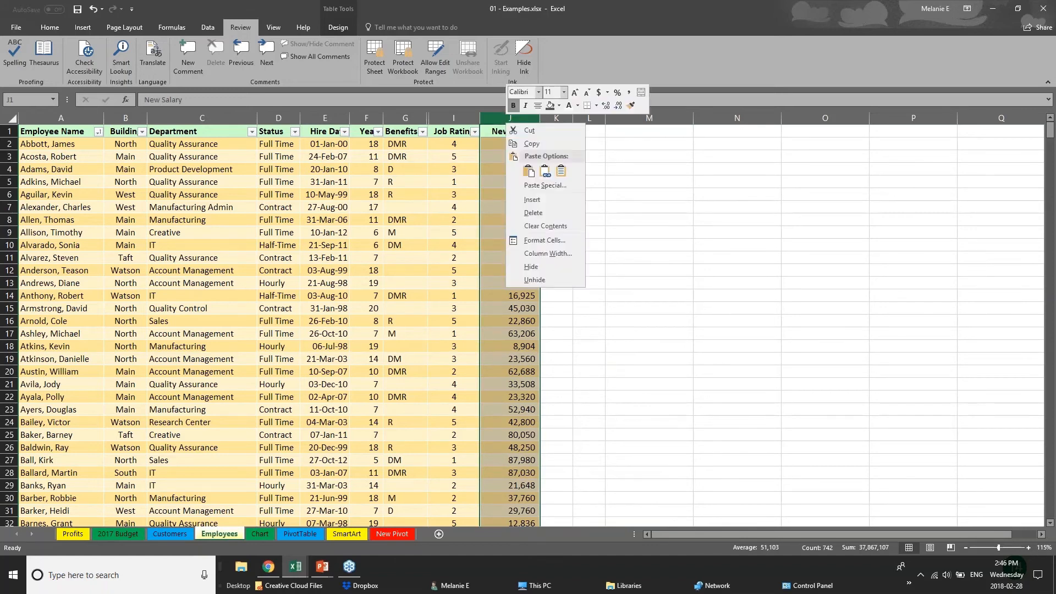
click(537, 266)
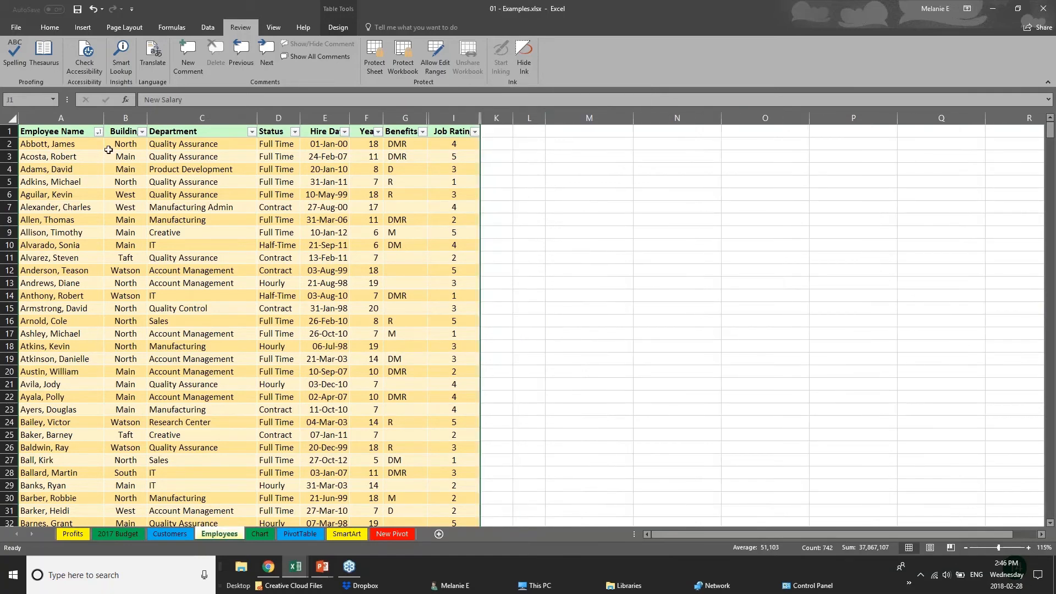
Protect the workbook structure with a password, entering it twice to confirm
click(408, 63)
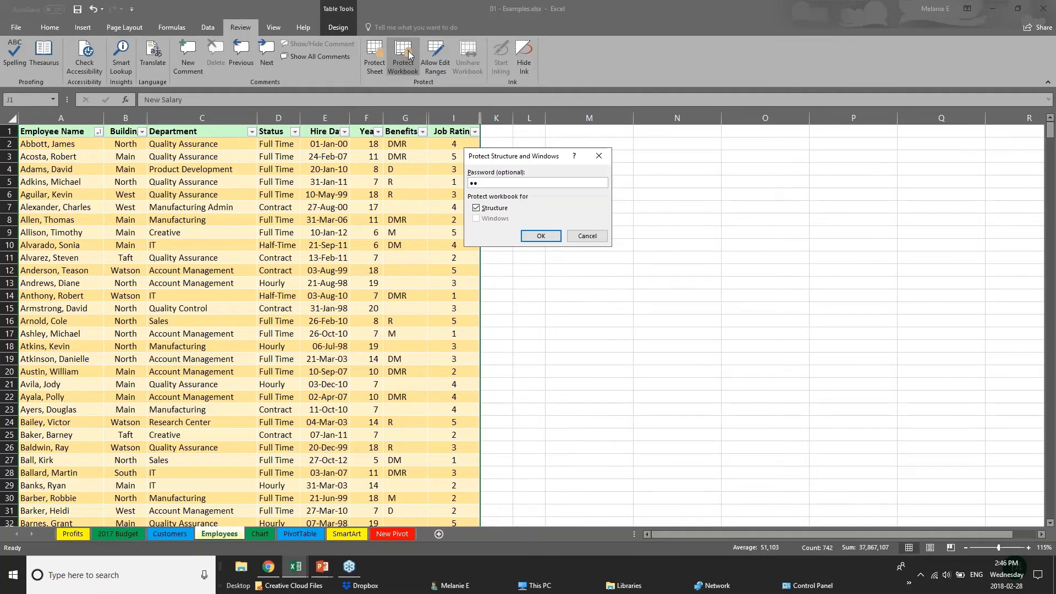
key(Return)
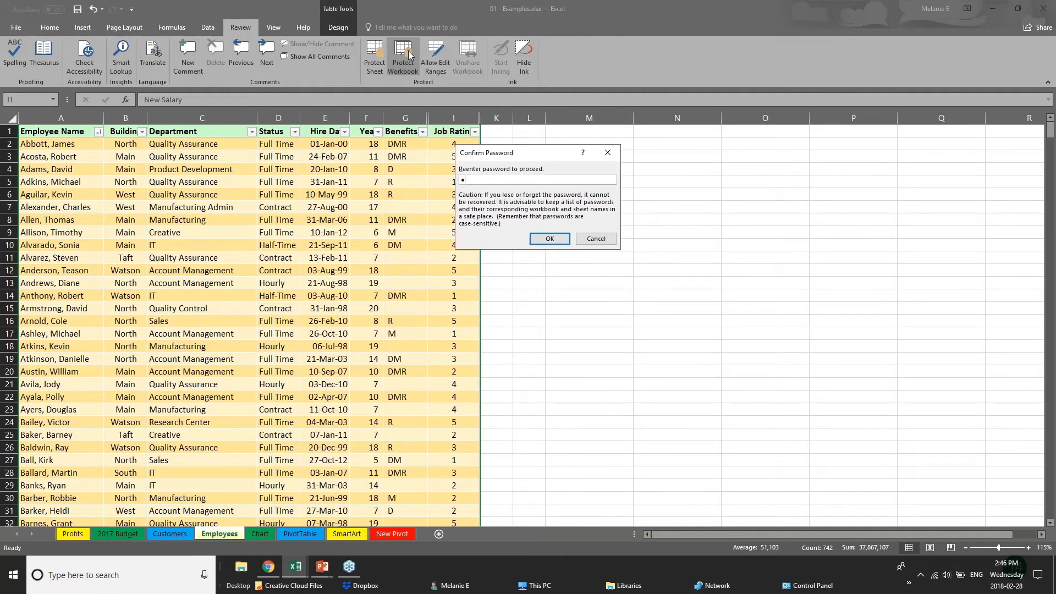
key(Return)
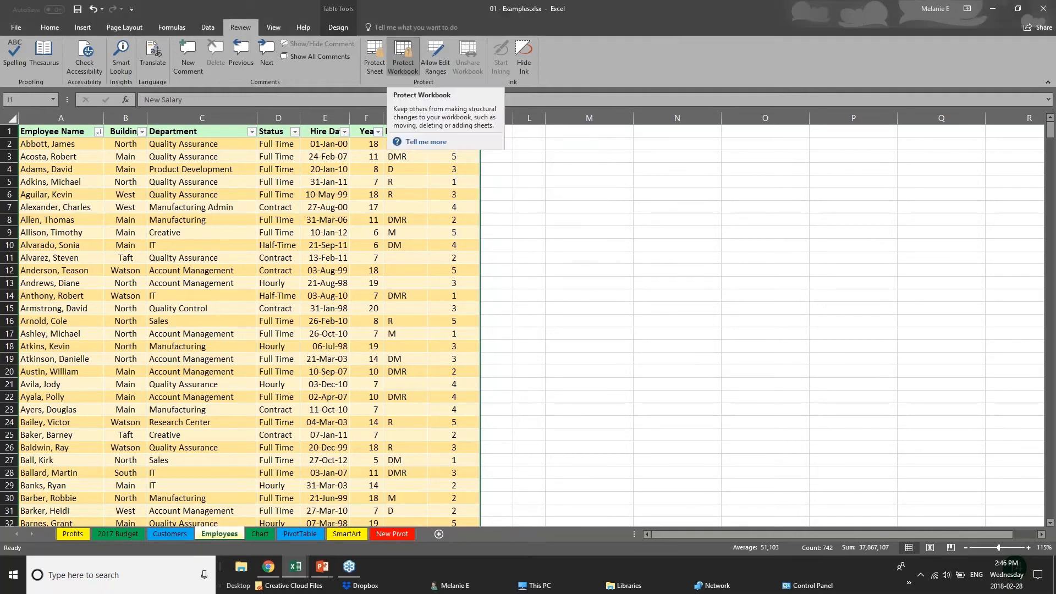
click(351, 231)
click(410, 220)
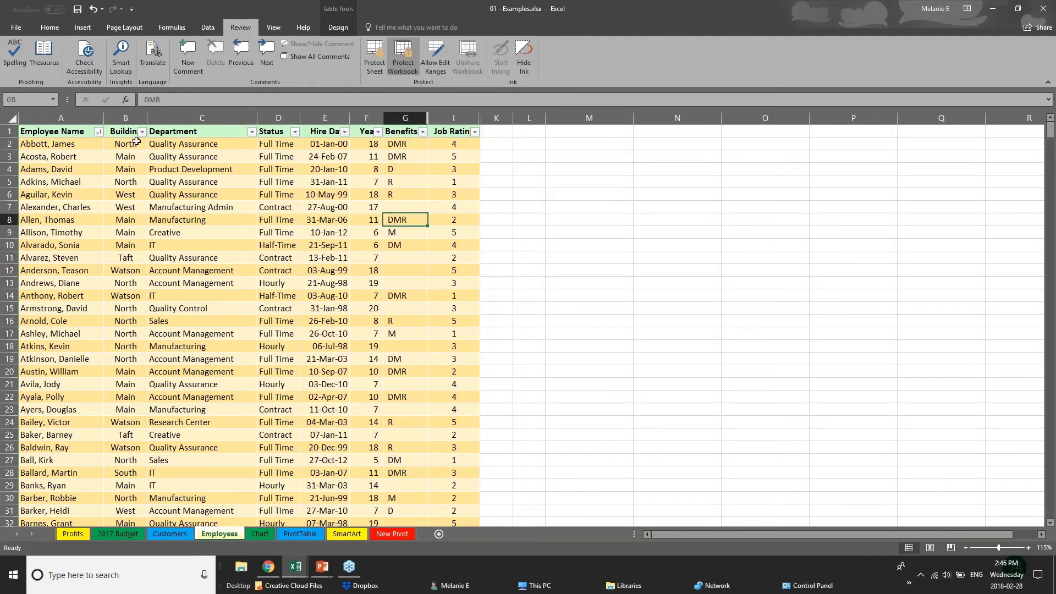
click(137, 141)
click(138, 195)
click(125, 245)
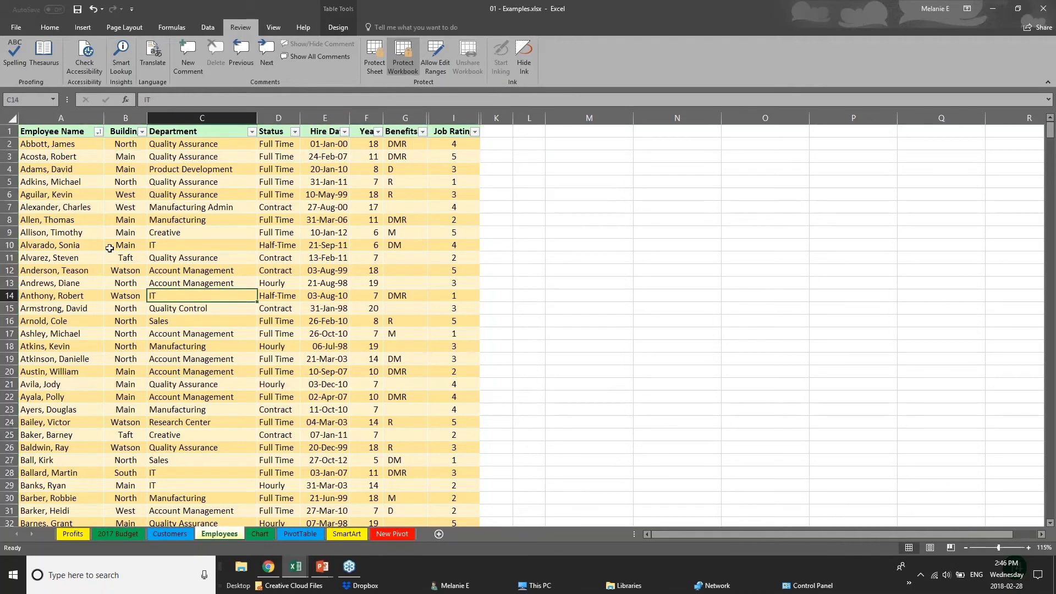
click(312, 306)
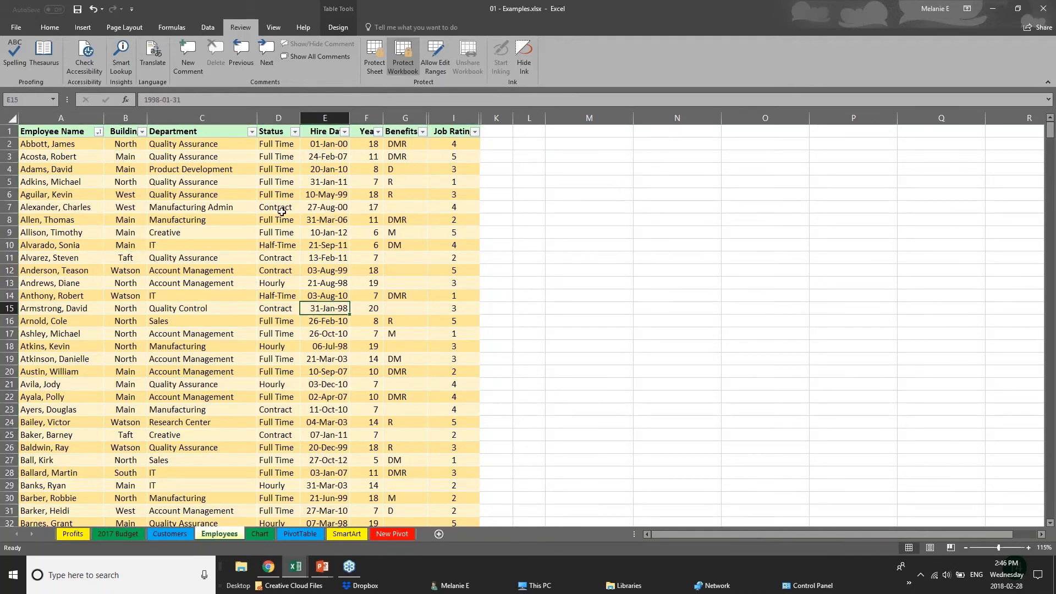
click(390, 115)
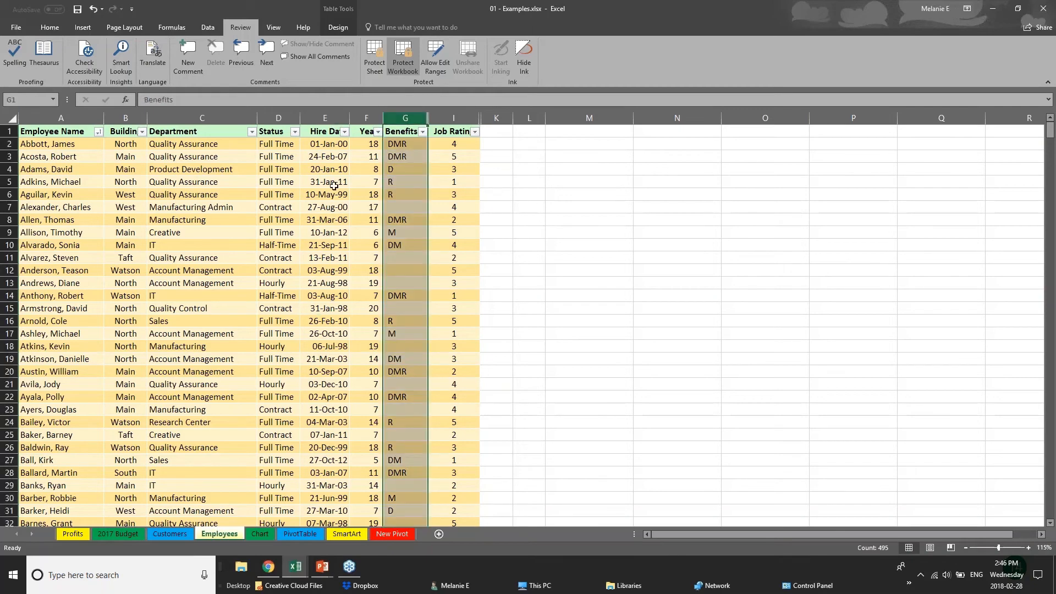
click(250, 197)
click(184, 271)
scroll(182, 280, down, 5)
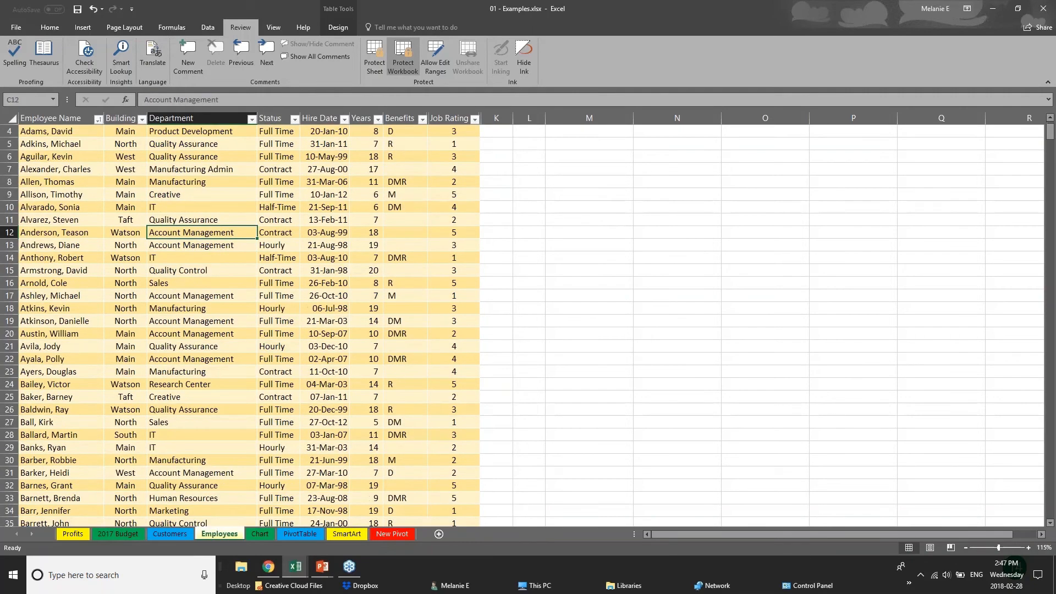
scroll(184, 247, up, 5)
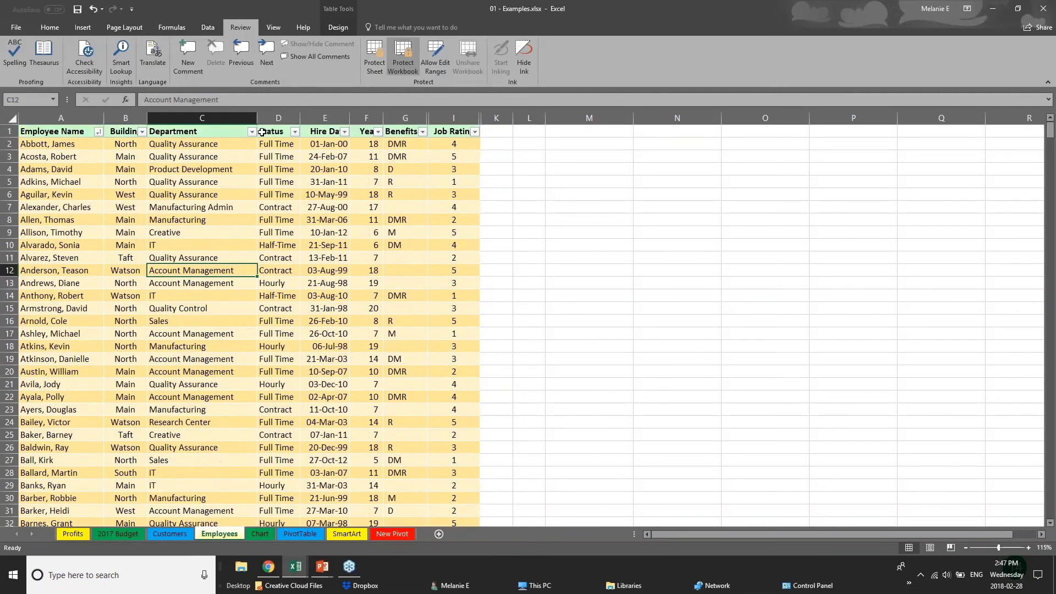
click(202, 114)
click(273, 114)
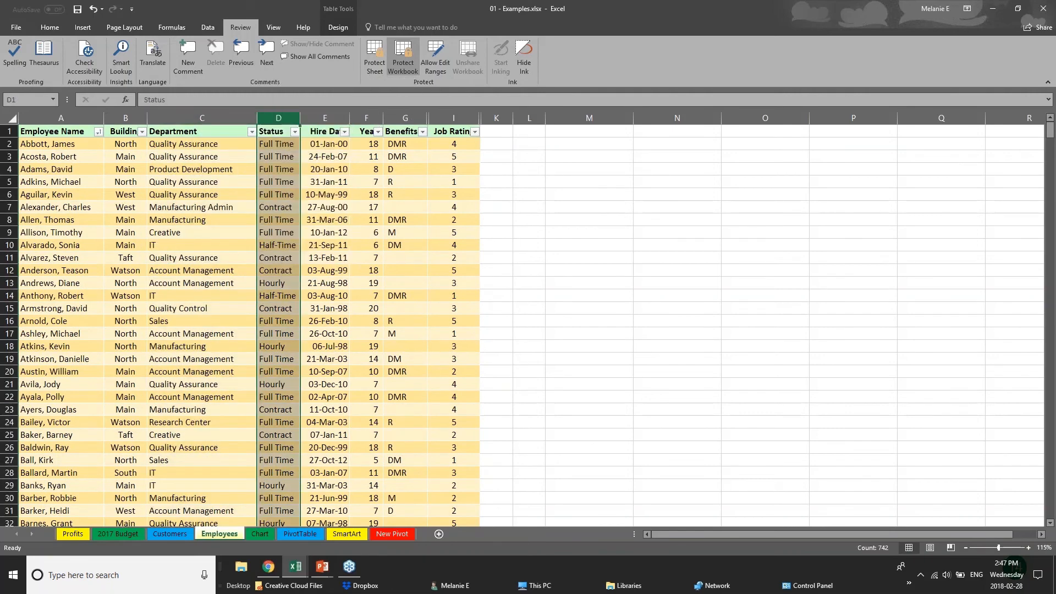
right_click(374, 119)
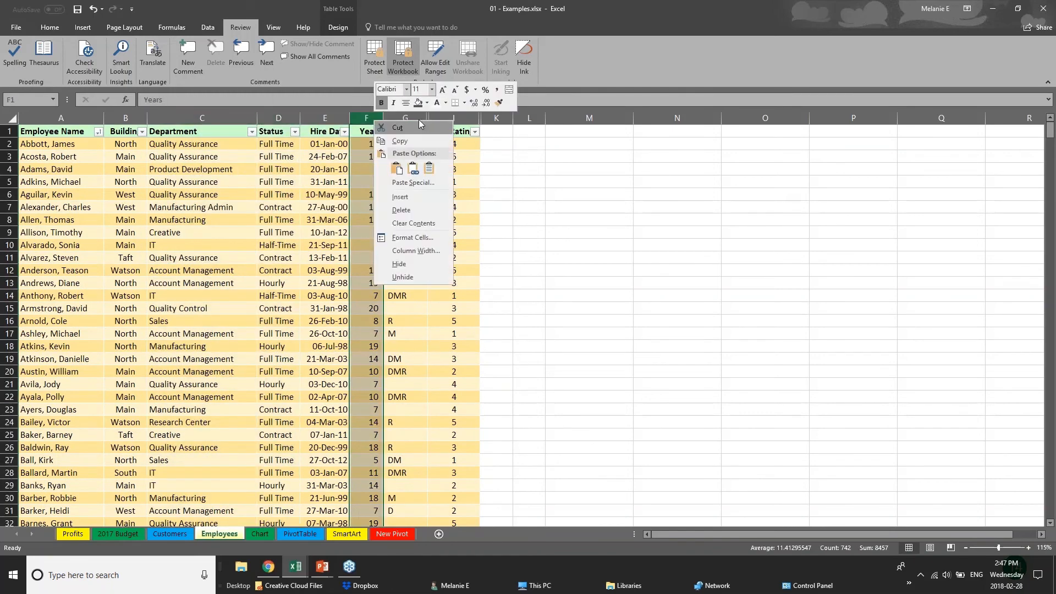
click(421, 278)
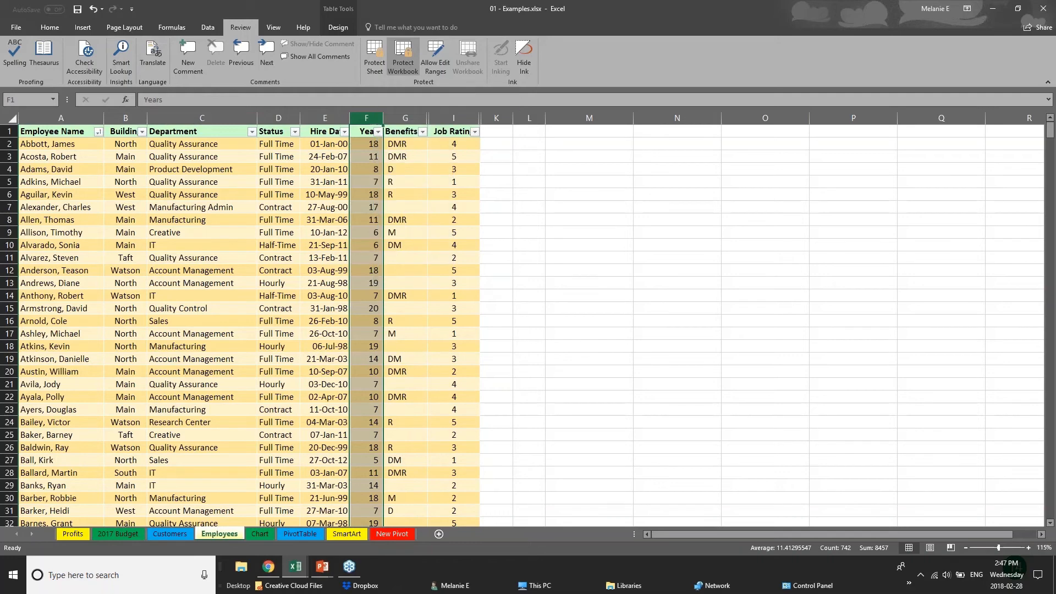
right_click(418, 119)
click(440, 284)
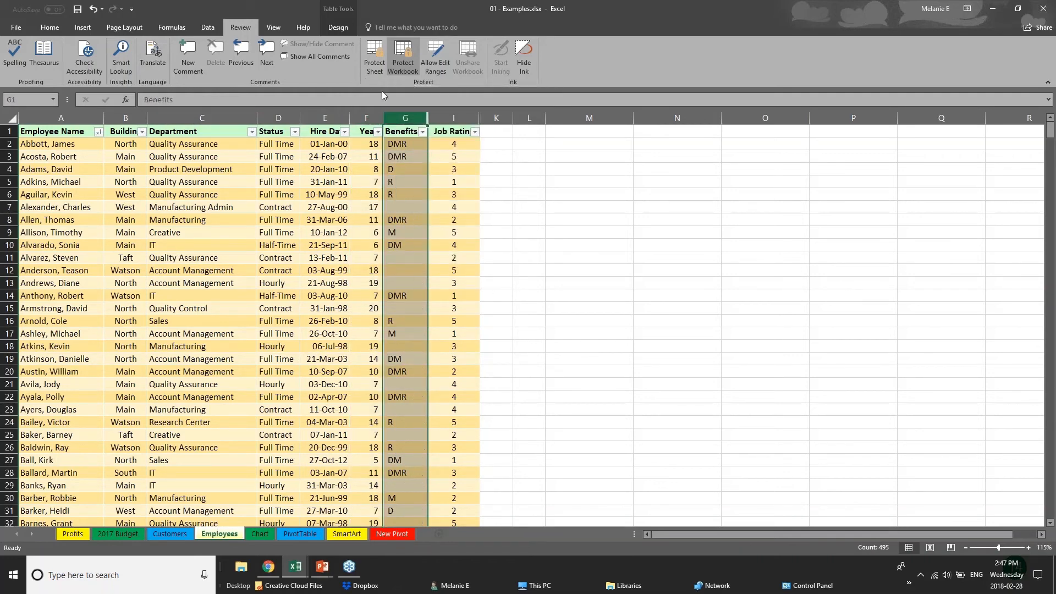
right_click(398, 118)
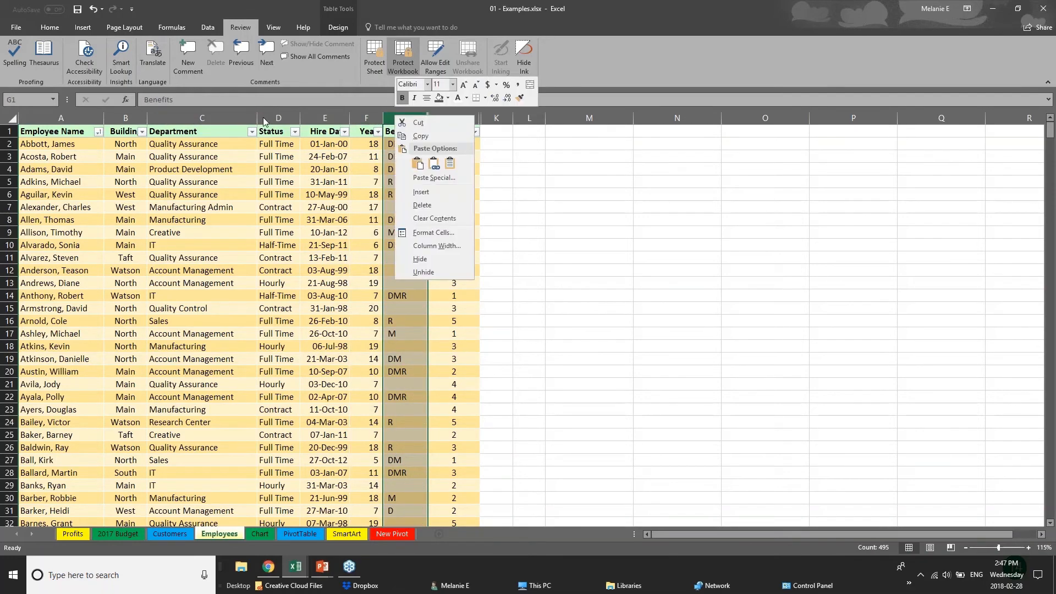
key(Escape)
click(202, 117)
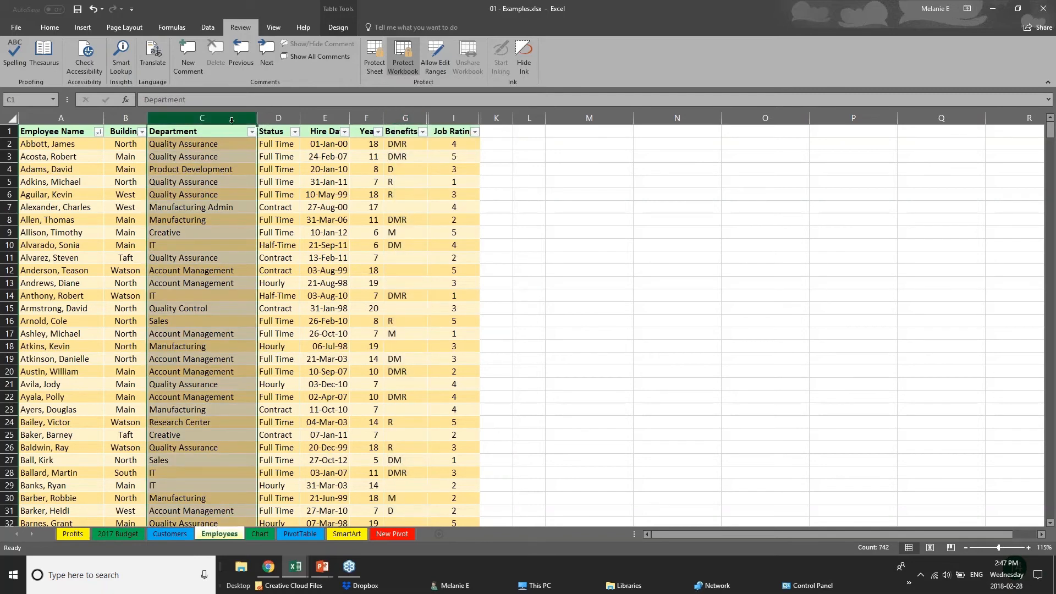
click(281, 118)
click(328, 118)
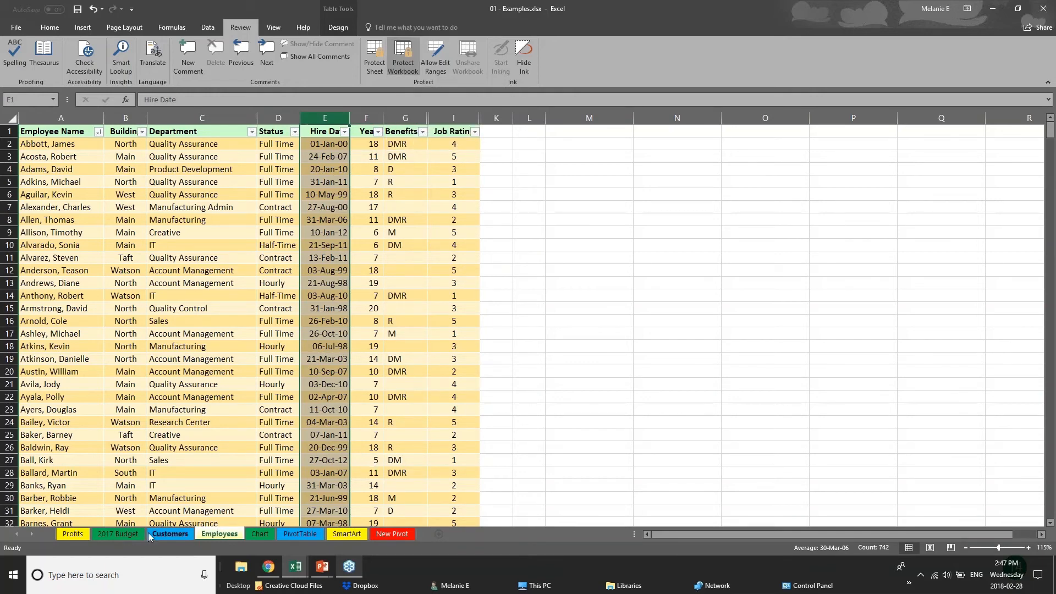
click(119, 536)
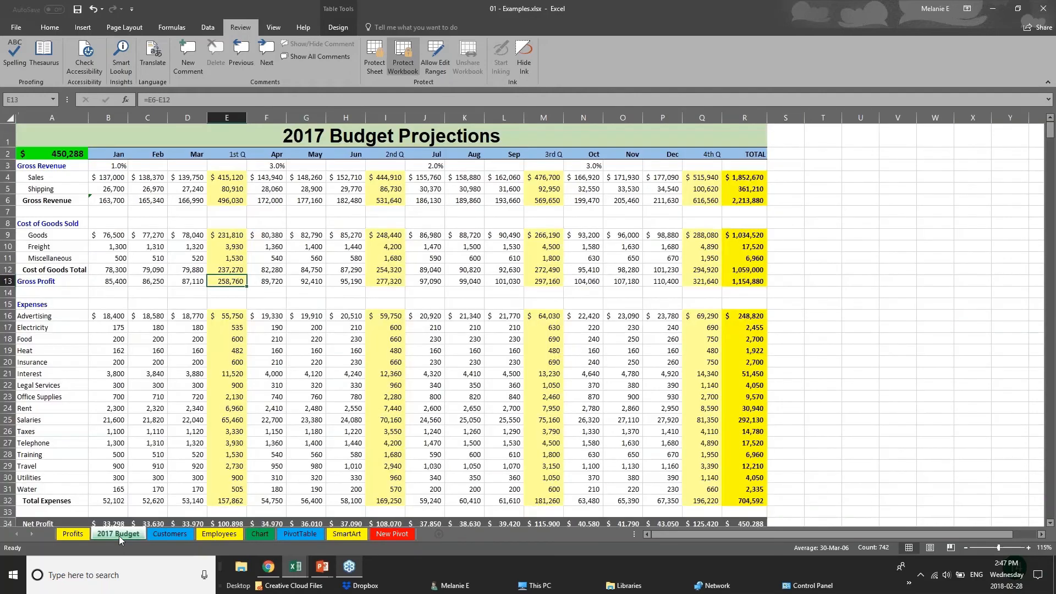
click(238, 534)
click(256, 534)
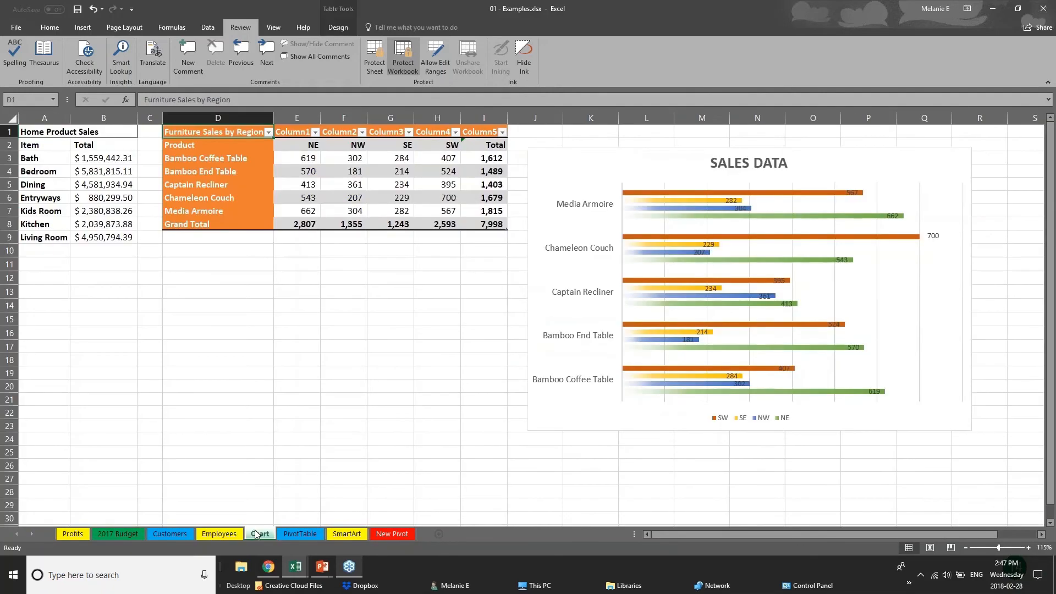
click(295, 534)
click(164, 534)
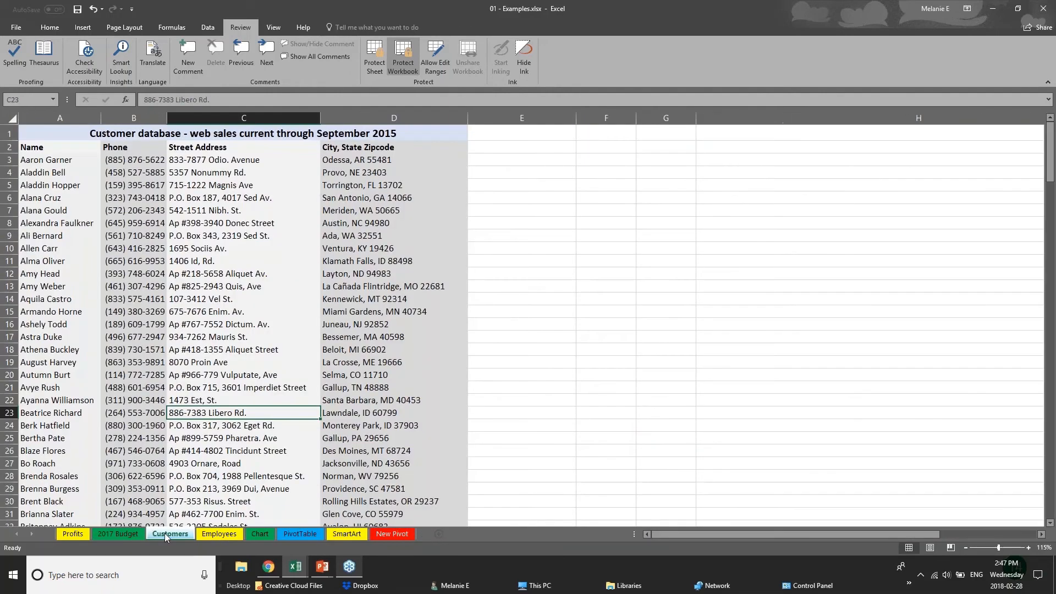
click(226, 535)
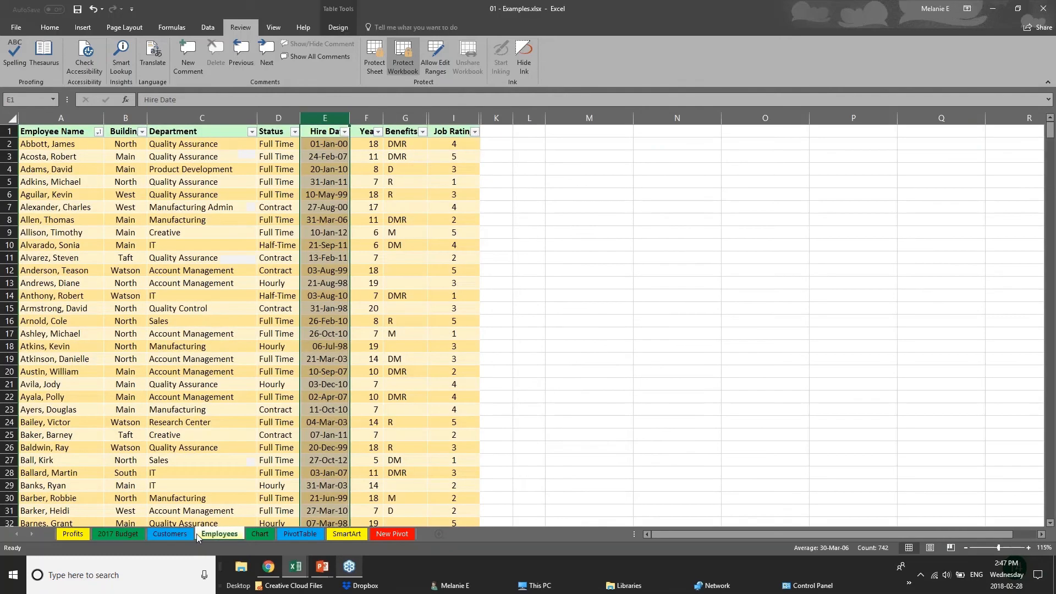
Unprotect the workbook structure by entering its password
right_click(225, 536)
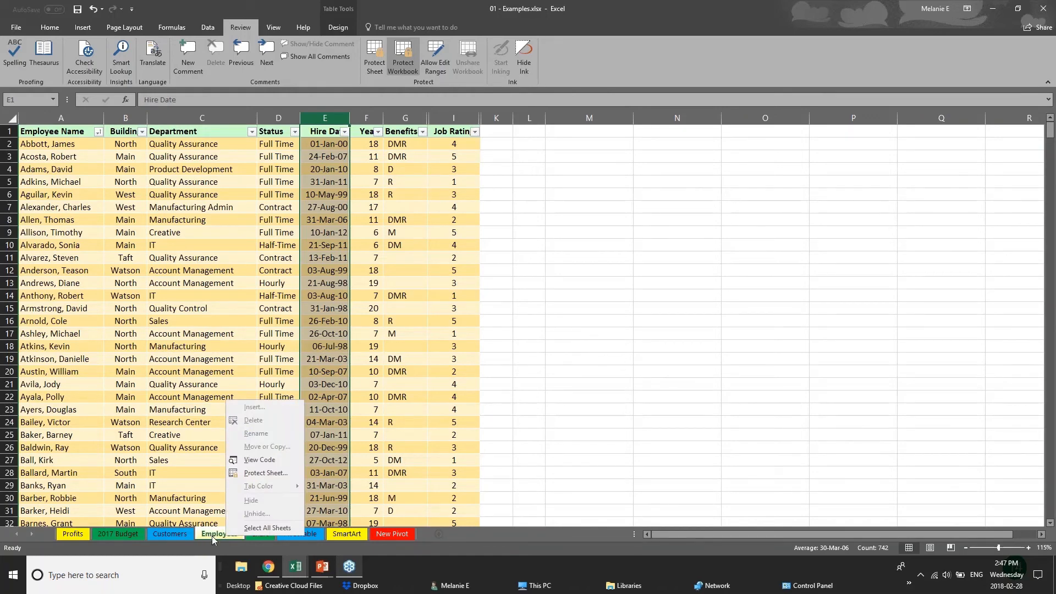
click(409, 65)
text(p)
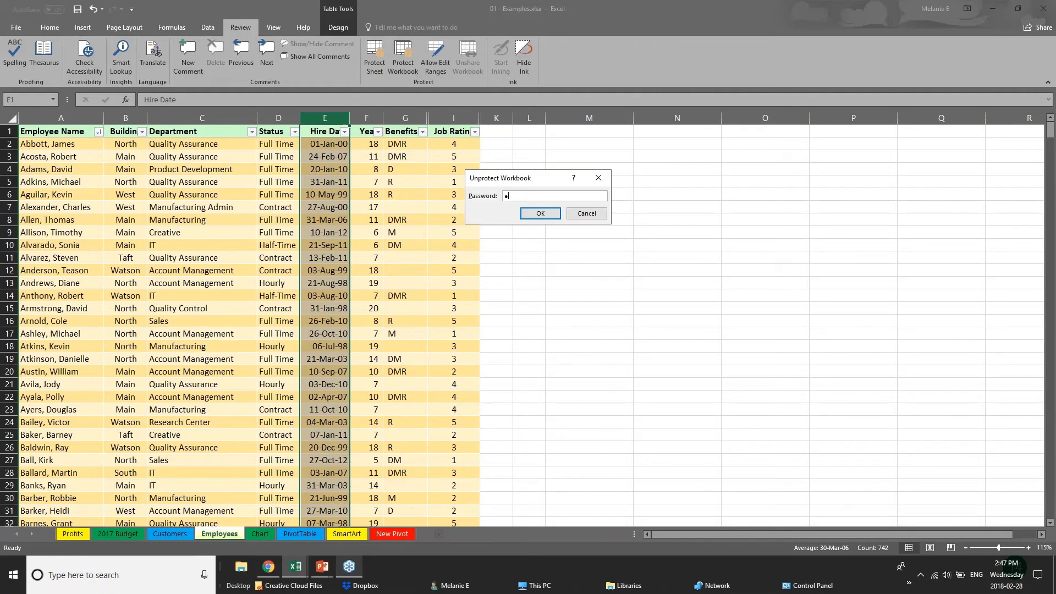
key(Return)
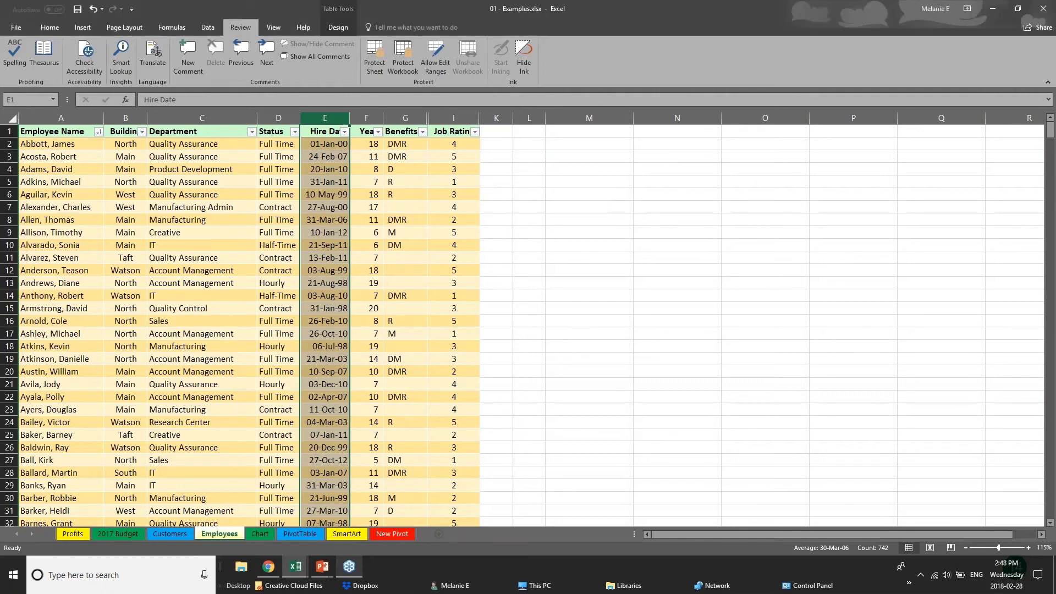
Hide the Employees sheet and password-protect the workbook structure again
right_click(230, 537)
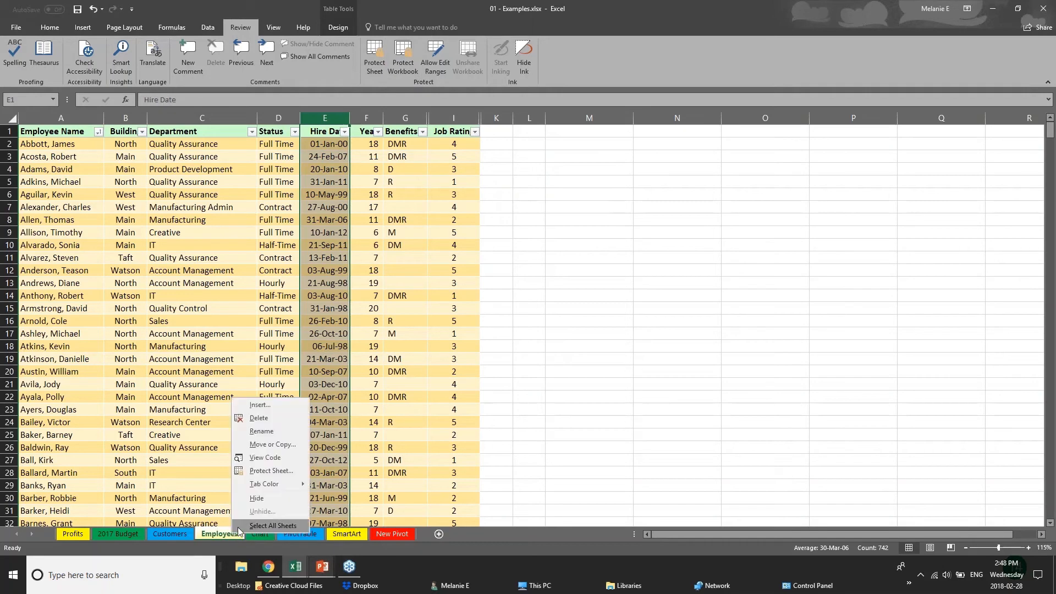
click(254, 499)
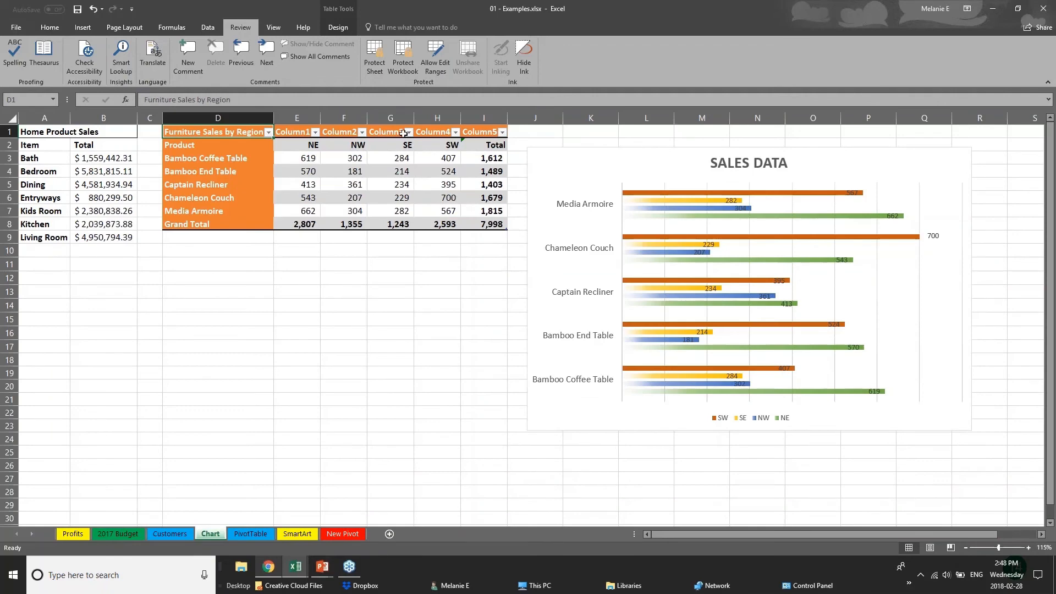
click(408, 66)
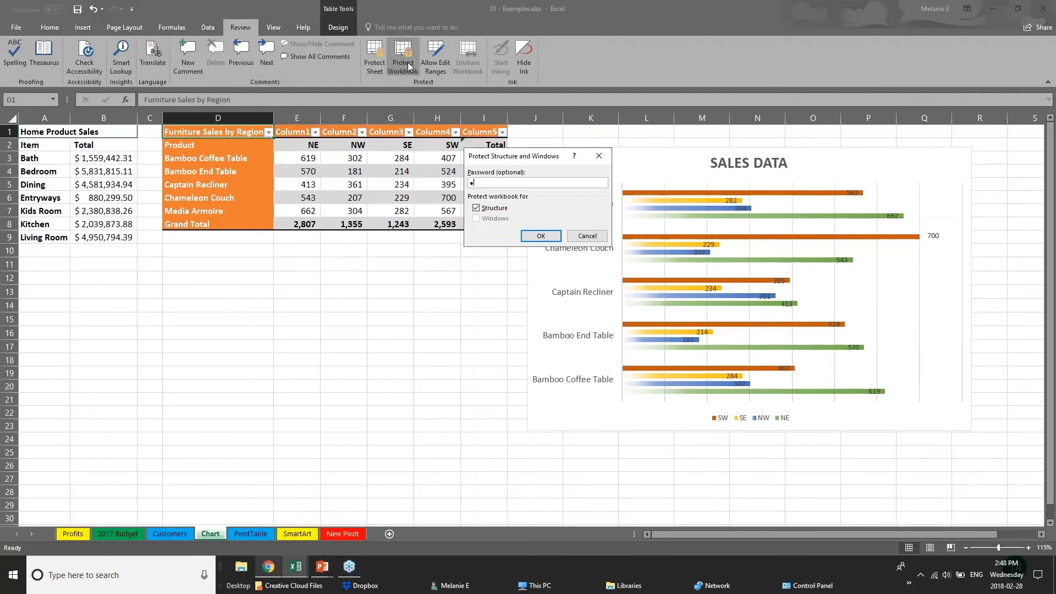
key(Return)
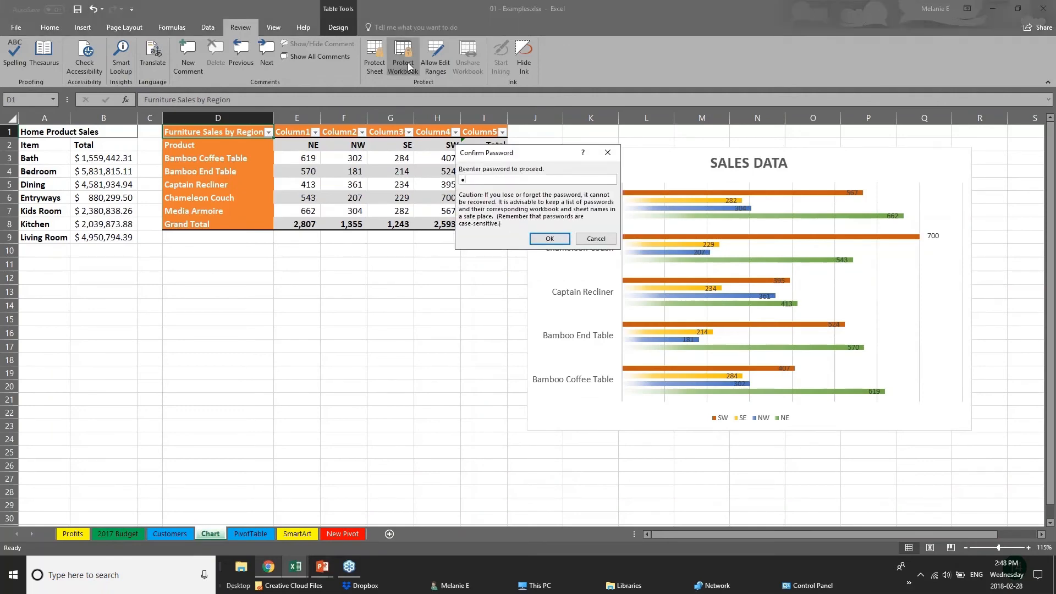
key(Return)
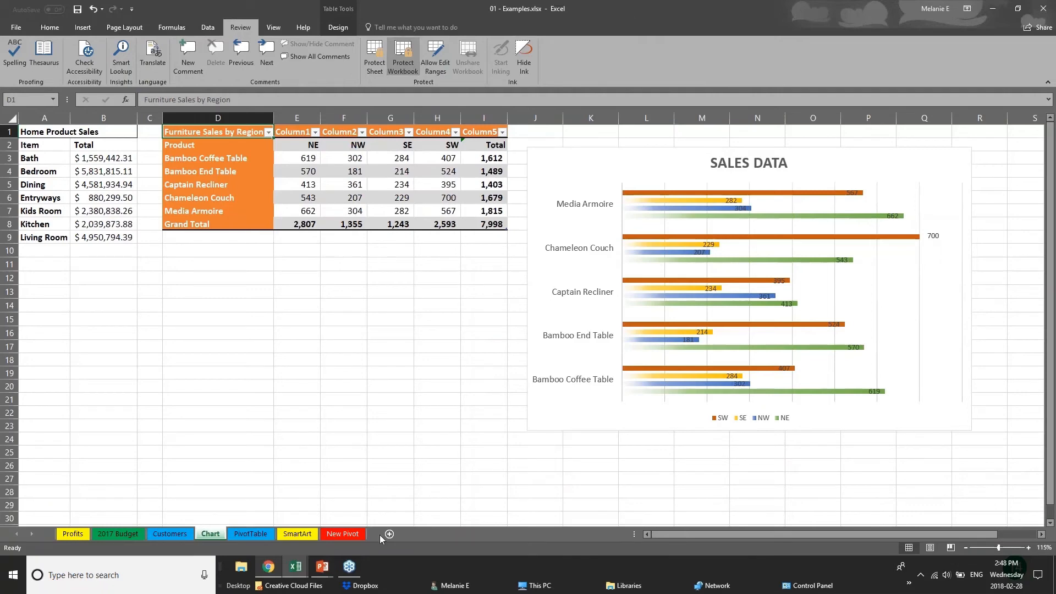
click(170, 534)
Browse the sheet tabs from PivotTable through Customers to the Chart sheet
click(242, 534)
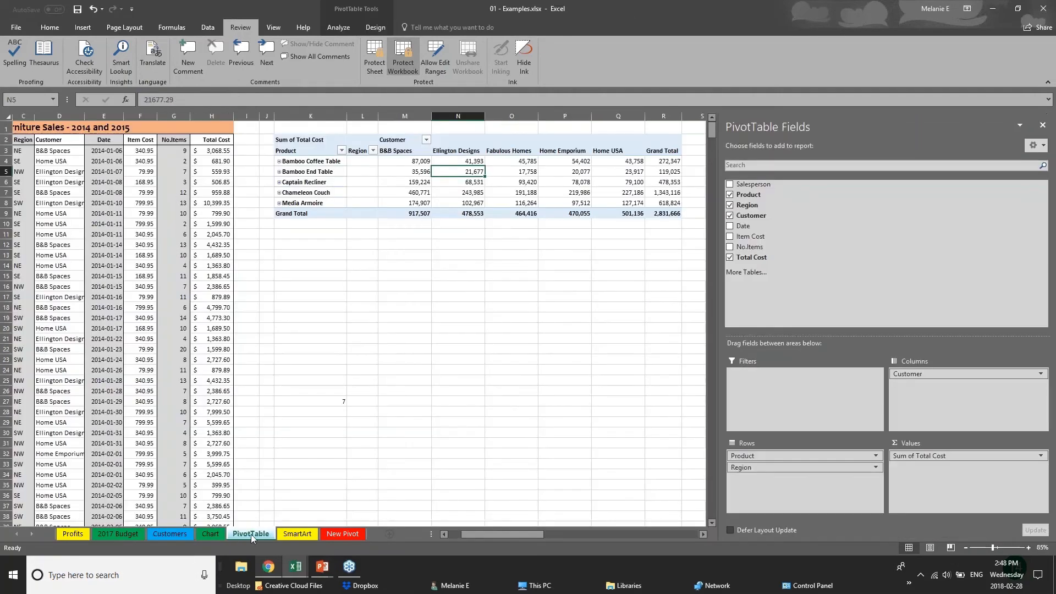
right_click(252, 534)
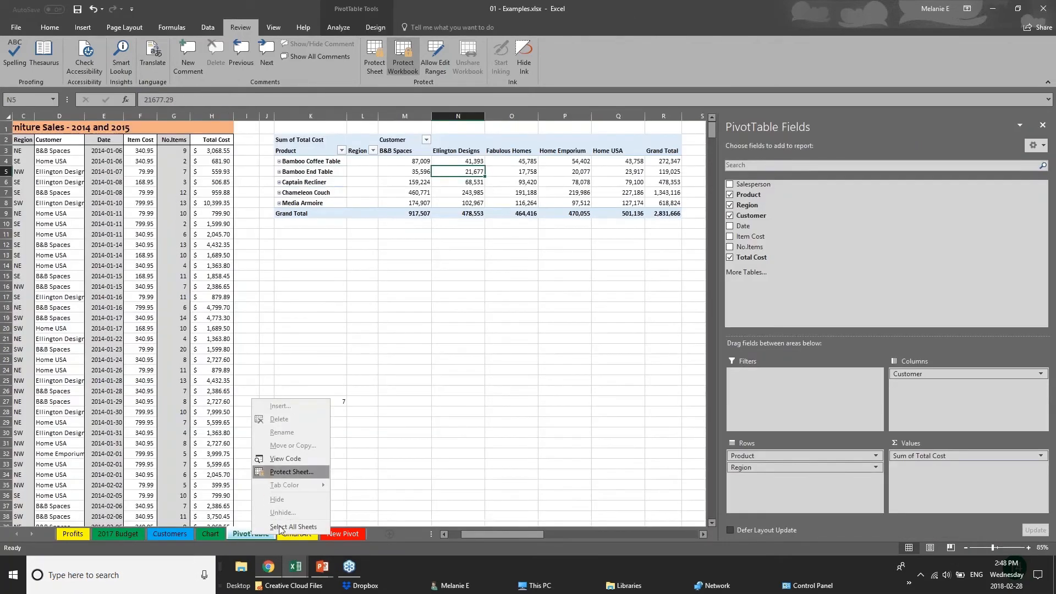
click(178, 536)
click(181, 534)
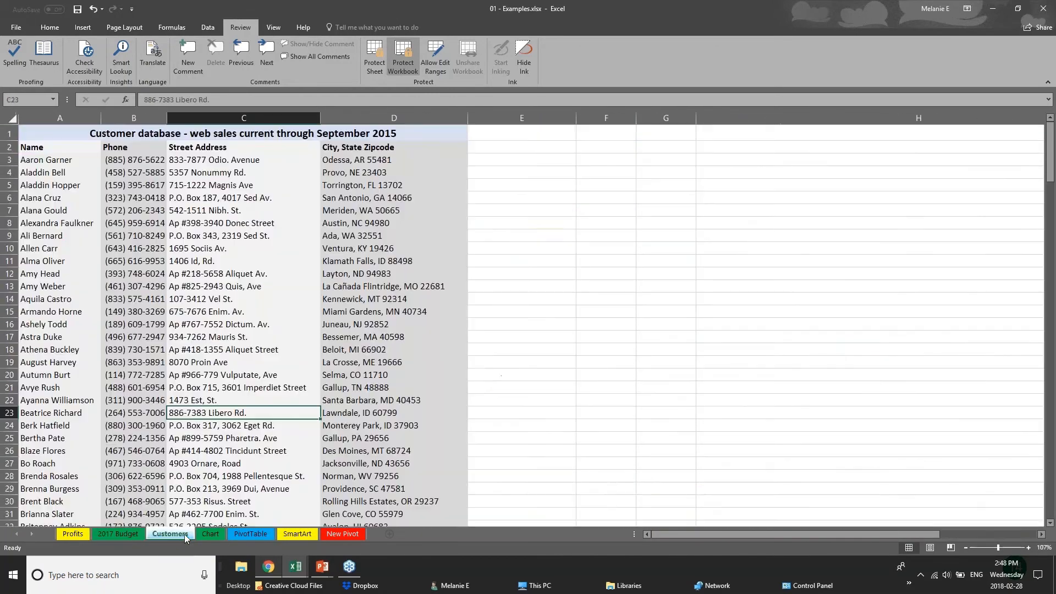
click(211, 534)
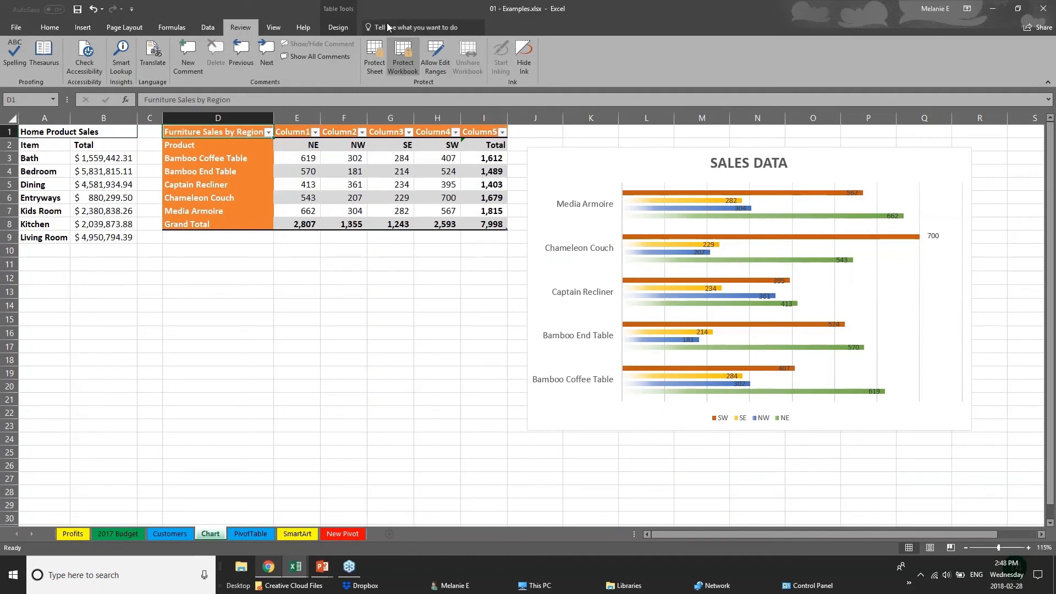
Remove the workbook's structure protection by entering its password
click(402, 52)
text(••••)
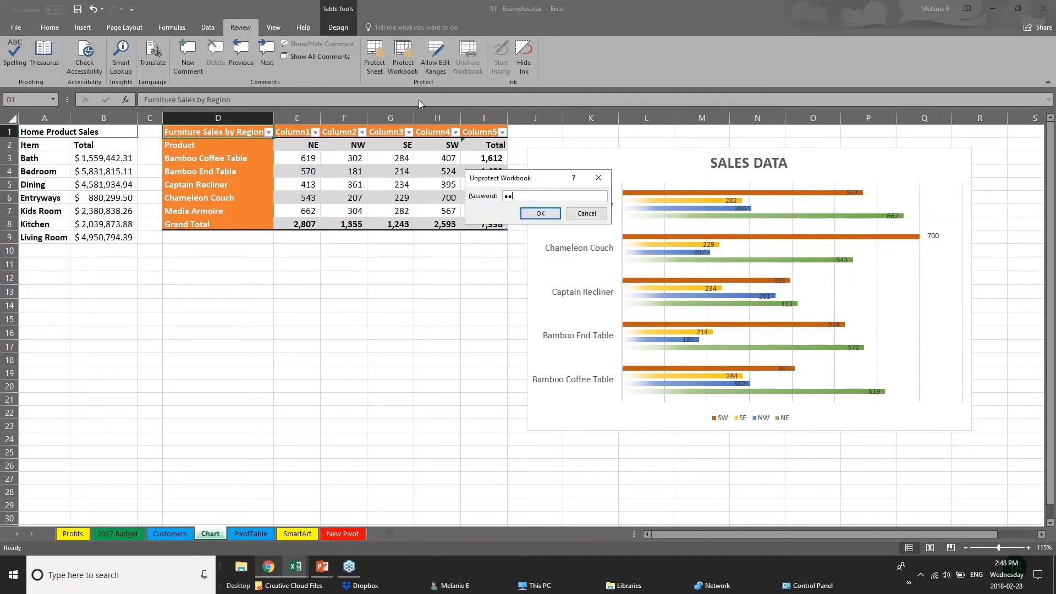
key(Return)
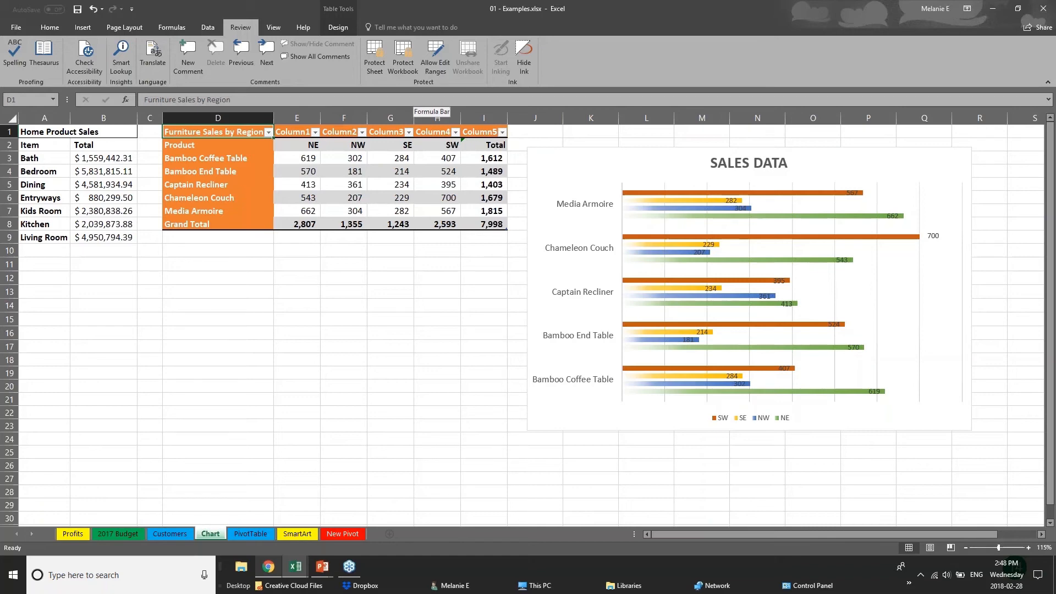
click(325, 573)
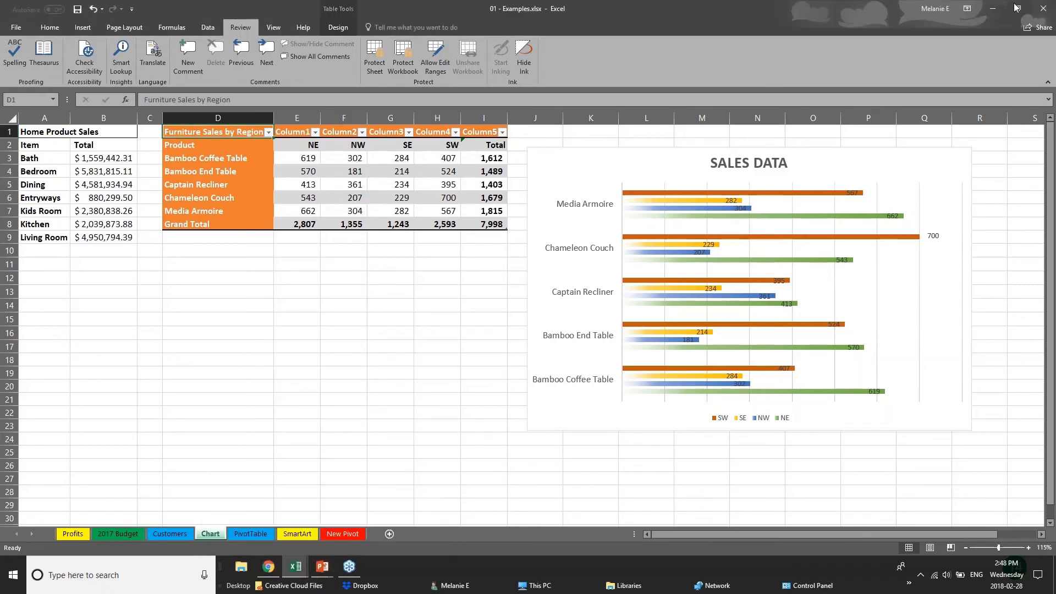
Upload the Examples workbook to OneDrive from the Share options
click(1044, 8)
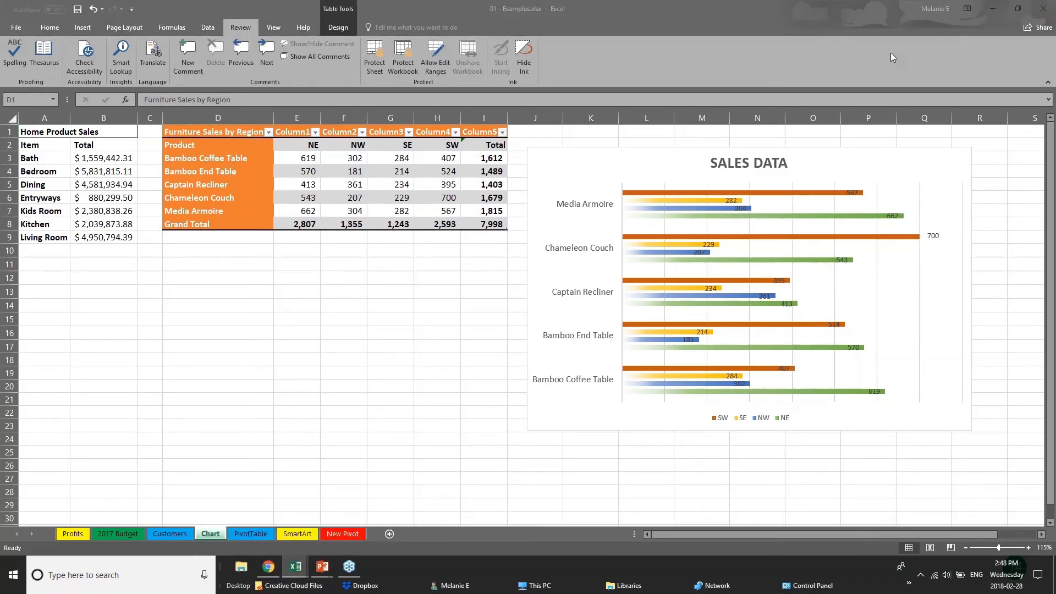
click(1031, 31)
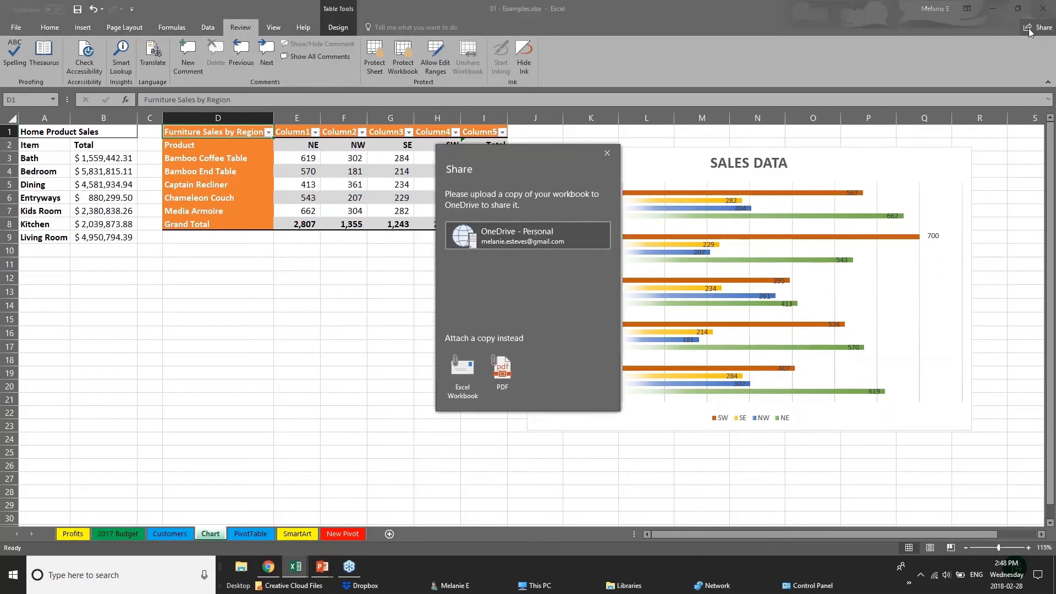
click(462, 241)
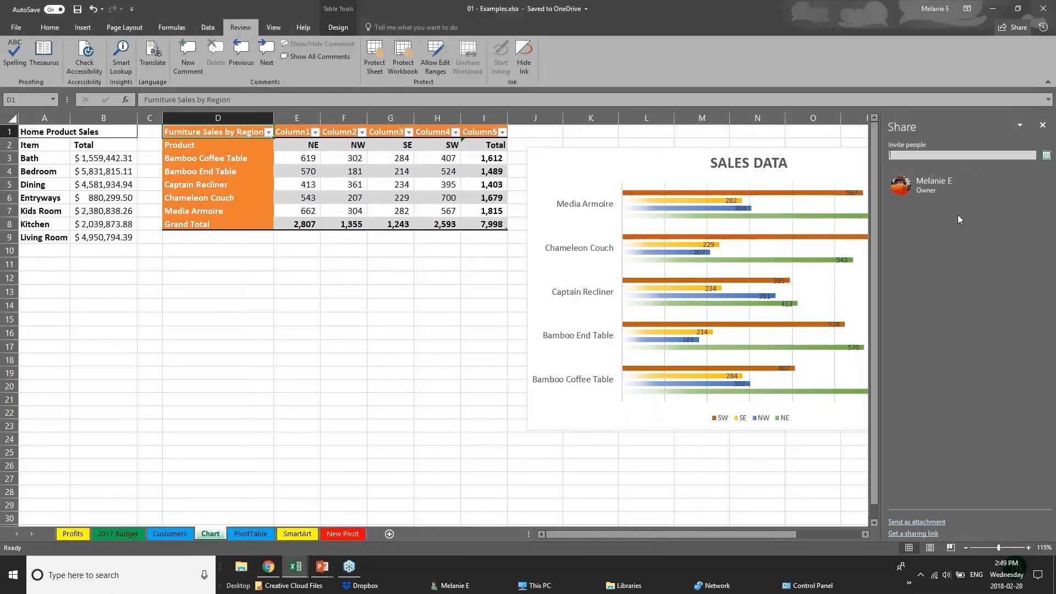
Invite a contact with Can edit permission, then close the Share pane
click(949, 154)
text(chery)
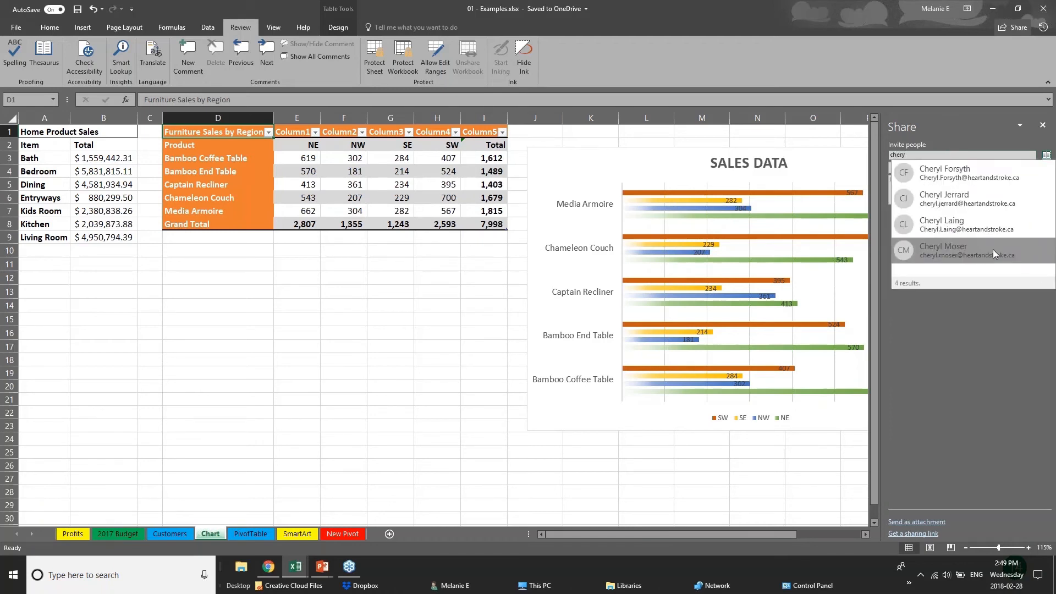
click(993, 229)
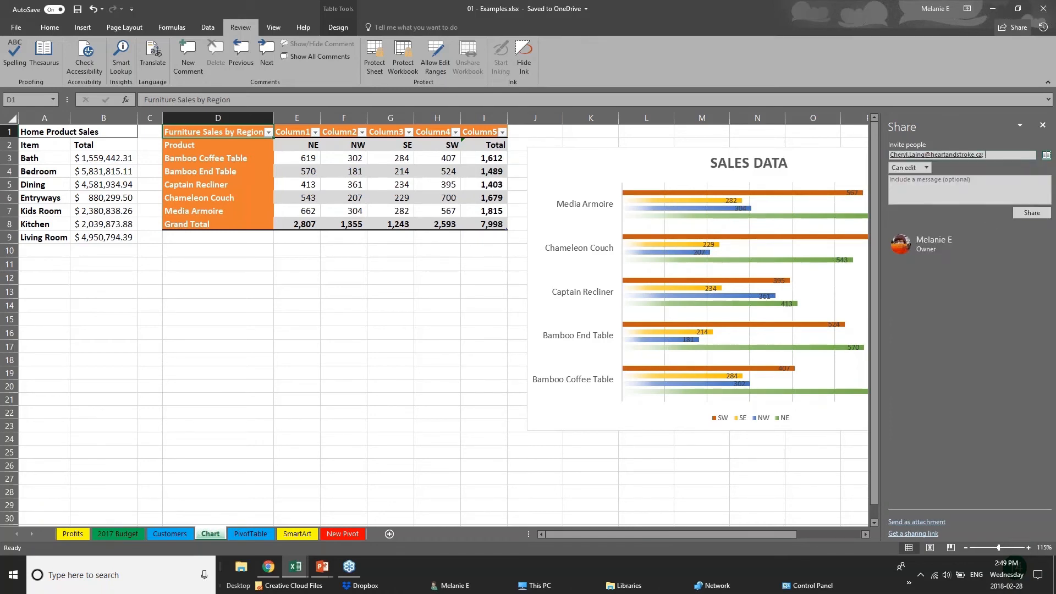
click(926, 167)
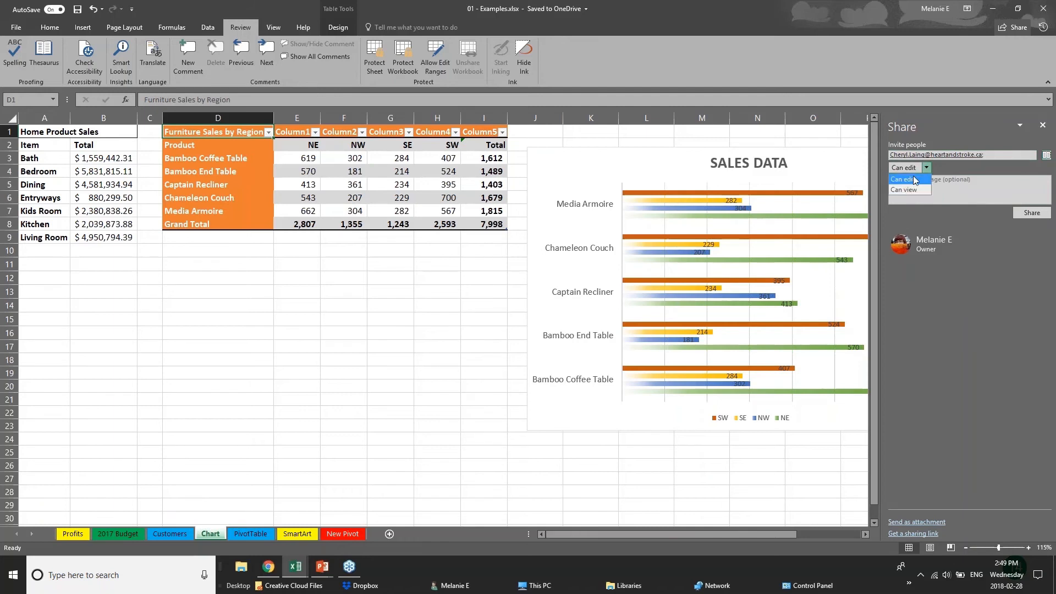
click(983, 264)
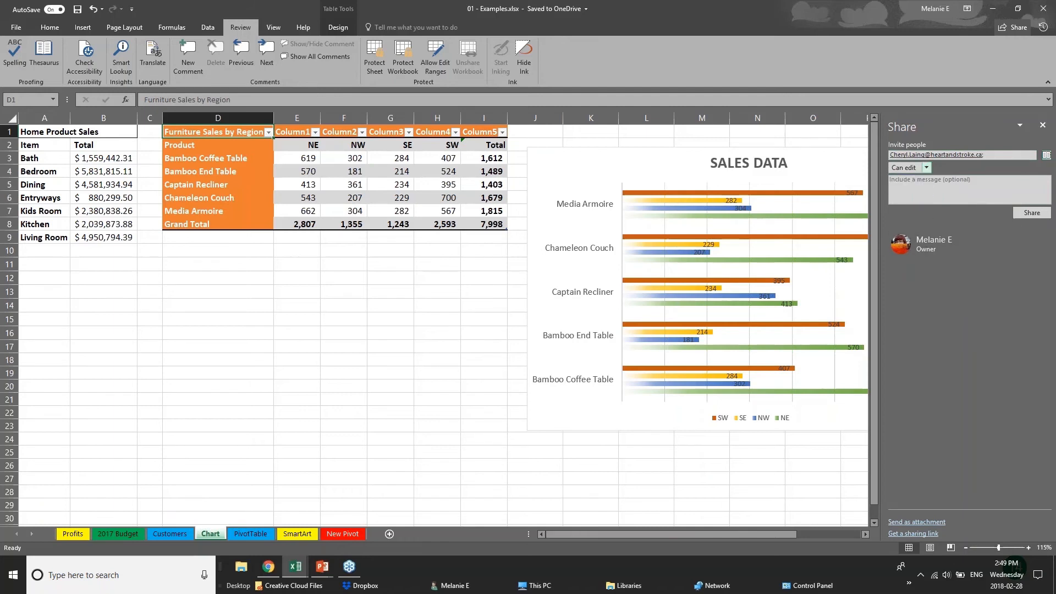
click(1042, 124)
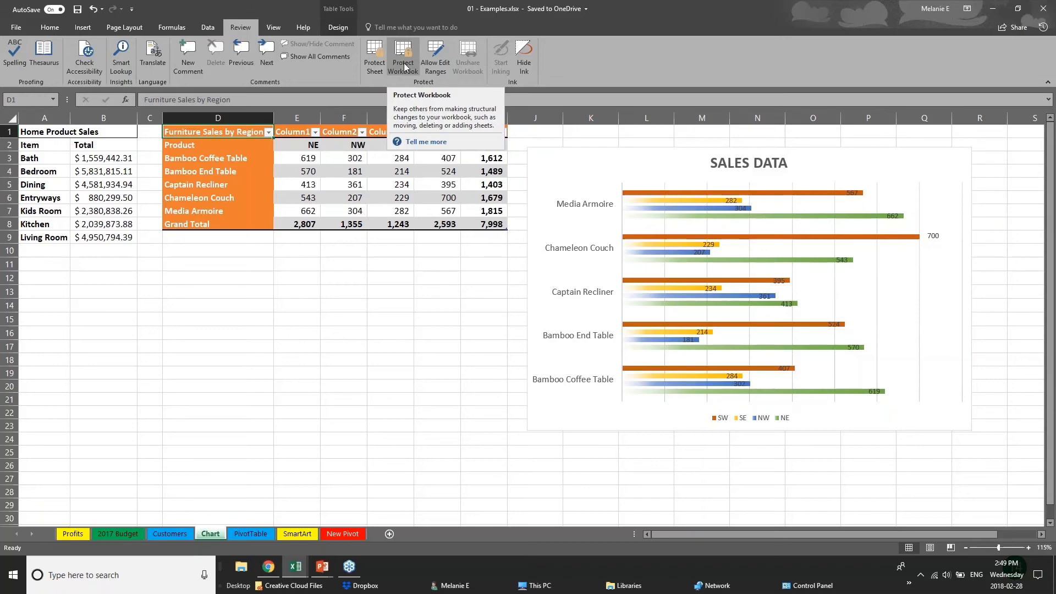
Advance the PowerPoint slide show to the QUICK ANALYSIS TOOL slide
mouse_move(322, 567)
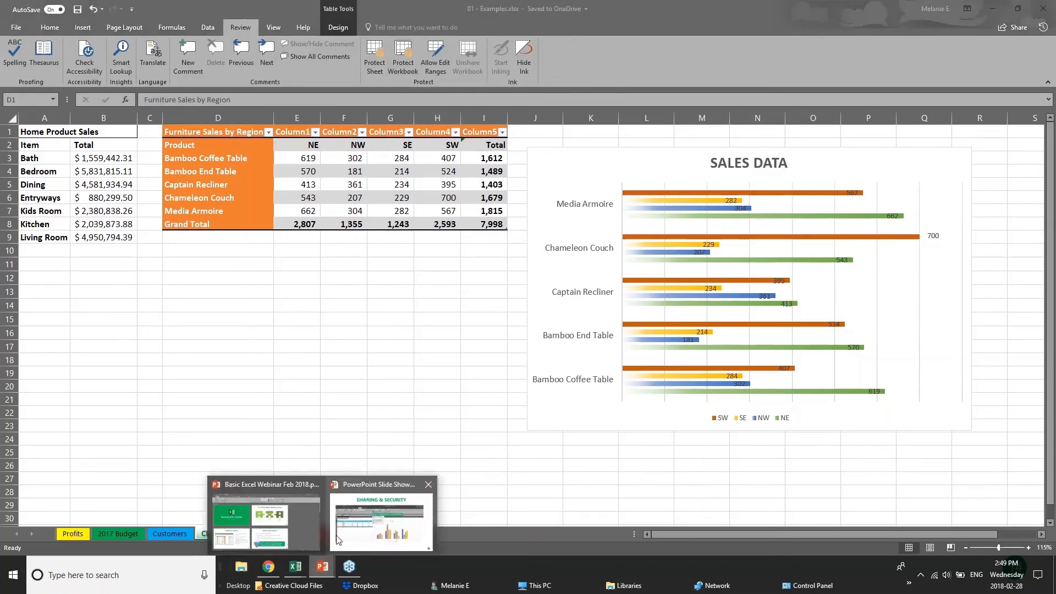
click(388, 522)
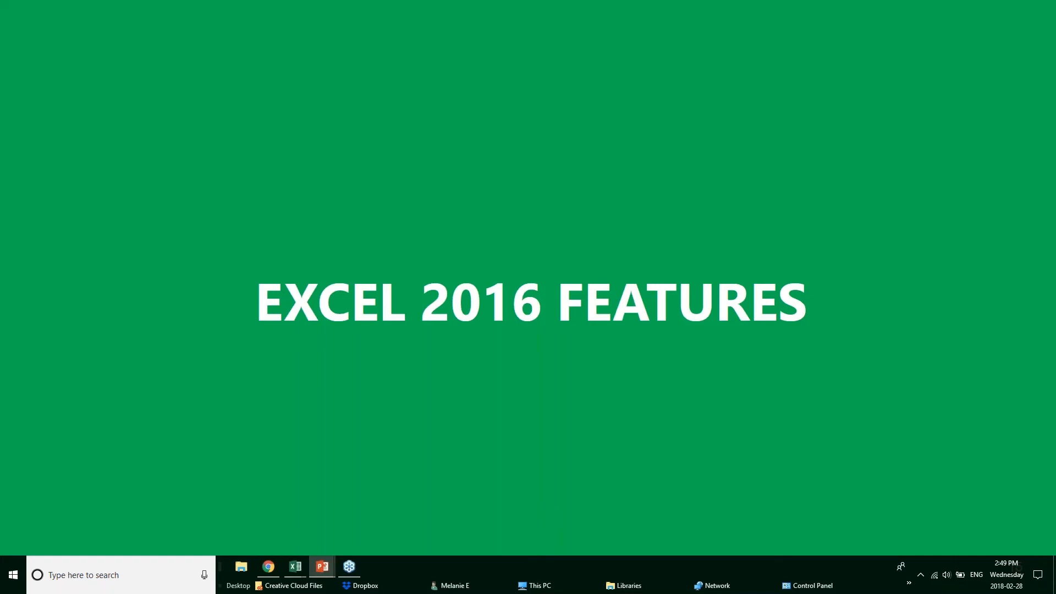
key(Right)
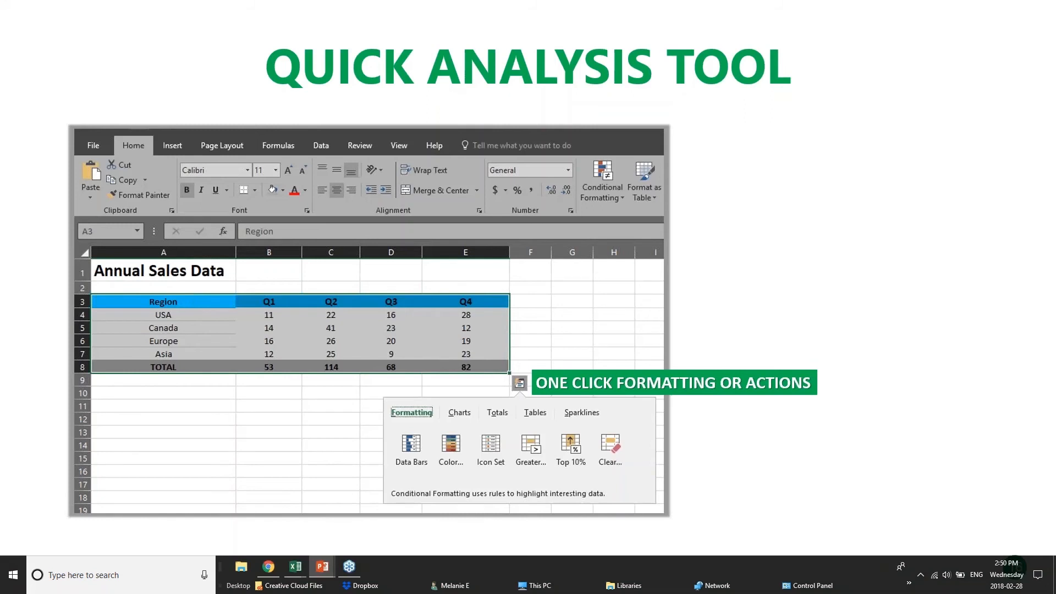
Bring the Webinar Sample Workbook to the front in Excel
click(302, 572)
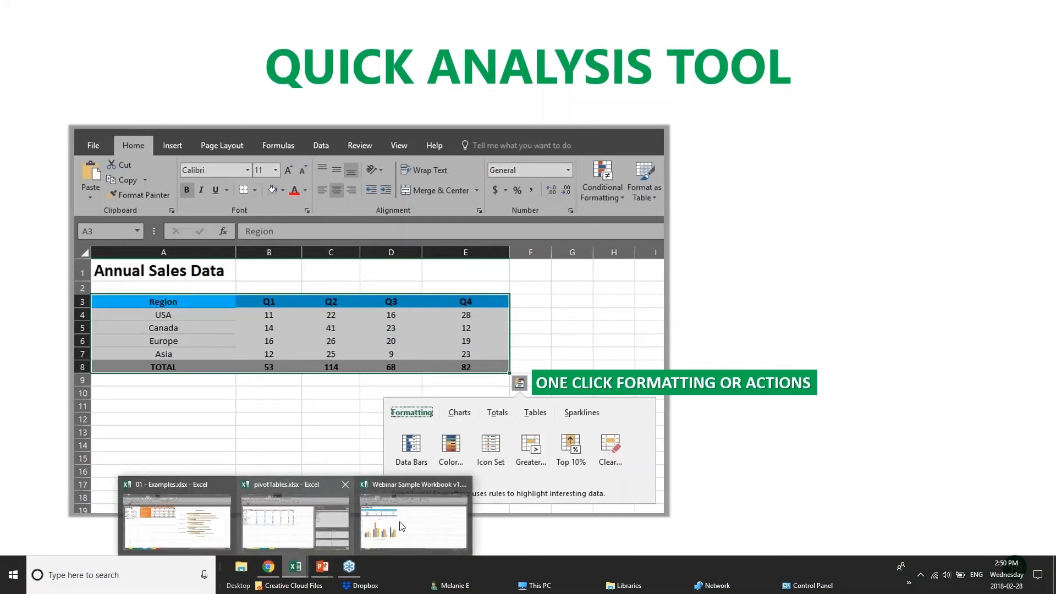
click(401, 526)
click(390, 246)
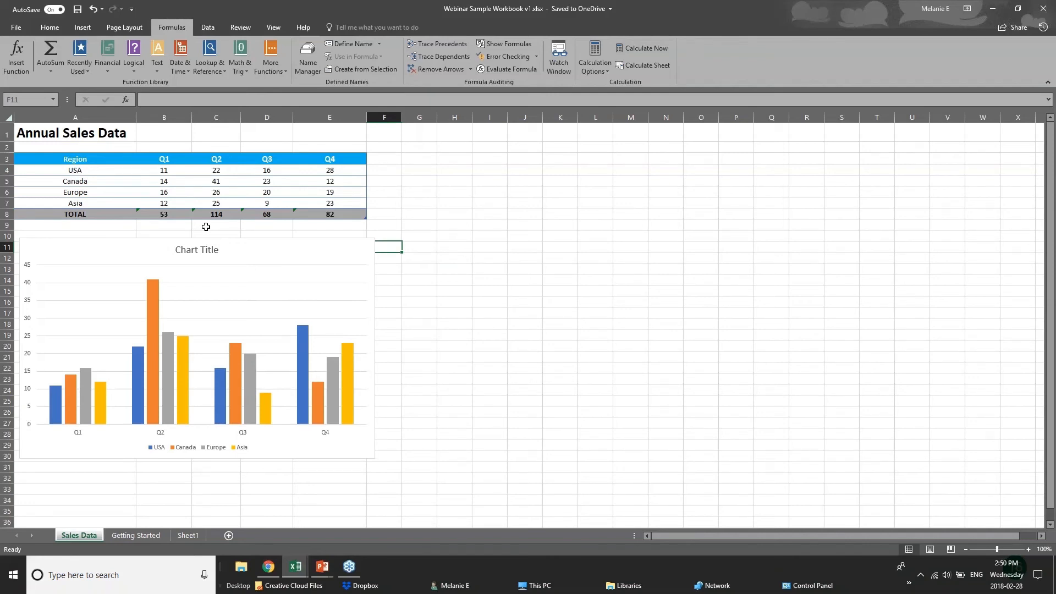
Select the Annual Sales Data table range A3:E8
drag(165, 176, 351, 212)
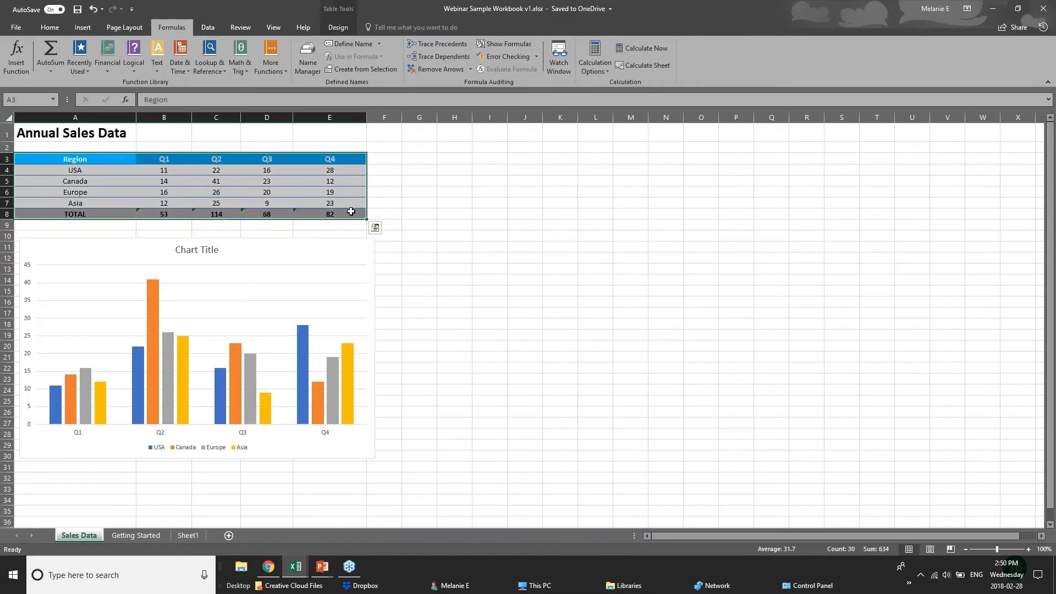
Apply a Quick Analysis colour scale to the Annual Sales Data values
click(375, 228)
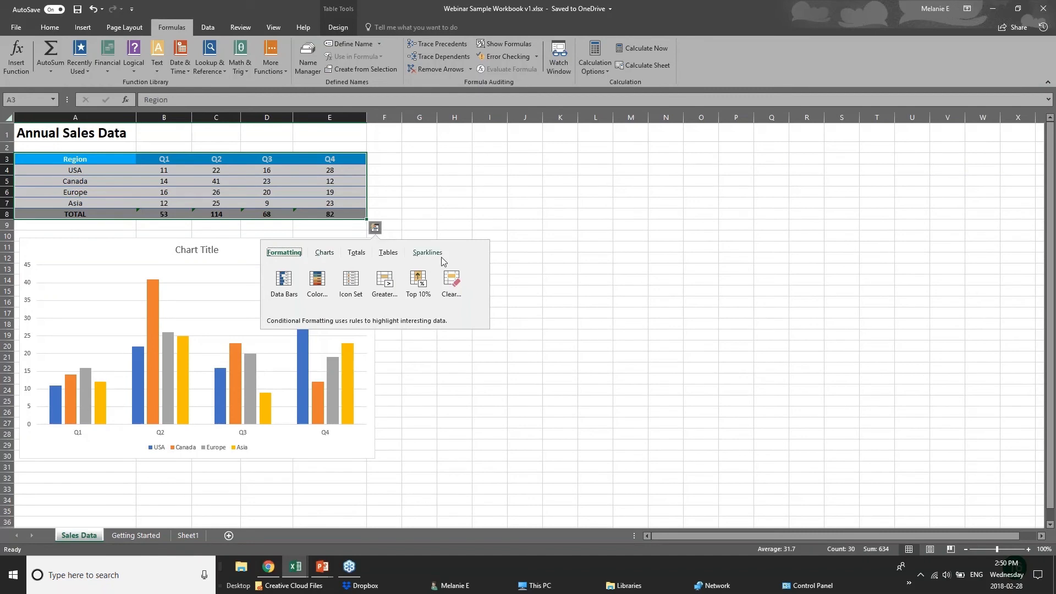
click(357, 253)
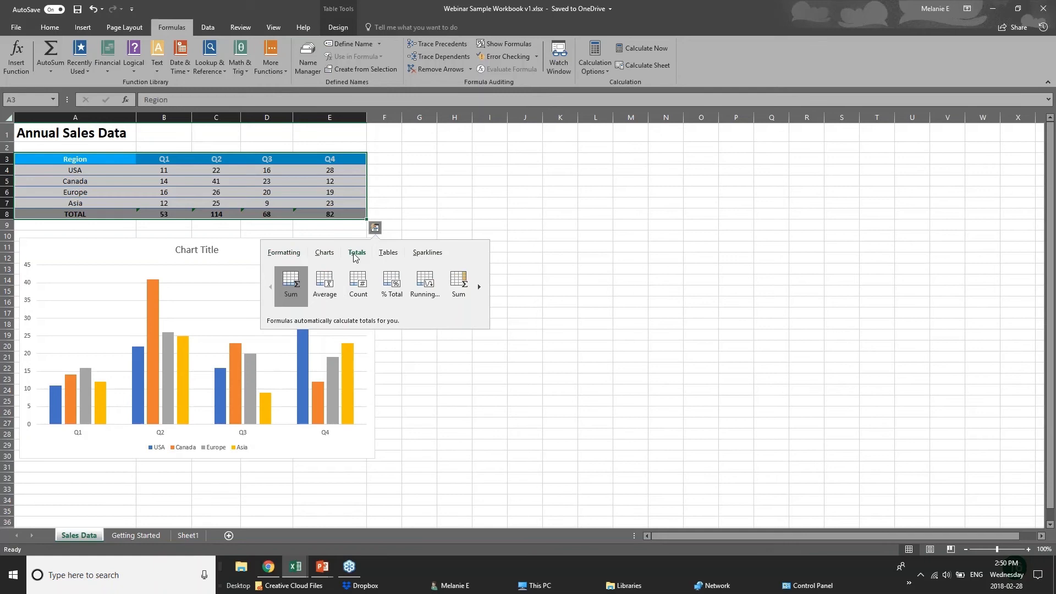
click(283, 254)
click(319, 285)
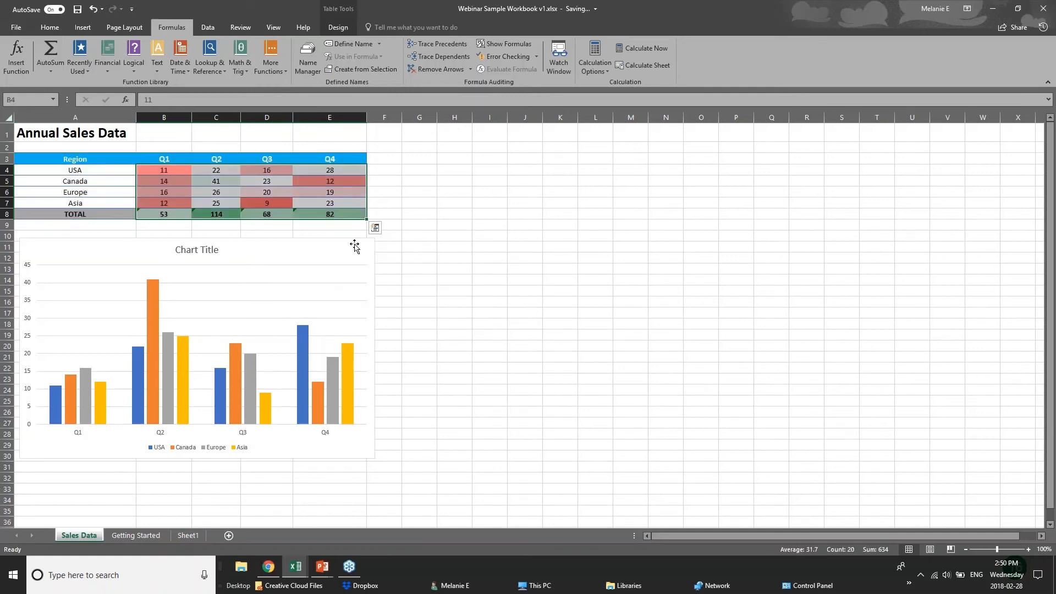
Add data bars and a Light Red Fill rule for values greater than 61.5
click(375, 228)
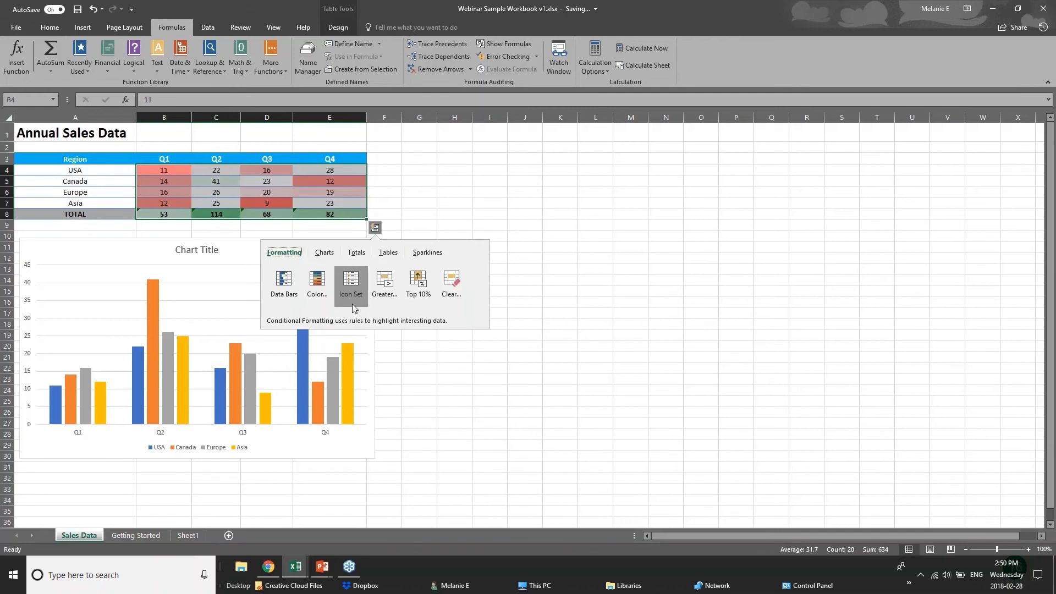
click(283, 284)
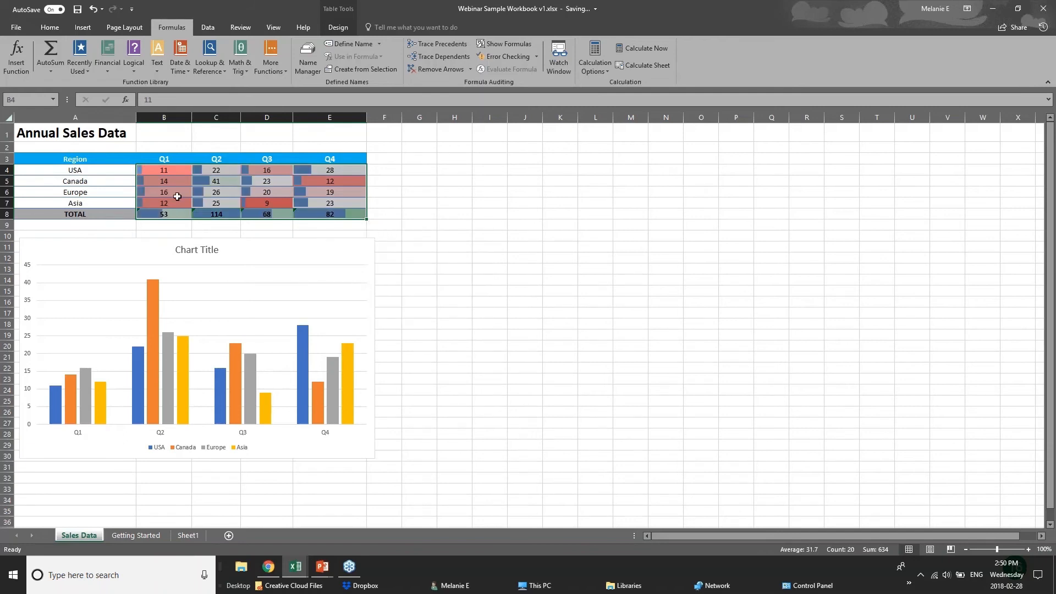
click(375, 228)
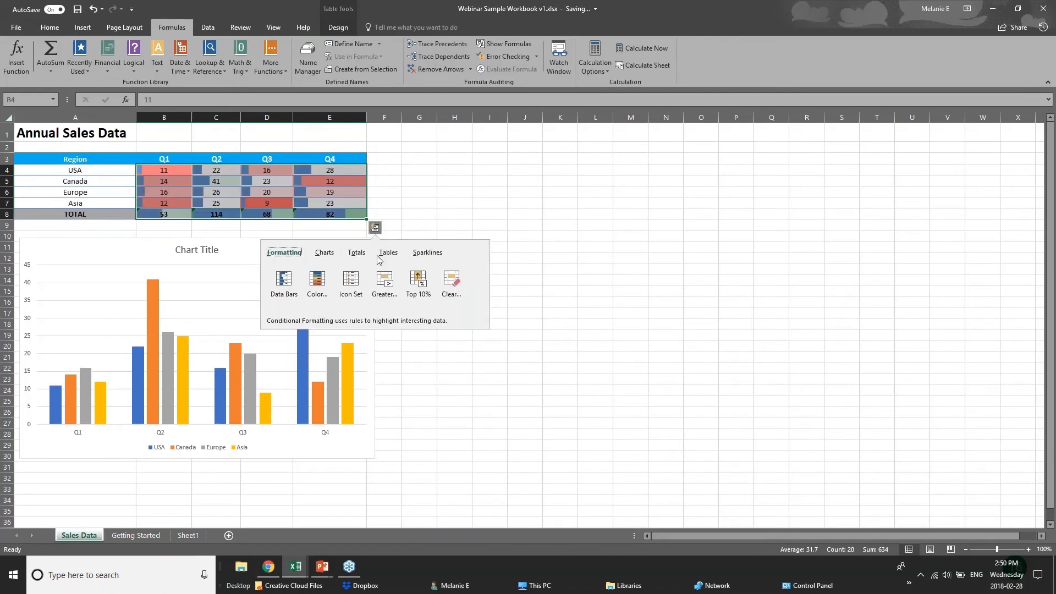
click(385, 290)
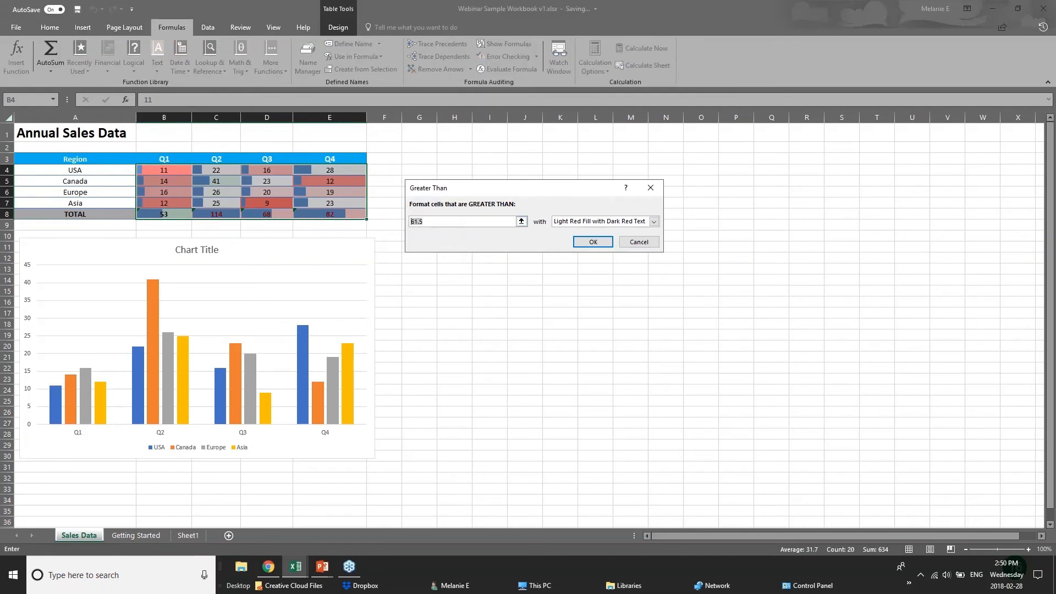
key(Return)
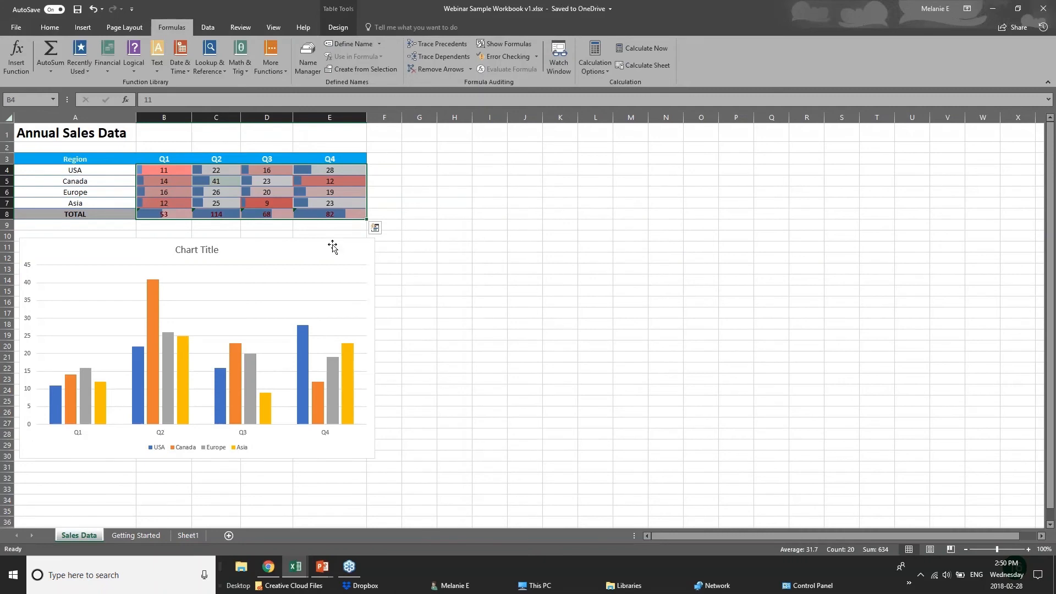
click(332, 247)
click(301, 215)
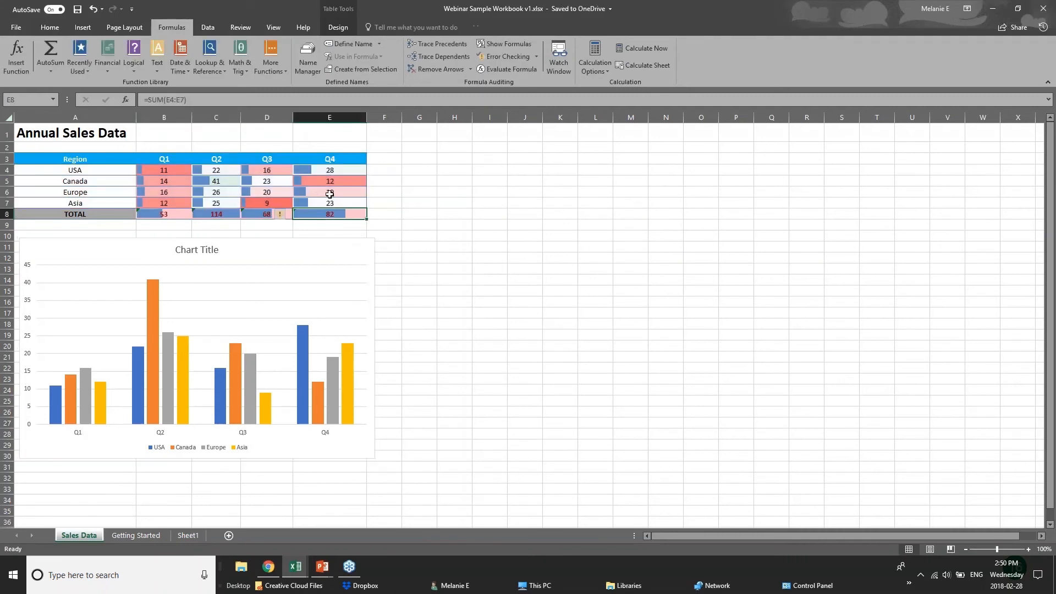
click(369, 208)
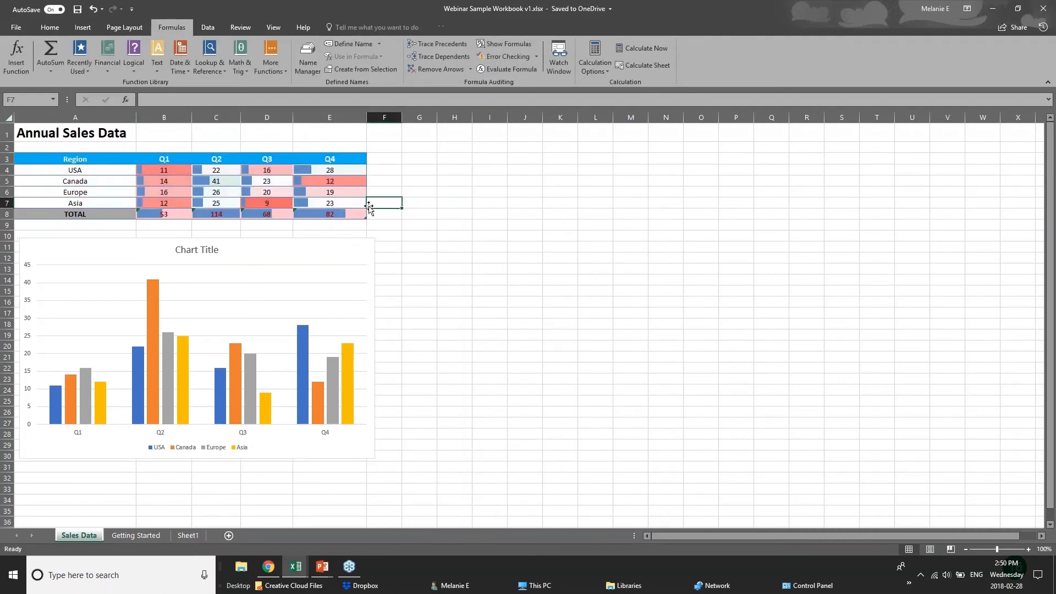
drag(55, 158, 335, 213)
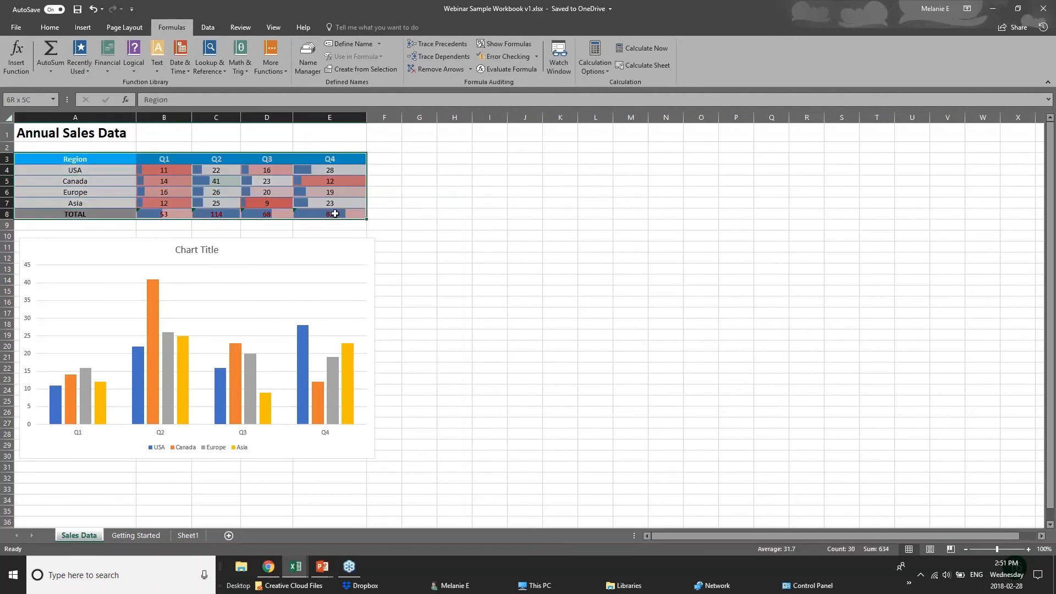
click(375, 227)
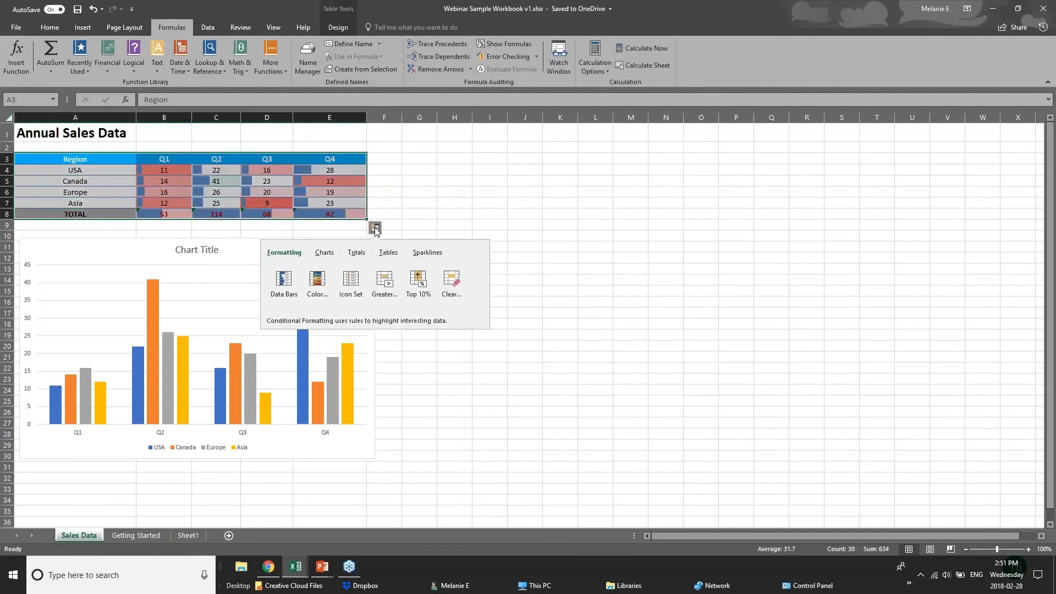
click(327, 254)
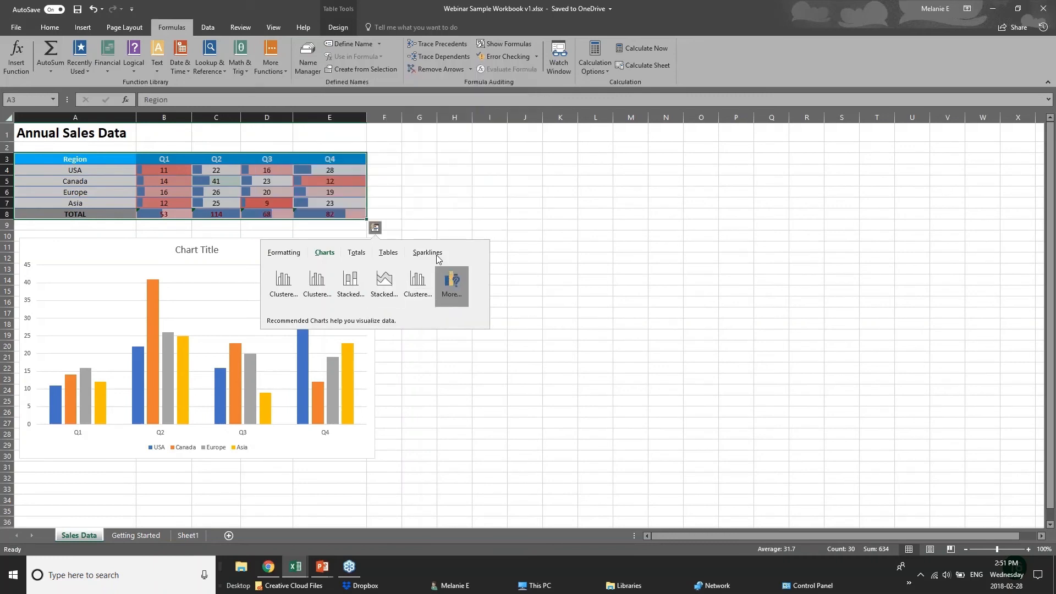
click(249, 158)
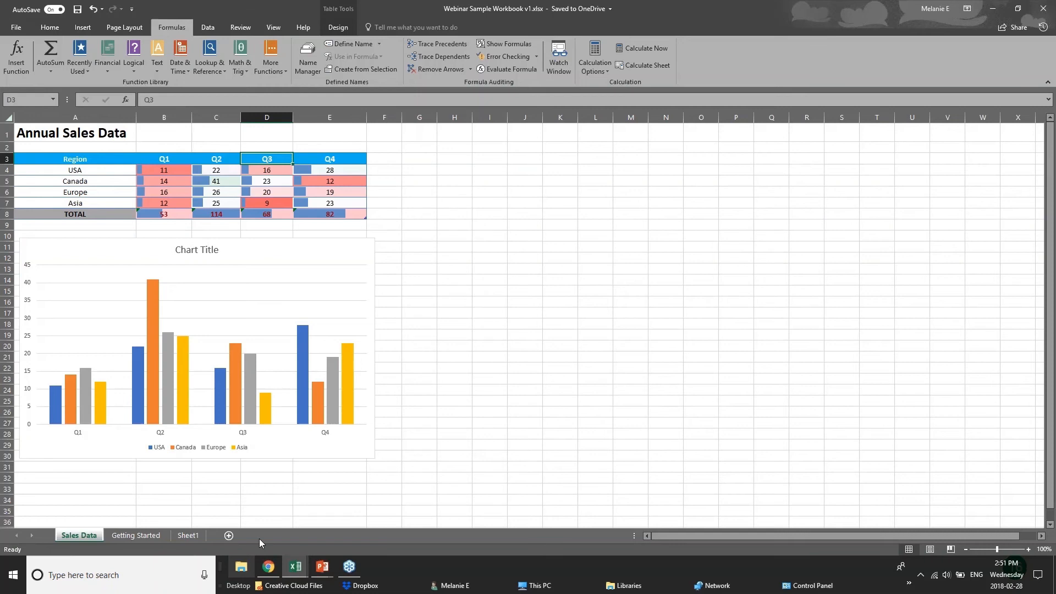
drag(77, 160, 265, 214)
click(384, 214)
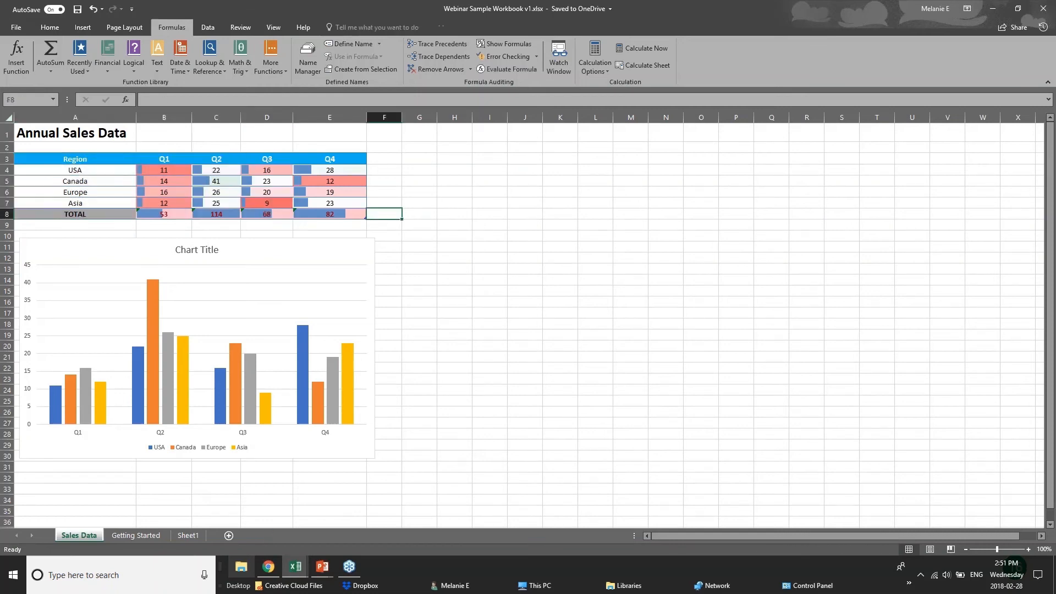
click(322, 567)
Show the NEW CHARTS slide, then bring up the Examples workbook's Chart sheet
click(381, 517)
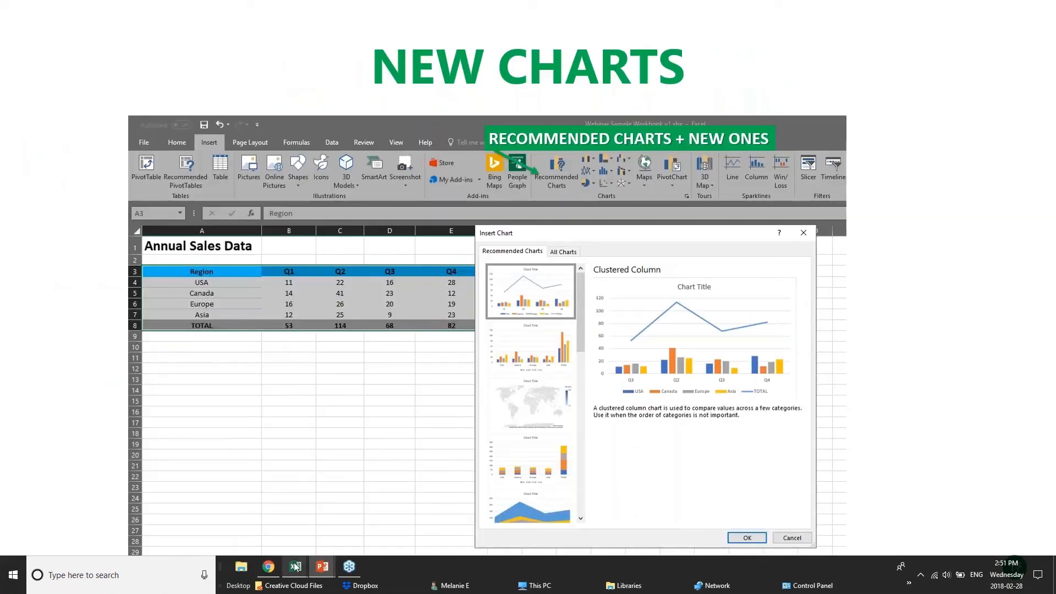
mouse_move(295, 566)
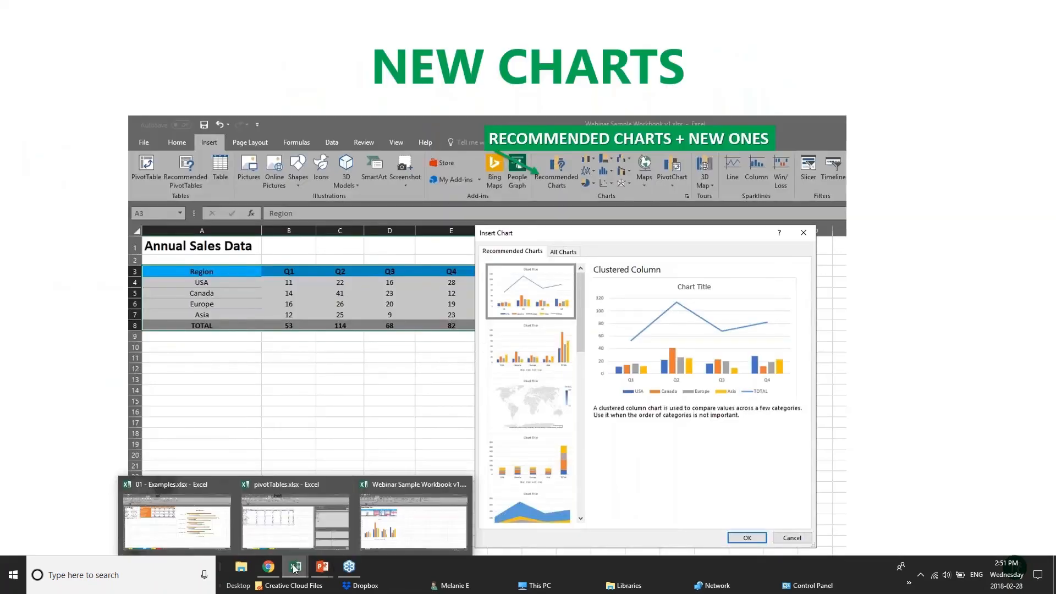
click(323, 526)
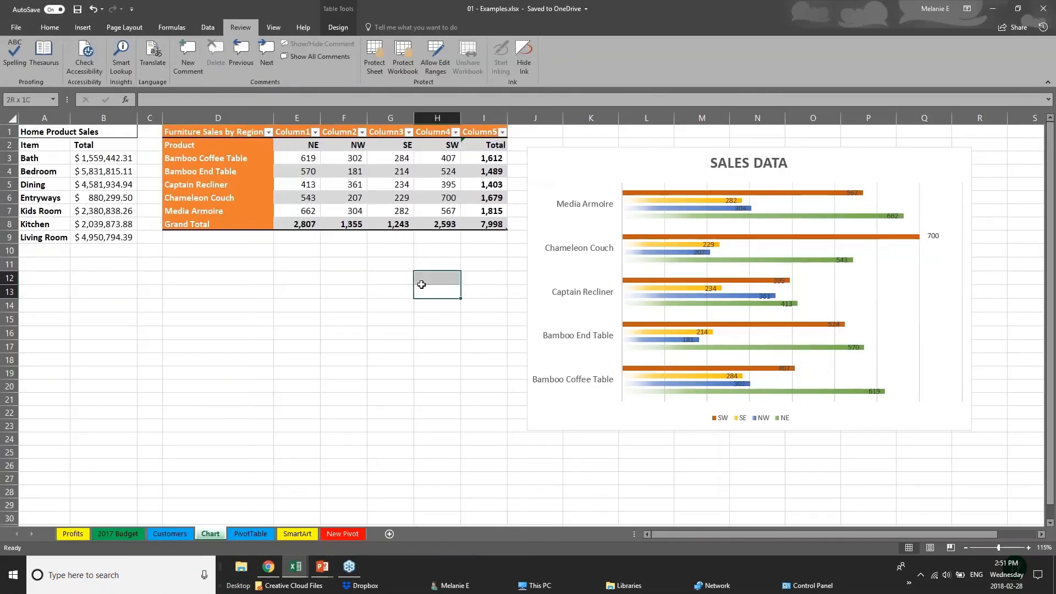
Select the furniture sales figures in E3:I8
click(82, 27)
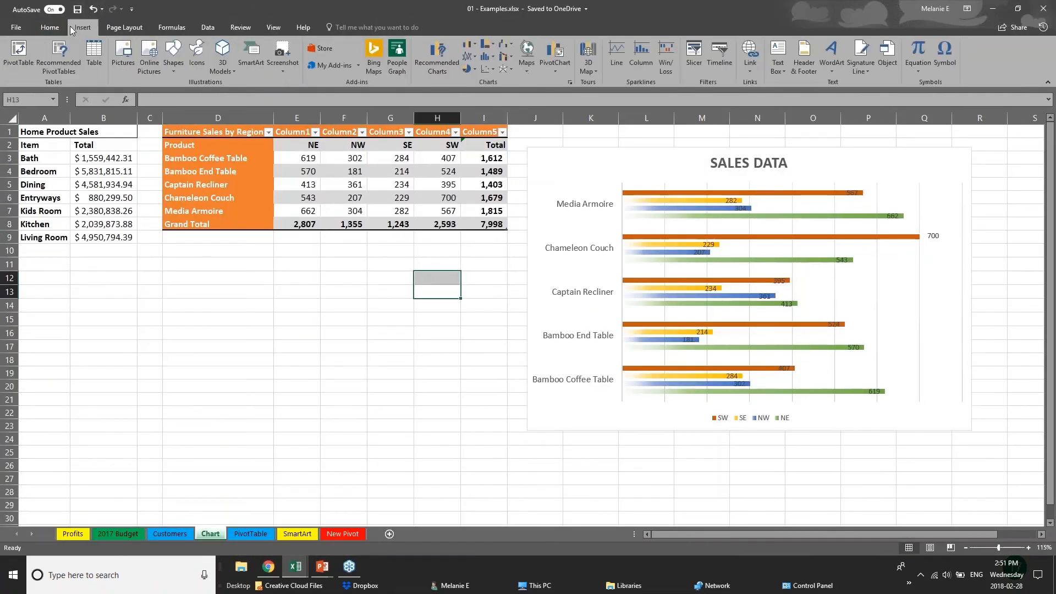
click(82, 174)
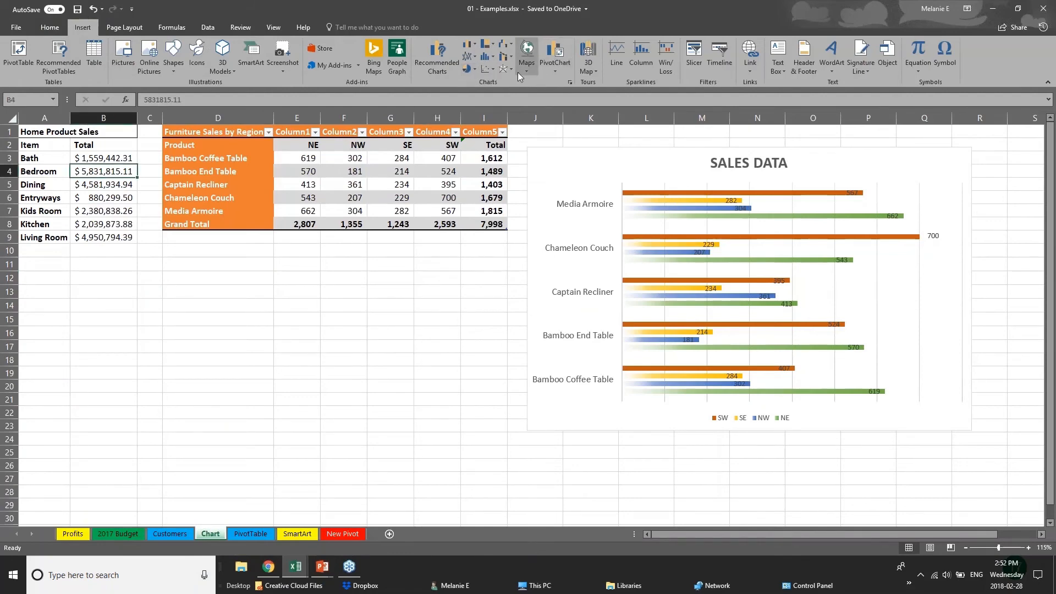
click(492, 45)
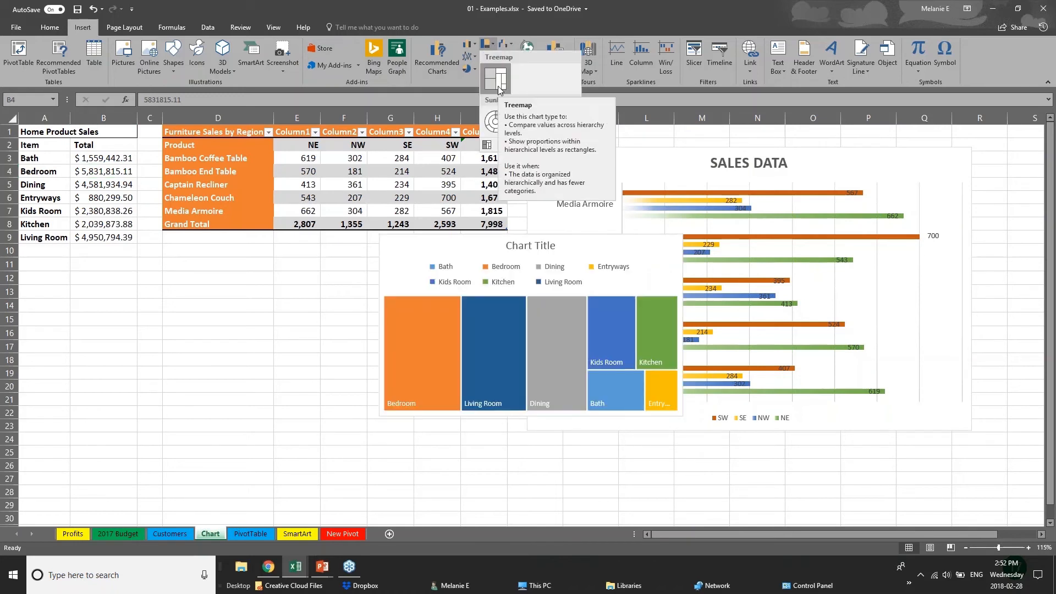
click(241, 134)
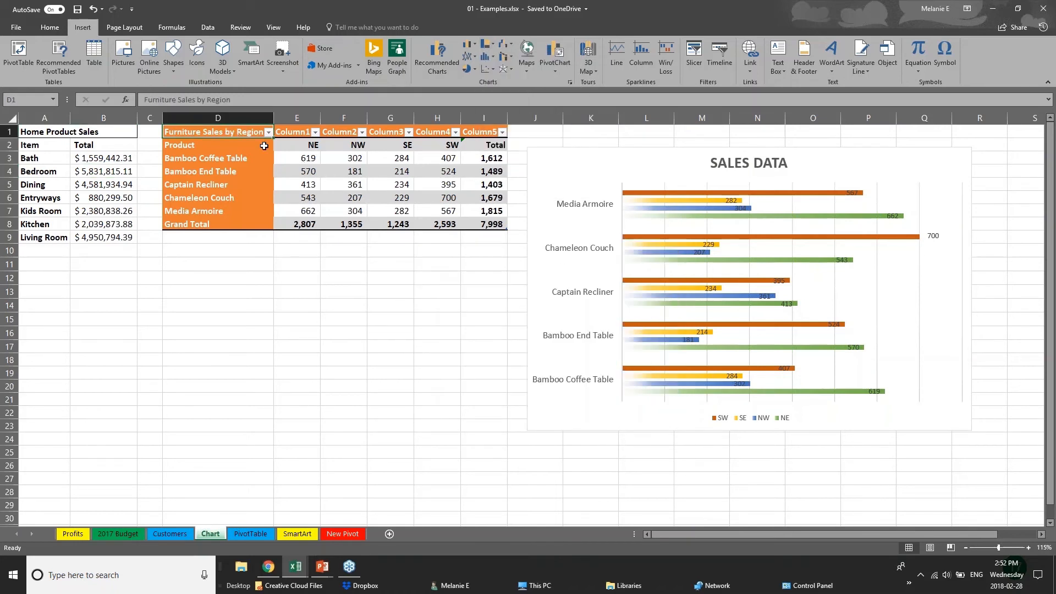
drag(264, 146, 507, 226)
click(302, 220)
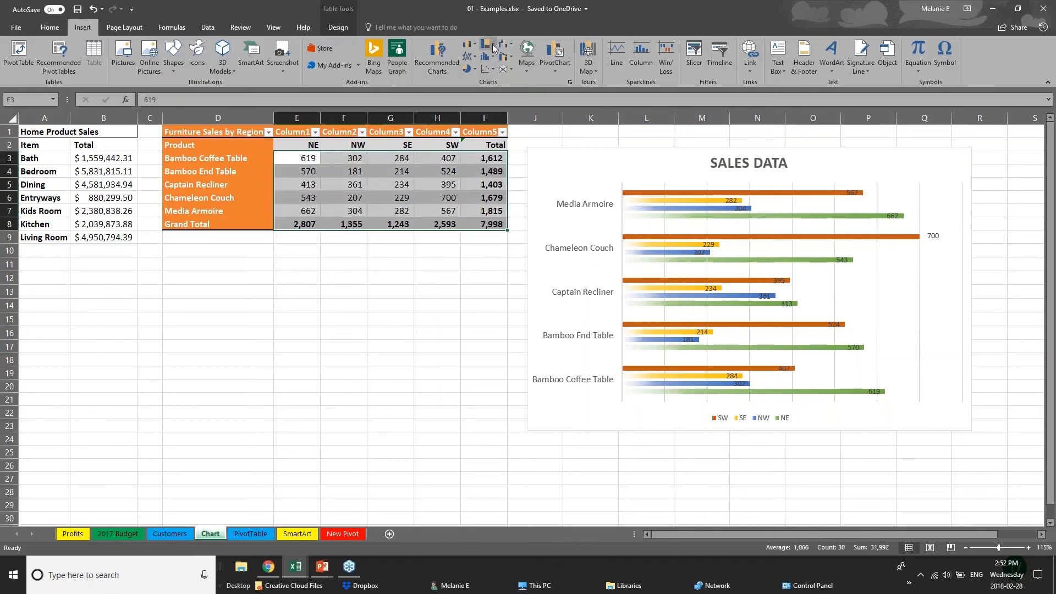
Insert a Treemap chart of E3:I8 and move it below the furniture table
click(494, 48)
click(504, 81)
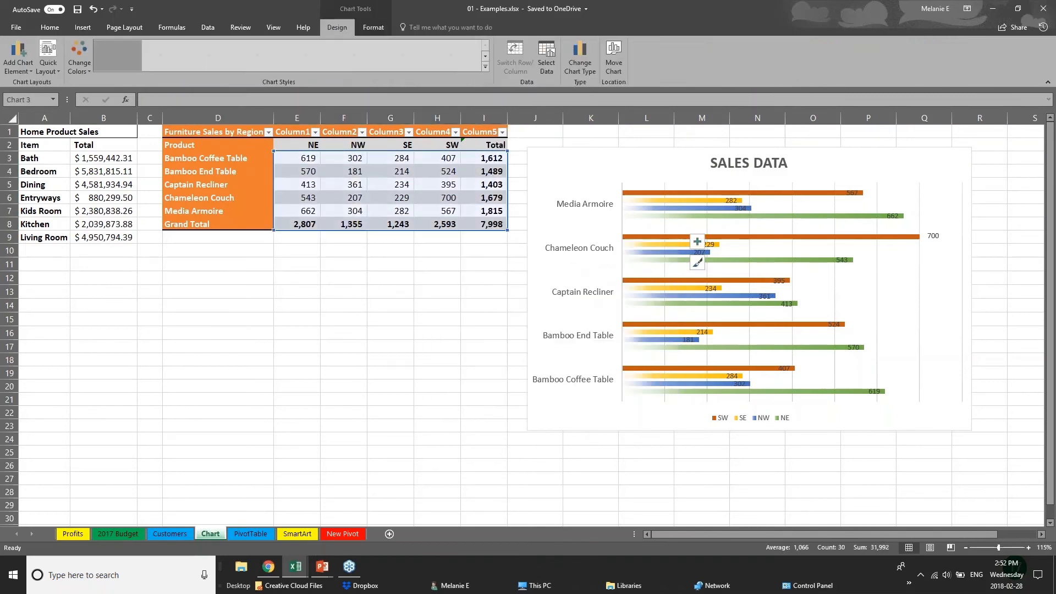
click(448, 421)
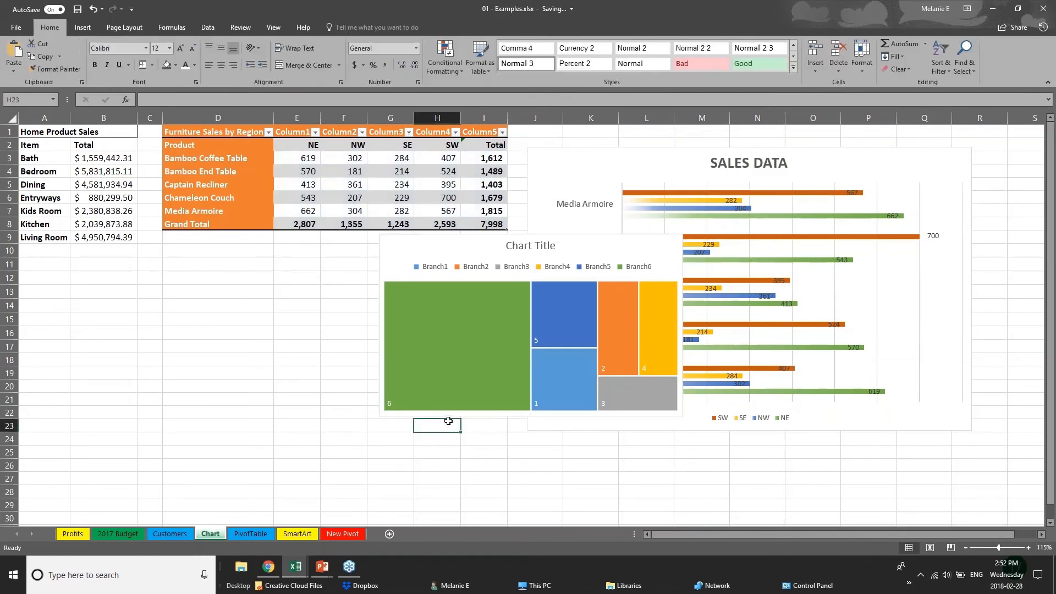
click(484, 248)
drag(484, 247, 277, 281)
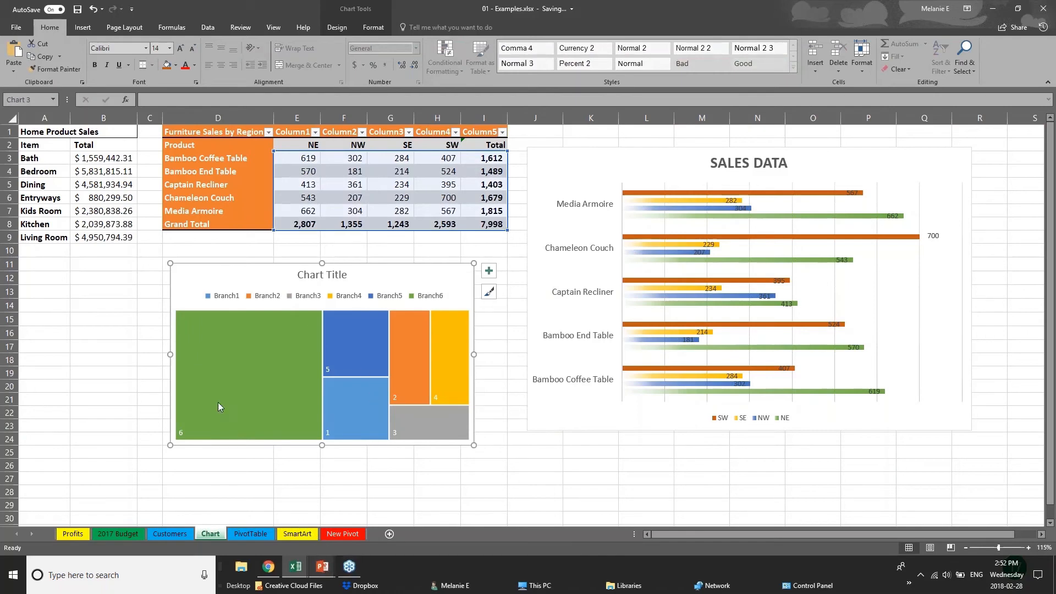
Try inserting a recommended chart with B19 selected, triggering the select-data warning
click(103, 373)
click(83, 27)
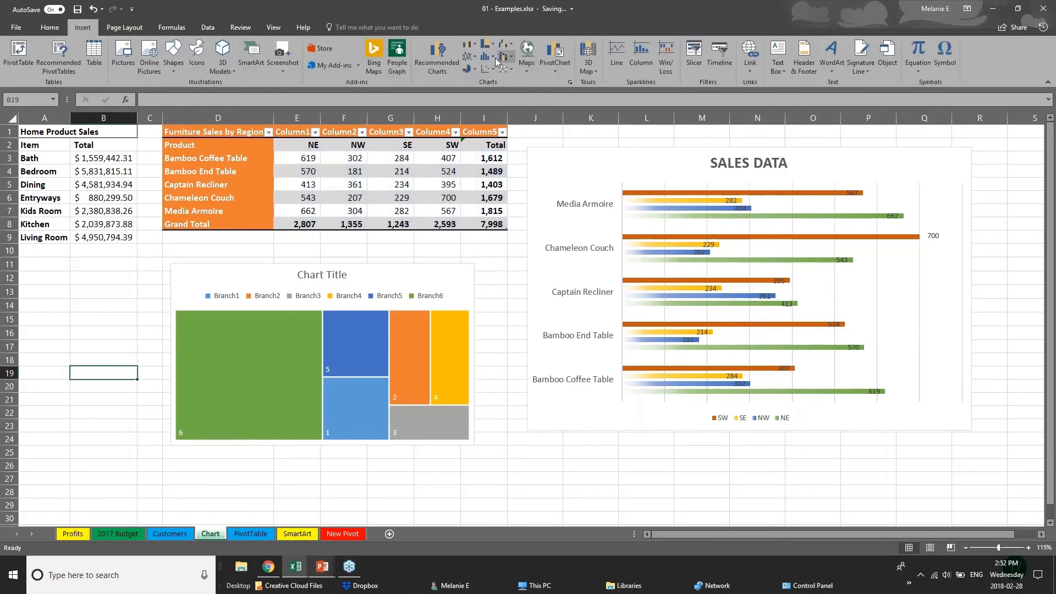
click(437, 55)
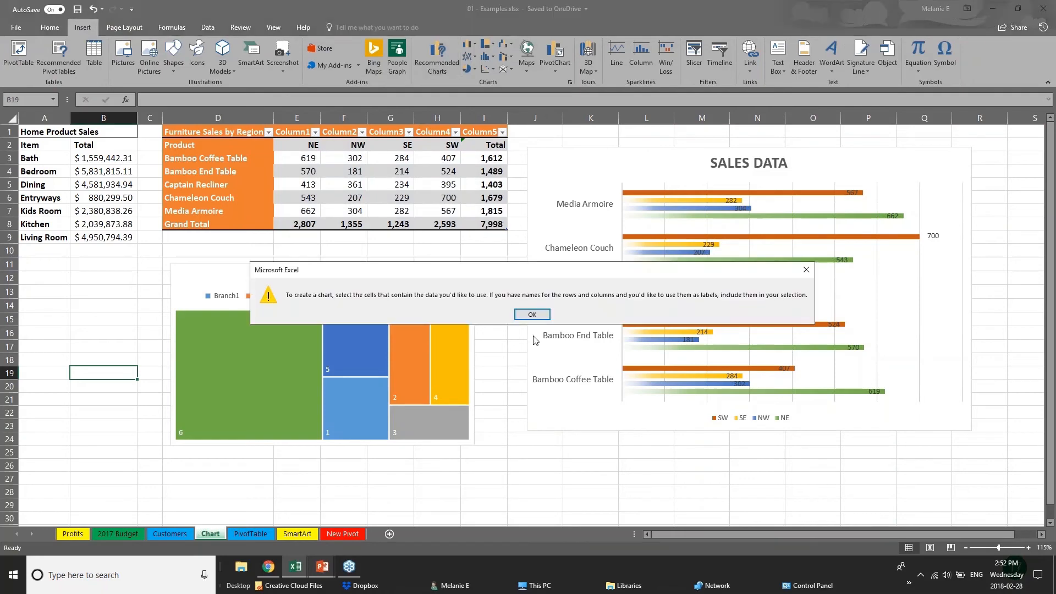
Dismiss the chart warning and reselect the furniture figures E3:I8
click(532, 314)
click(345, 207)
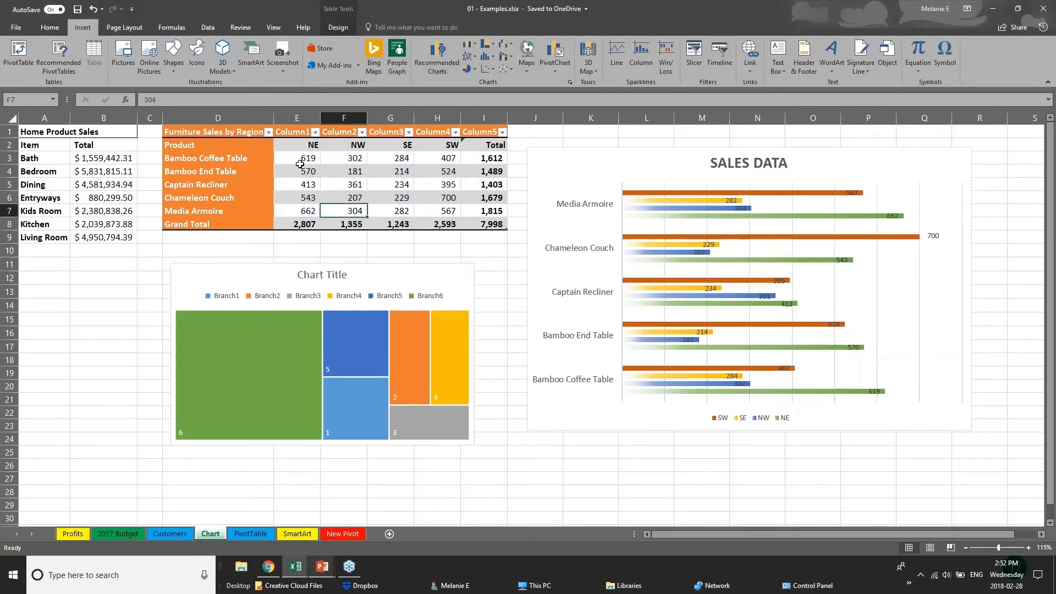
drag(300, 164, 503, 225)
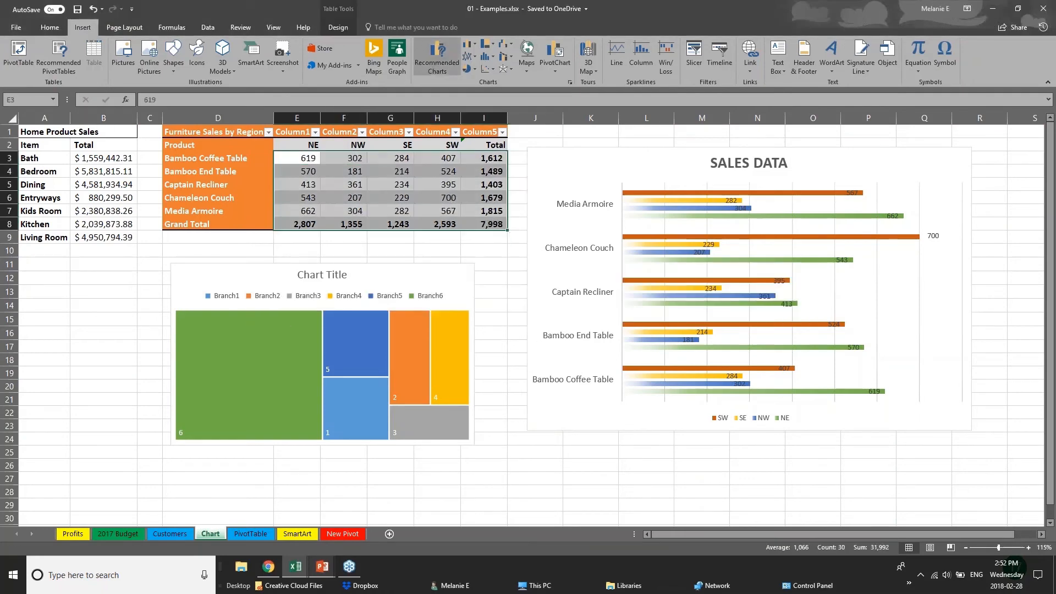
Preview Waterfall, Treemap, Box & Whisker, Sunburst and recommended charts, then cancel without inserting
click(437, 55)
click(444, 138)
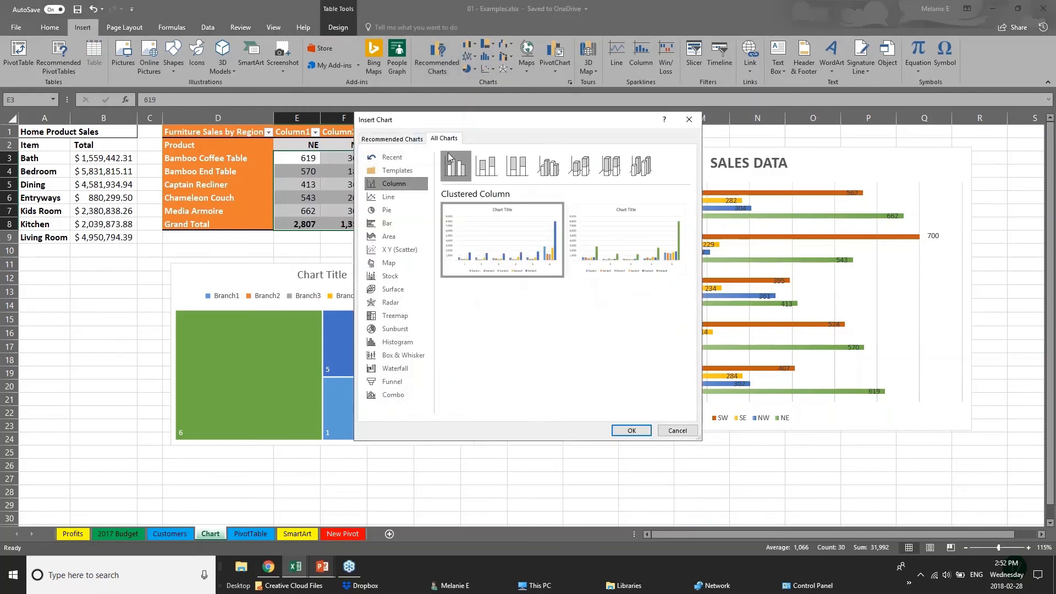
click(396, 370)
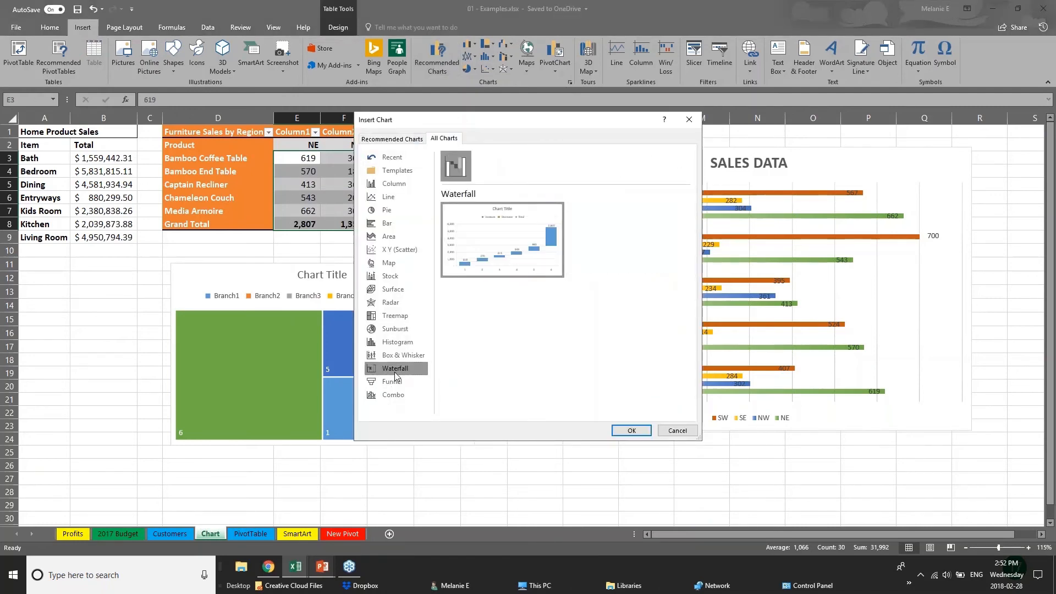
click(389, 318)
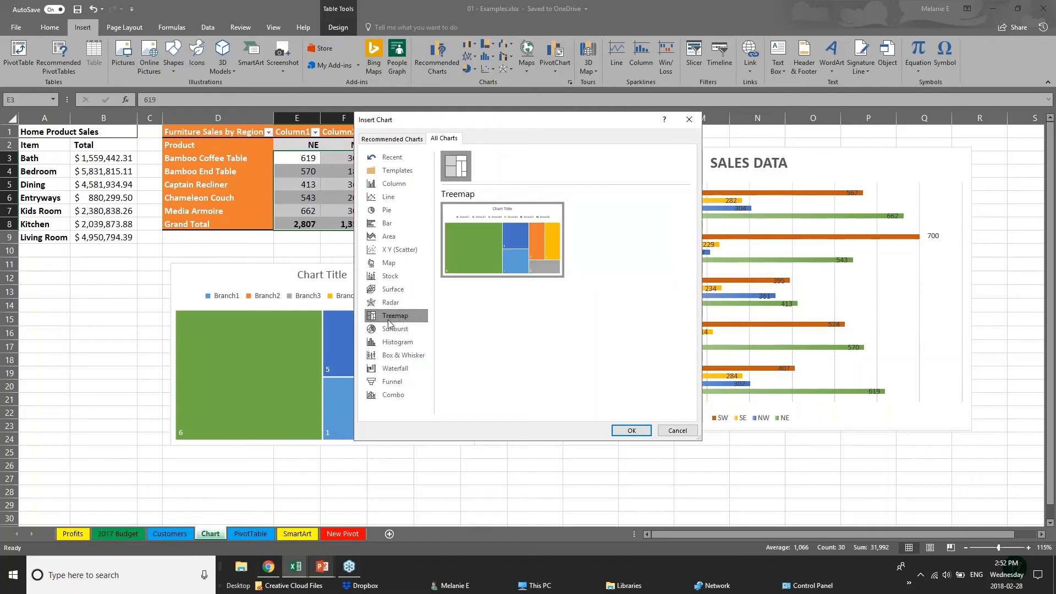
click(410, 356)
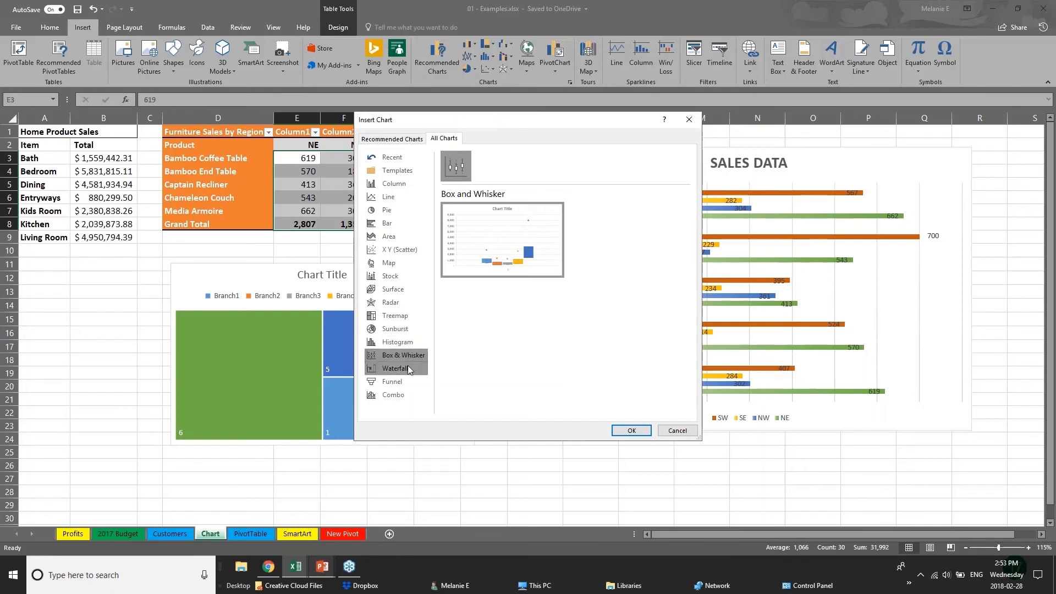
click(411, 328)
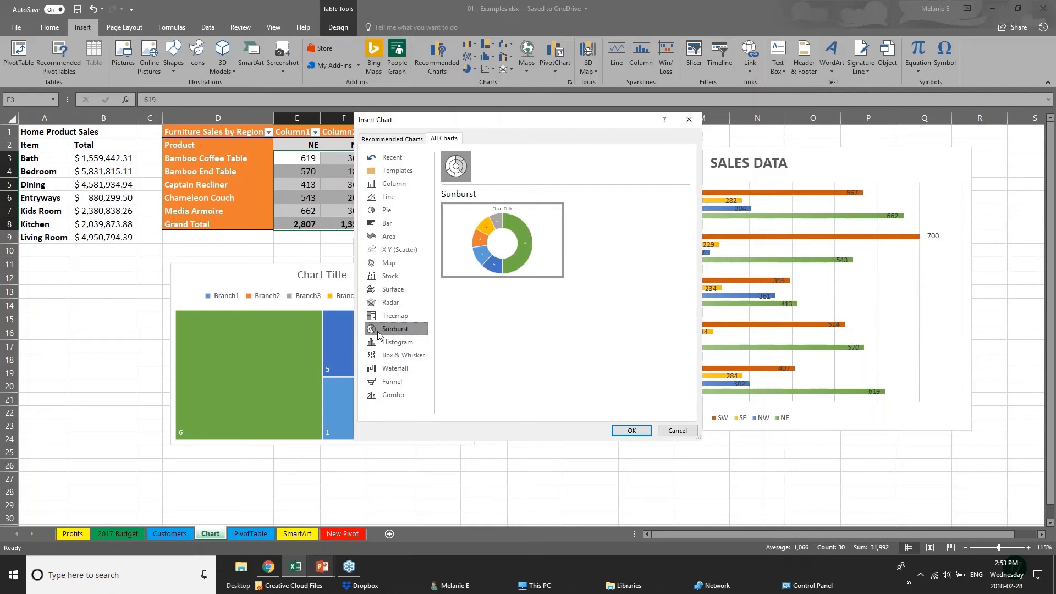
click(385, 138)
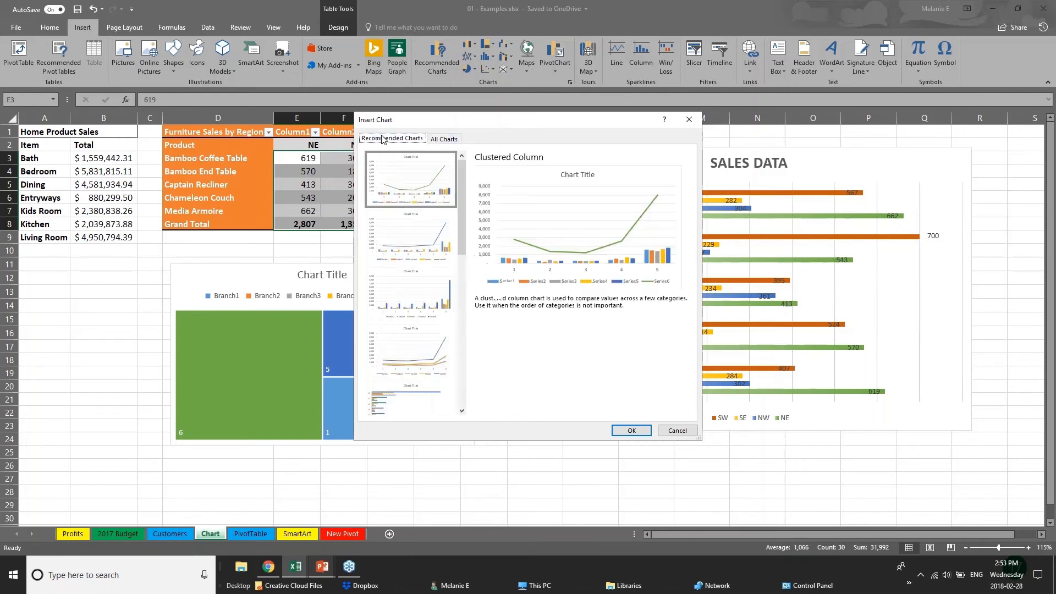
click(412, 234)
click(411, 297)
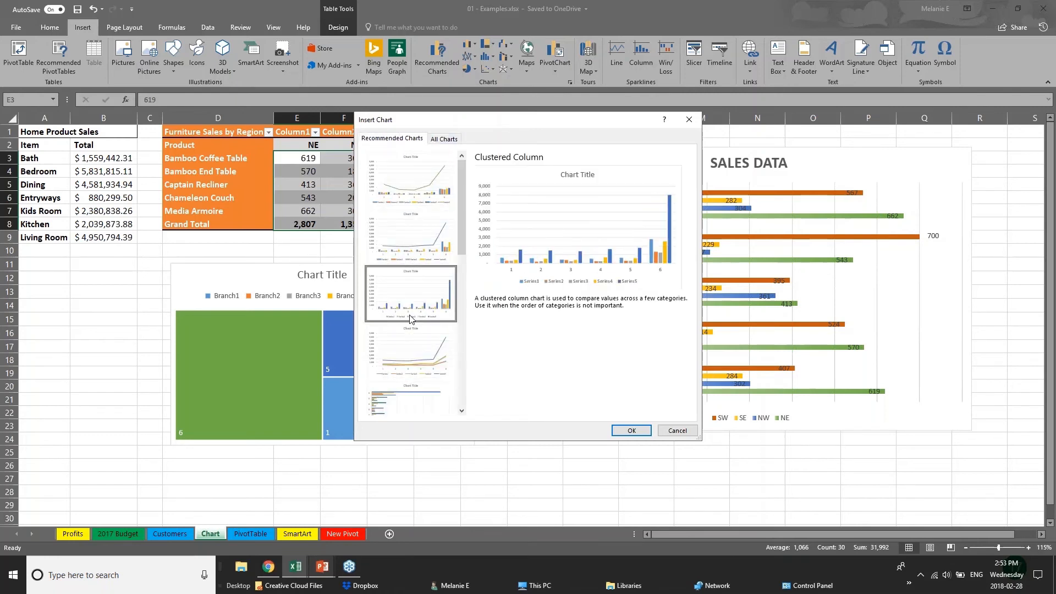
click(414, 350)
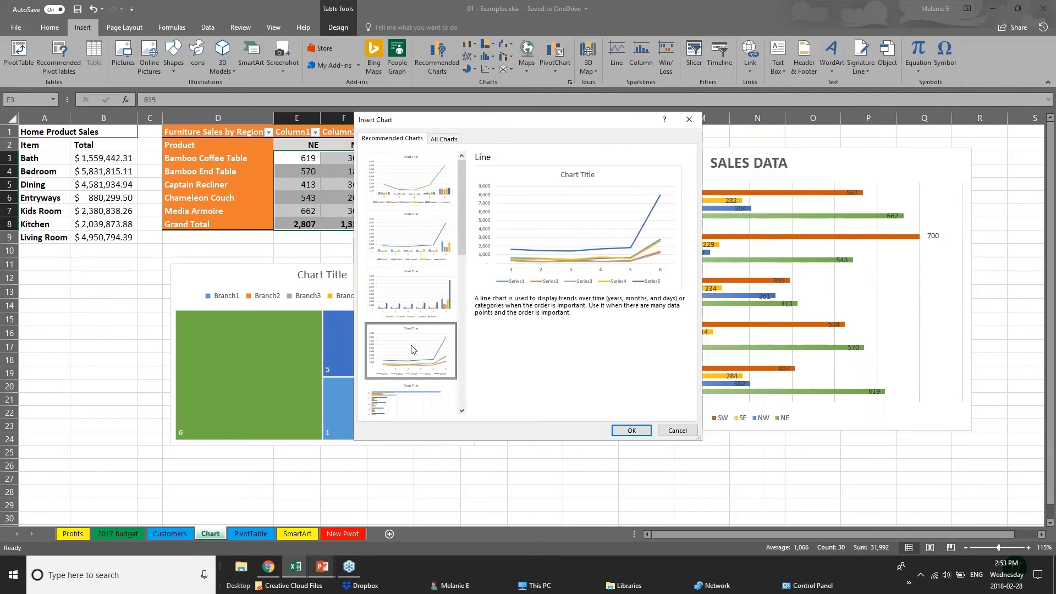
click(678, 431)
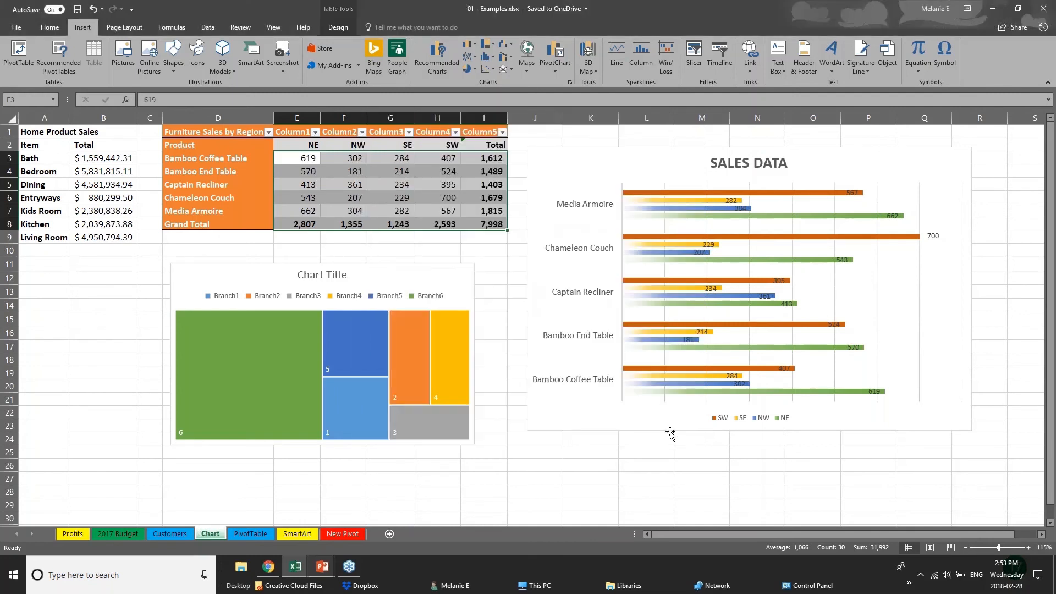
Return to the PowerPoint slide show and advance to the 3D POWER MAPS slide
click(324, 572)
click(382, 520)
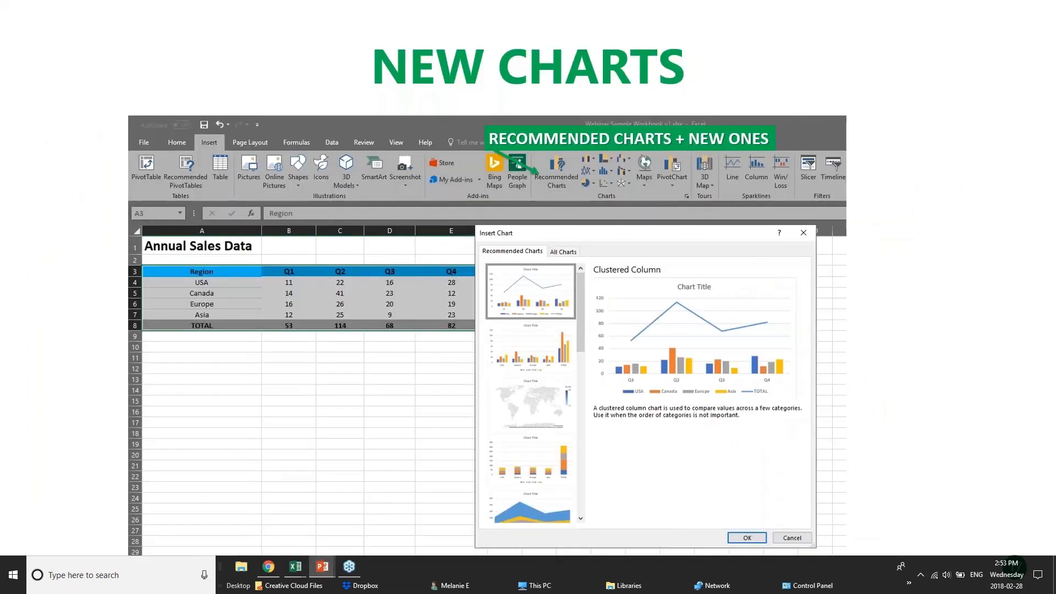
key(Right)
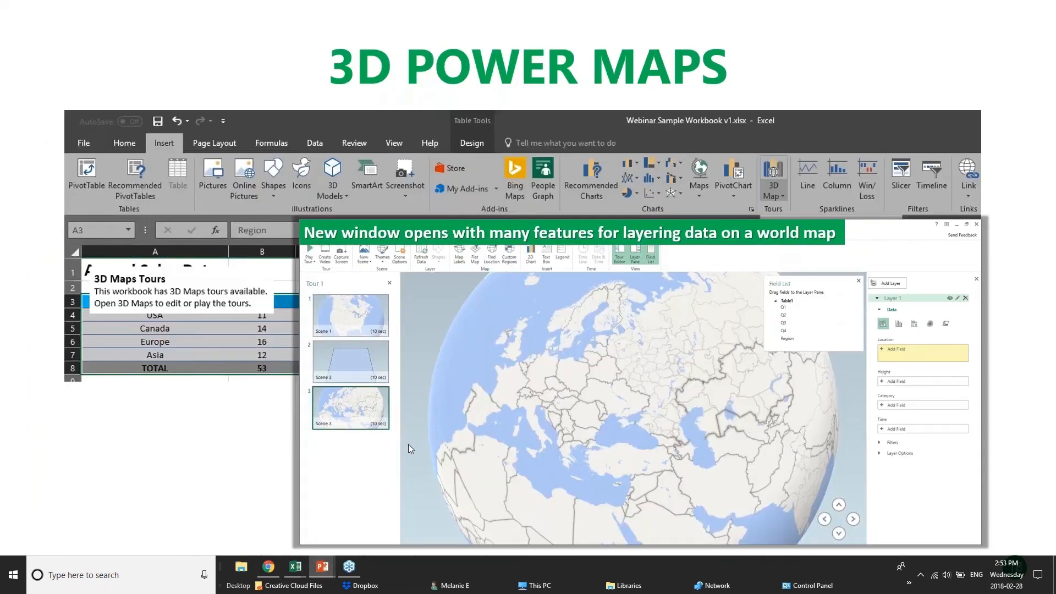
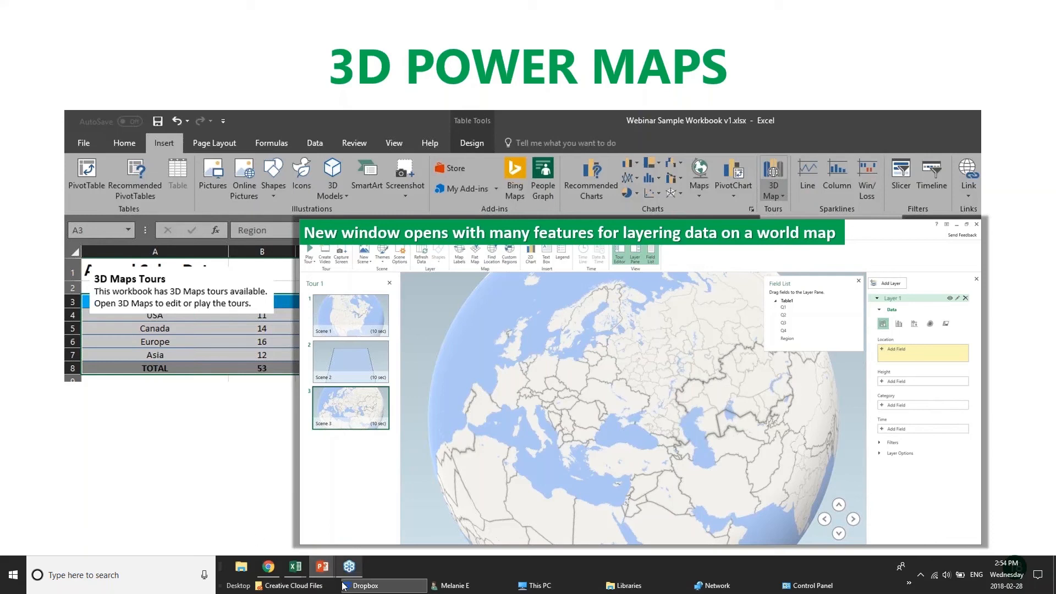
Bring the 01 - Examples.xlsx workbook to the front from Excel's taskbar preview
mouse_move(296, 567)
click(175, 531)
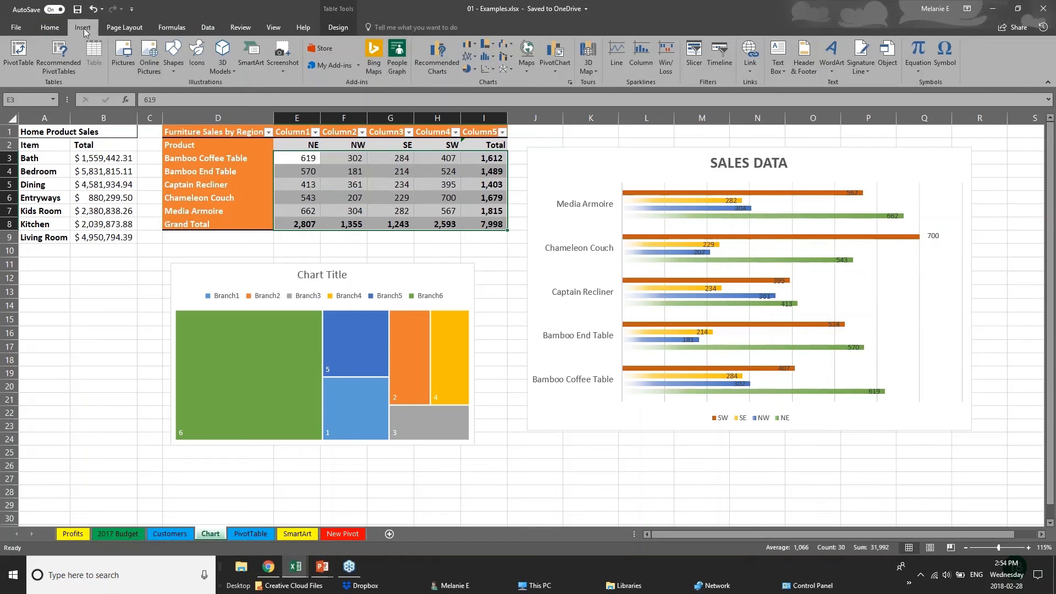
Show the 3D Map options, then switch to the pivotTables.xlsx workbook
click(596, 70)
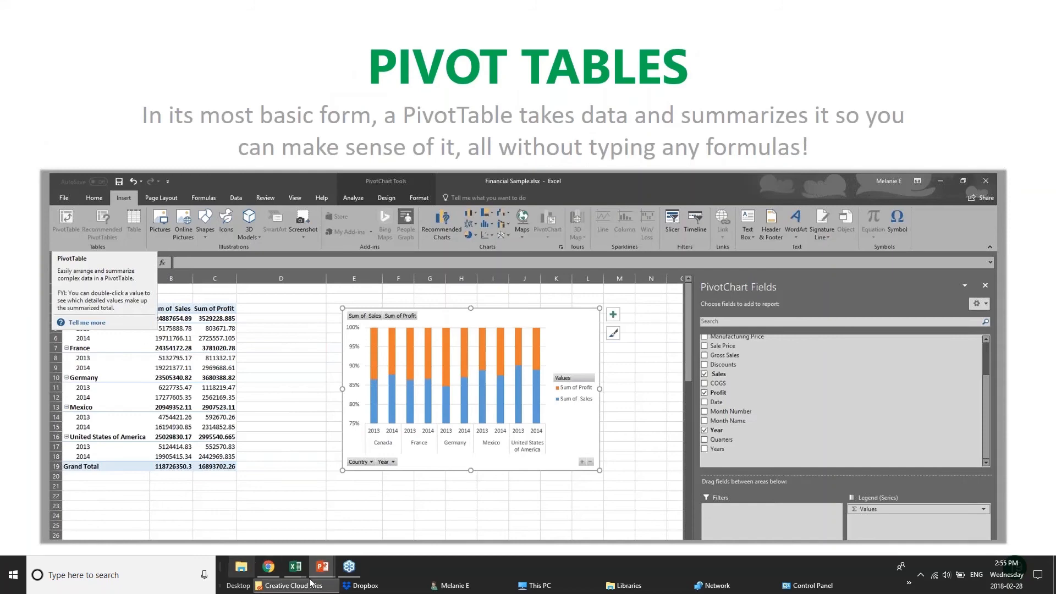
click(290, 572)
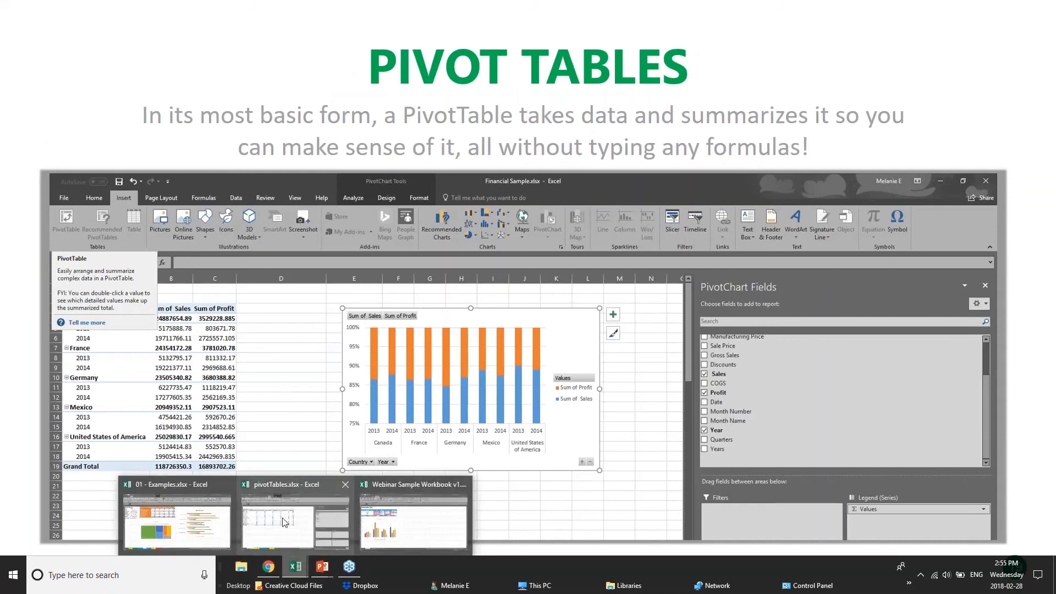
click(313, 520)
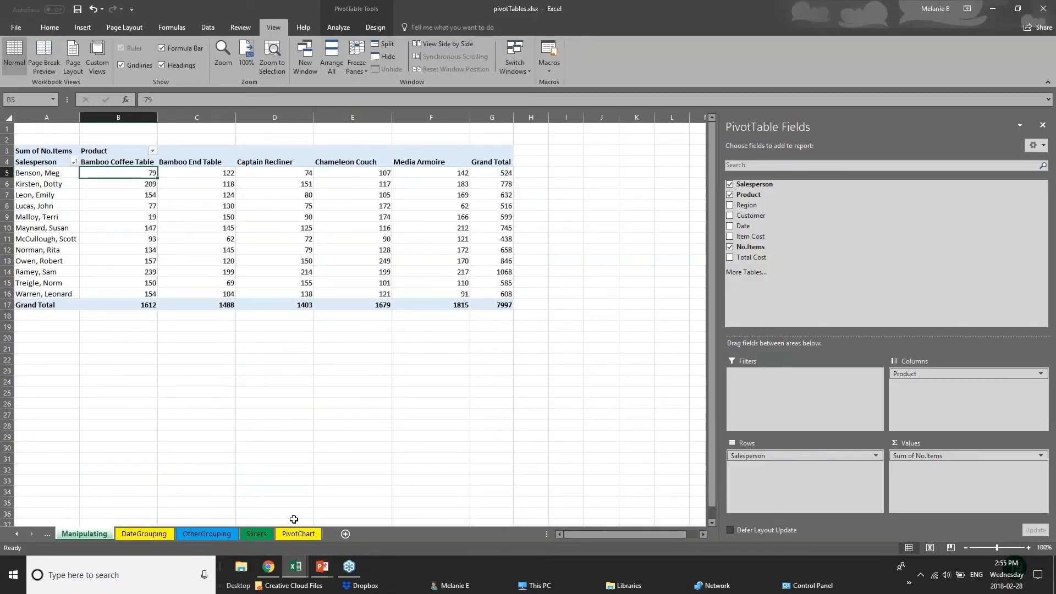
Tour the DateGrouping, OtherGrouping and Slicers sheets and select the whole Slicers pivot table
click(163, 534)
click(222, 536)
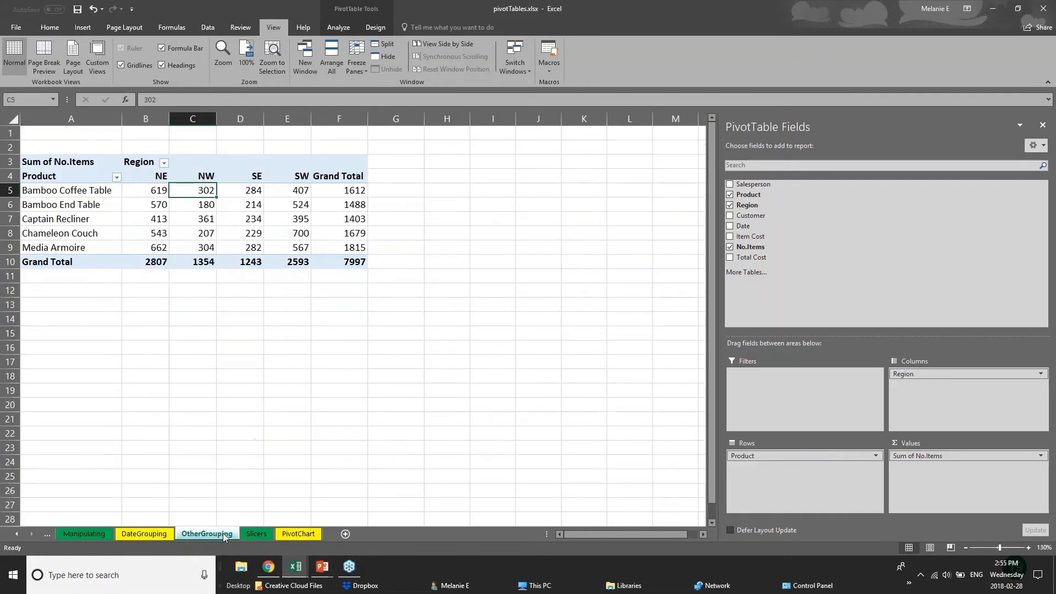
click(268, 535)
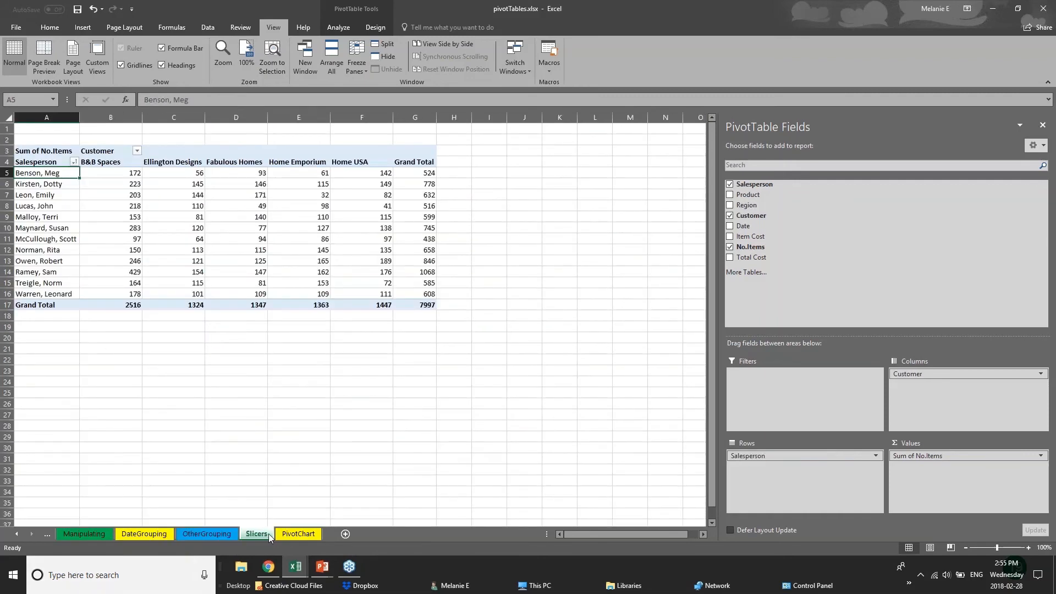
click(1041, 9)
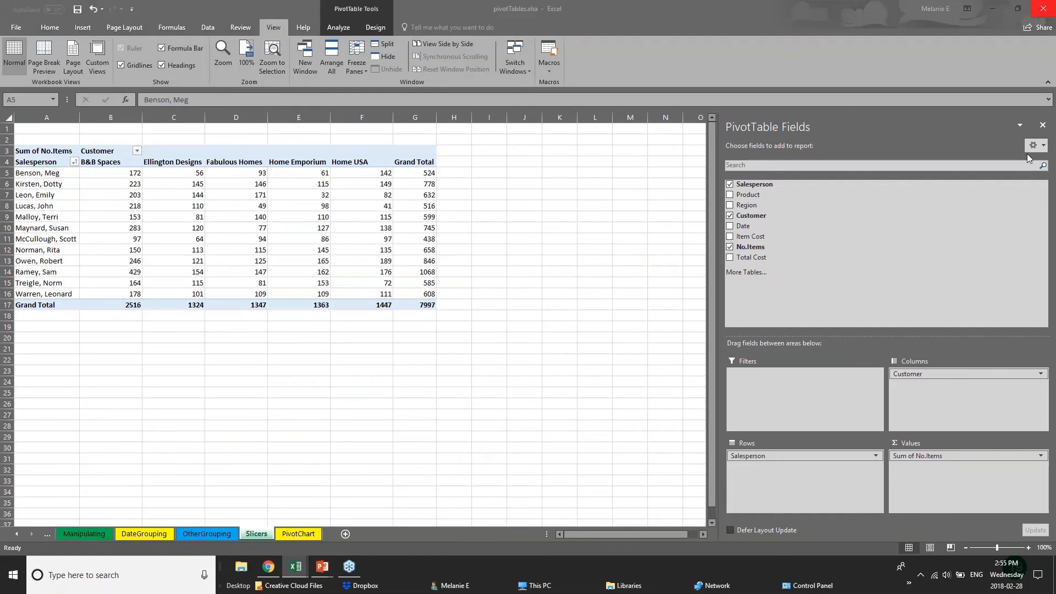
click(1042, 126)
click(326, 281)
click(113, 295)
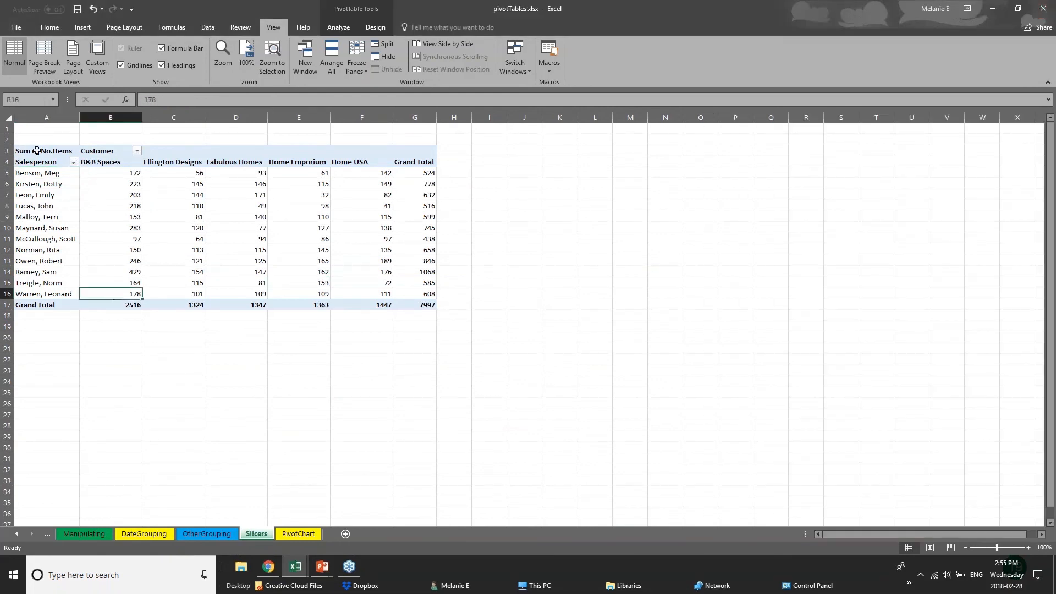
click(40, 145)
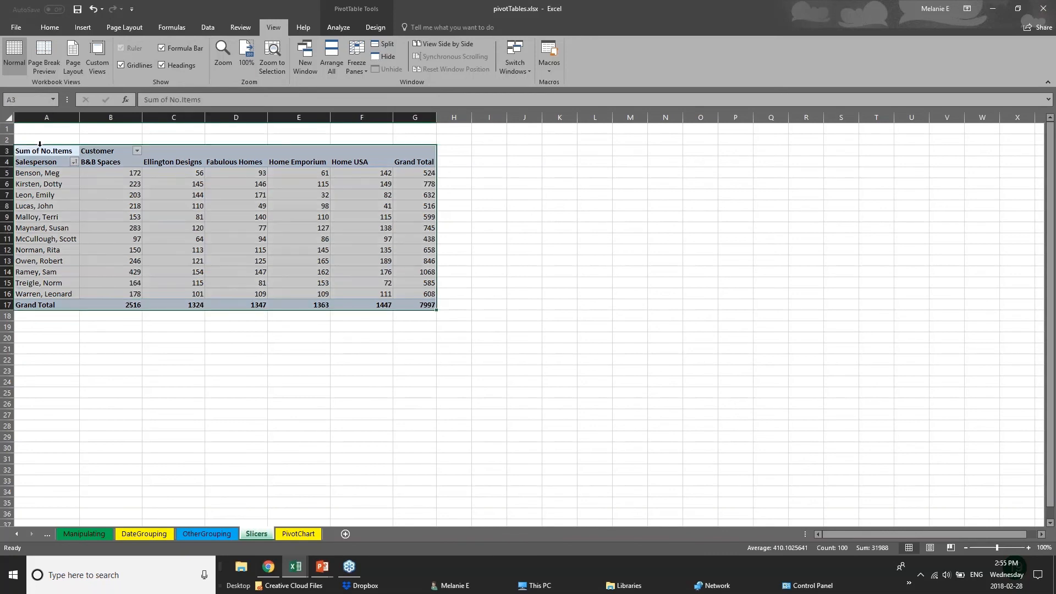
Glance back at the PowerPoint slide show, then return to the pivotTables workbook
click(324, 568)
click(352, 527)
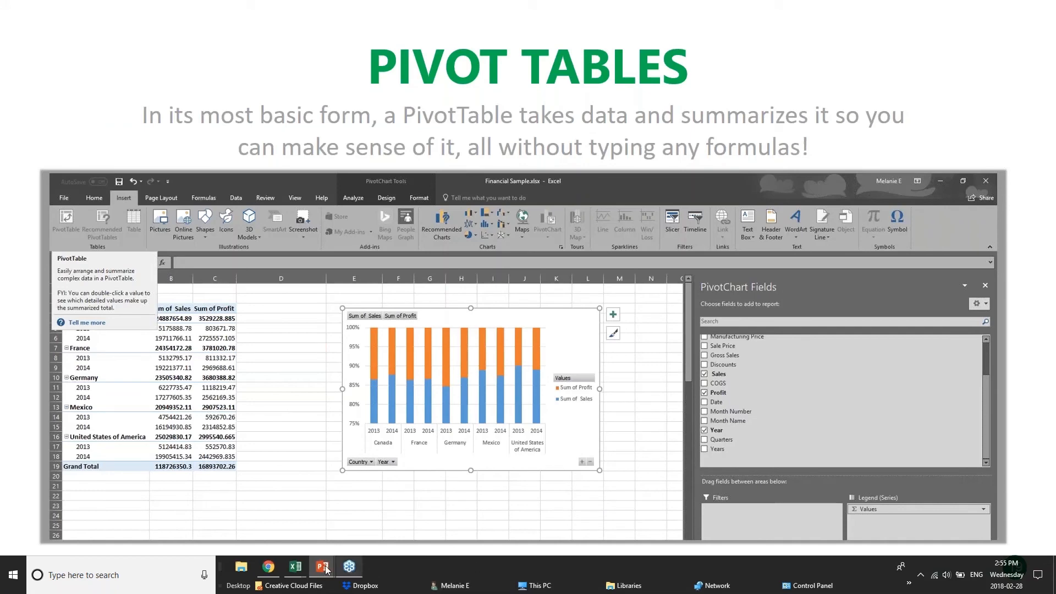
mouse_move(295, 566)
click(313, 527)
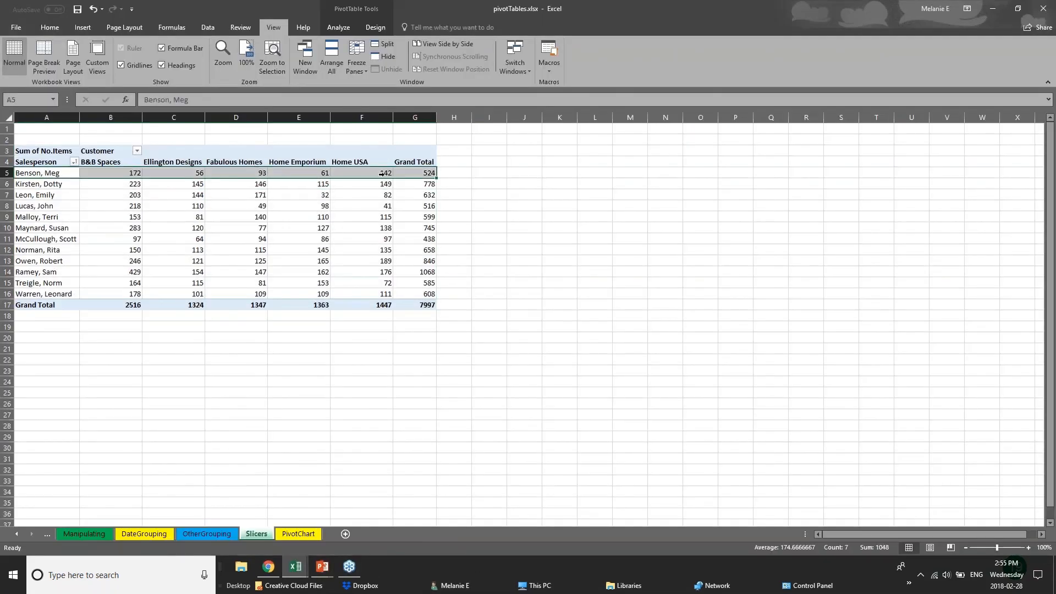
Highlight salesperson rows and the Ellington Designs column with its 1324 grand total, then revisit OtherGrouping
click(453, 172)
drag(67, 195, 132, 202)
drag(172, 163, 177, 306)
click(177, 306)
click(225, 340)
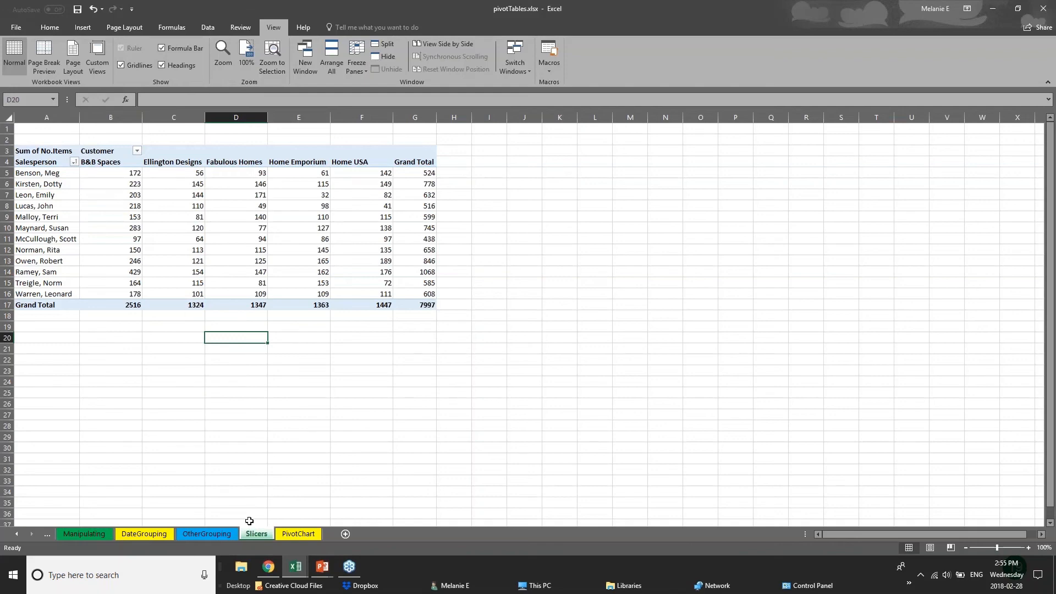
click(220, 534)
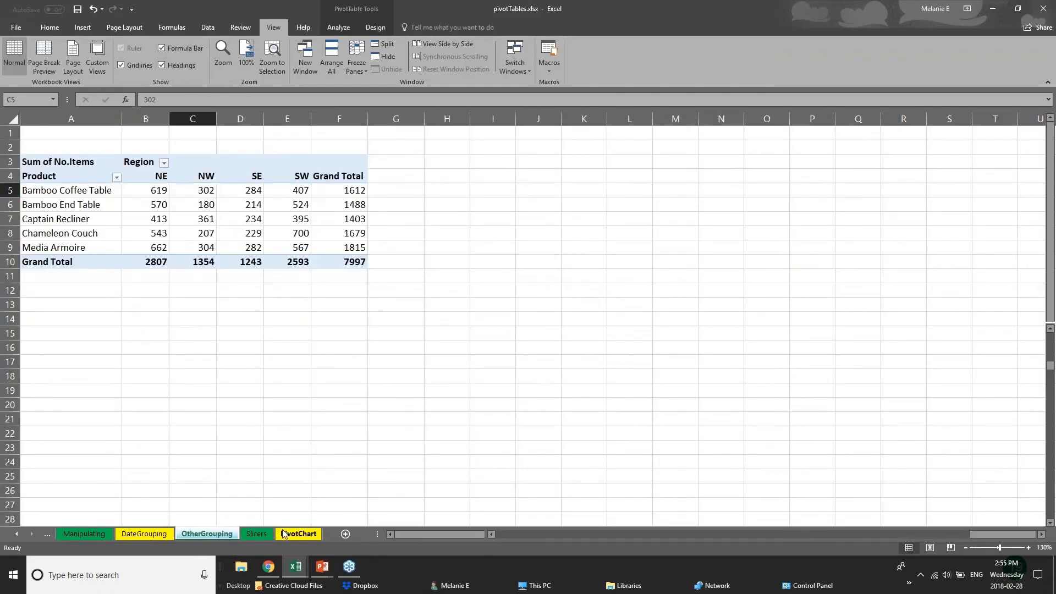
click(259, 535)
In 01 - Examples, delete the old pivot table occupying K1:T11 on the PivotTable sheet
mouse_move(292, 564)
click(223, 528)
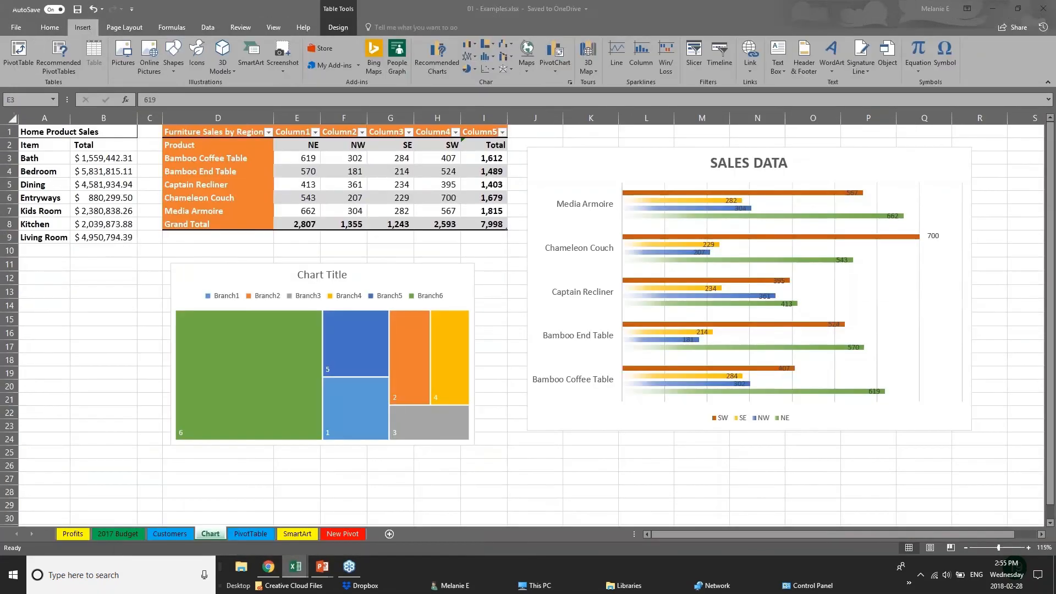
click(256, 535)
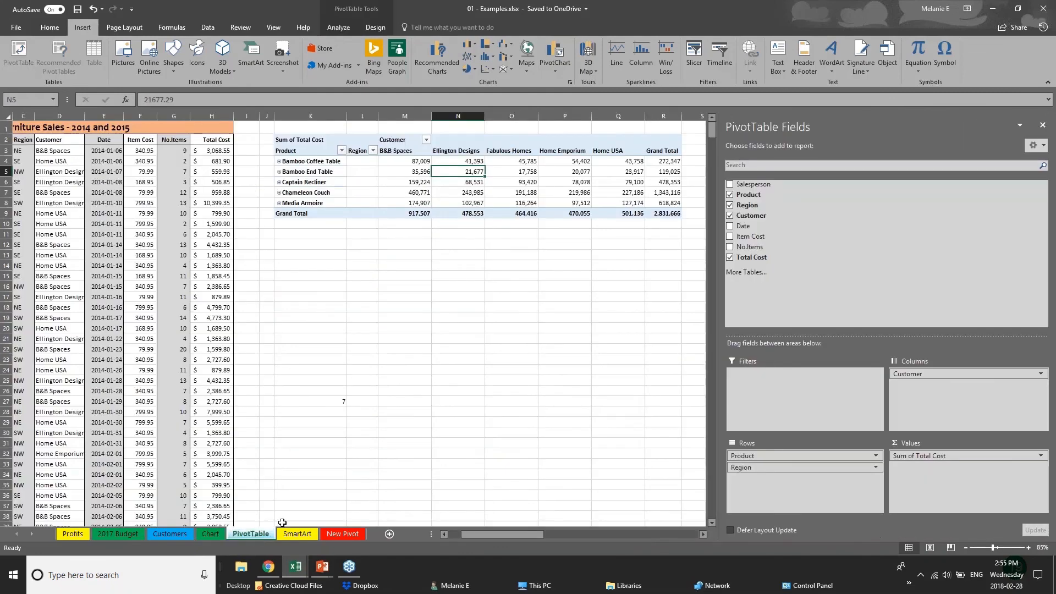
click(1043, 125)
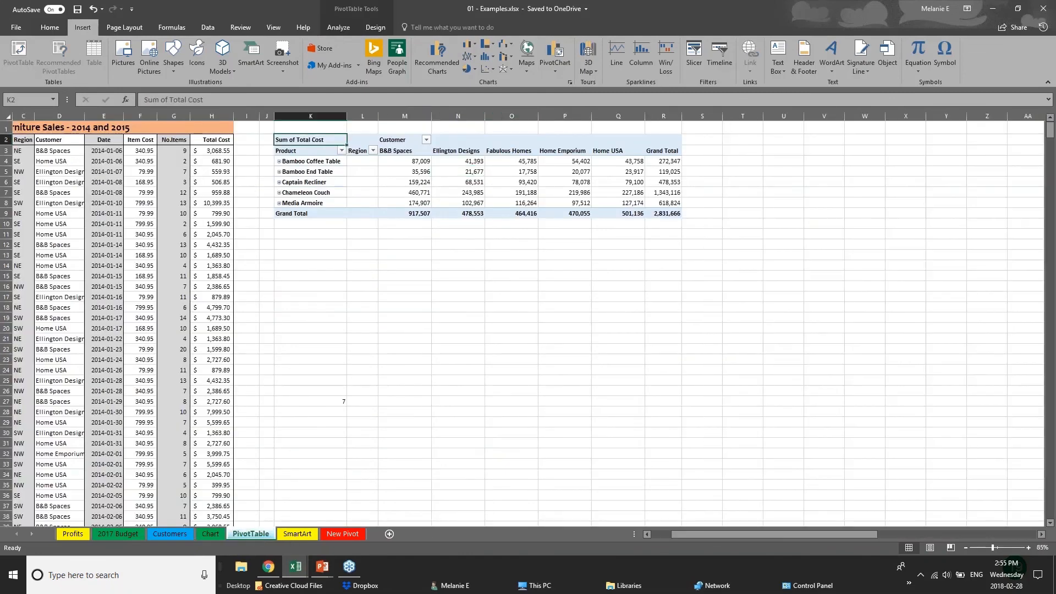
drag(286, 125, 742, 233)
key(Delete)
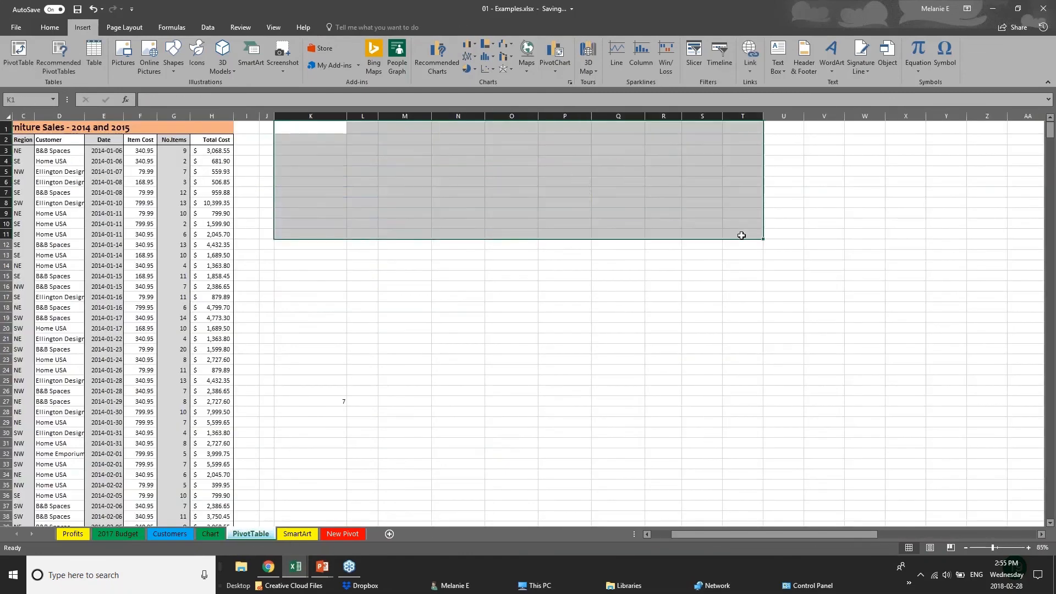
click(149, 222)
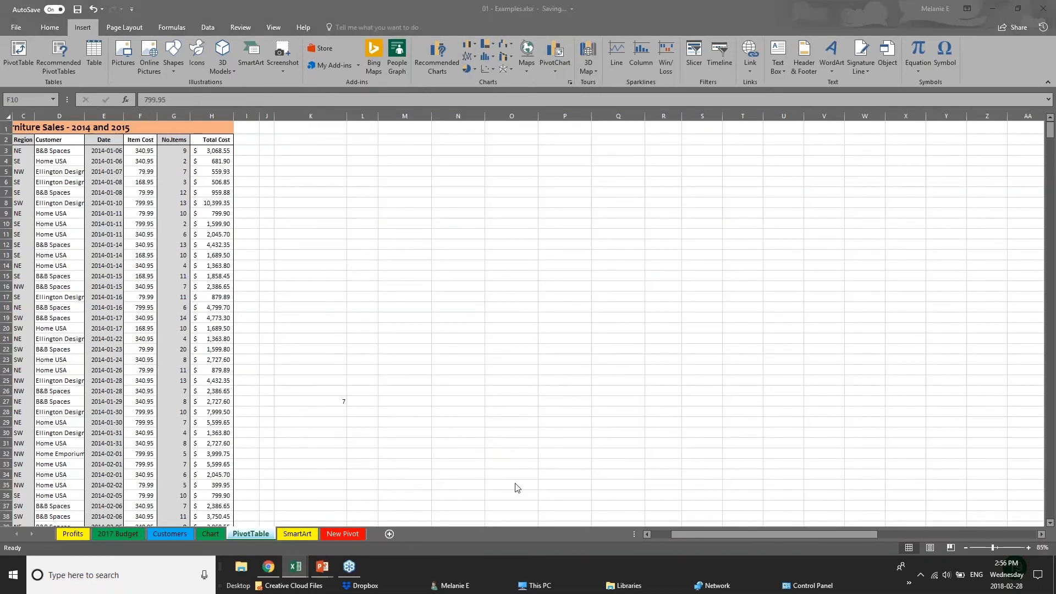
Inspect the furniture sales data, including the Total Cost formula in H10
click(687, 531)
drag(673, 535, 638, 535)
click(51, 174)
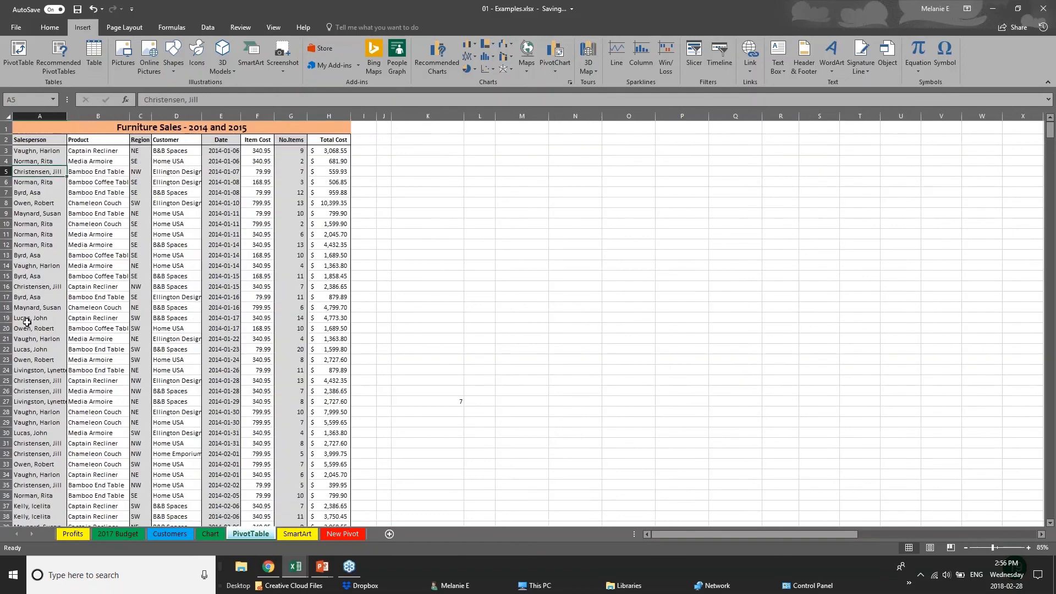
scroll(27, 323, down, 3)
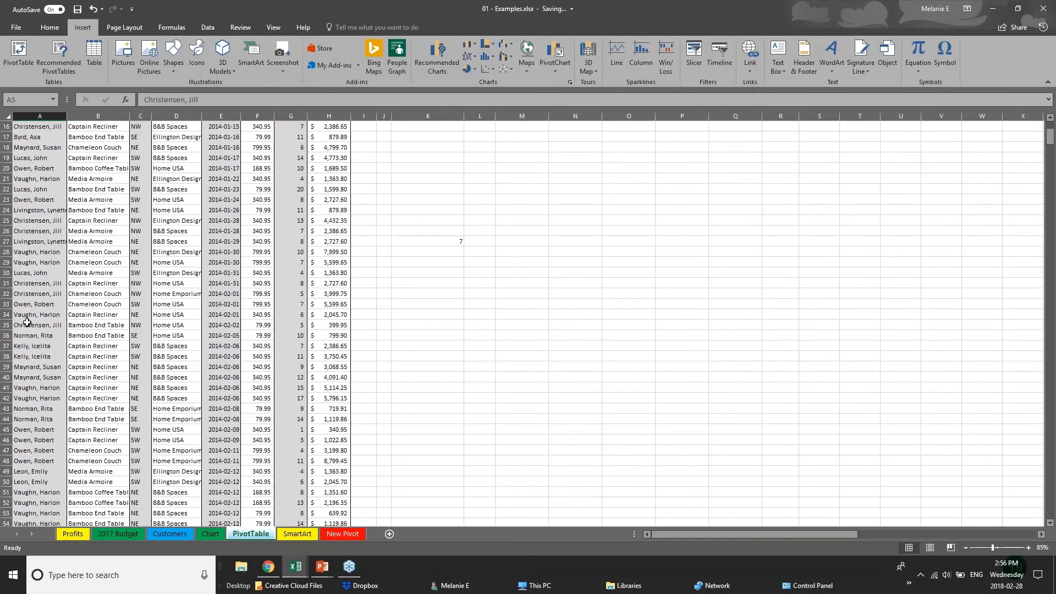
scroll(160, 214, up, 3)
click(322, 154)
click(326, 222)
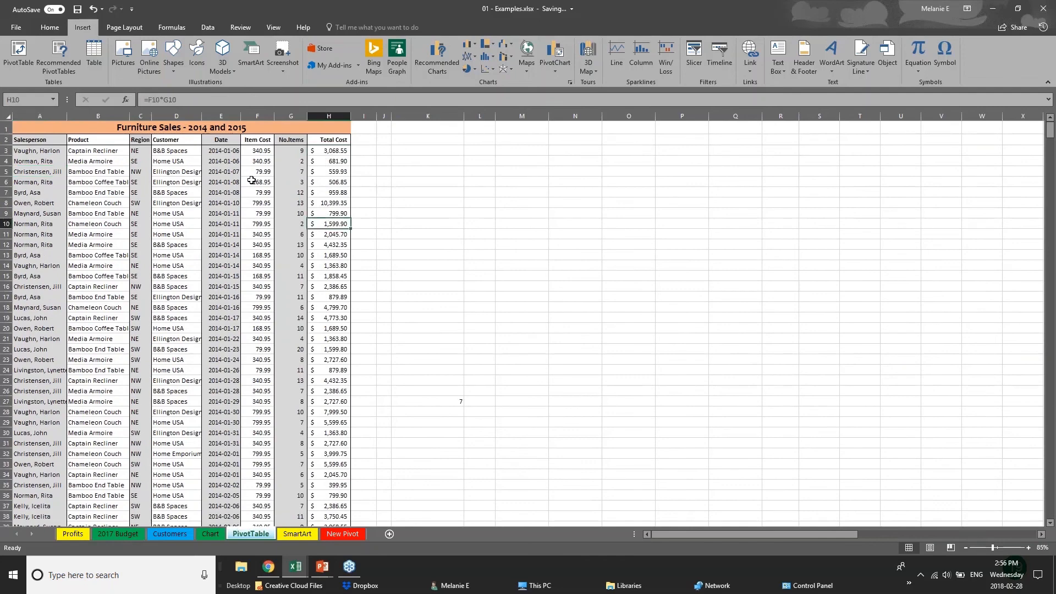
Check Region and salesperson entries down the data, then settle on empty cell K14
click(141, 155)
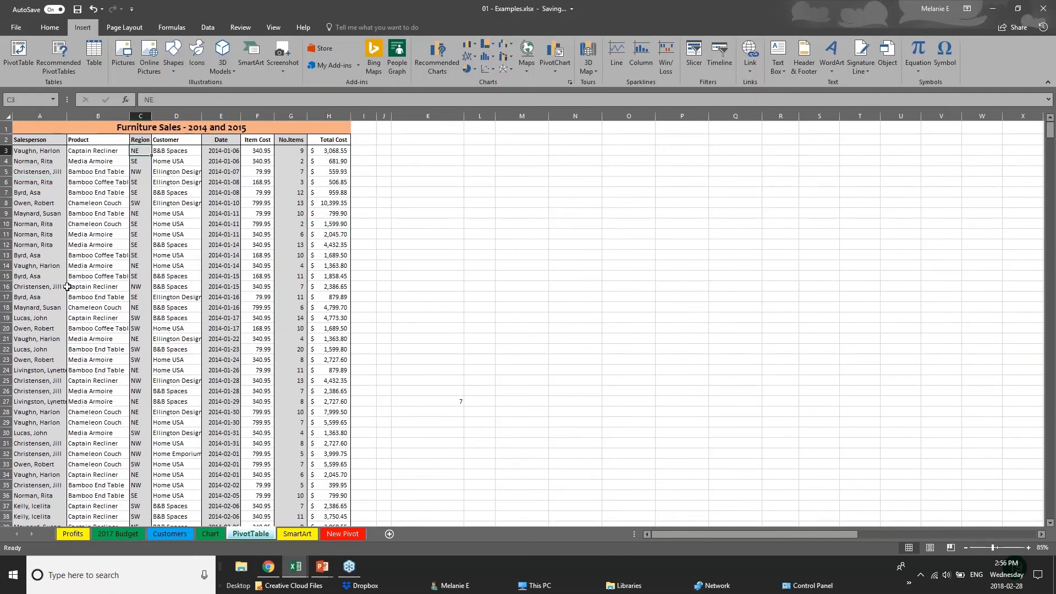
click(63, 307)
scroll(69, 439, down, 5)
scroll(69, 439, down, 20)
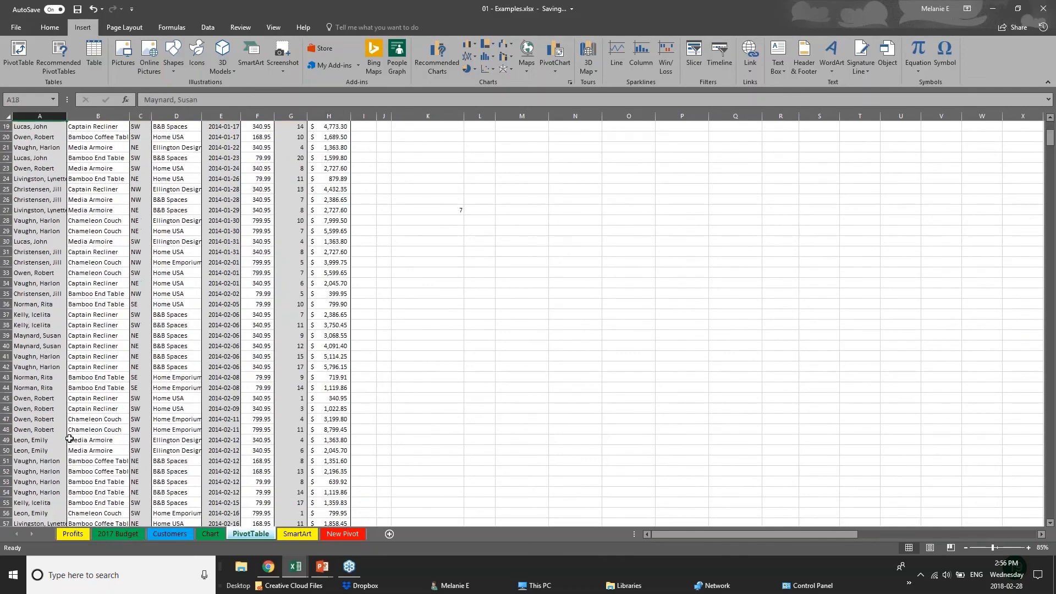
scroll(69, 439, up, 9)
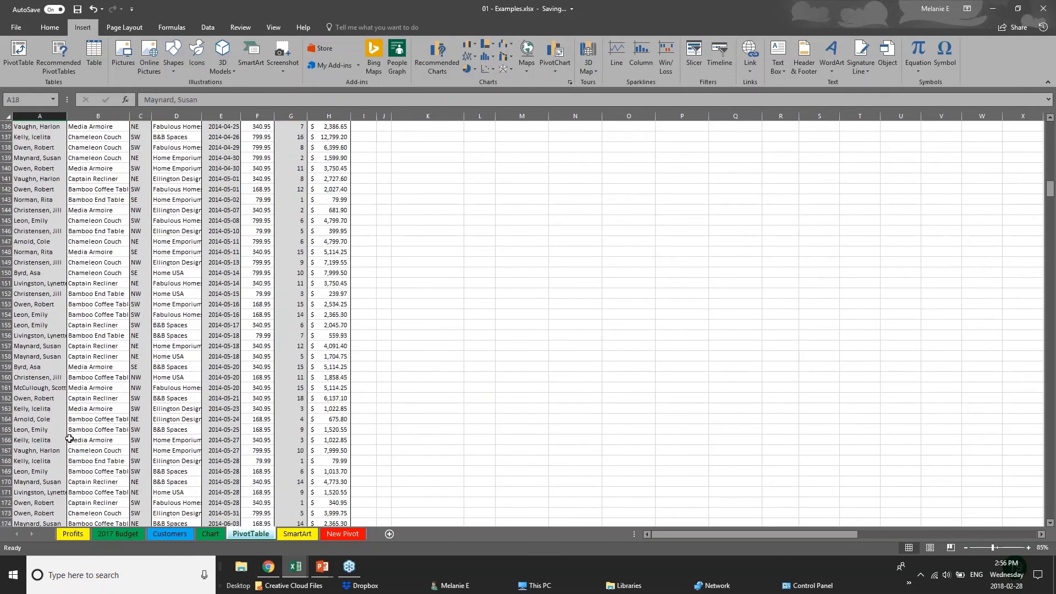
scroll(69, 438, up, 19)
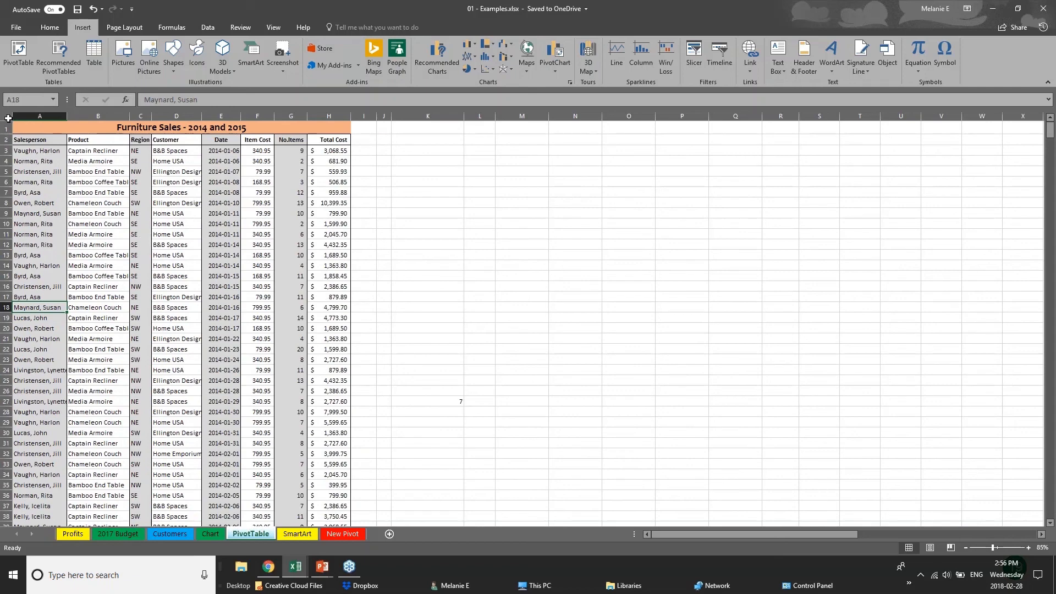
click(8, 118)
click(428, 265)
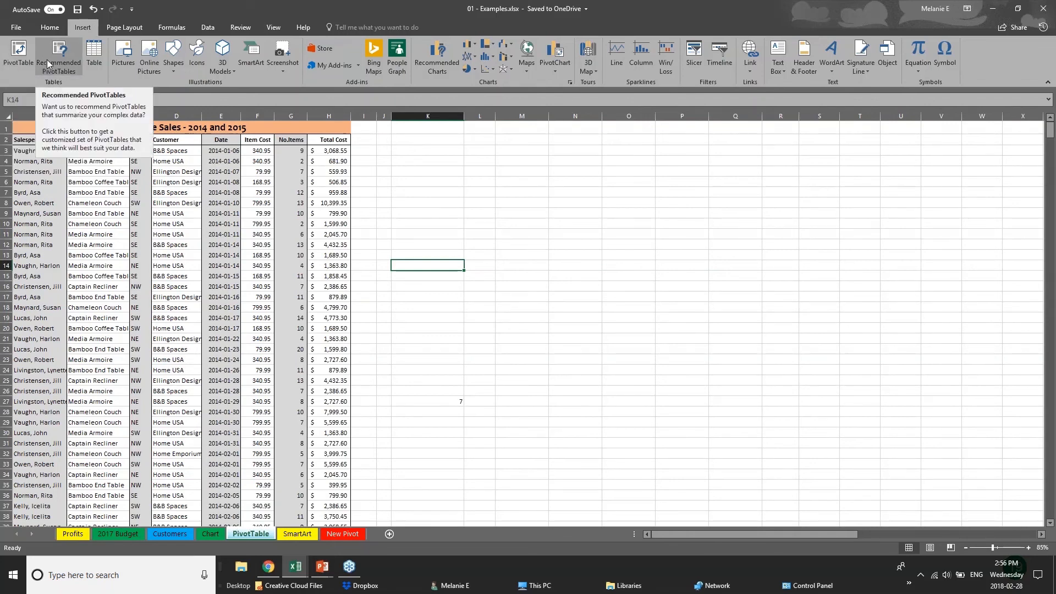
Try a PivotTable from A1 and then the whole sheet, cancelling after the invalid field name error
click(18, 69)
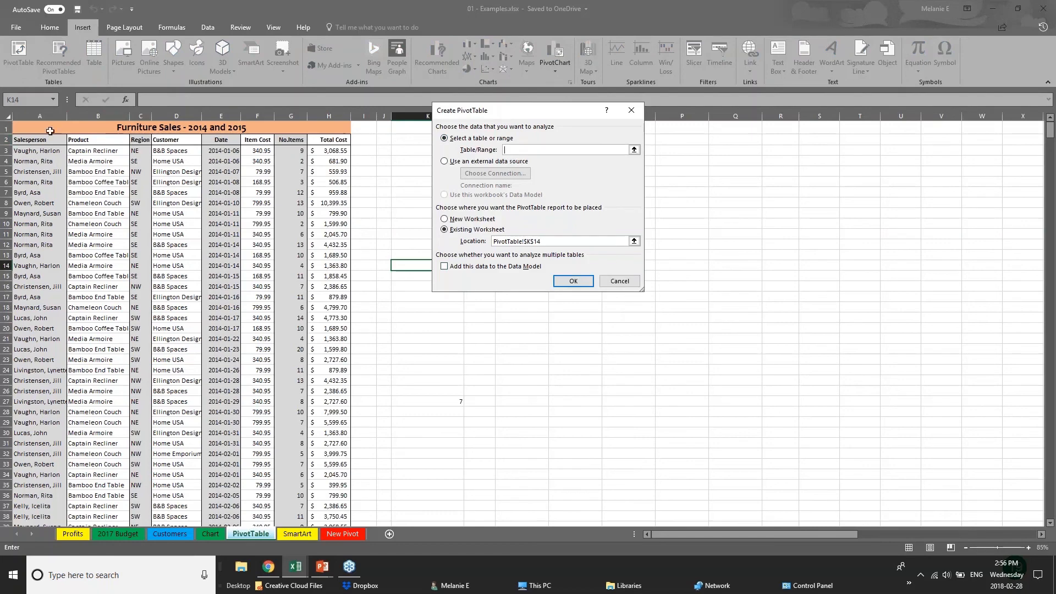
click(33, 127)
key(Escape)
click(8, 116)
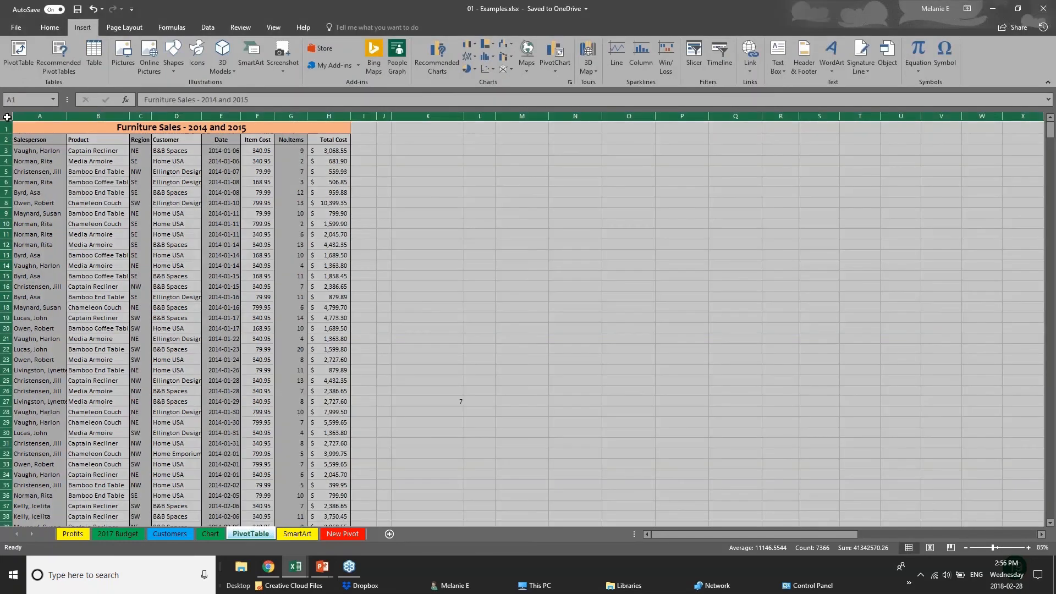
click(16, 51)
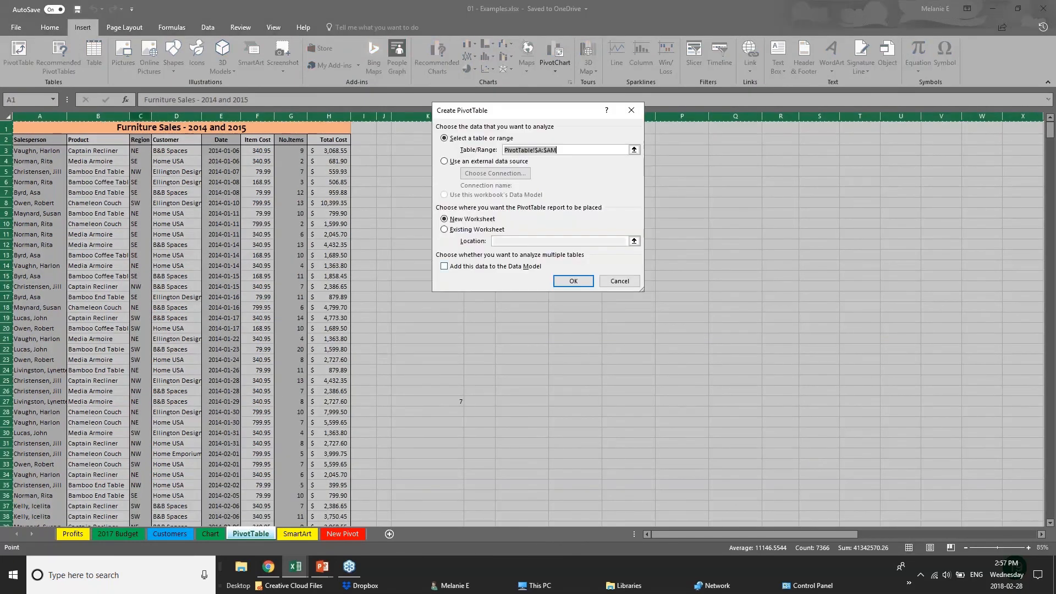
click(574, 283)
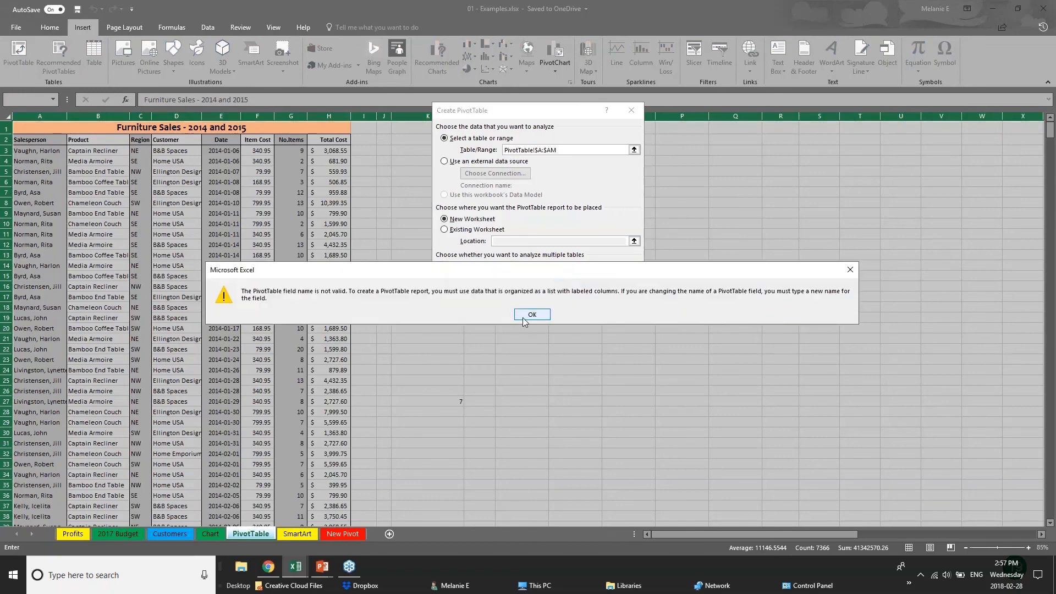
click(527, 317)
click(562, 288)
key(Return)
key(Escape)
click(177, 161)
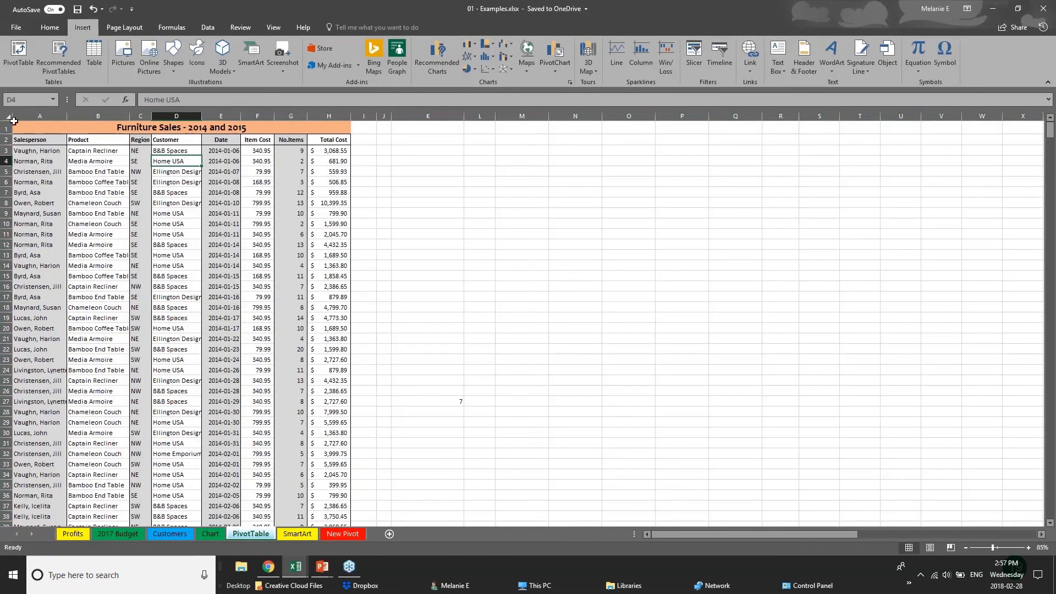
Create a PivotTable from columns A:H on a new worksheet
click(21, 116)
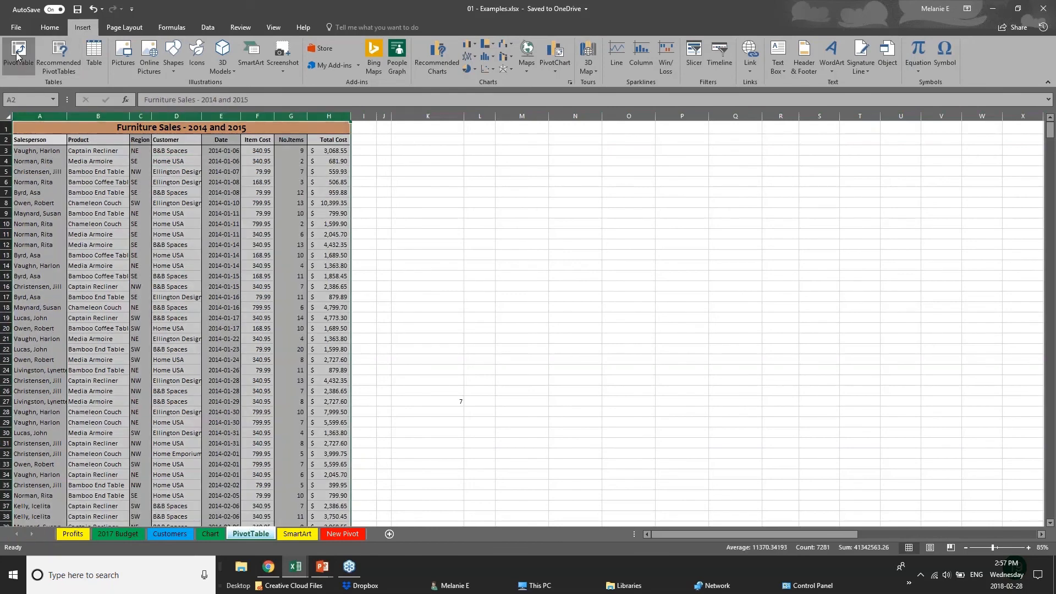
click(18, 55)
key(Return)
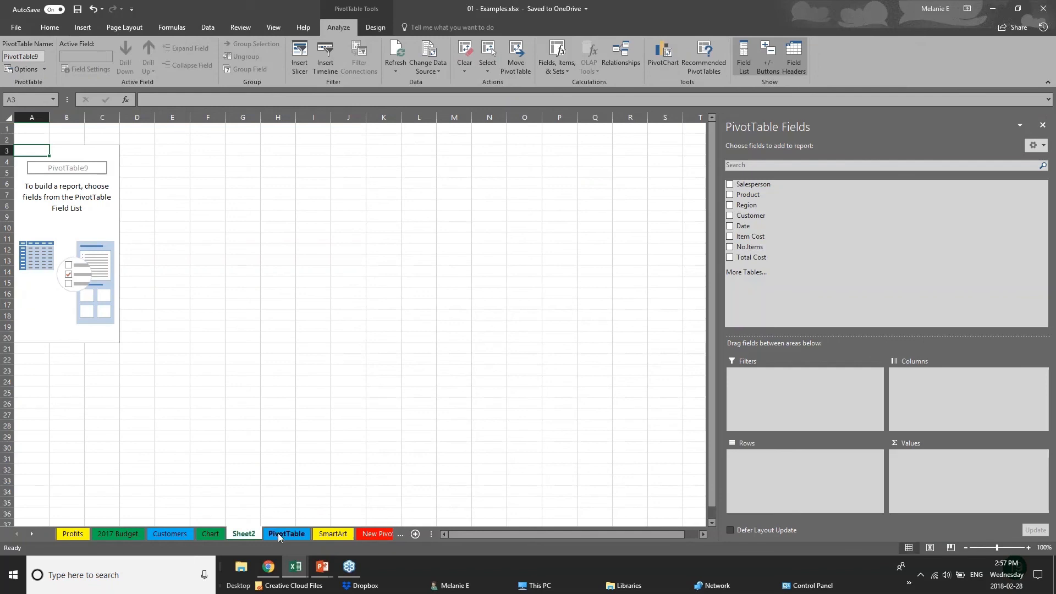
Rename the Sheet2 tab to 'PIVOT 2'
double_click(248, 535)
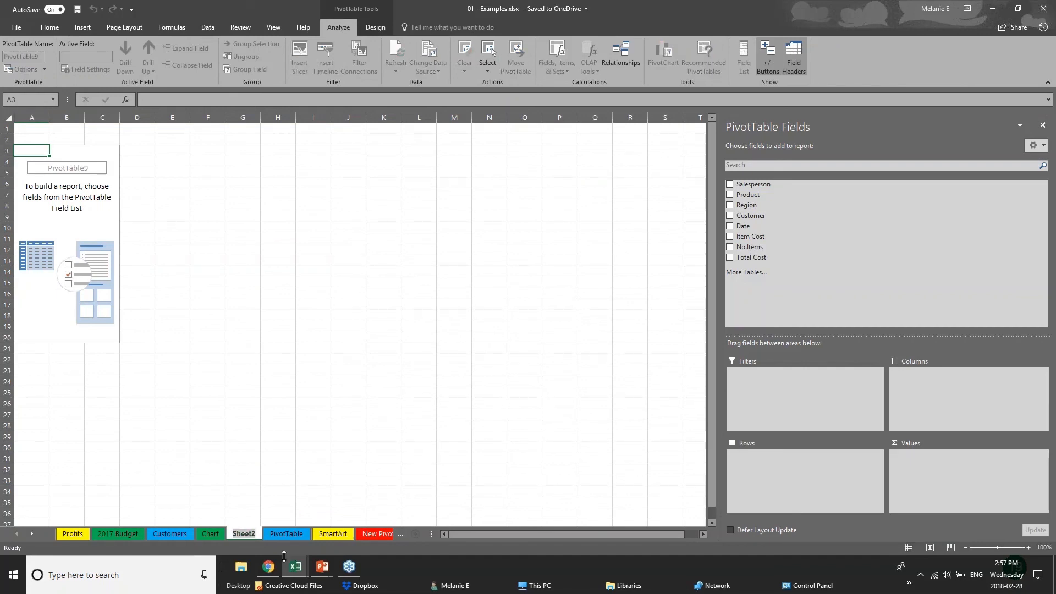
text(PIVO)
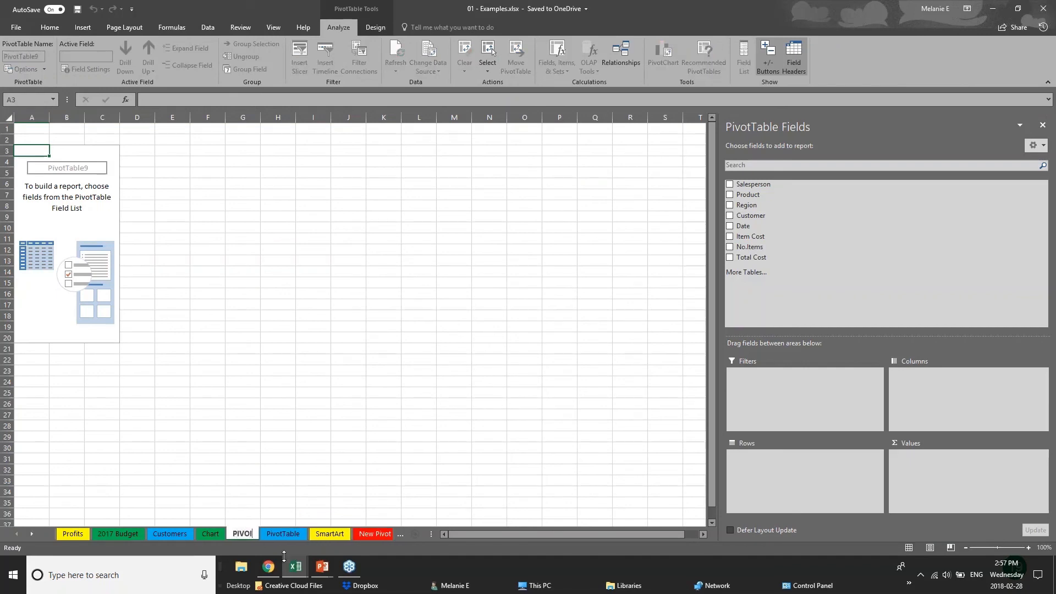
text(T 2)
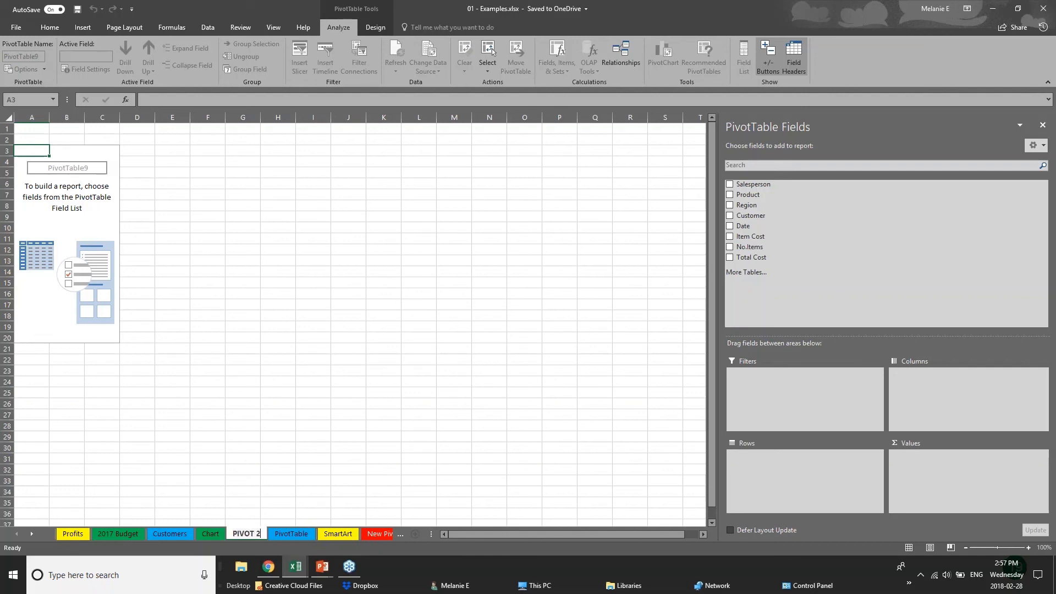
click(79, 171)
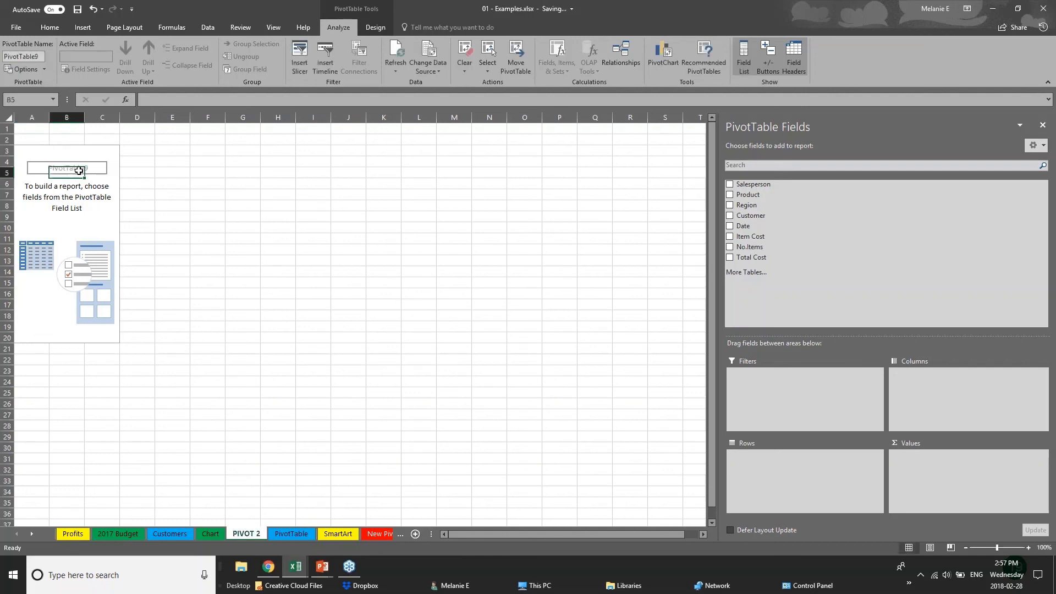
click(77, 162)
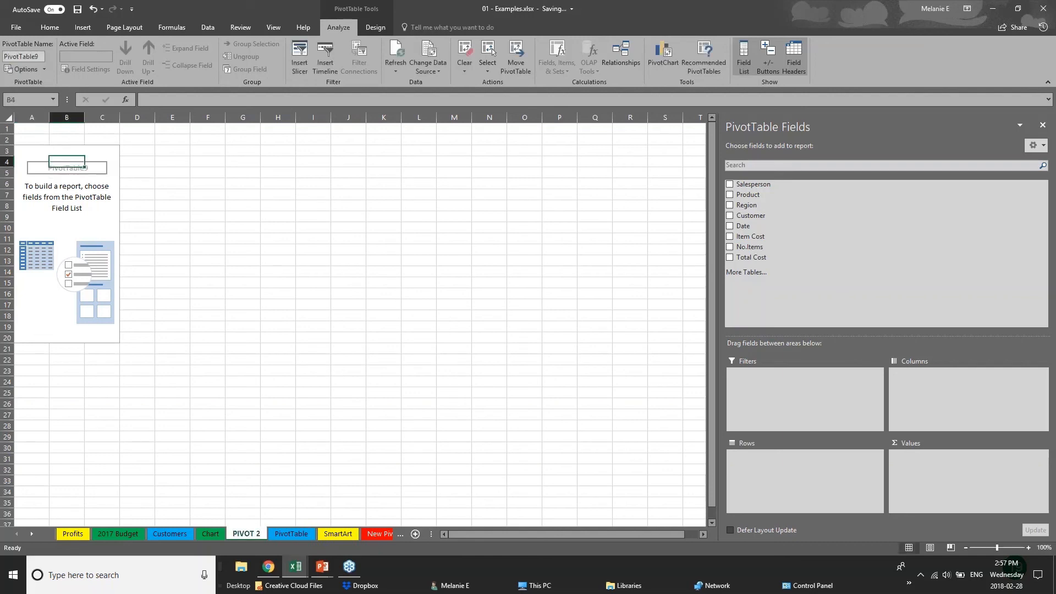
click(1042, 10)
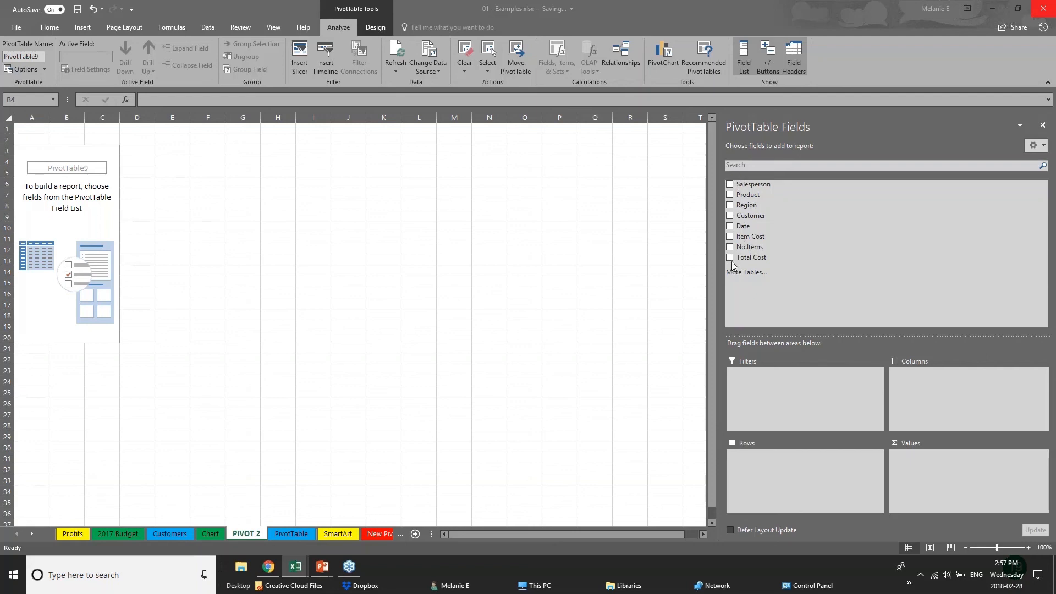
Add Region and Date to the pivot table rows
click(730, 207)
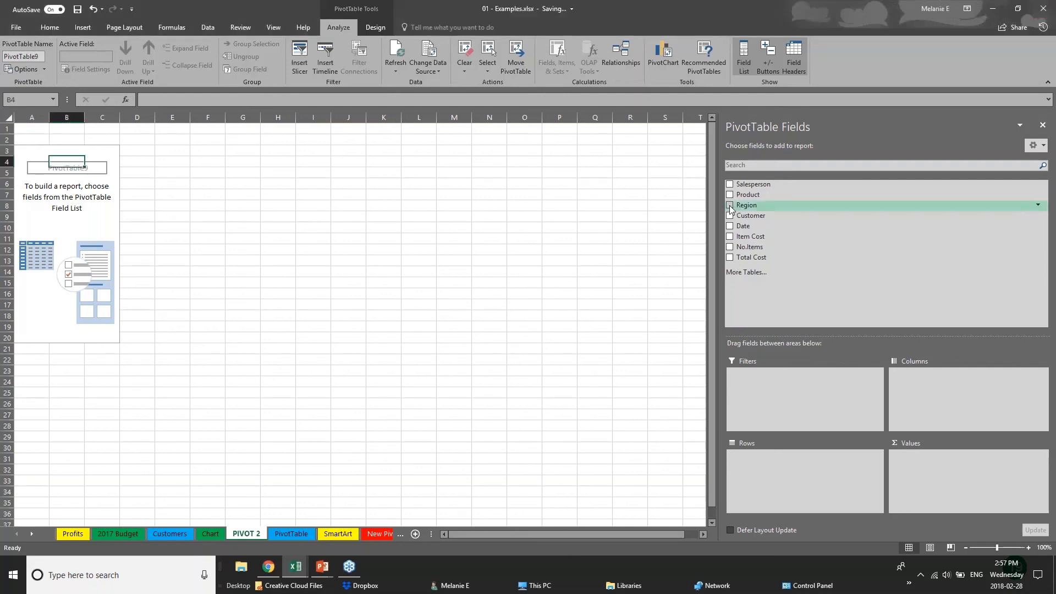
click(730, 206)
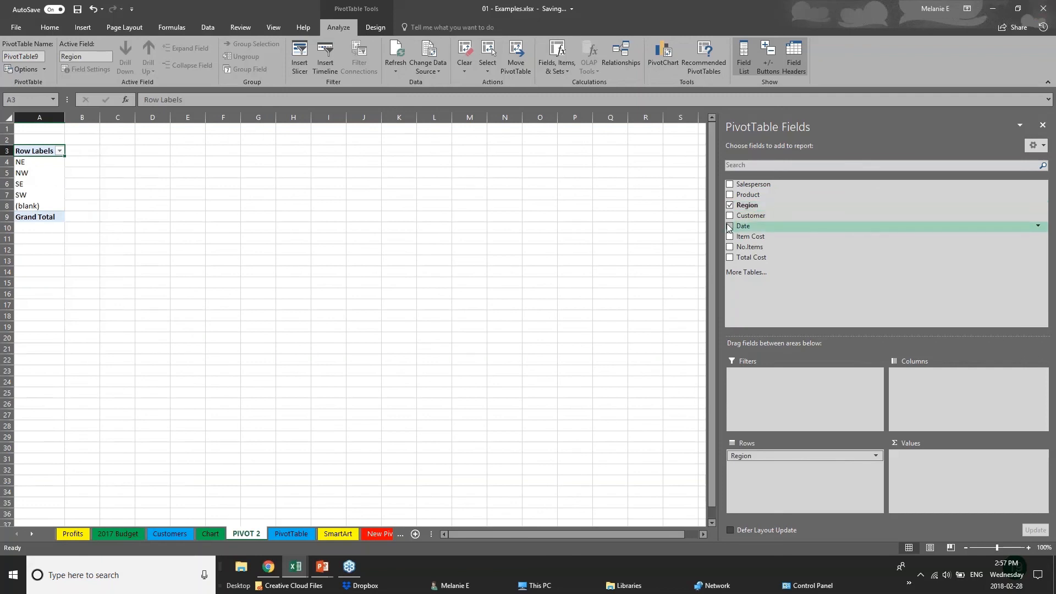
click(729, 226)
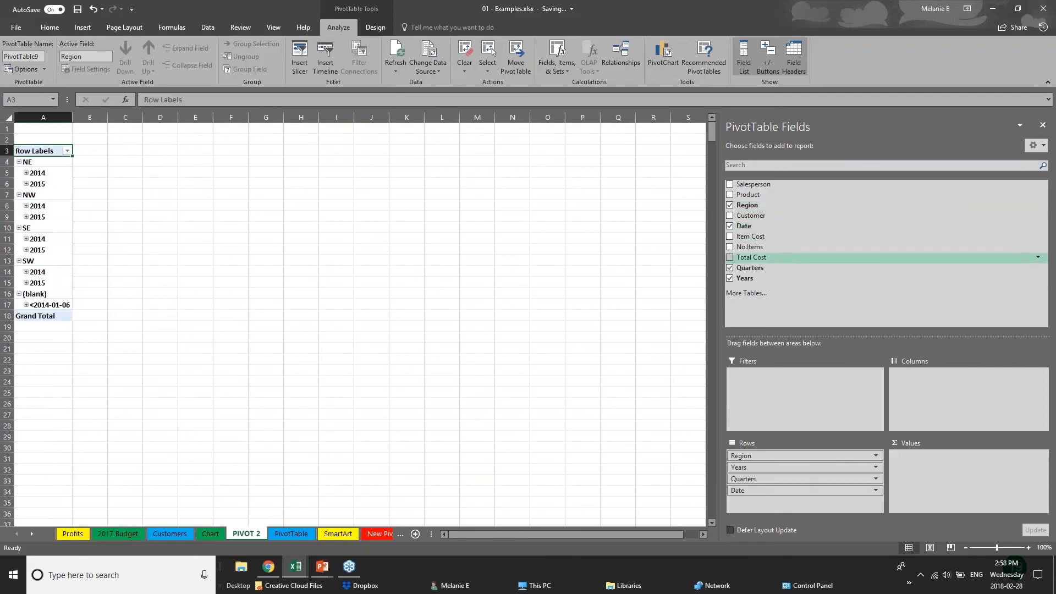
Drop Quarters and Date, sum Total Cost by region and year, and widen columns A and B
click(730, 268)
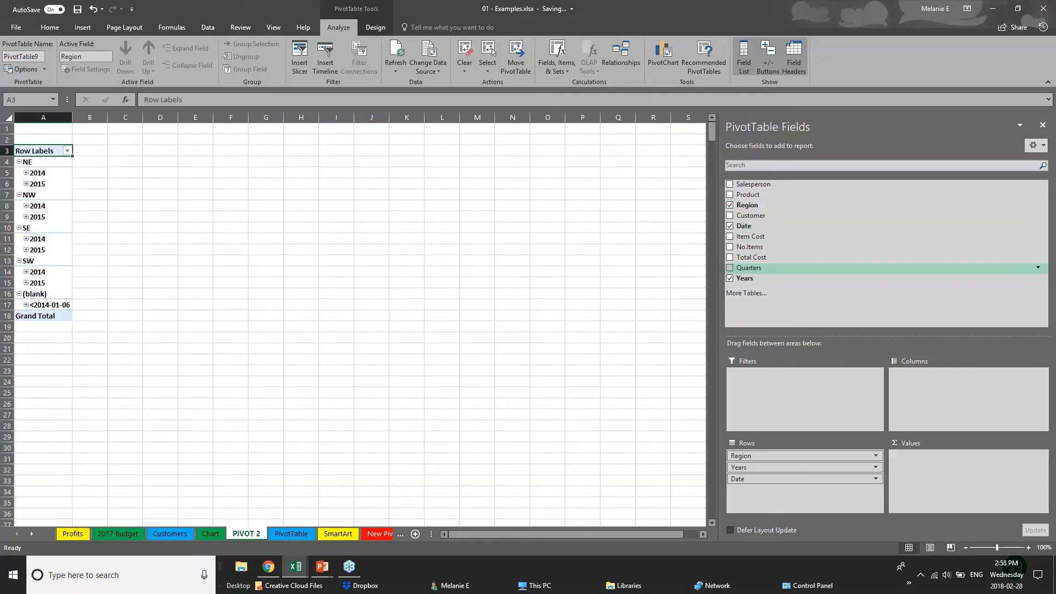
click(730, 226)
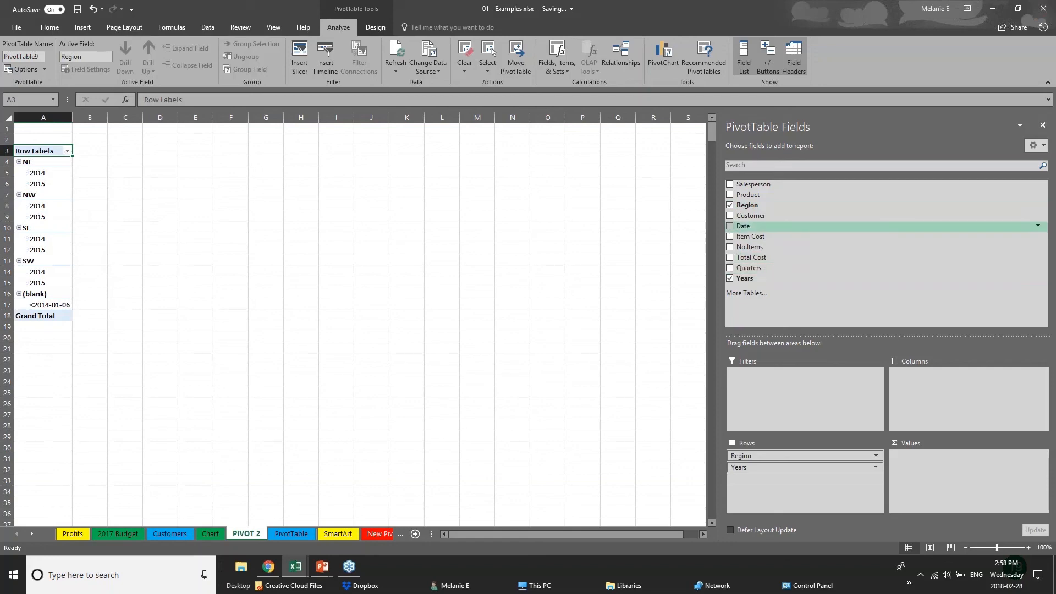
click(730, 257)
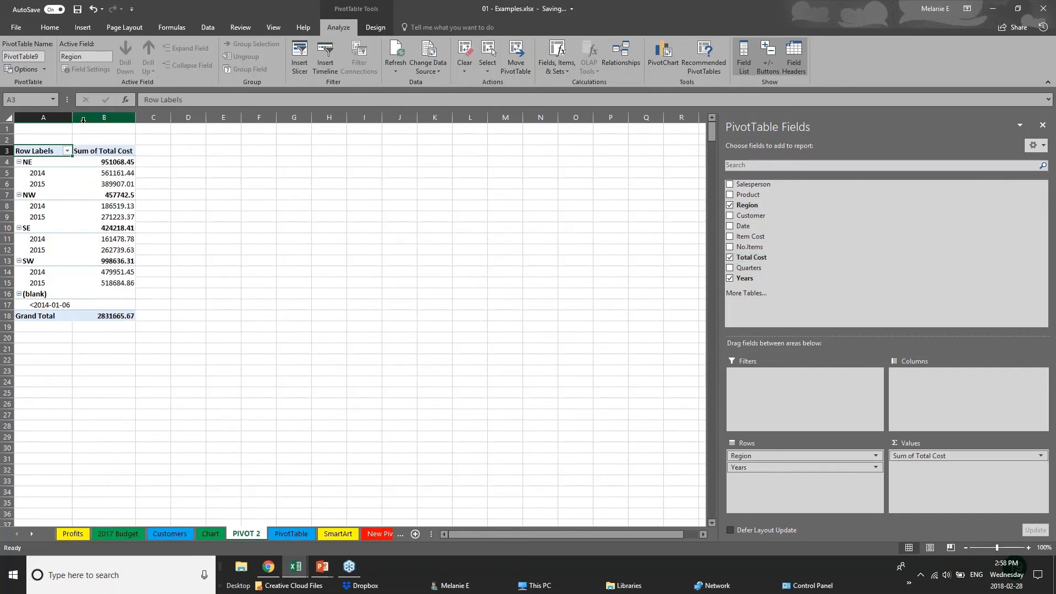
drag(72, 118, 115, 122)
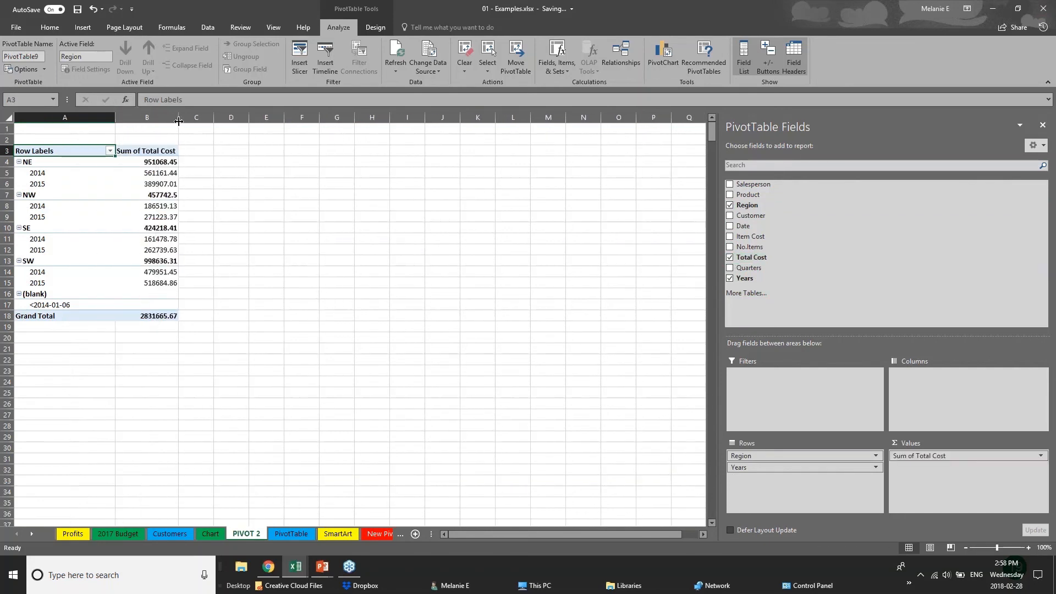
drag(178, 120, 247, 119)
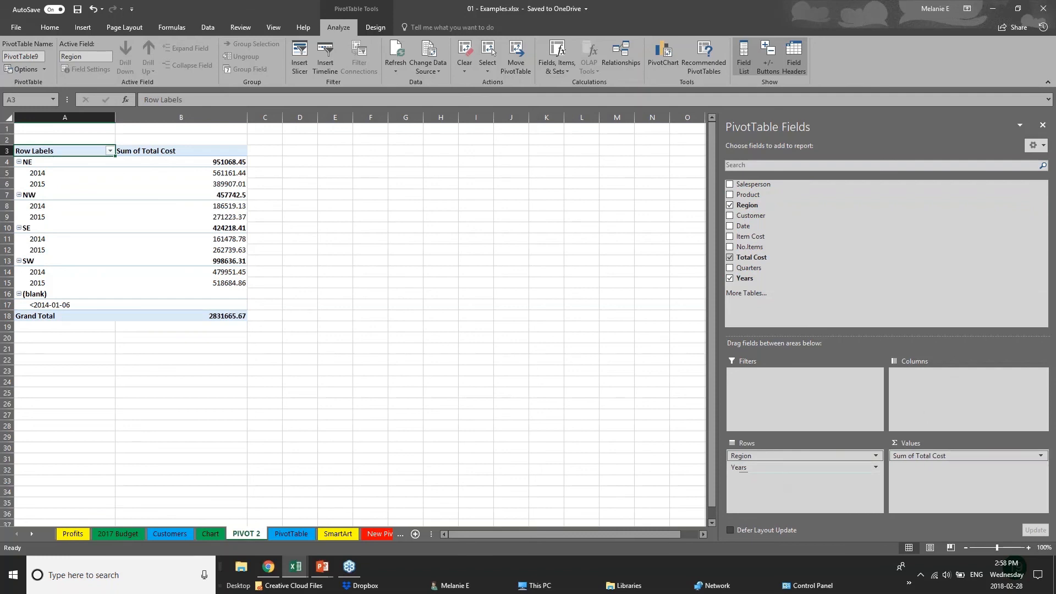
Rearrange the pivot so 2014 and 2015 are rows and NE, NW, SE, SW are columns
click(773, 468)
click(788, 469)
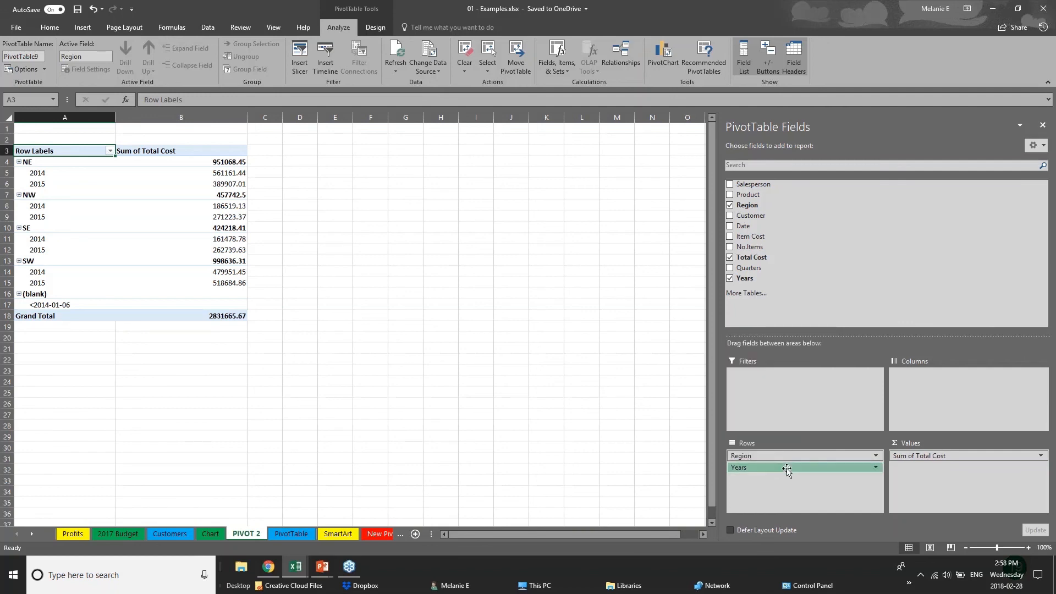
drag(785, 469, 940, 389)
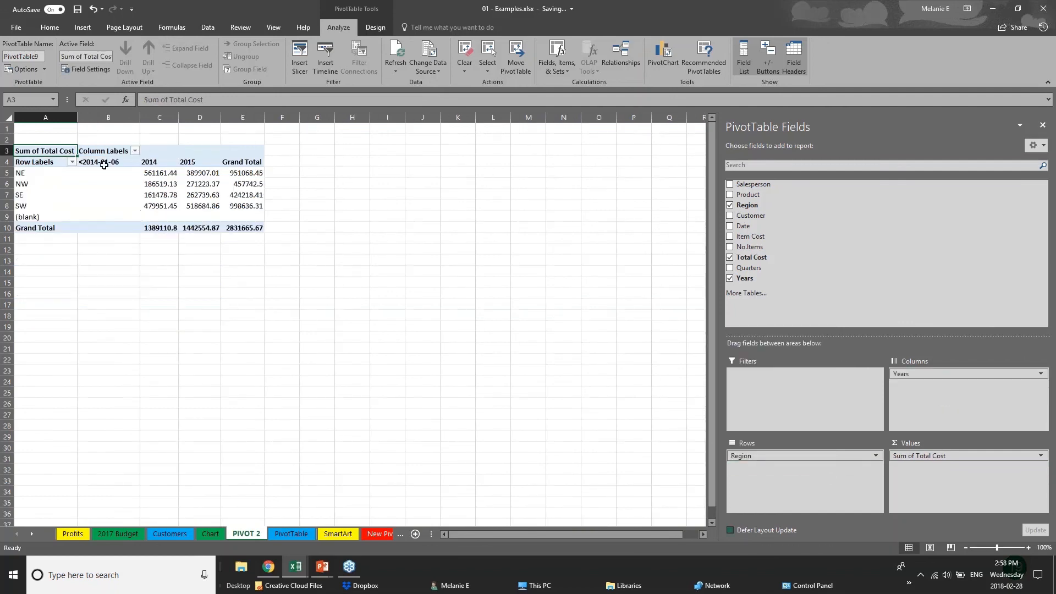
click(30, 176)
click(26, 196)
click(24, 208)
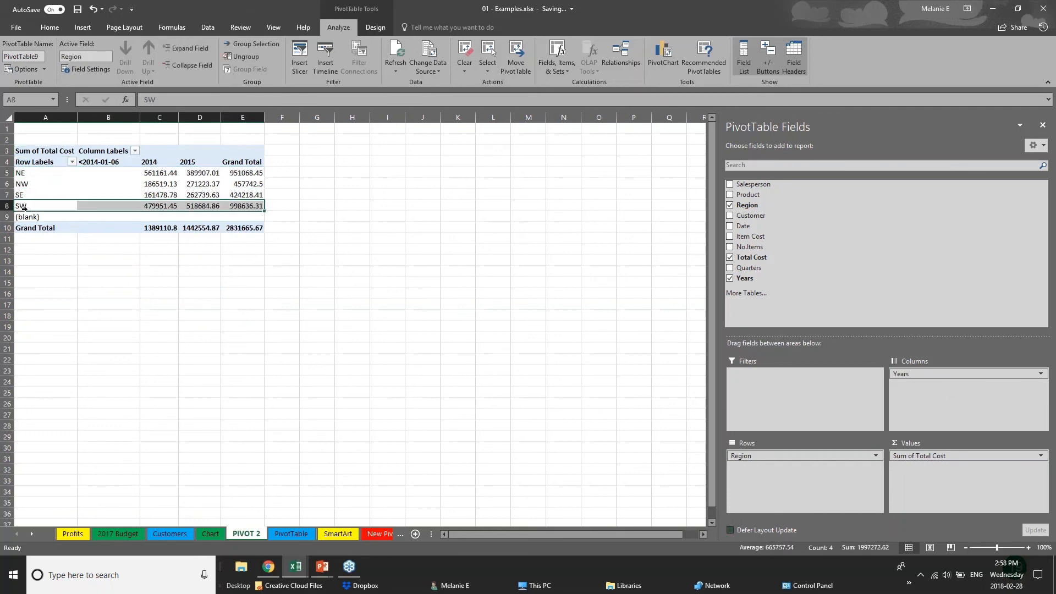
click(147, 174)
click(148, 196)
click(215, 164)
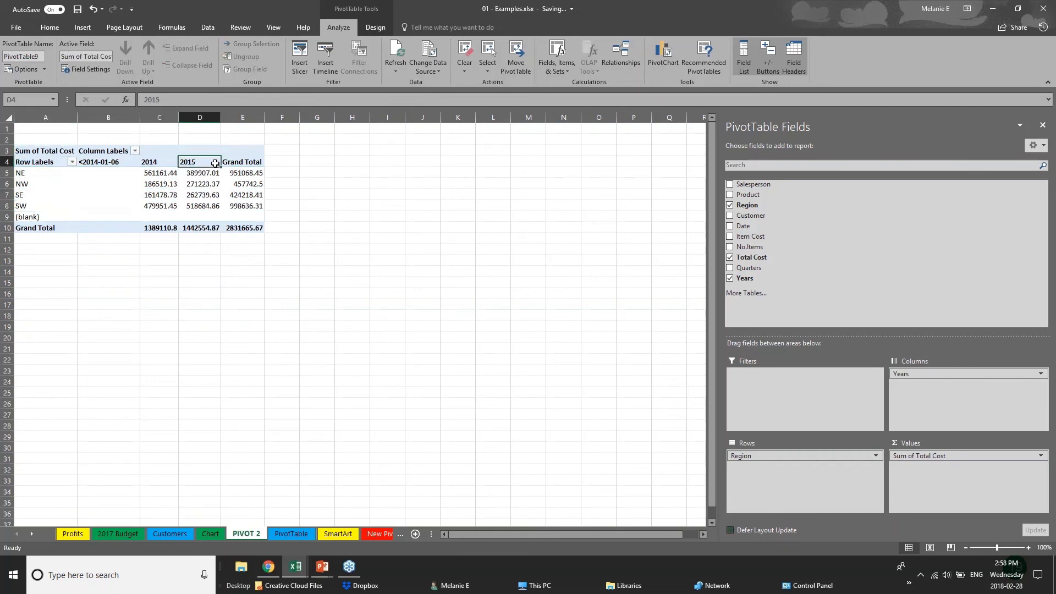
click(201, 184)
click(209, 205)
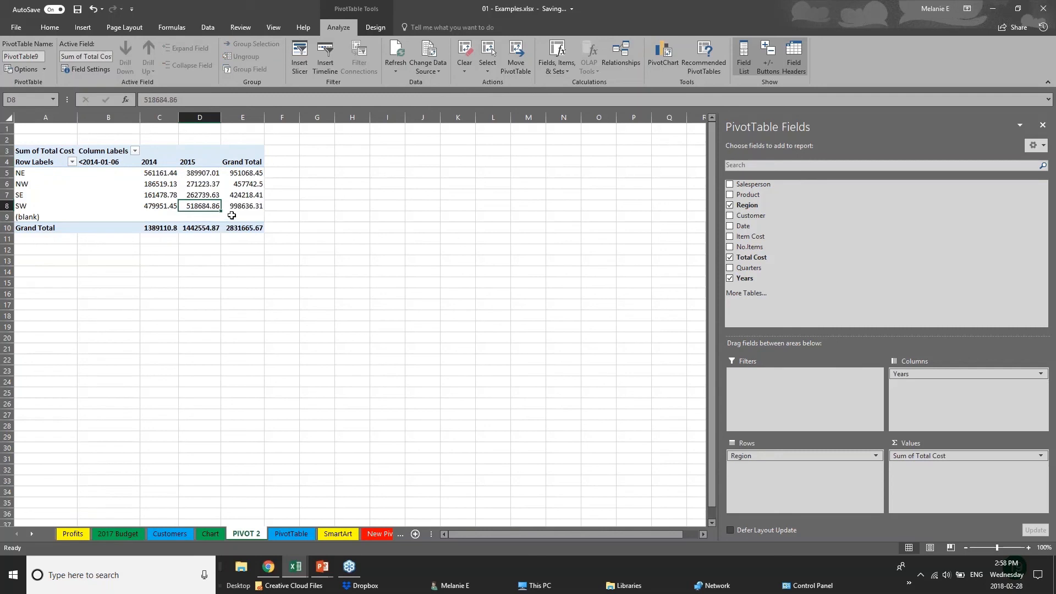
mouse_move(936, 374)
mouse_down()
mouse_move(803, 385)
mouse_move(801, 470)
mouse_move(790, 463)
mouse_move(941, 382)
mouse_up()
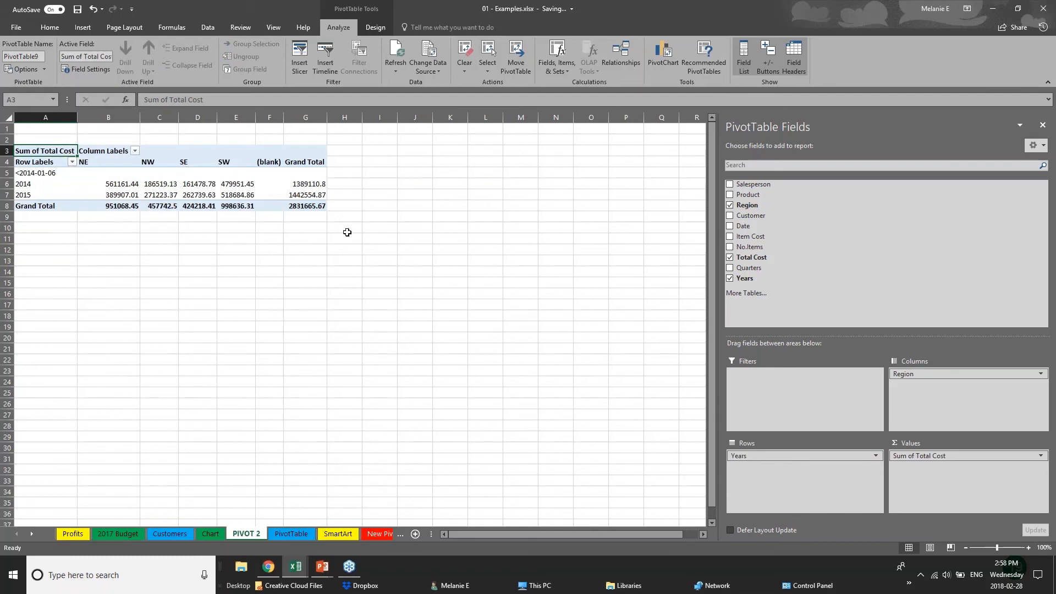
Add Customer and Date to the pivot, moving Customer into the columns
click(730, 215)
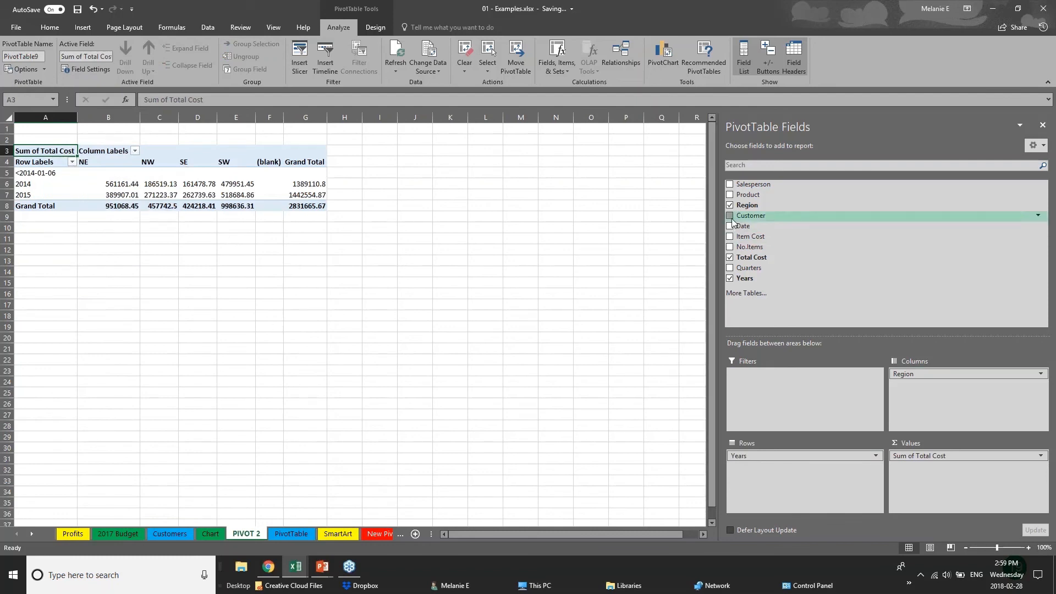
click(730, 226)
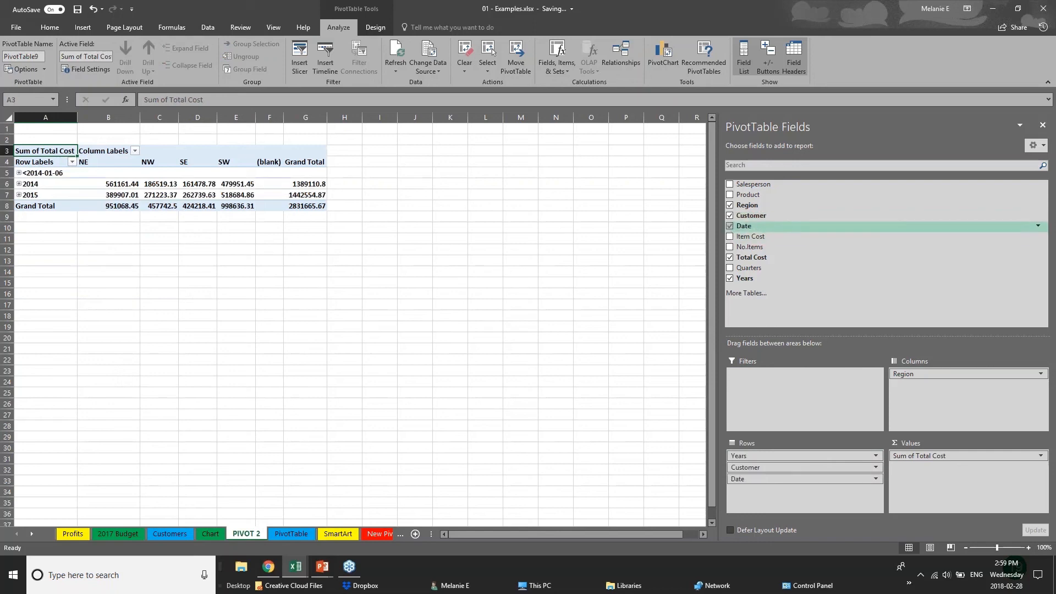
drag(770, 467, 946, 386)
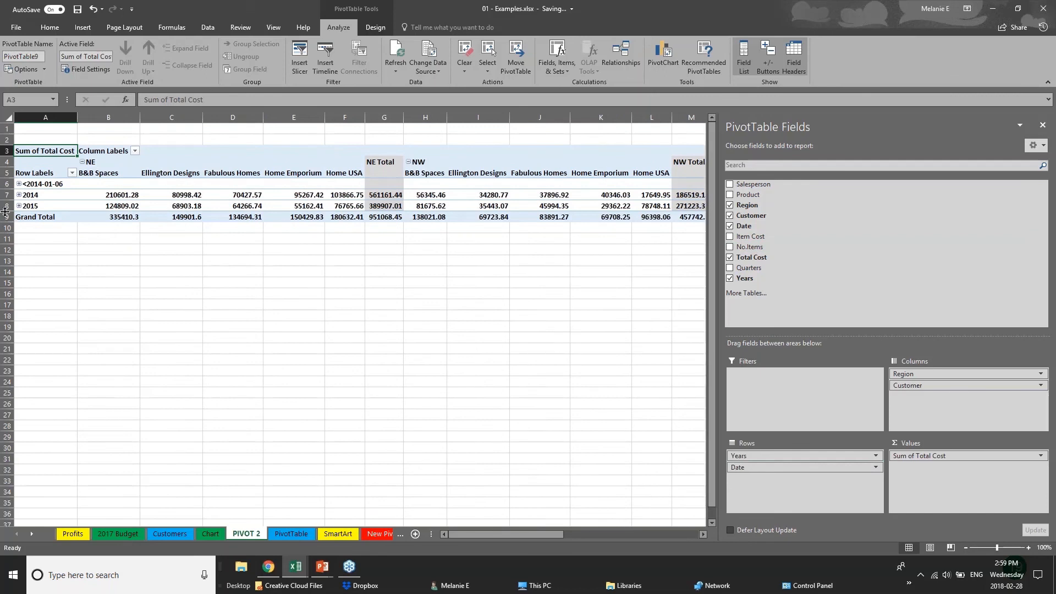
Expand and collapse the 2014 and 2015 year groups to view their months
click(19, 185)
click(19, 184)
click(19, 195)
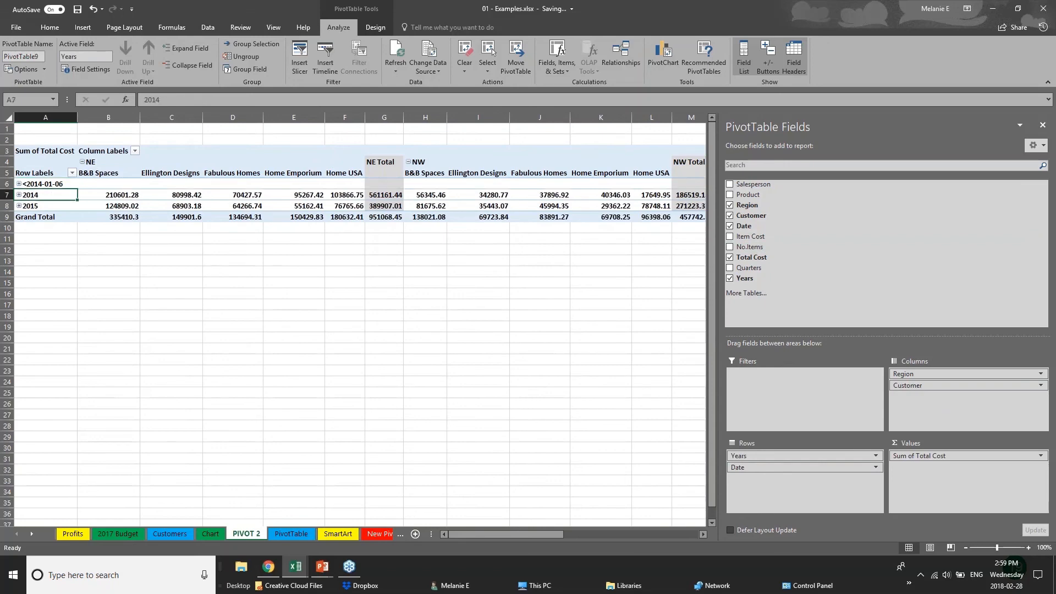
click(18, 195)
click(19, 206)
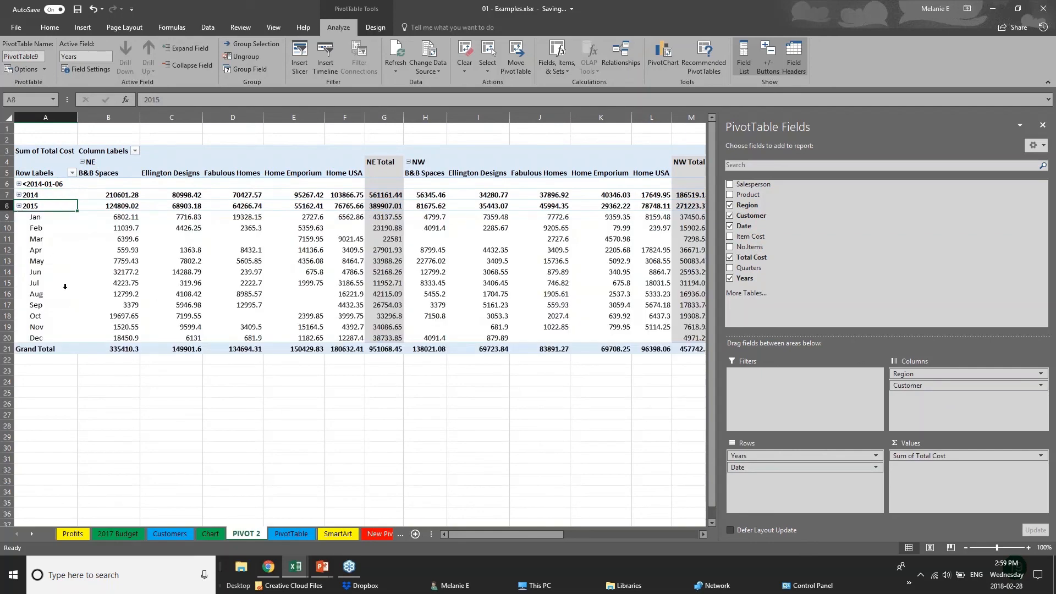
click(18, 205)
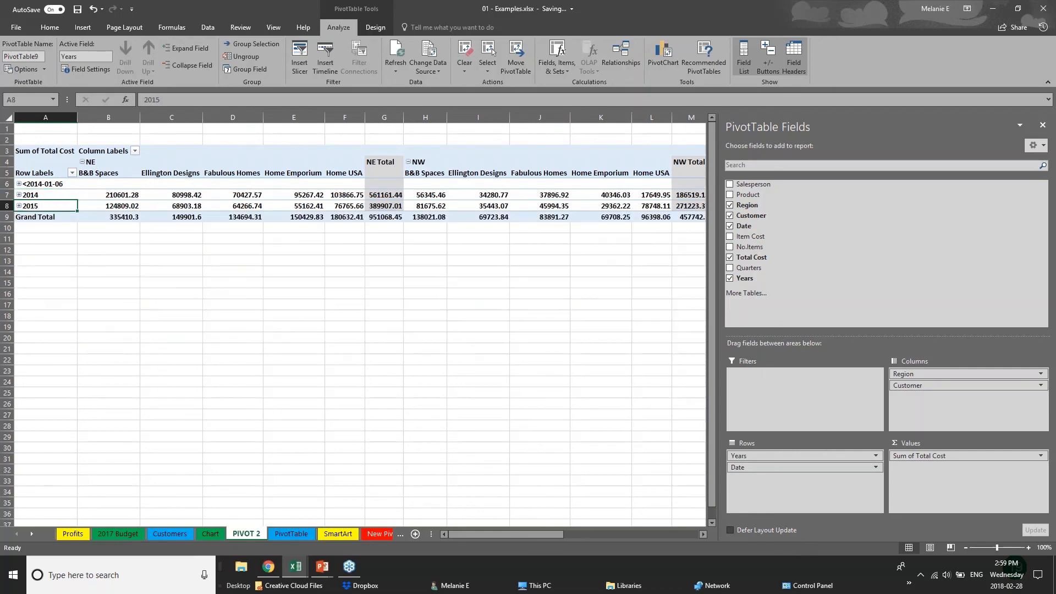
click(423, 268)
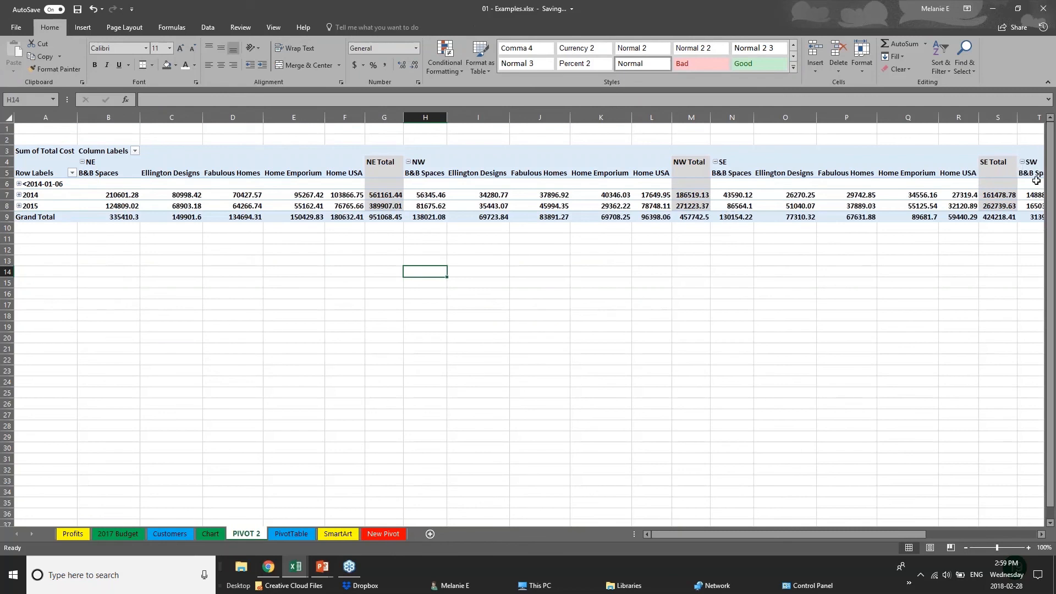
Remove Customer and Date from the pivot, leaving Total Cost by region and year
click(773, 185)
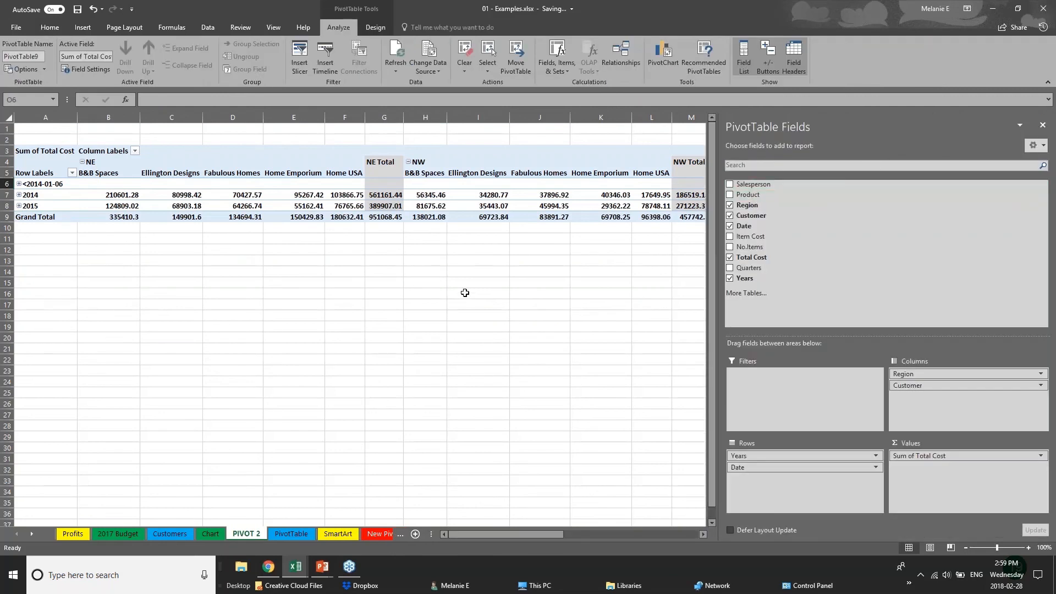
click(52, 259)
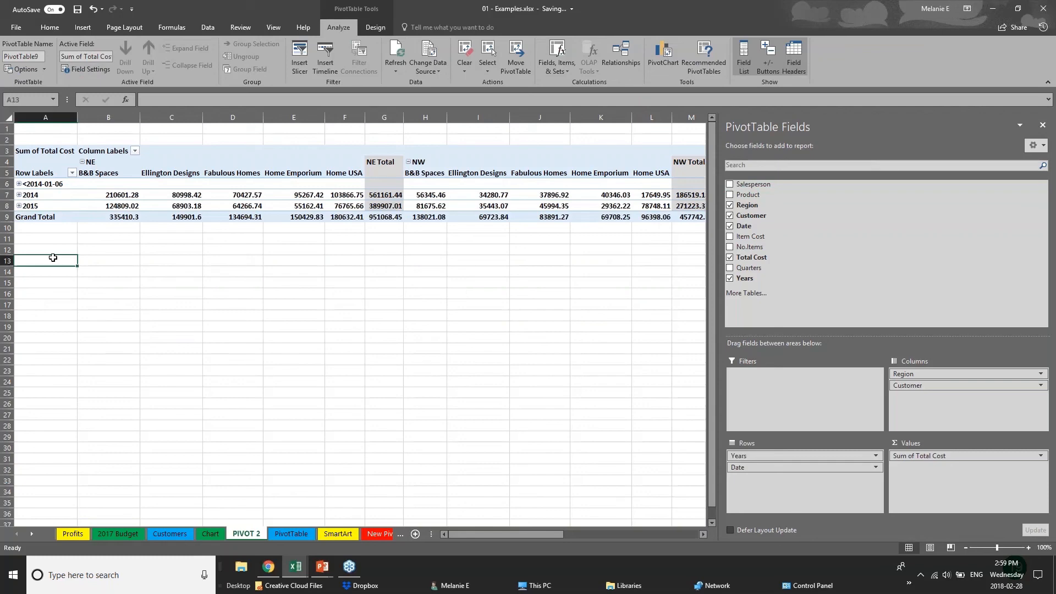
click(374, 207)
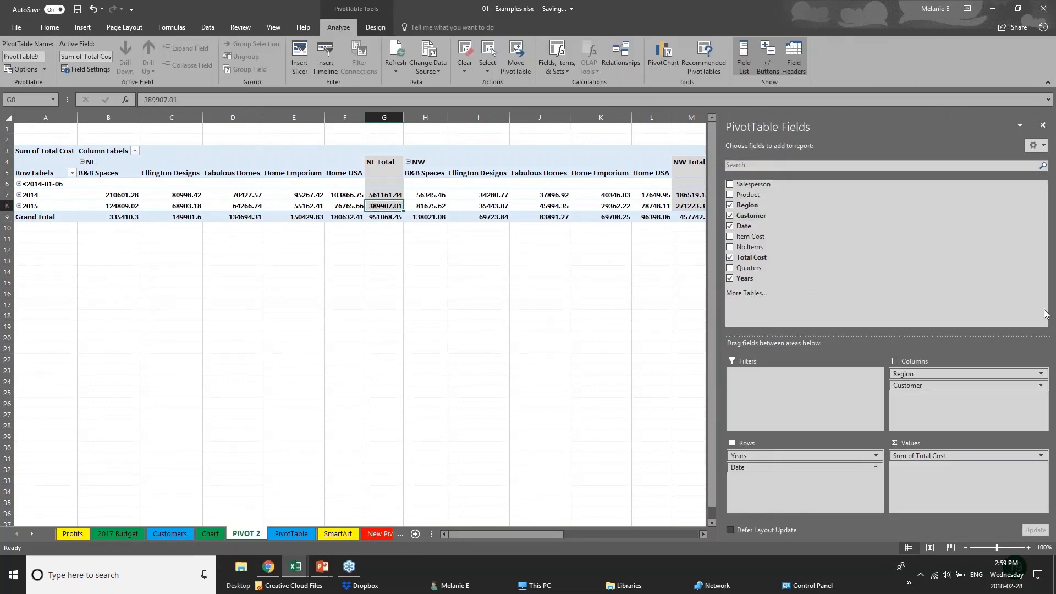
click(730, 215)
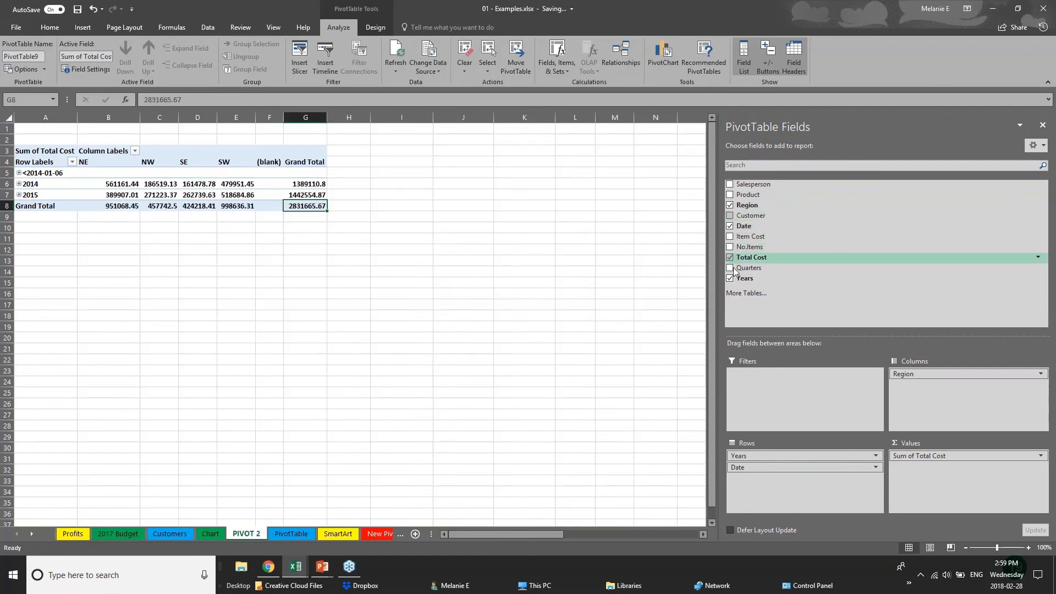
click(730, 226)
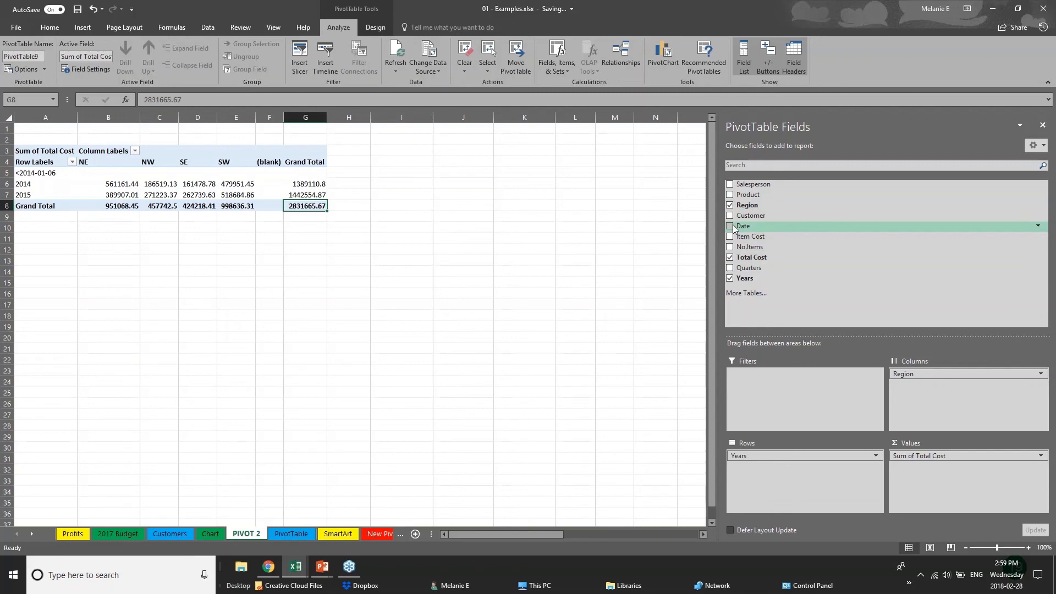
click(65, 238)
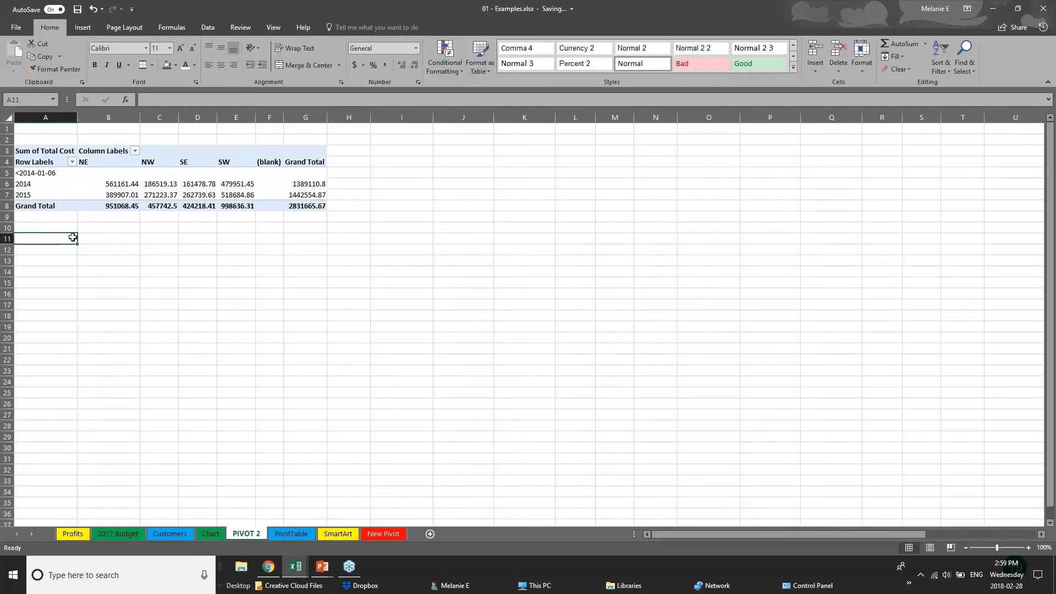
Select a cell in the region-by-year pivot to restore the PivotTable Fields pane and Analyze tab
click(169, 205)
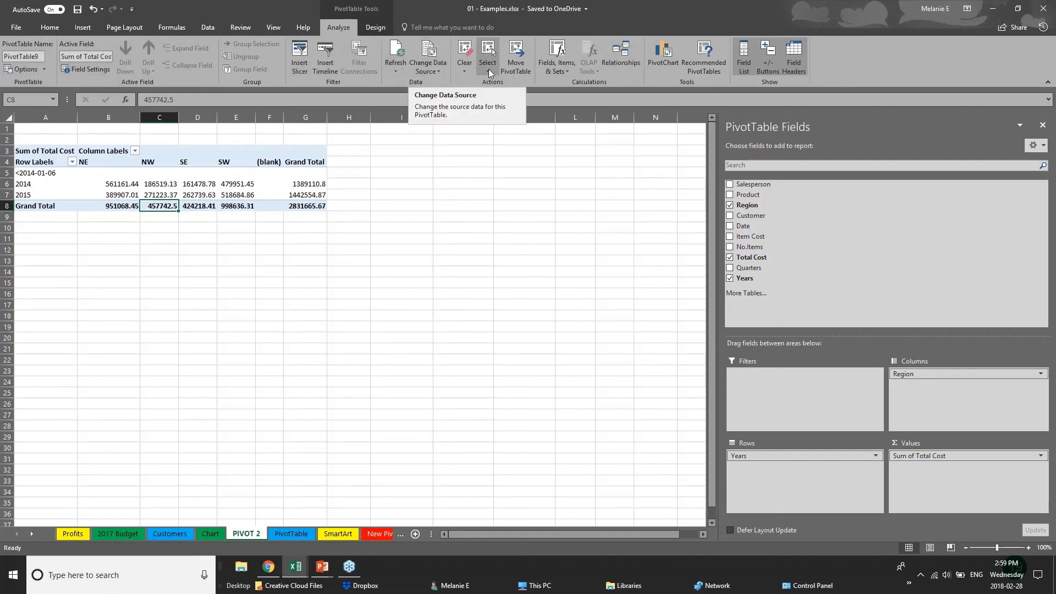
Insert a clustered column PivotChart of Sum of Total Cost and place it beside the pivot in columns I–N
click(670, 64)
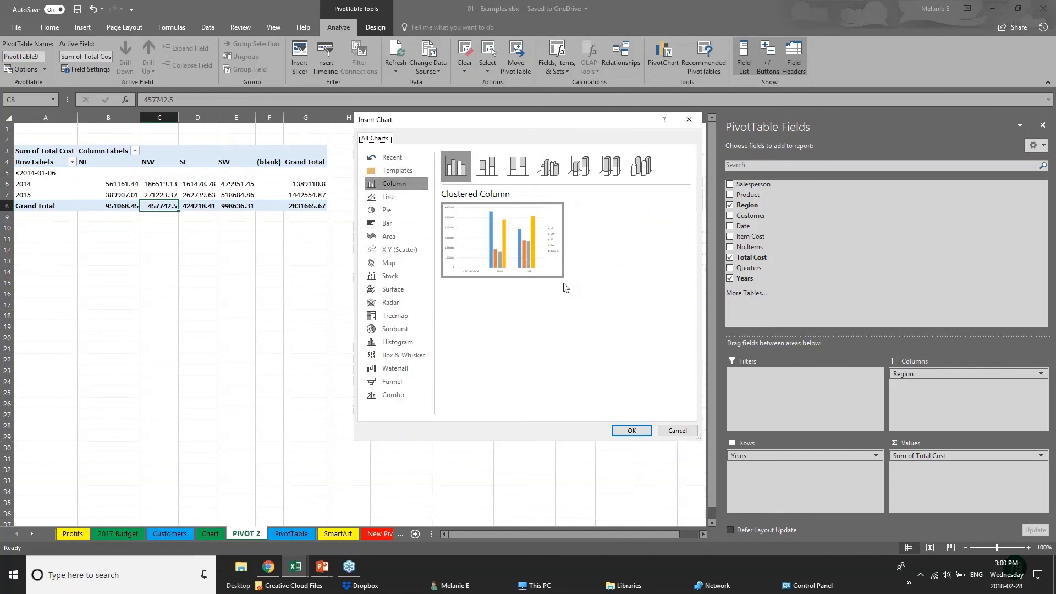
click(631, 430)
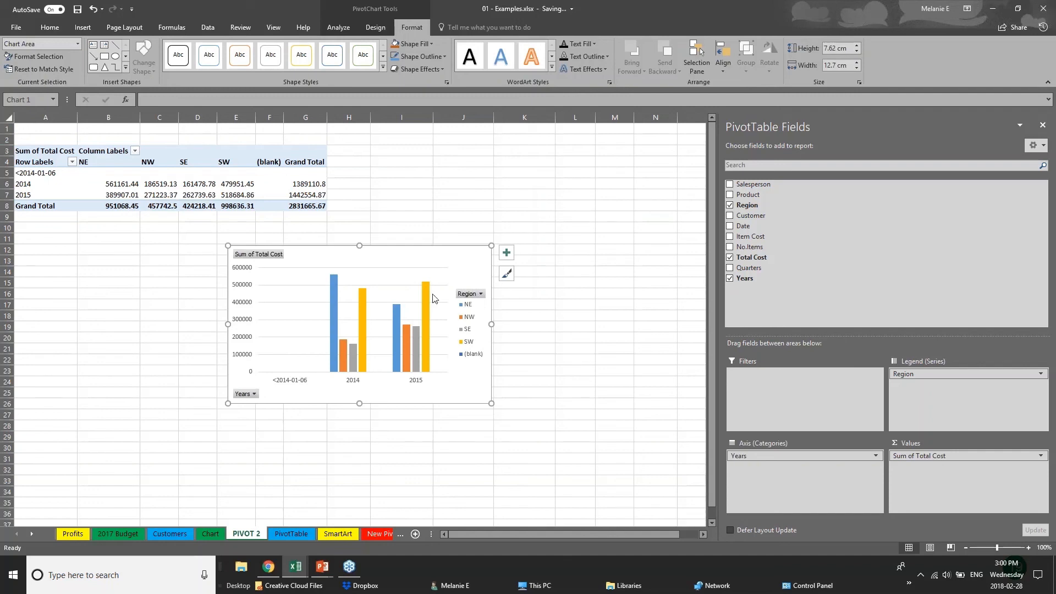
drag(433, 298, 595, 184)
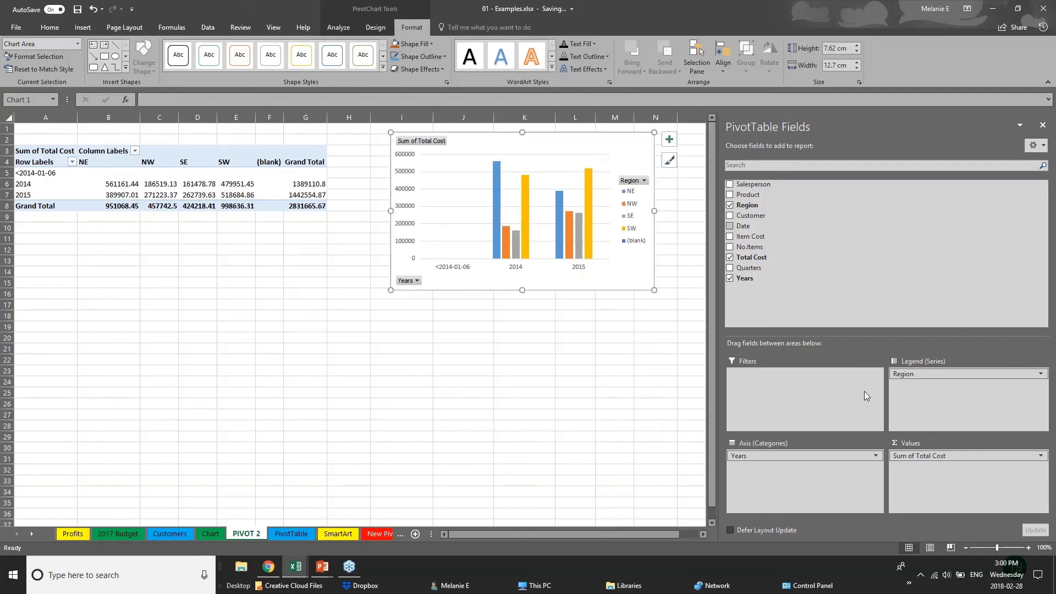
Add the Product and Customer fields to the PivotChart's axis categories
click(813, 455)
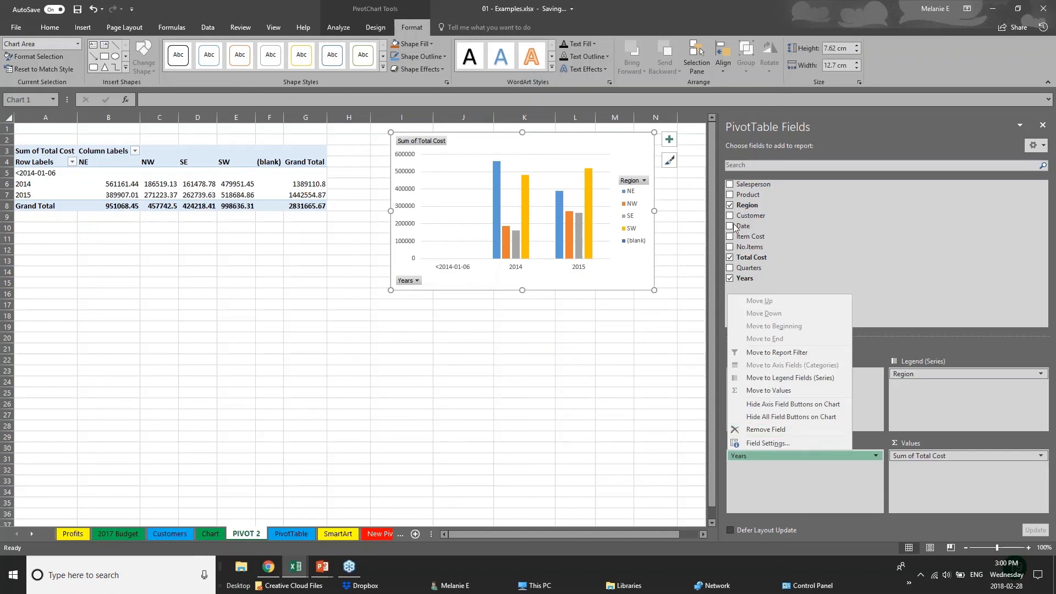
click(731, 195)
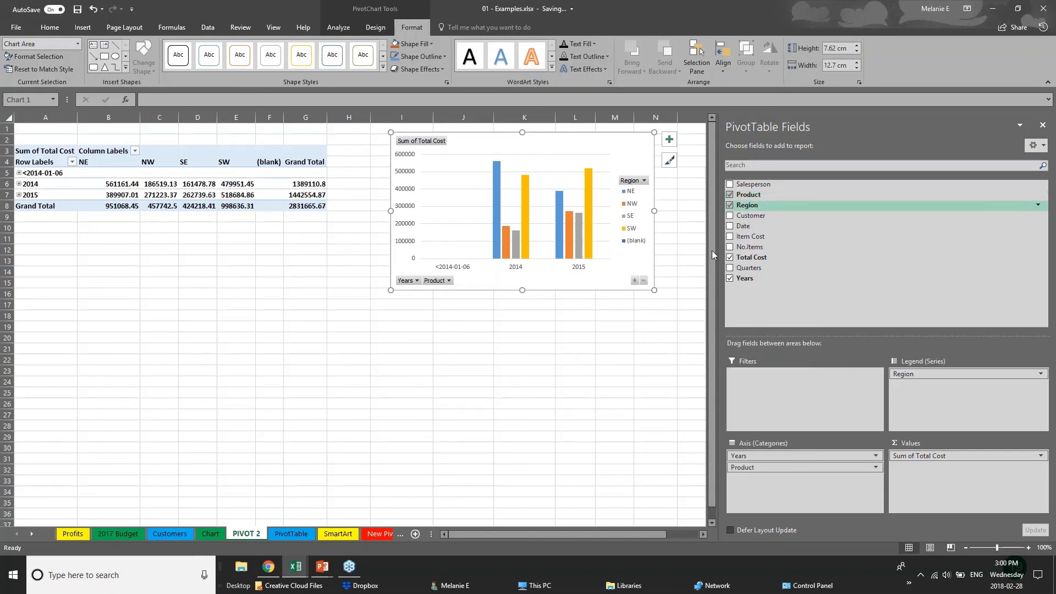
click(730, 216)
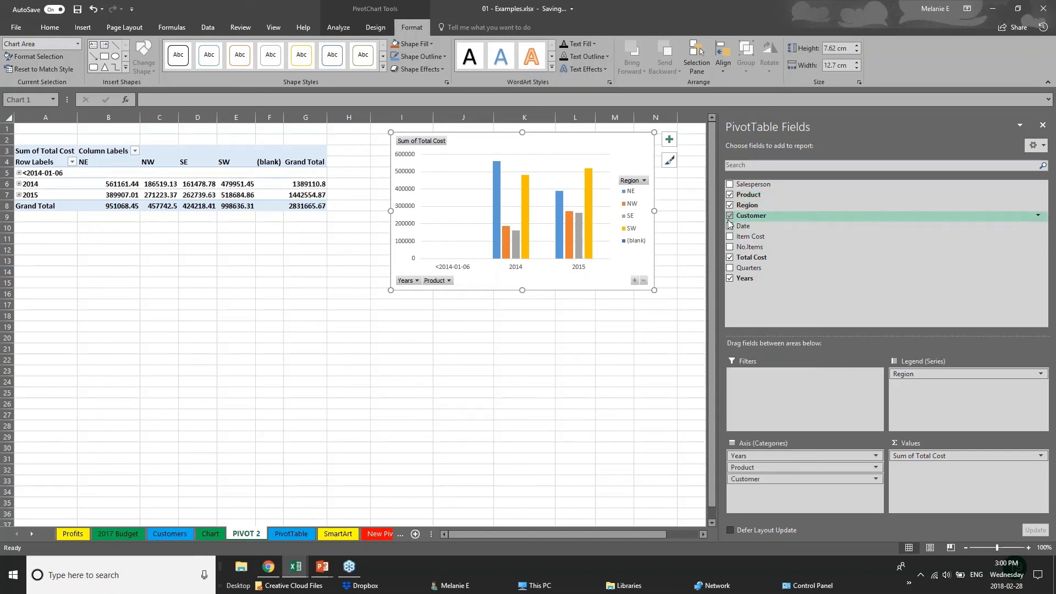
click(485, 280)
key(Escape)
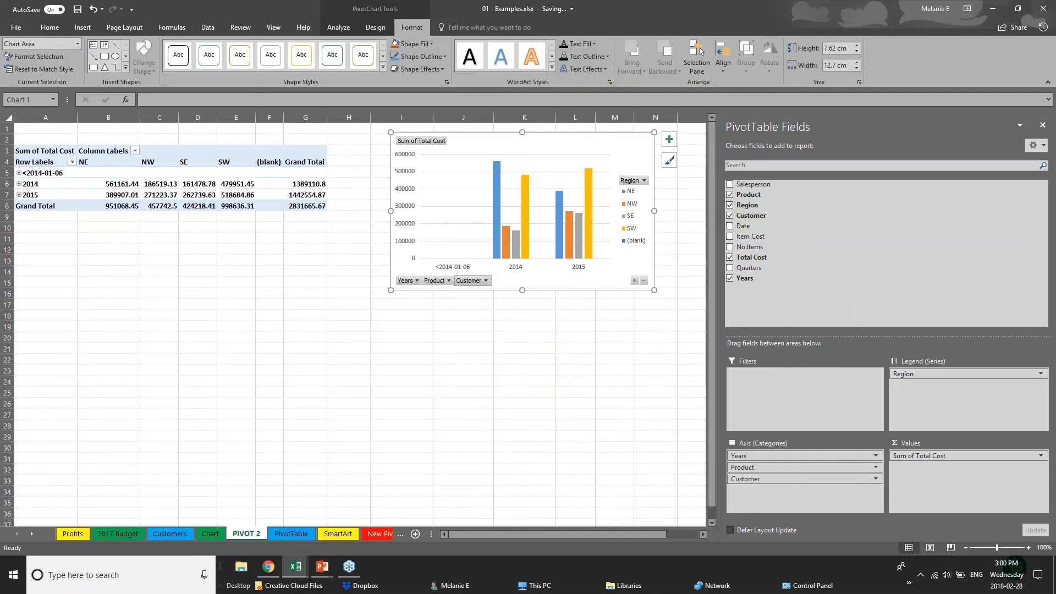
click(485, 280)
key(Escape)
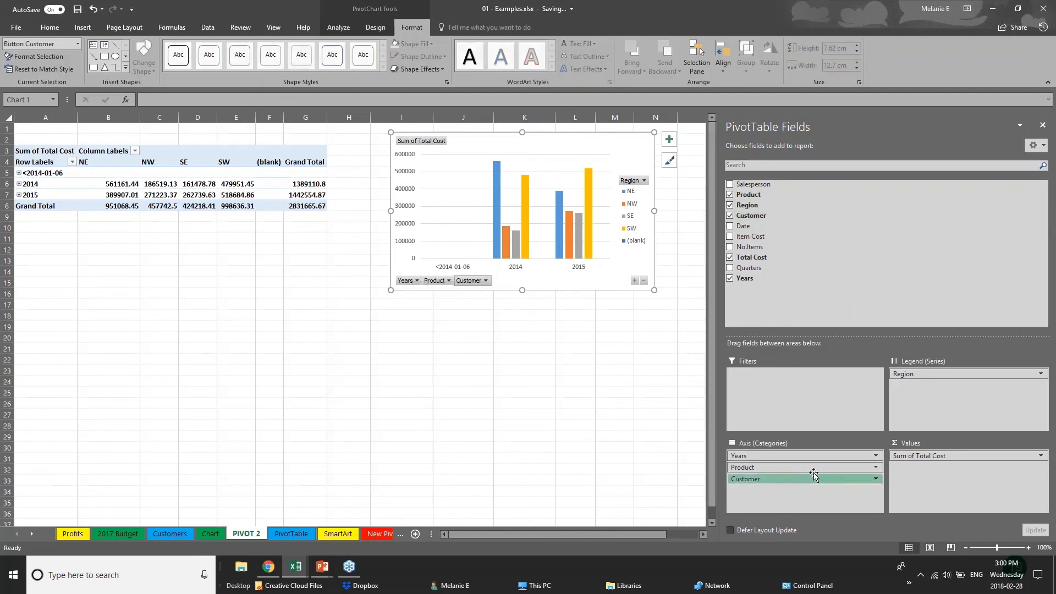
Move Customer to the legend and Region to the axis, with the chart below the pivot in rows 18–32
drag(814, 474, 946, 384)
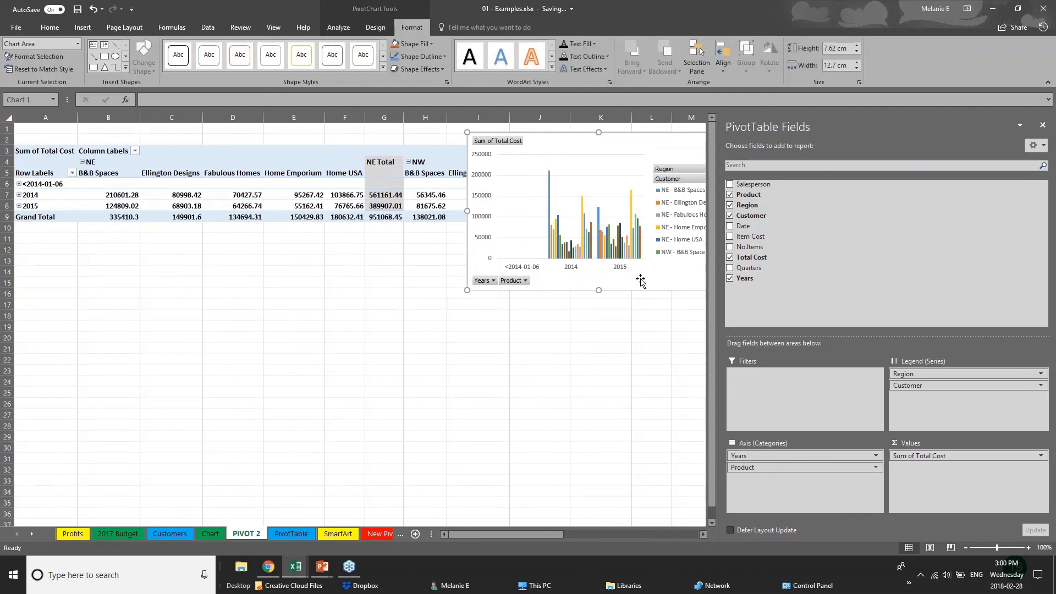
drag(641, 281, 485, 461)
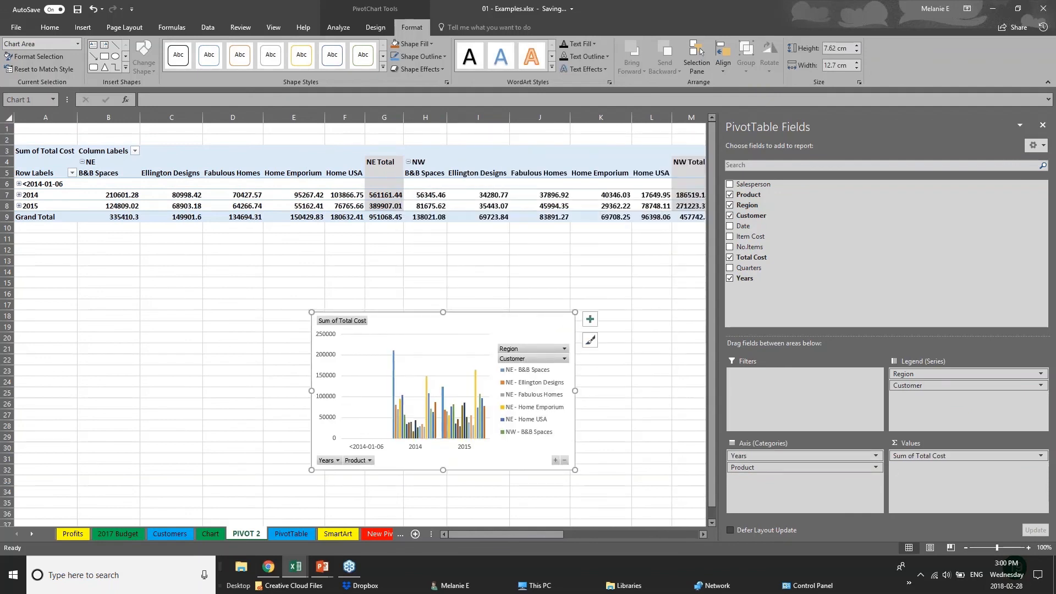
mouse_move(935, 373)
mouse_down()
mouse_move(902, 388)
mouse_move(800, 500)
mouse_move(921, 387)
mouse_up()
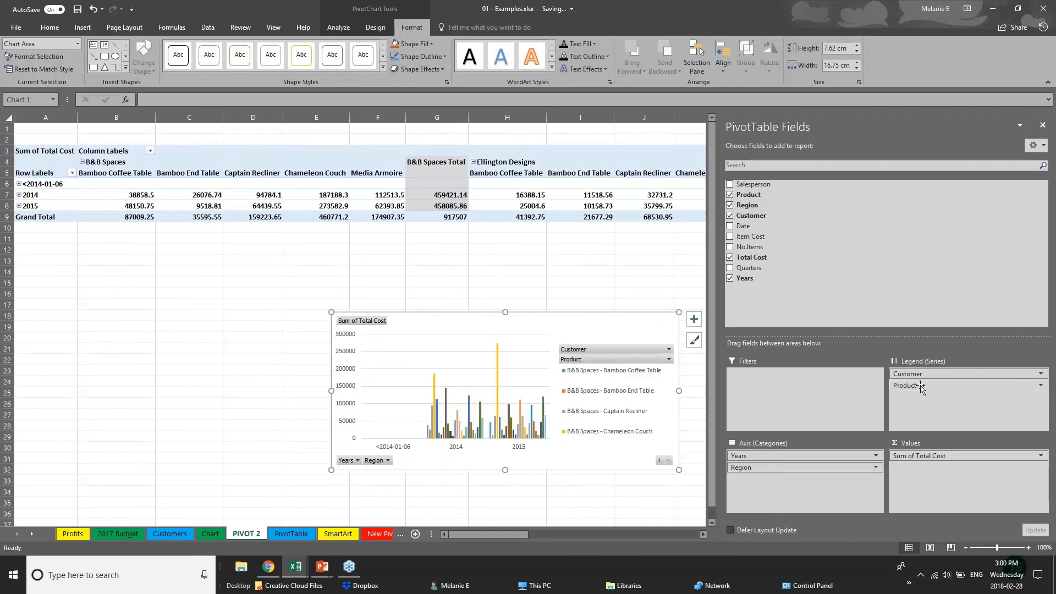
Switch to the PowerPoint slide show and advance to the Thank you slide
click(82, 27)
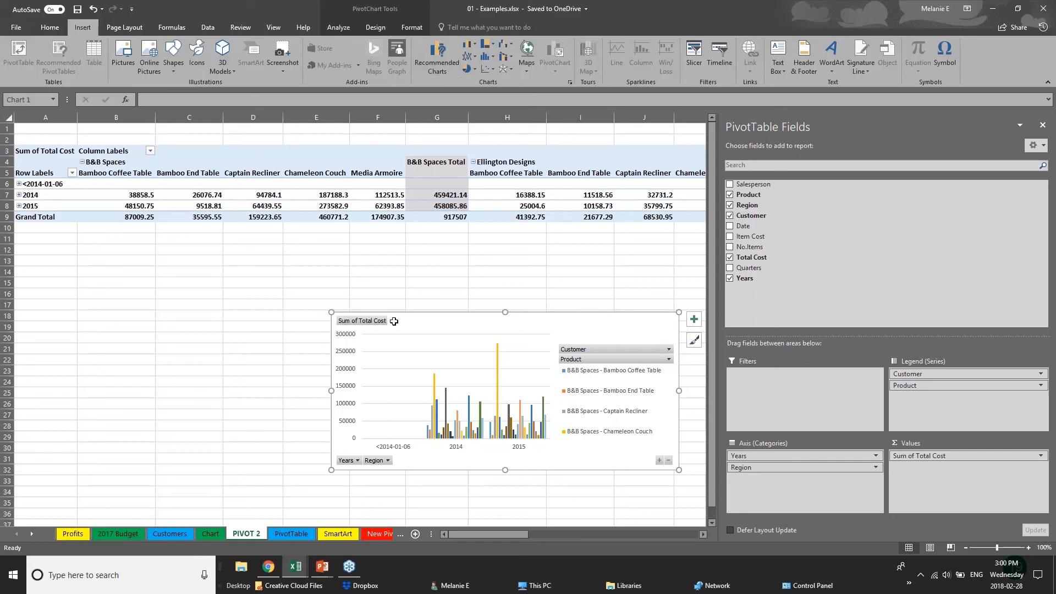
click(303, 327)
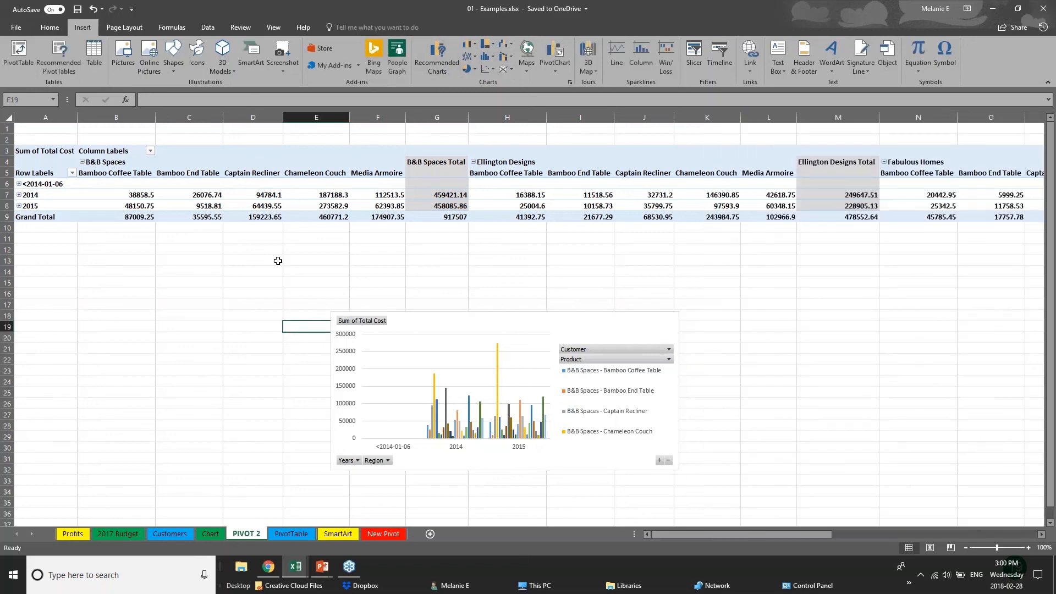
click(322, 566)
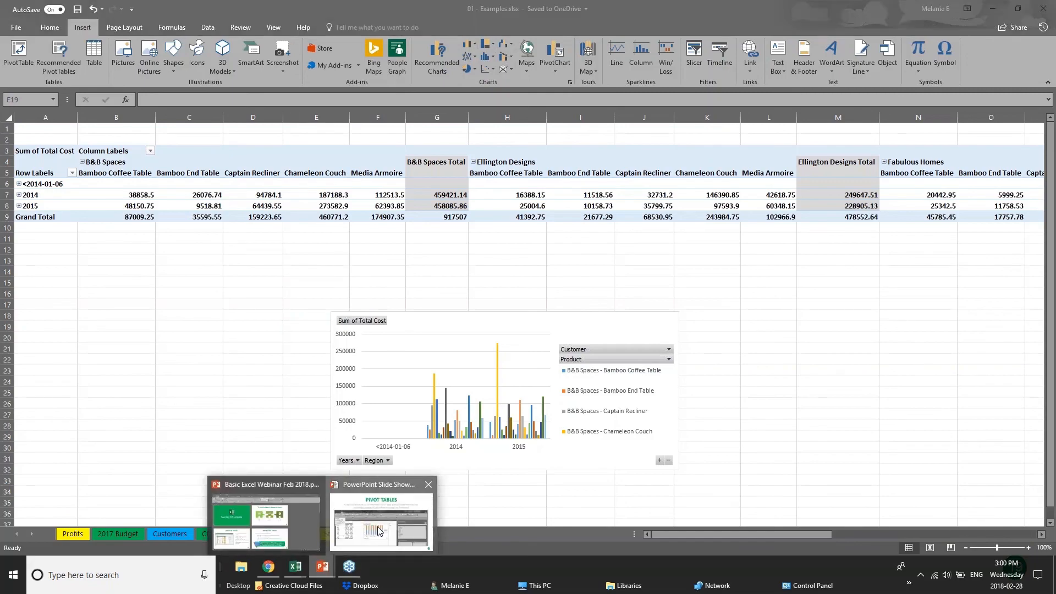
click(379, 531)
key(Right)
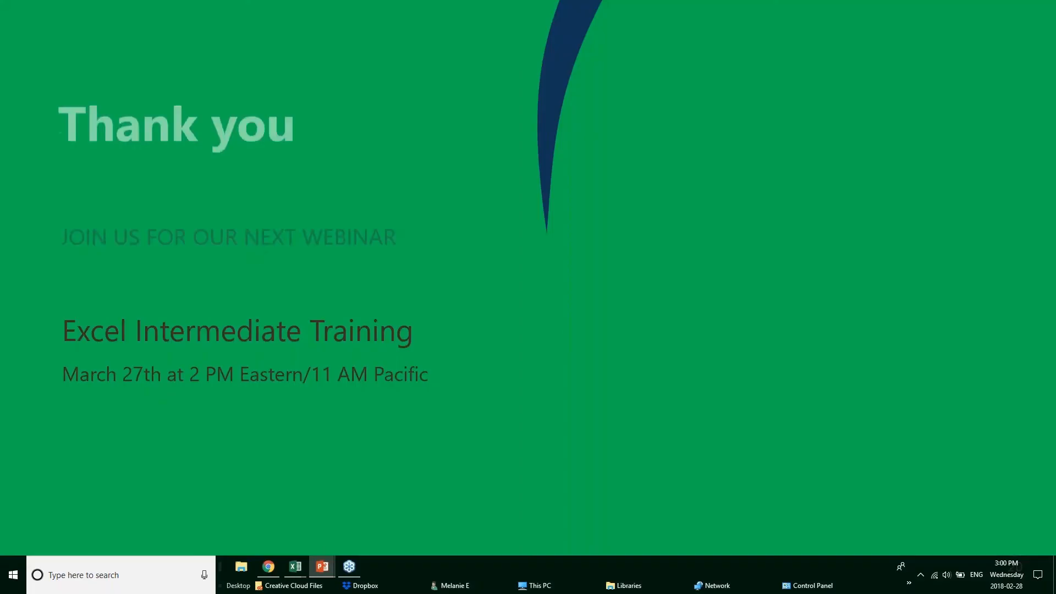